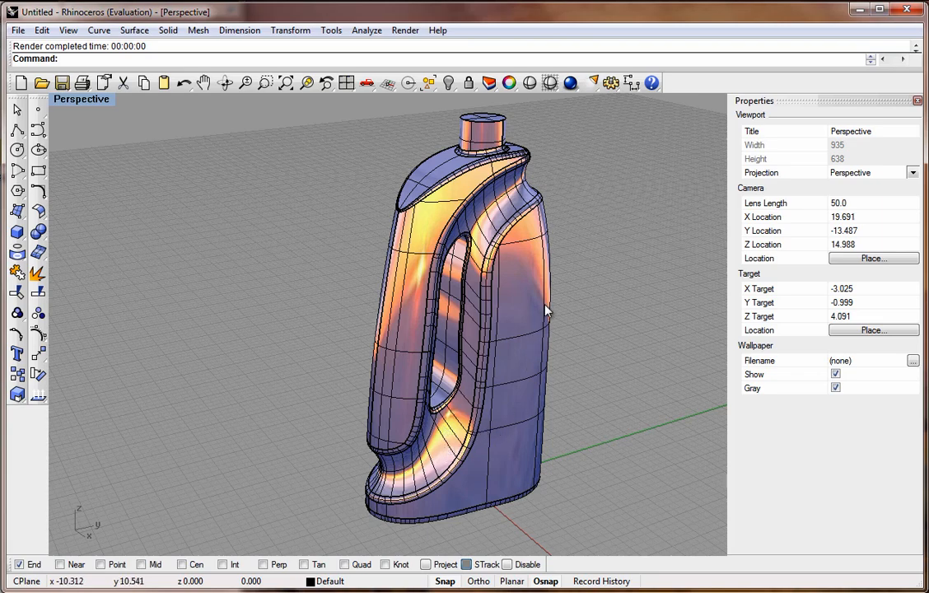
Start a new model from the Small Objects - Inches template, discarding changes to the current file.
{"action": "right_click_drag", "start_coordinate": [492, 419], "coordinate": [540, 435]}
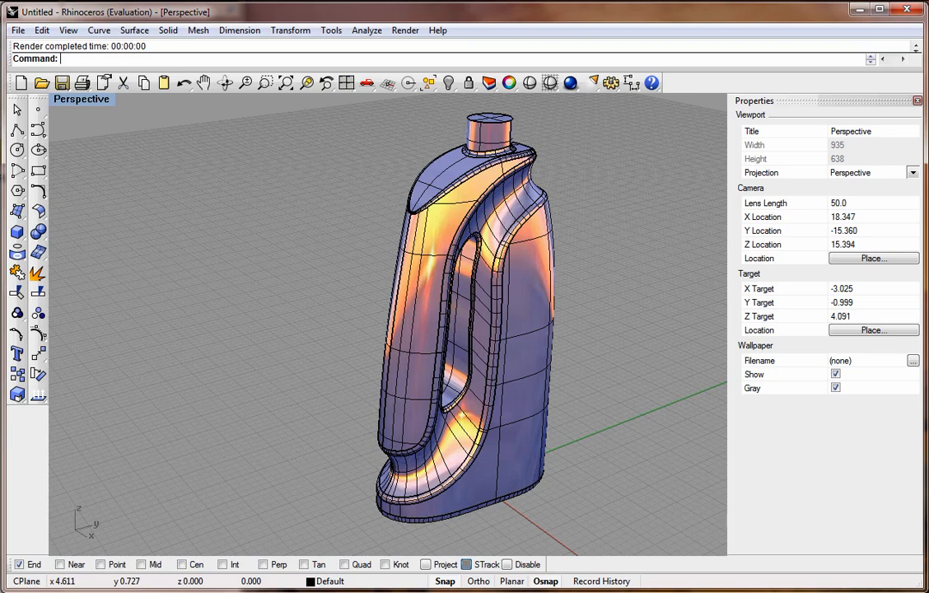
{"action": "left_click", "coordinate": [22, 83]}
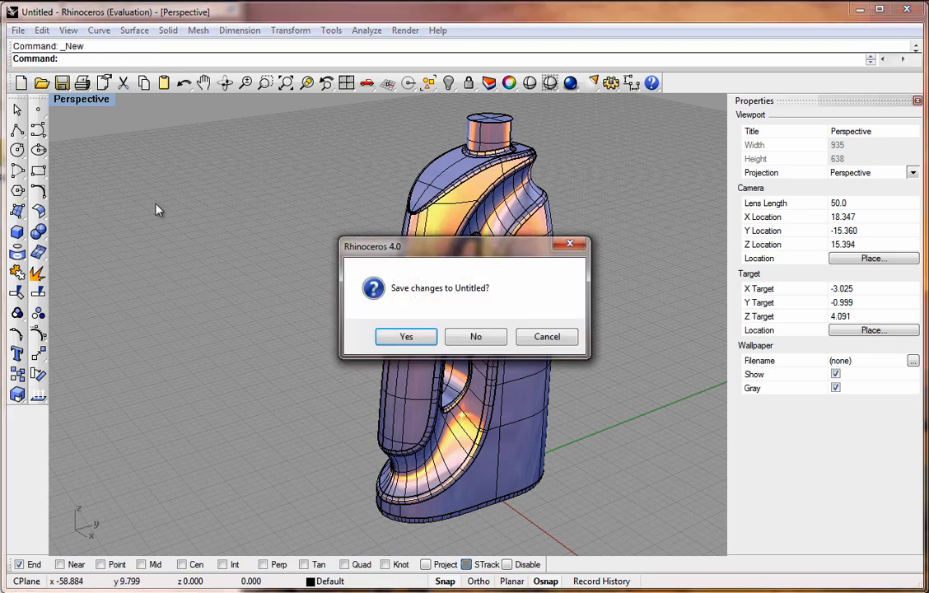
{"action": "left_click", "coordinate": [476, 337]}
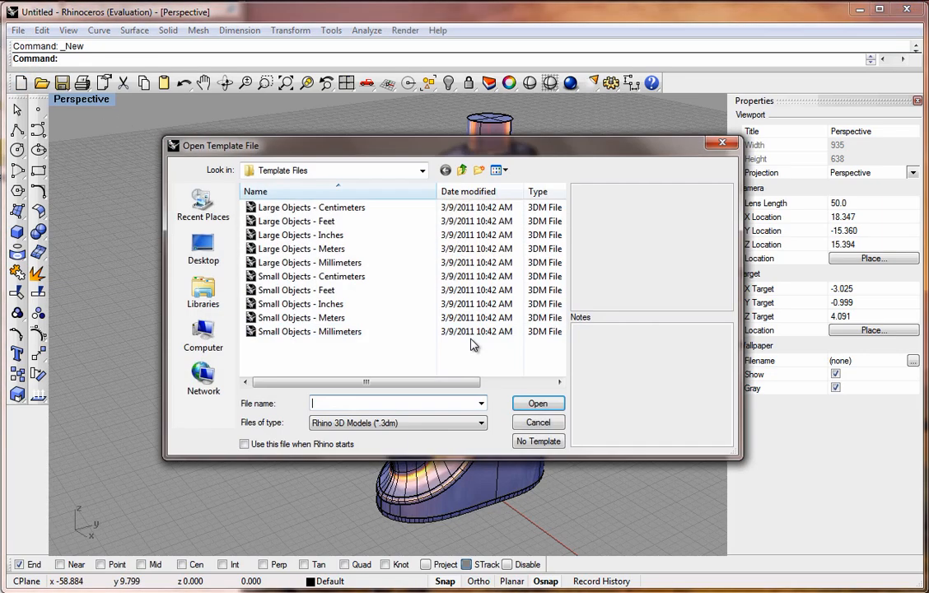
{"action": "left_click", "coordinate": [322, 305]}
{"action": "left_click", "coordinate": [538, 403]}
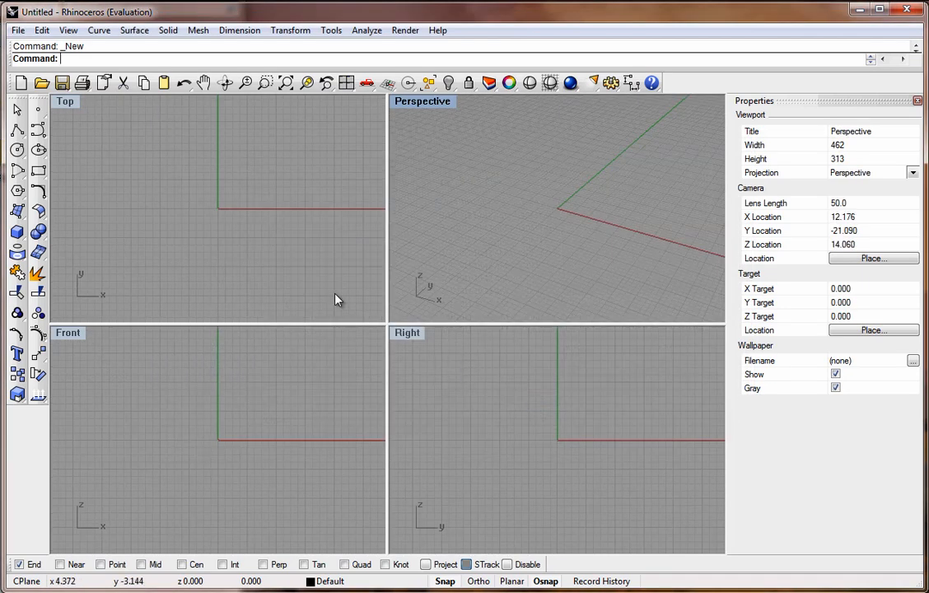
Maximize the Top view and start an Interpolate Points curve with the StartTangent option.
{"action": "double_click", "coordinate": [65, 101]}
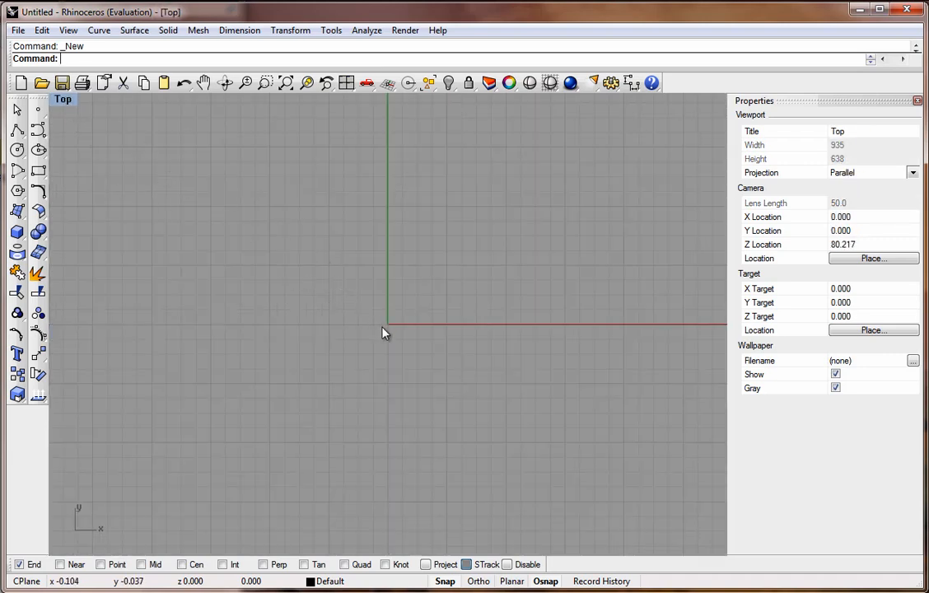
{"action": "left_click", "coordinate": [38, 129]}
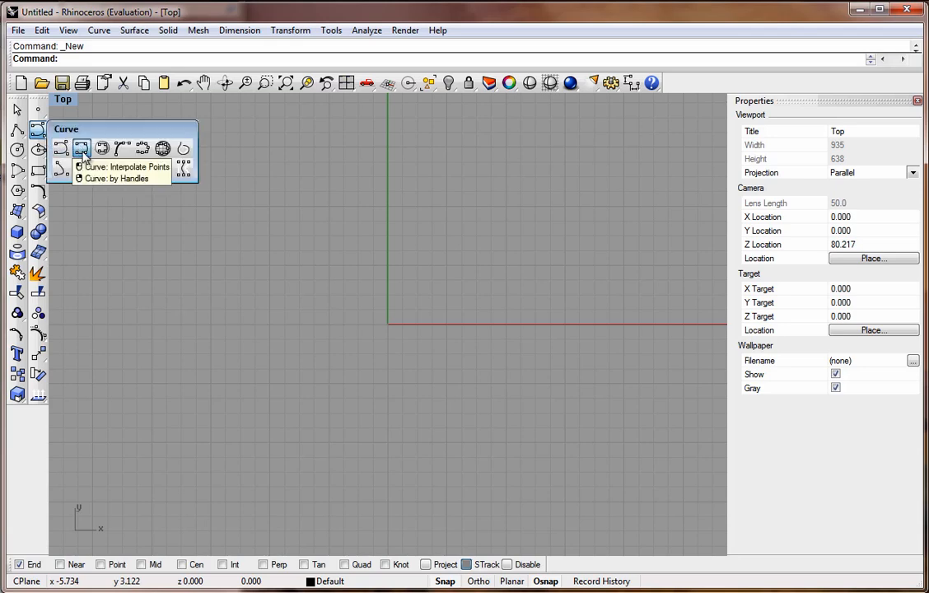
{"action": "left_click", "coordinate": [82, 148]}
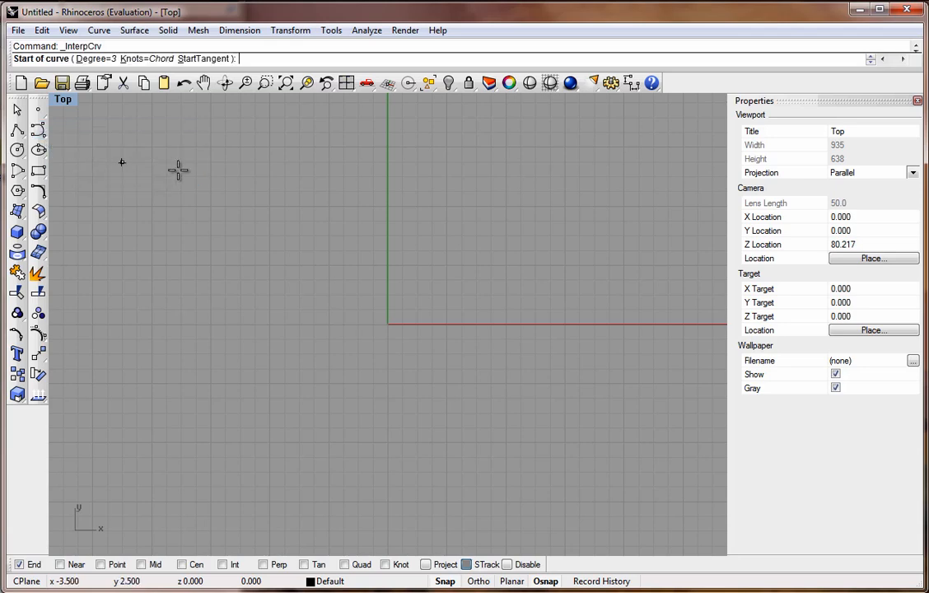
{"action": "left_click", "coordinate": [204, 61]}
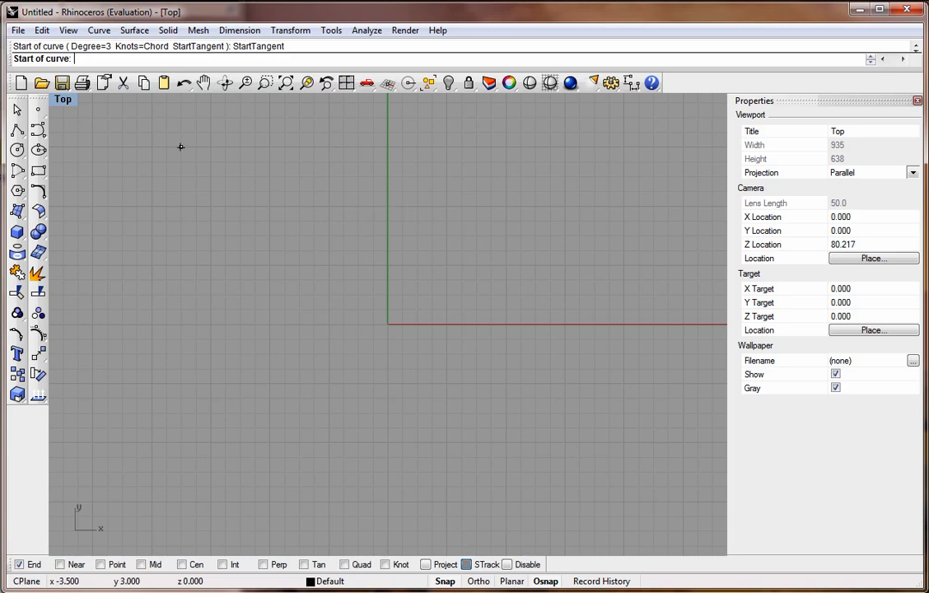
Read the tutorial PDF's instructions and reference images for the bottle profile.
{"action": "left_click_drag", "start_coordinate": [0, 8], "coordinate": [89, 0]}
{"action": "scroll", "coordinate": [140, 305], "scroll_direction": "down", "scroll_amount": 4}
{"action": "scroll", "coordinate": [140, 304], "scroll_direction": "down", "scroll_amount": 3}
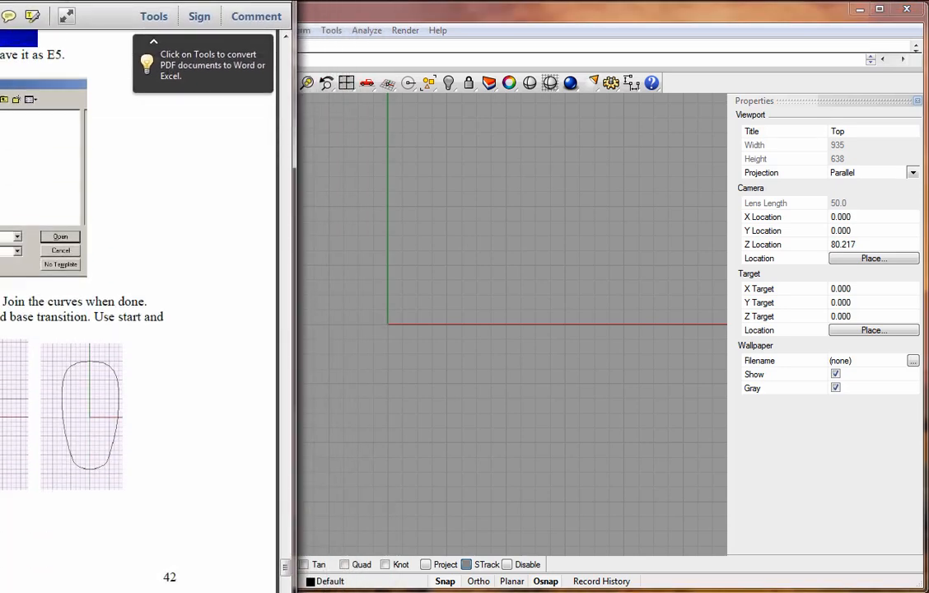
{"action": "left_click_drag", "start_coordinate": [107, 0], "coordinate": [462, 0]}
{"action": "left_click_drag", "start_coordinate": [124, 0], "coordinate": [585, 0]}
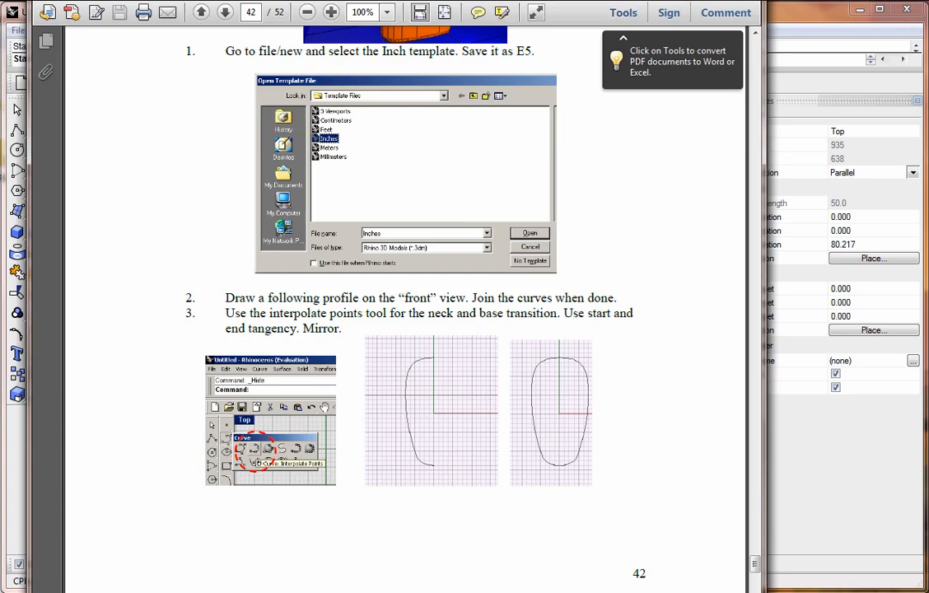
{"action": "left_click_drag", "start_coordinate": [577, 0], "coordinate": [0, 0]}
{"action": "left_click", "coordinate": [284, 14]}
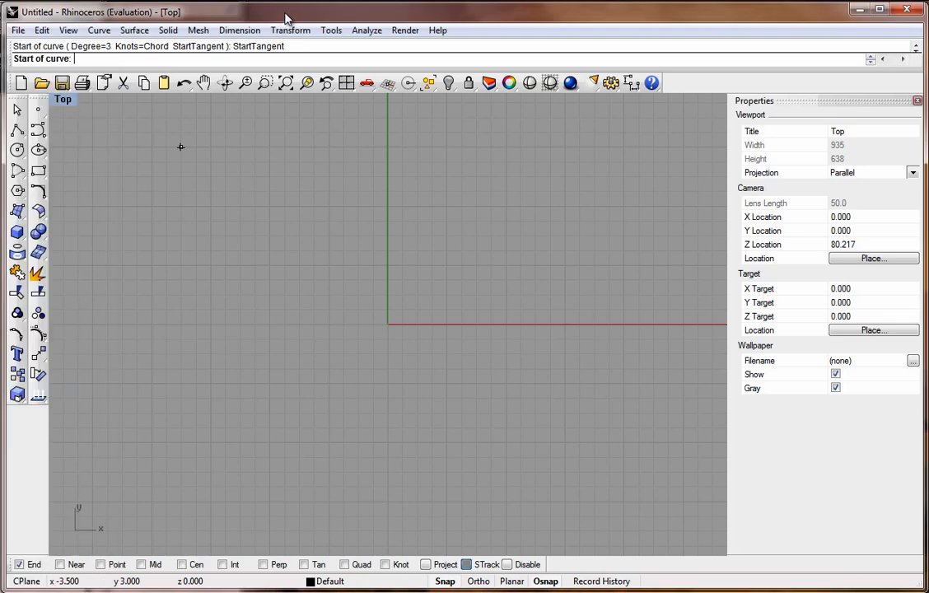
Start the curve at 0,2 with a horizontal start tangent and place points down the left side.
{"action": "left_click", "coordinate": [388, 207]}
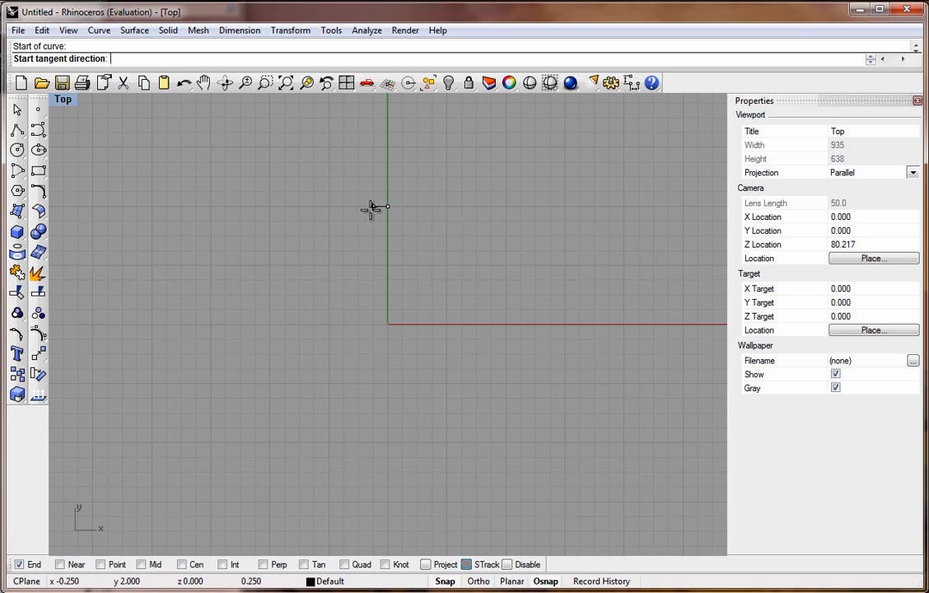
{"action": "left_click", "coordinate": [371, 208]}
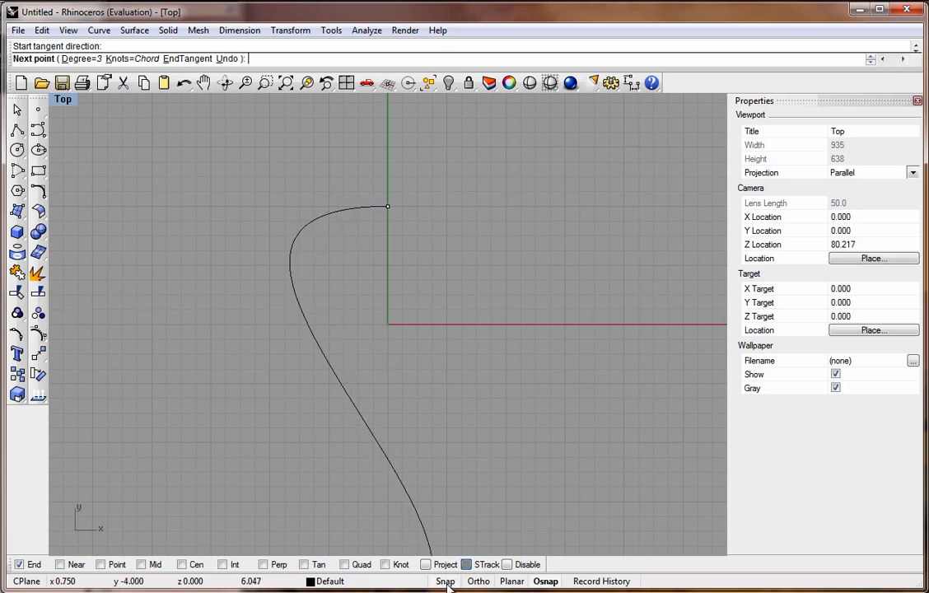
{"action": "left_click", "coordinate": [348, 216]}
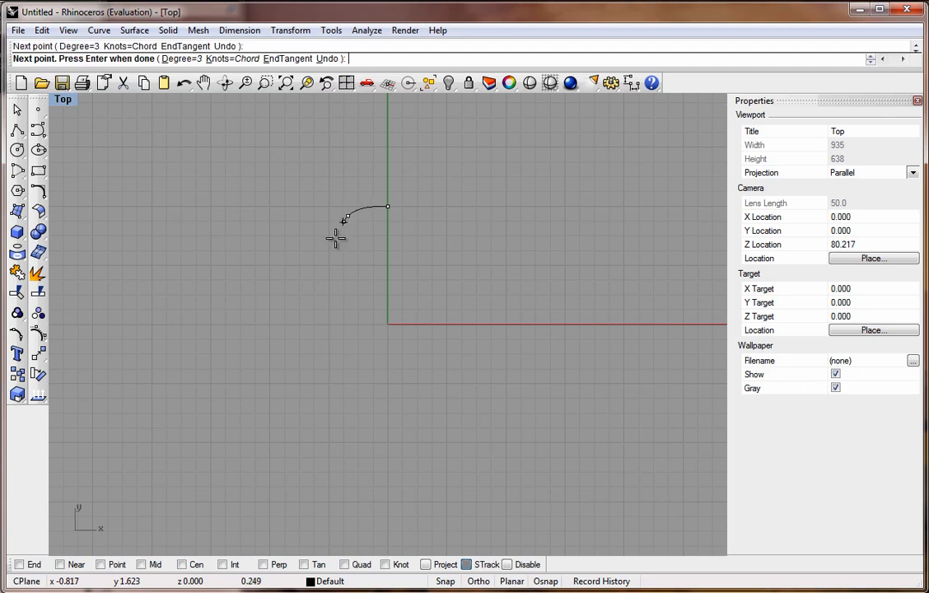
{"action": "left_click", "coordinate": [324, 259]}
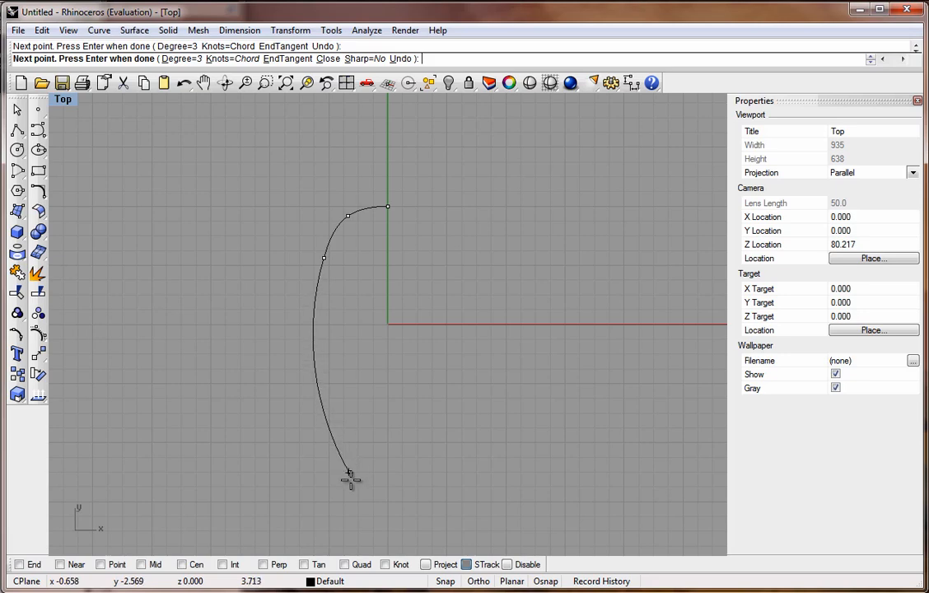
{"action": "scroll", "coordinate": [364, 512], "scroll_direction": "up", "scroll_amount": 2}
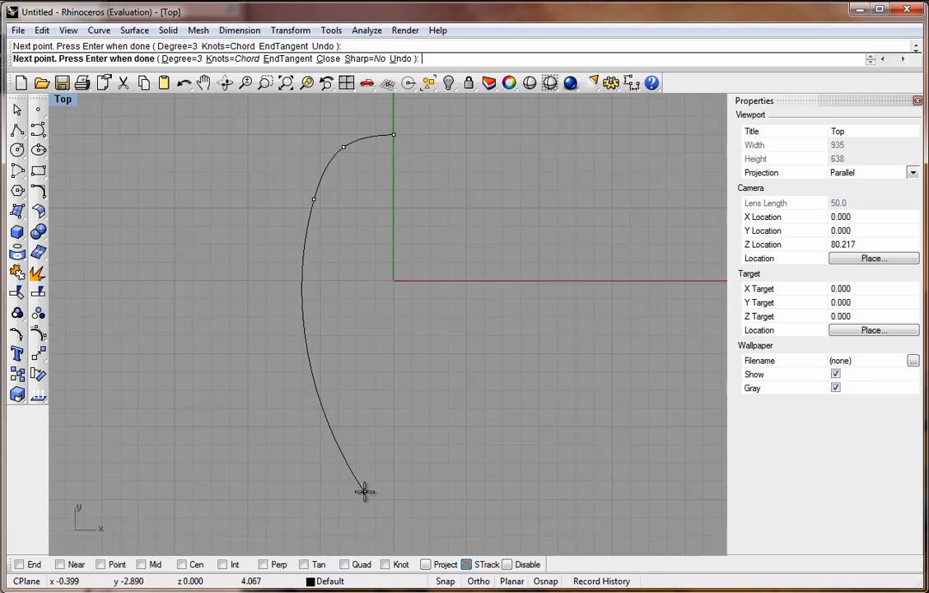
{"action": "scroll", "coordinate": [361, 425], "scroll_direction": "down", "scroll_amount": 2}
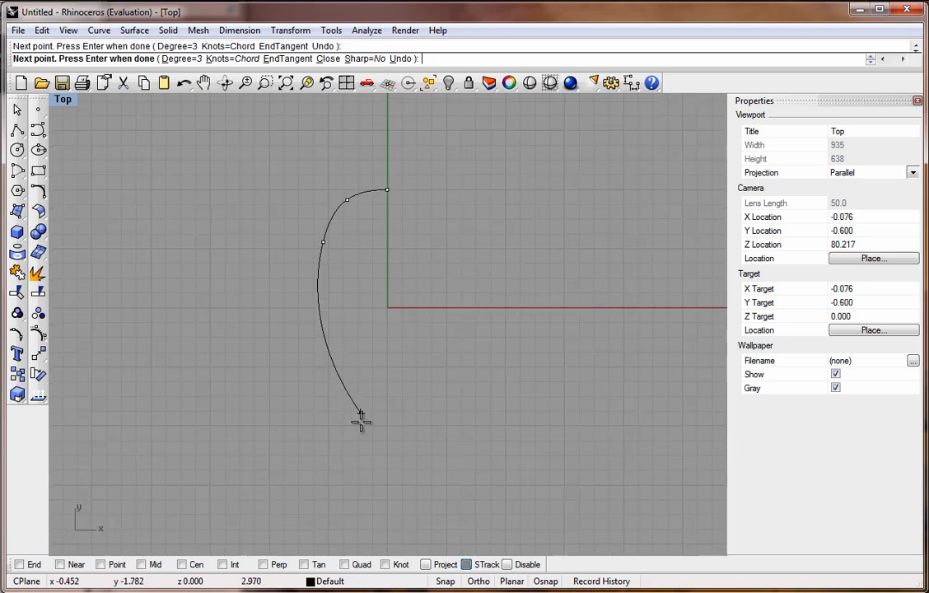
{"action": "left_click", "coordinate": [347, 513]}
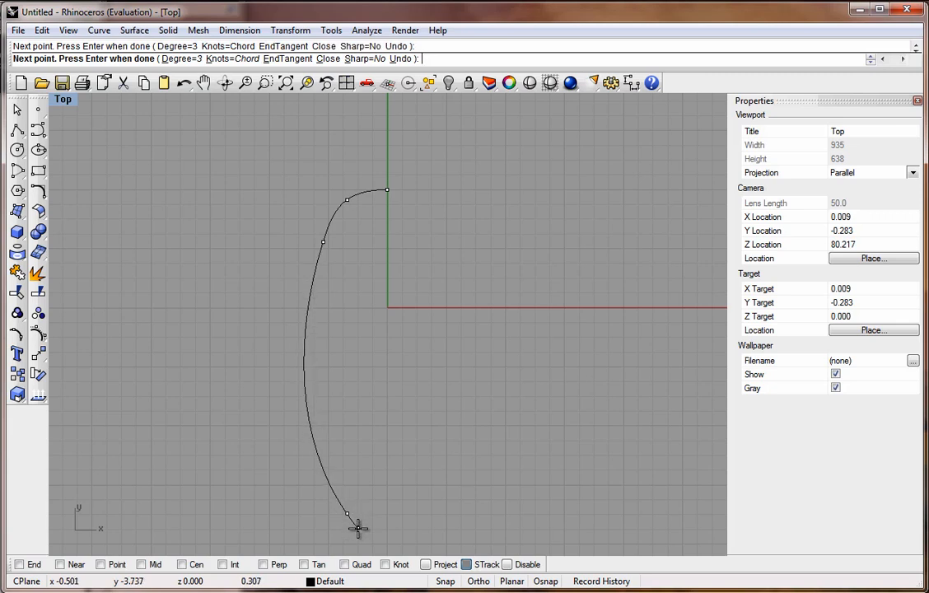
{"action": "left_click", "coordinate": [363, 529]}
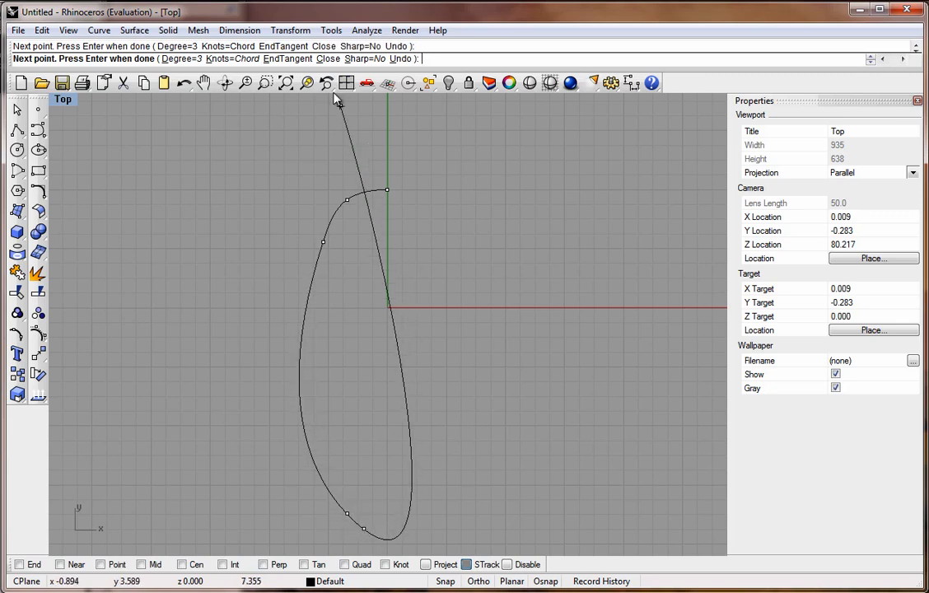
End the curve at 0,-4 on the vertical axis with a horizontal end tangent, using snap.
{"action": "left_click", "coordinate": [293, 59]}
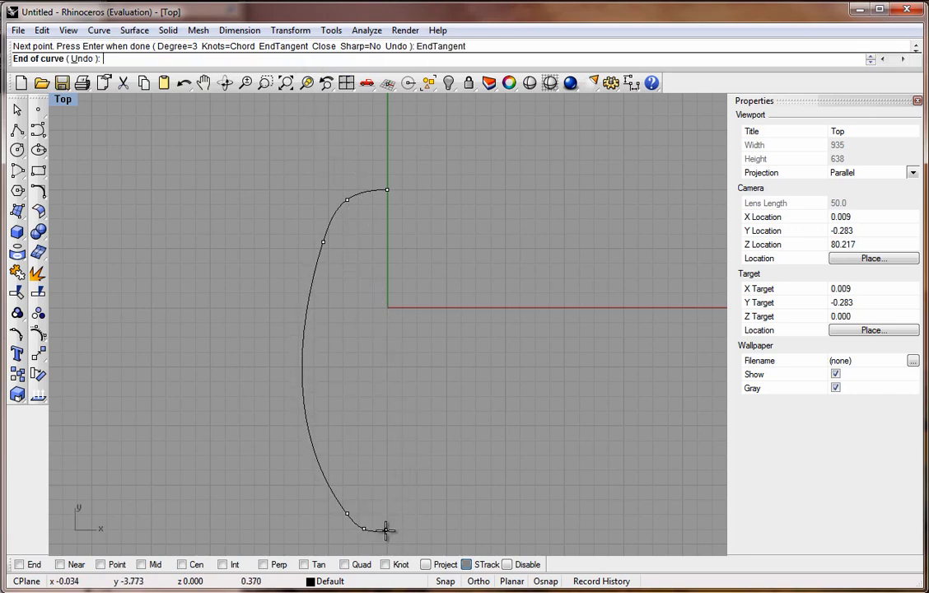
{"action": "left_click", "coordinate": [445, 581]}
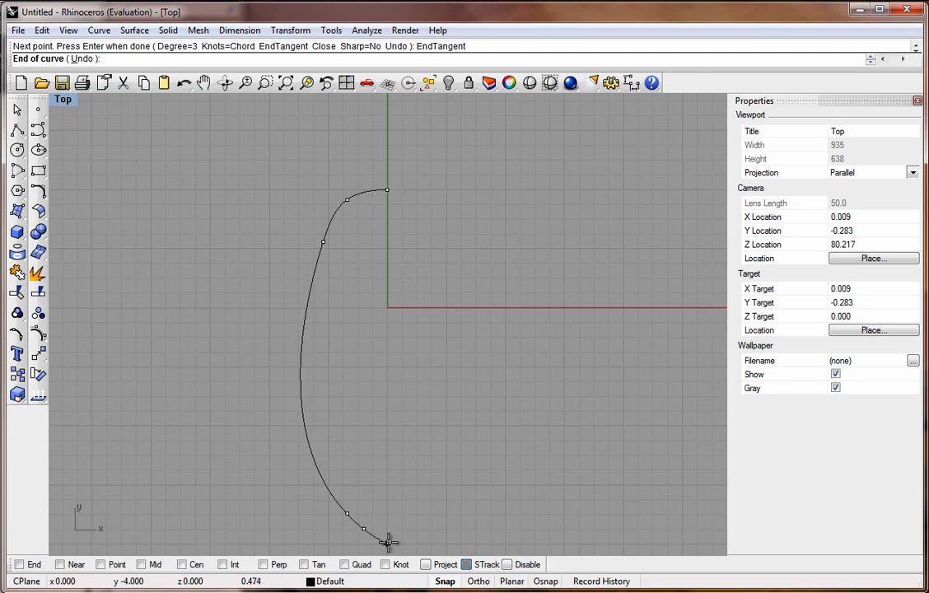
{"action": "left_click", "coordinate": [387, 531]}
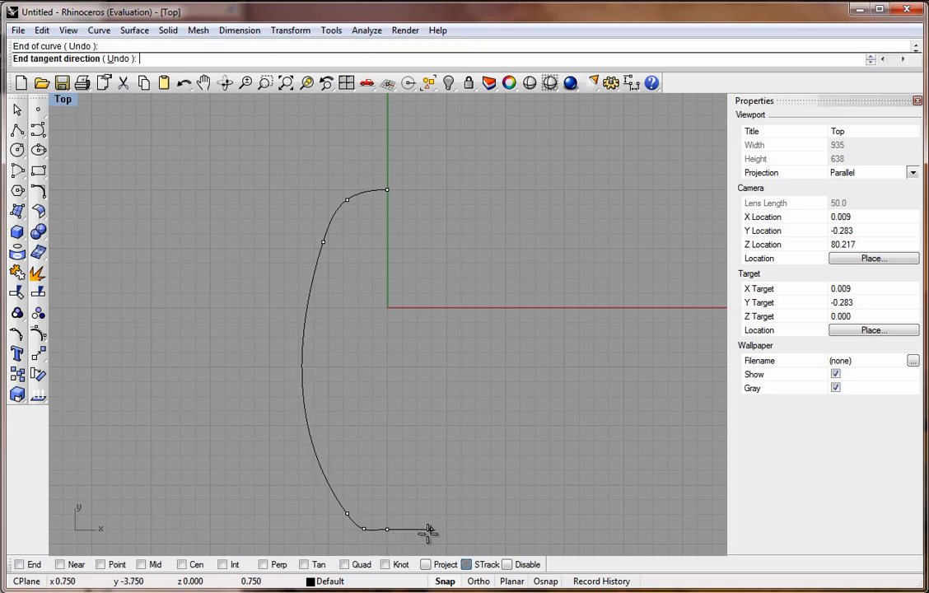
{"action": "left_click", "coordinate": [432, 533]}
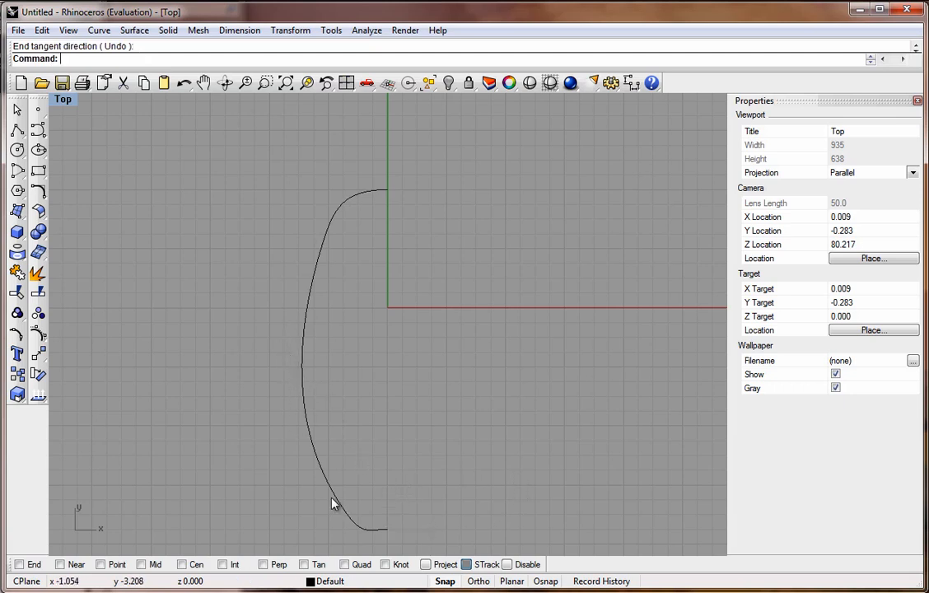
Turn on the curve's control points and drag them to refine the side profile's shape.
{"action": "left_click", "coordinate": [304, 405]}
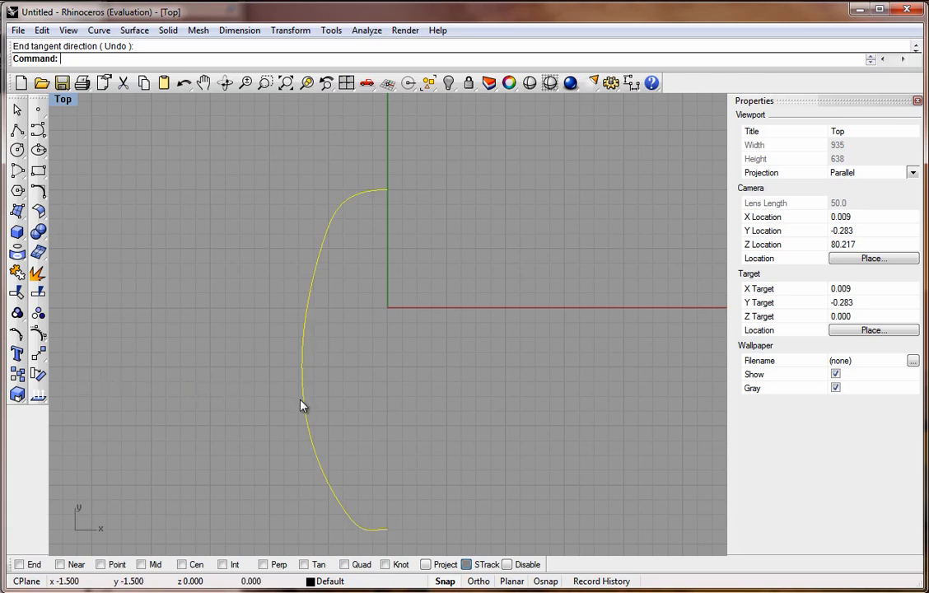
{"action": "left_click", "coordinate": [15, 337]}
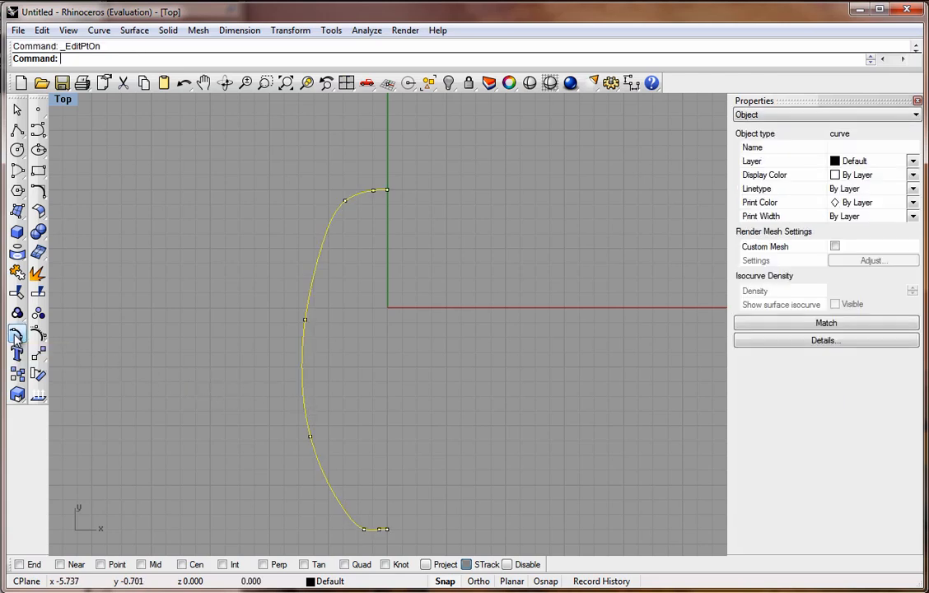
{"action": "left_click_drag", "start_coordinate": [311, 439], "coordinate": [313, 426]}
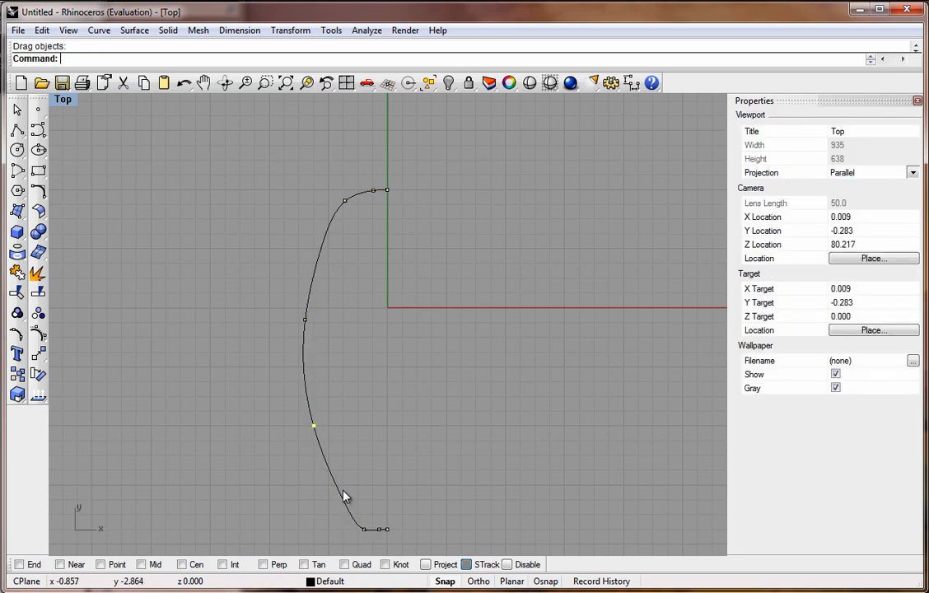
{"action": "mouse_move", "coordinate": [364, 531]}
{"action": "left_mouse_down"}
{"action": "mouse_move", "coordinate": [348, 503]}
{"action": "mouse_move", "coordinate": [358, 515]}
{"action": "left_mouse_up"}
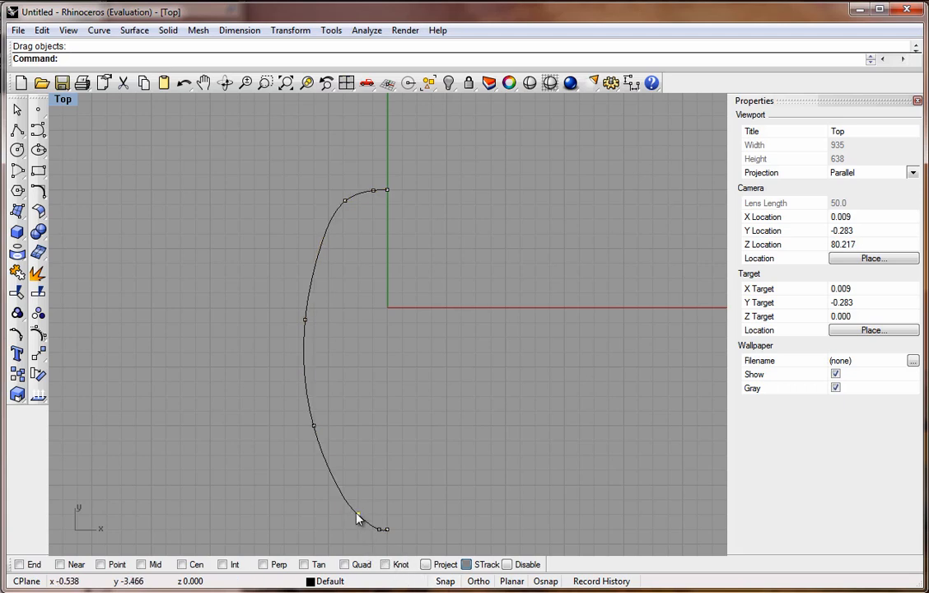
{"action": "mouse_move", "coordinate": [356, 514]}
{"action": "left_mouse_down"}
{"action": "mouse_move", "coordinate": [347, 521]}
{"action": "mouse_move", "coordinate": [353, 505]}
{"action": "mouse_move", "coordinate": [363, 524]}
{"action": "left_mouse_up"}
{"action": "left_click_drag", "start_coordinate": [337, 488], "coordinate": [330, 480]}
{"action": "left_click_drag", "start_coordinate": [315, 427], "coordinate": [307, 378]}
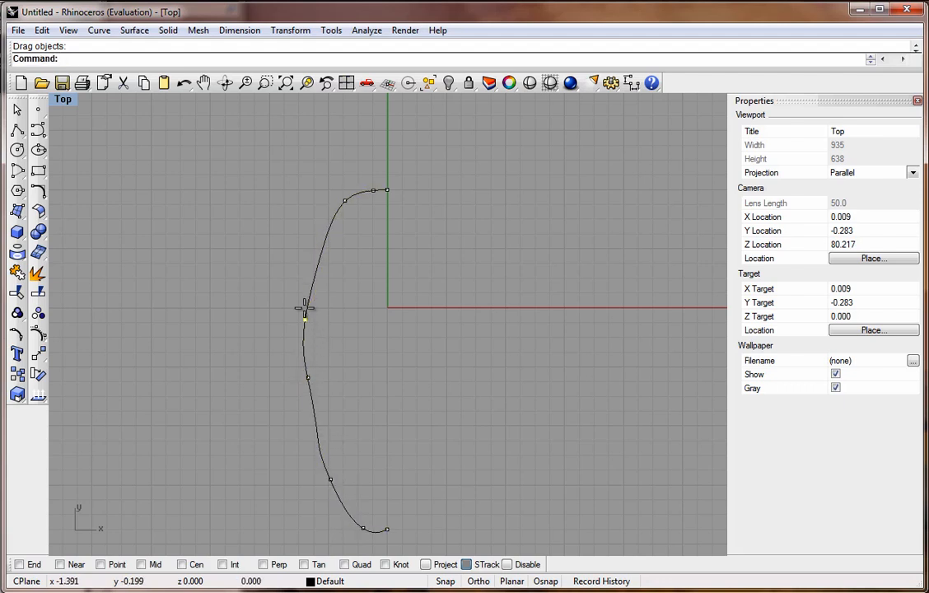
{"action": "left_click_drag", "start_coordinate": [304, 308], "coordinate": [308, 280]}
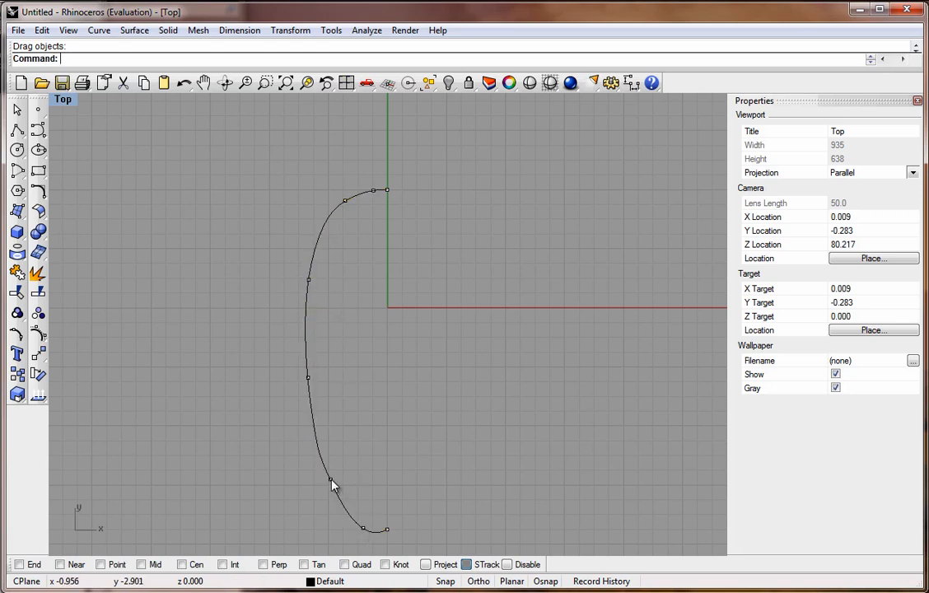
{"action": "left_click_drag", "start_coordinate": [331, 482], "coordinate": [337, 513]}
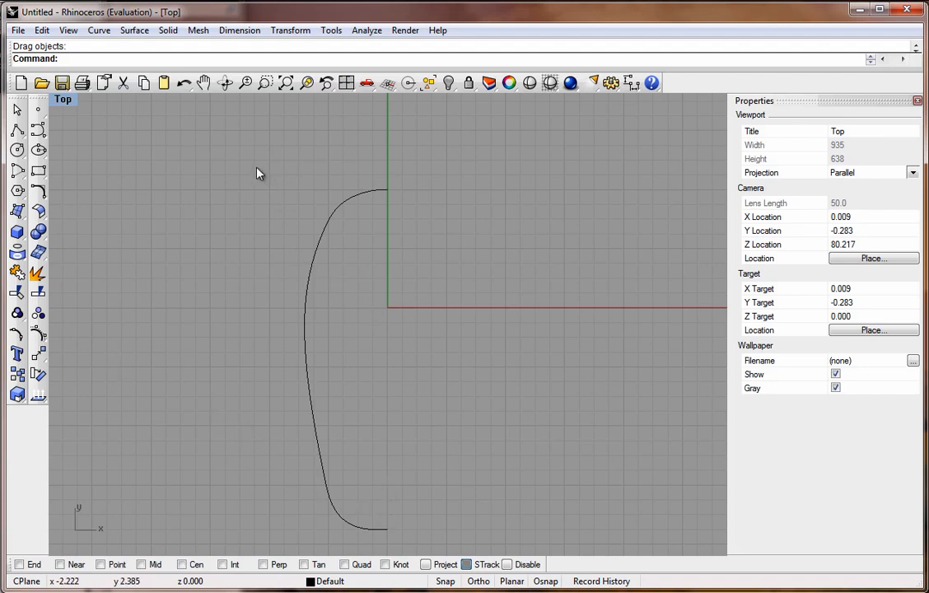
Mirror the curve as a copy about the vertical axis through its end point to complete the profile.
{"action": "left_click", "coordinate": [39, 354]}
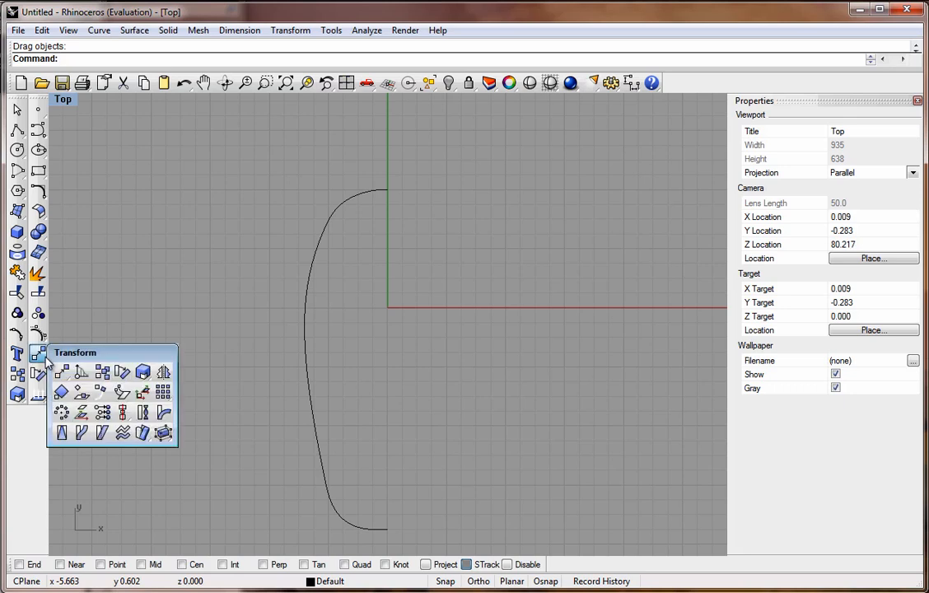
{"action": "left_click", "coordinate": [164, 374]}
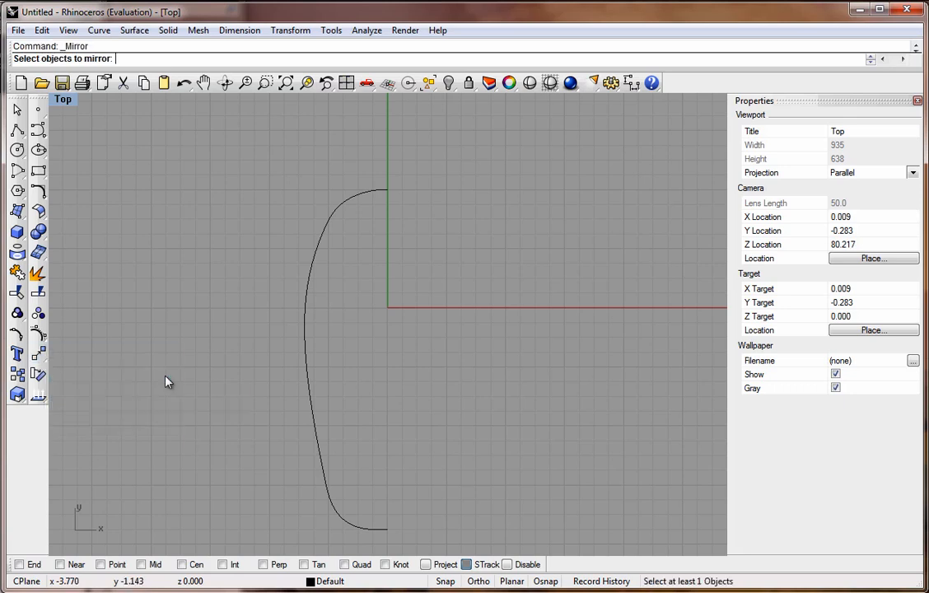
{"action": "left_click", "coordinate": [322, 466]}
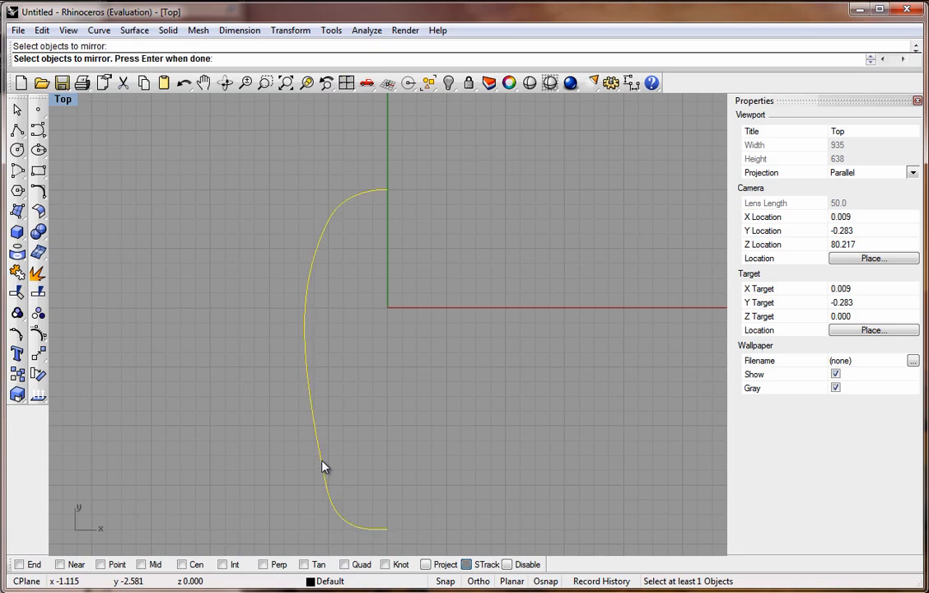
{"action": "key", "text": "Return"}
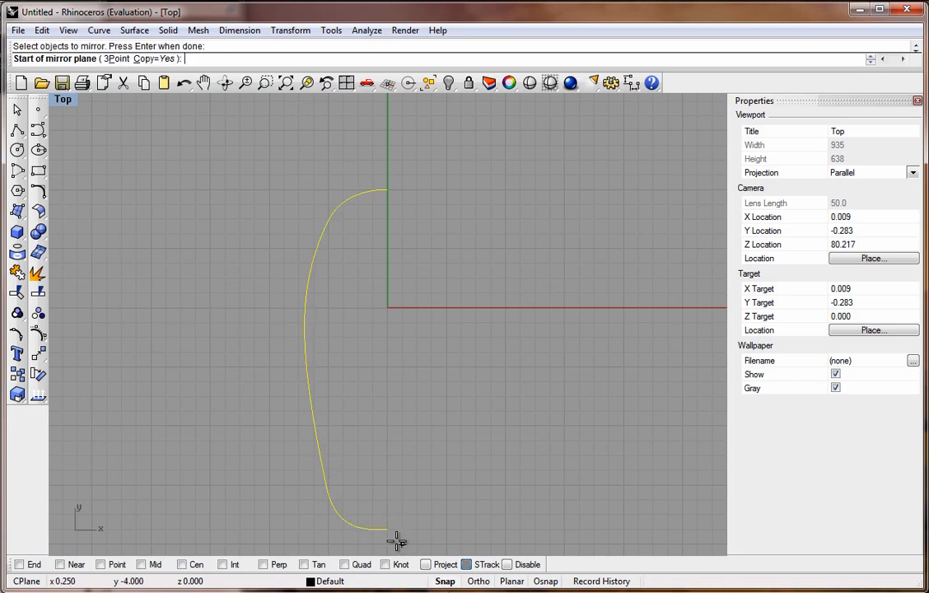
{"action": "left_click", "coordinate": [387, 529]}
{"action": "left_click", "coordinate": [389, 382]}
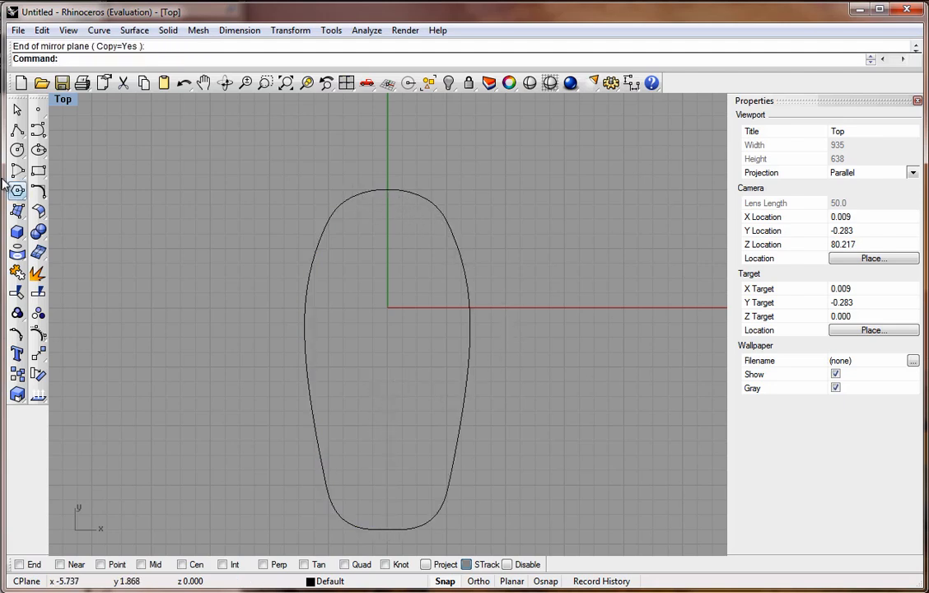
Read the tutorial PDF's next instruction about checking geometric continuity, then return to the modelling window.
{"action": "key", "text": "alt+Tab"}
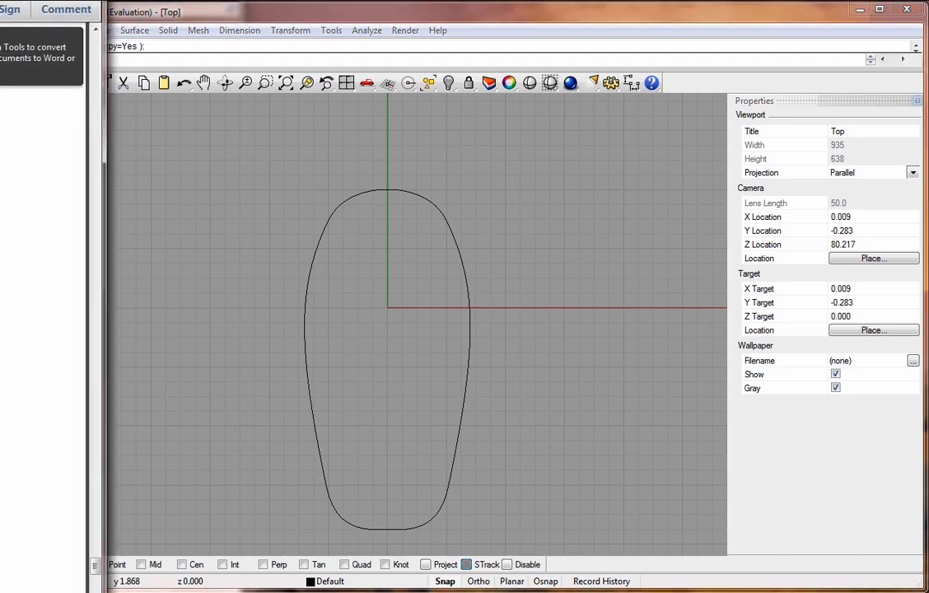
{"action": "left_click_drag", "start_coordinate": [0, 0], "coordinate": [655, 2]}
{"action": "scroll", "coordinate": [503, 334], "scroll_direction": "down", "scroll_amount": 10}
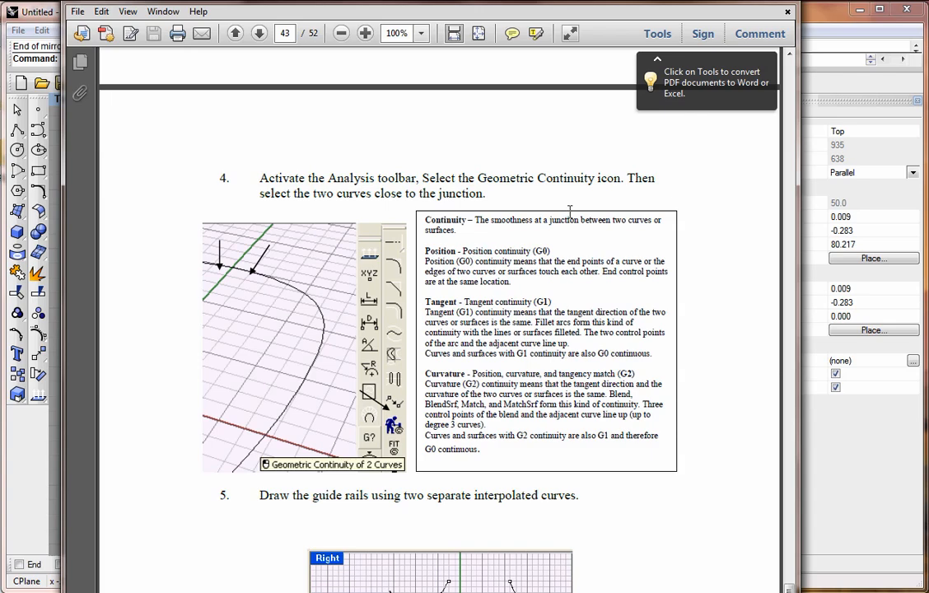
{"action": "left_click_drag", "start_coordinate": [641, 4], "coordinate": [210, 0]}
{"action": "left_click", "coordinate": [411, 7]}
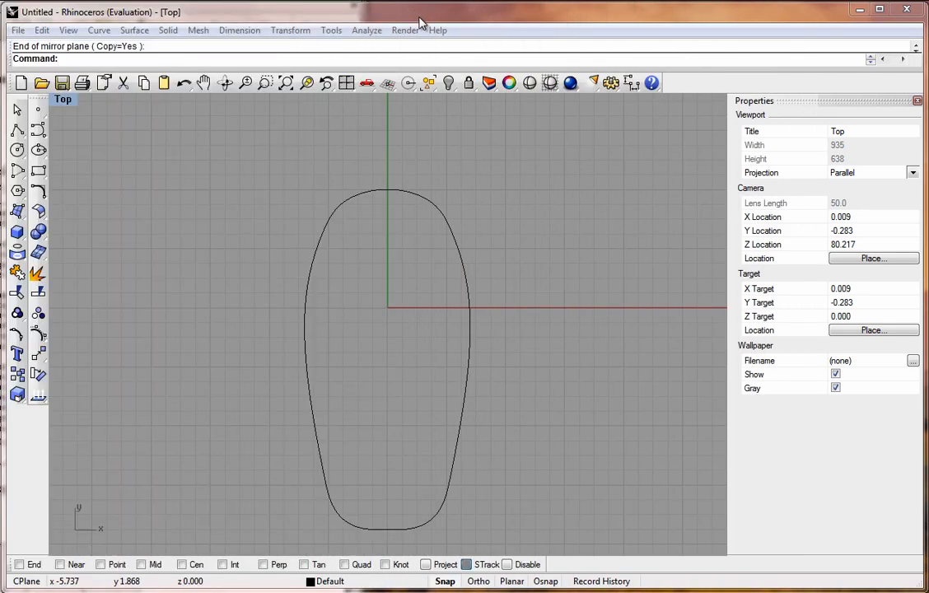
Check the geometric continuity between the two profile halves at their top and bottom junctions.
{"action": "left_click", "coordinate": [367, 31]}
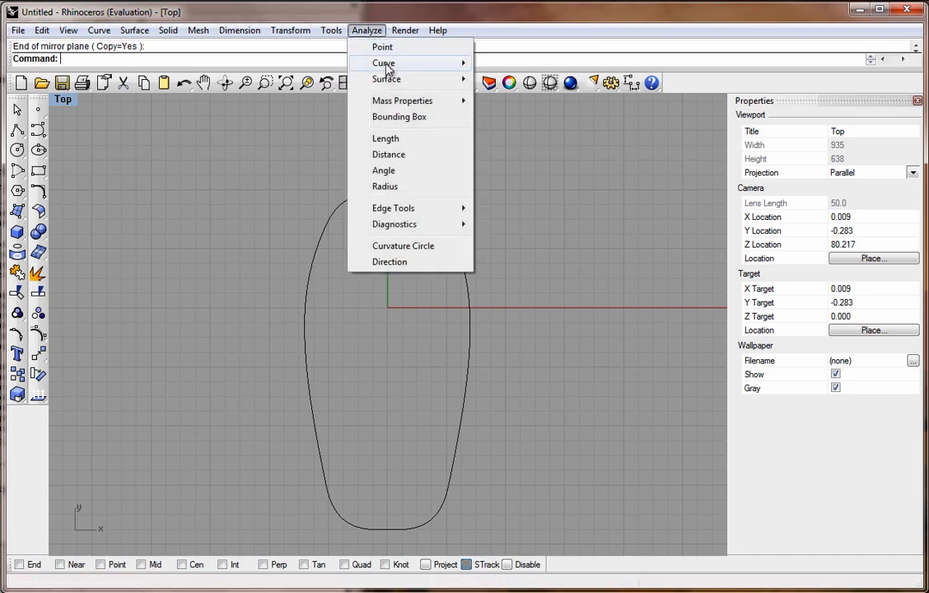
{"action": "mouse_move", "coordinate": [385, 64]}
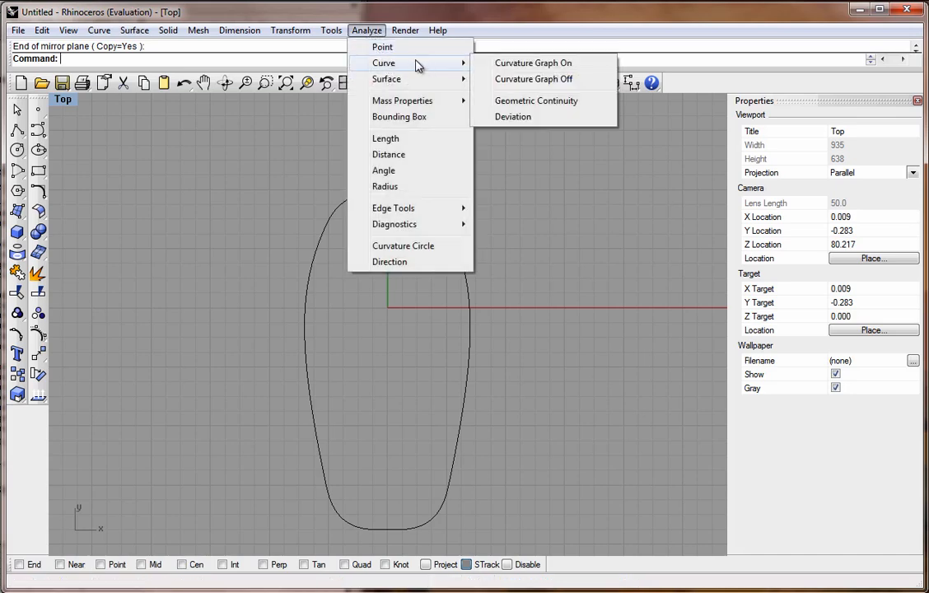
{"action": "left_click", "coordinate": [514, 101]}
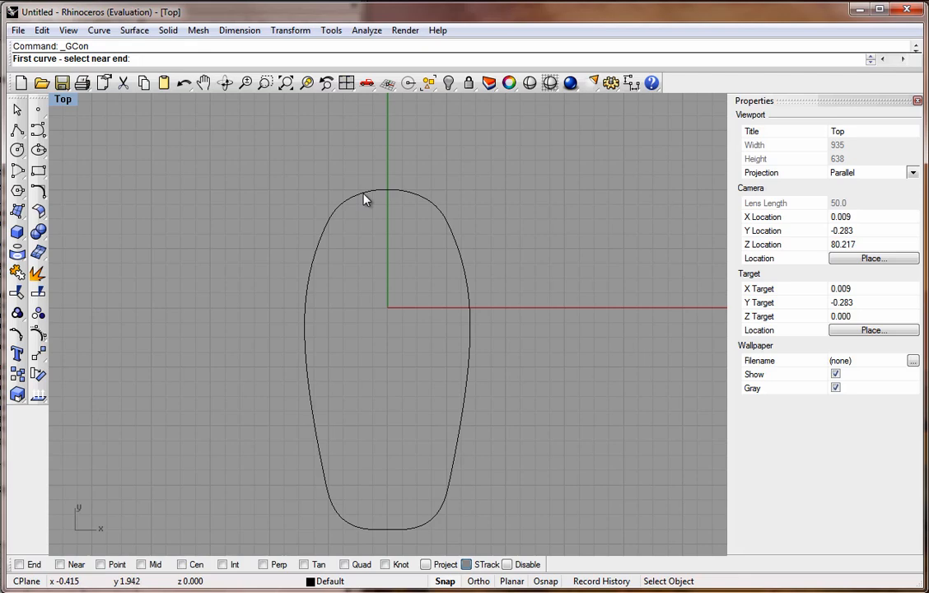
{"action": "left_click", "coordinate": [379, 195]}
{"action": "left_click", "coordinate": [406, 198]}
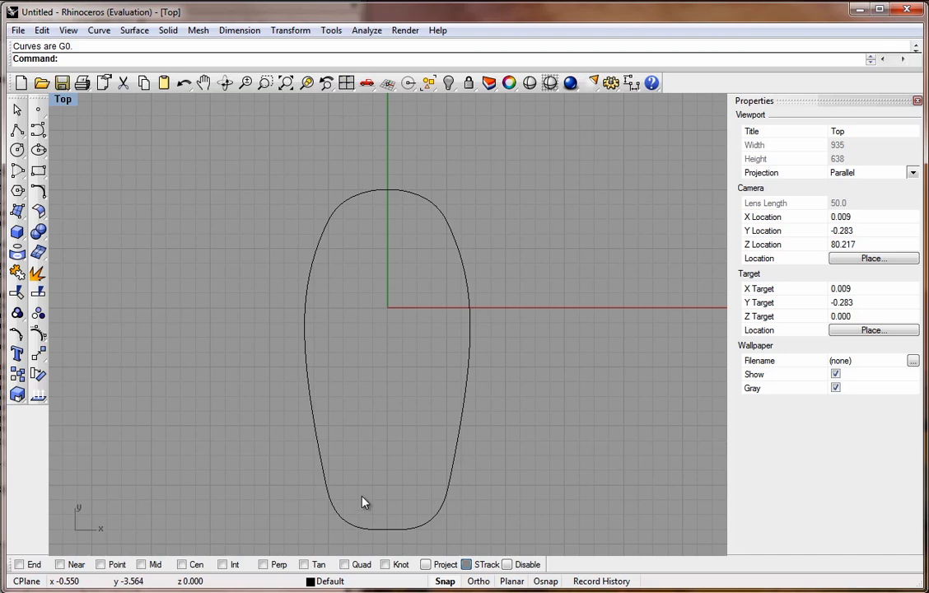
{"action": "key", "text": "Return"}
{"action": "left_click", "coordinate": [371, 535]}
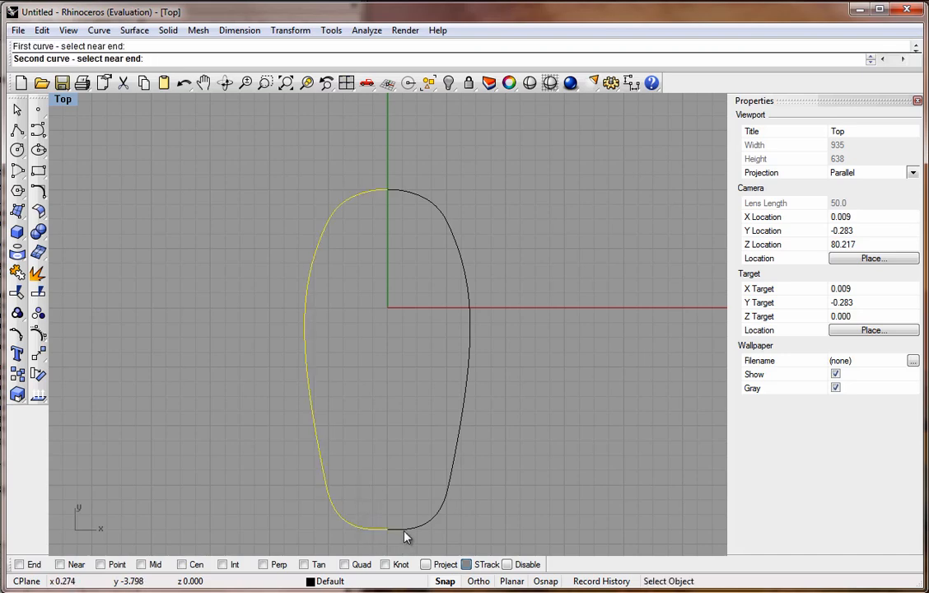
{"action": "left_click", "coordinate": [405, 531]}
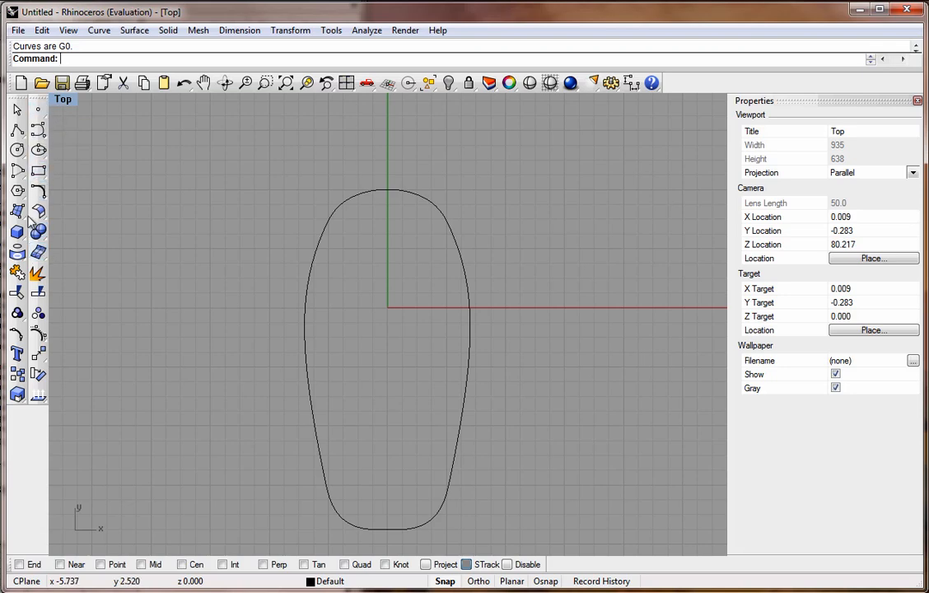
Delete both halves of the profile curve.
{"action": "left_click", "coordinate": [356, 198]}
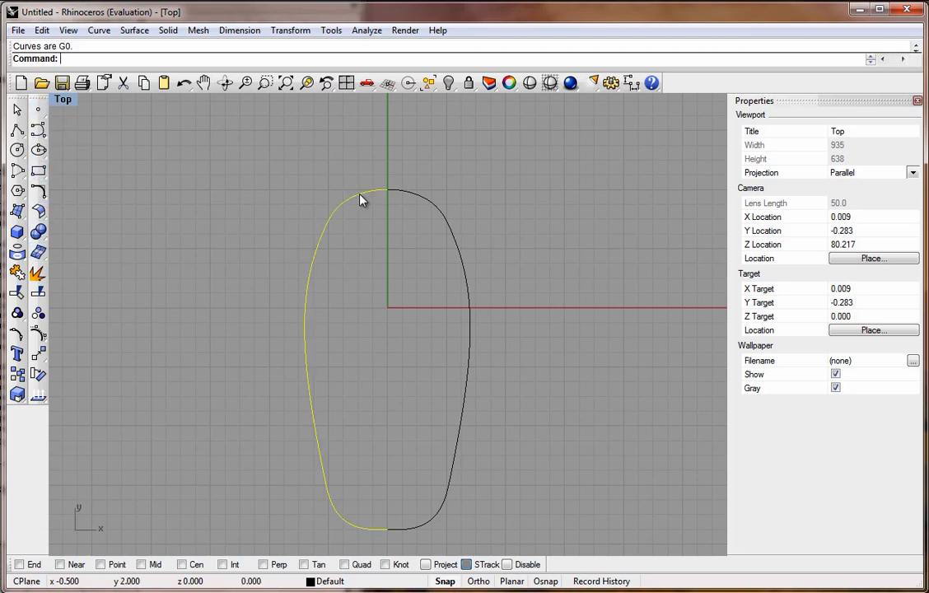
{"action": "left_click", "coordinate": [353, 235]}
{"action": "left_click", "coordinate": [412, 195]}
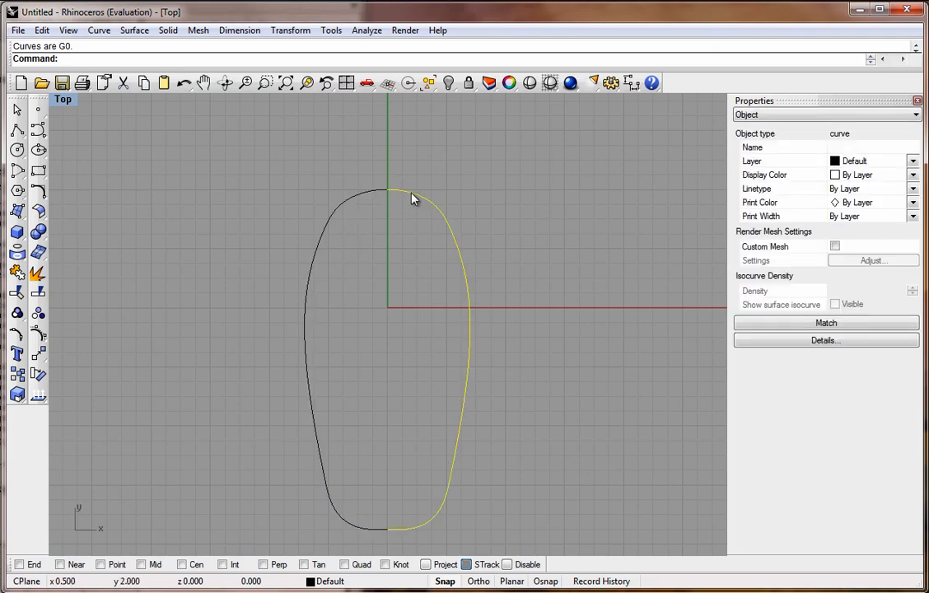
{"action": "key", "text": "Delete"}
{"action": "left_click", "coordinate": [373, 198]}
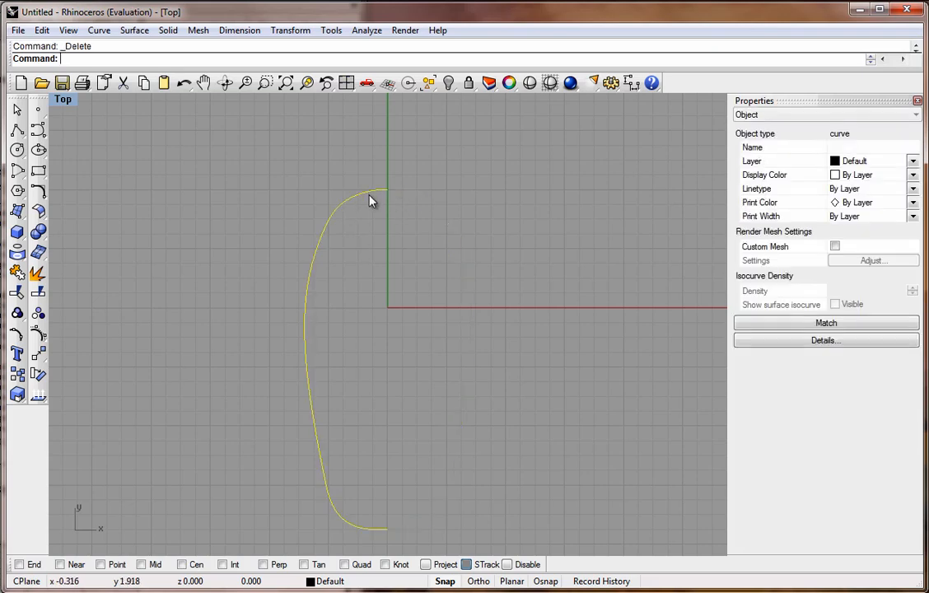
{"action": "key", "text": "Delete"}
Start a new interpolated curve at 0,2 with a horizontal start tangent.
{"action": "left_click", "coordinate": [38, 129]}
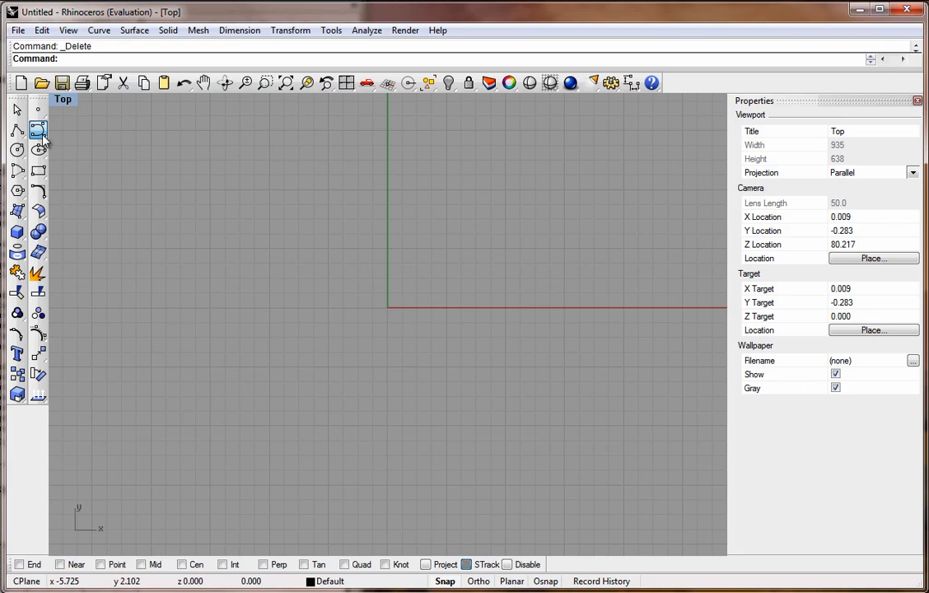
{"action": "left_click", "coordinate": [80, 149]}
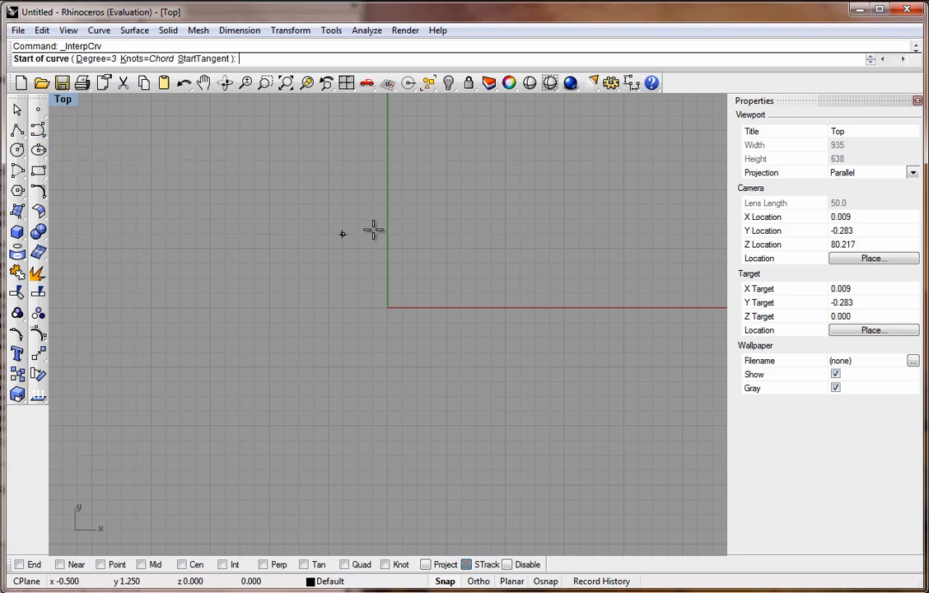
{"action": "left_click", "coordinate": [197, 58]}
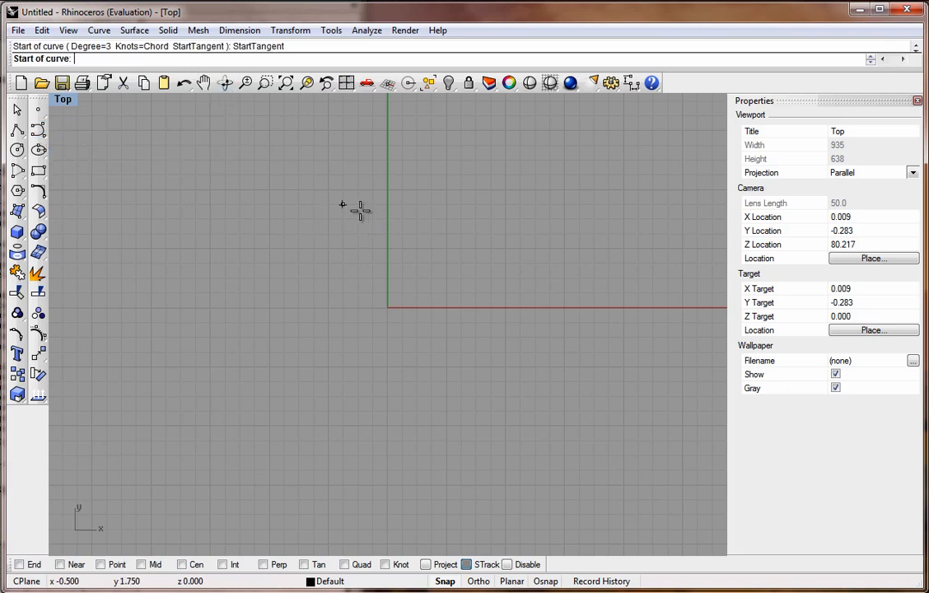
{"action": "left_click", "coordinate": [388, 190]}
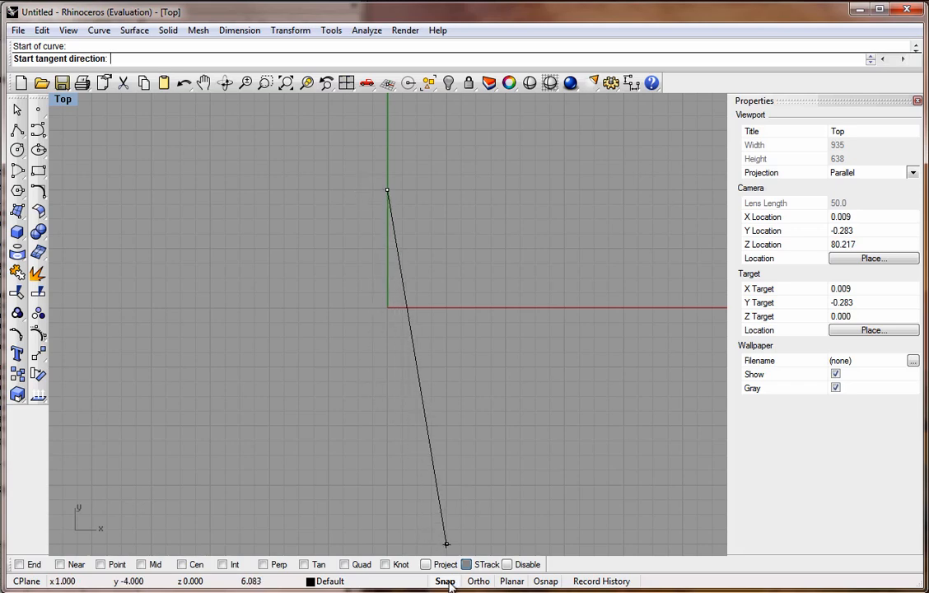
{"action": "left_click", "coordinate": [371, 189]}
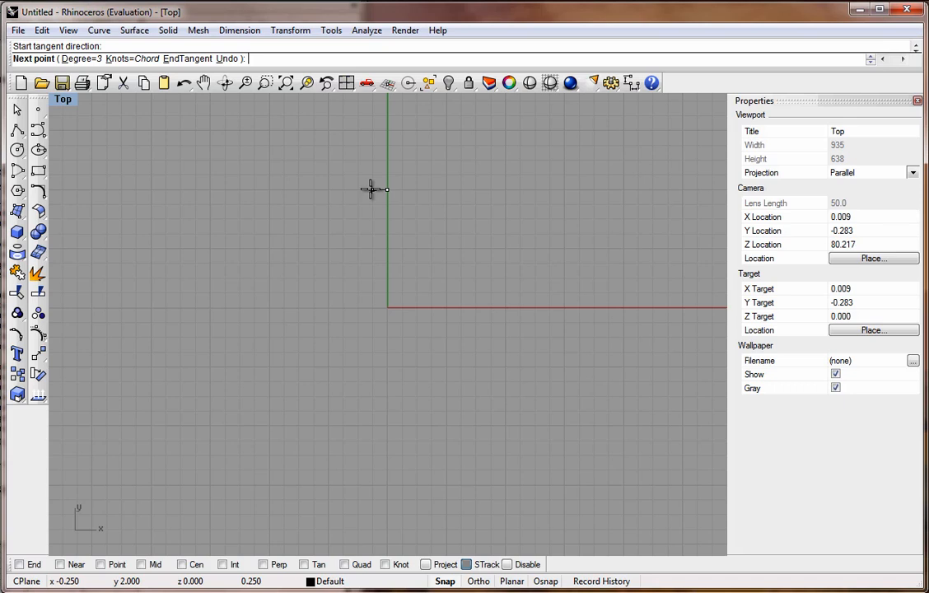
Turn snap off and place four points down the left side to shape the bottle profile.
{"action": "left_click", "coordinate": [445, 582]}
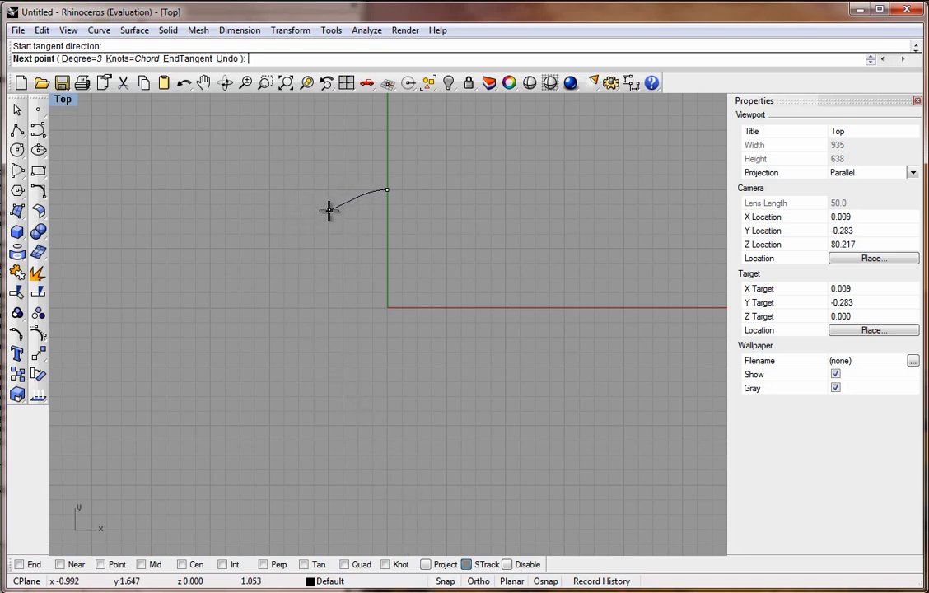
{"action": "left_click", "coordinate": [329, 210]}
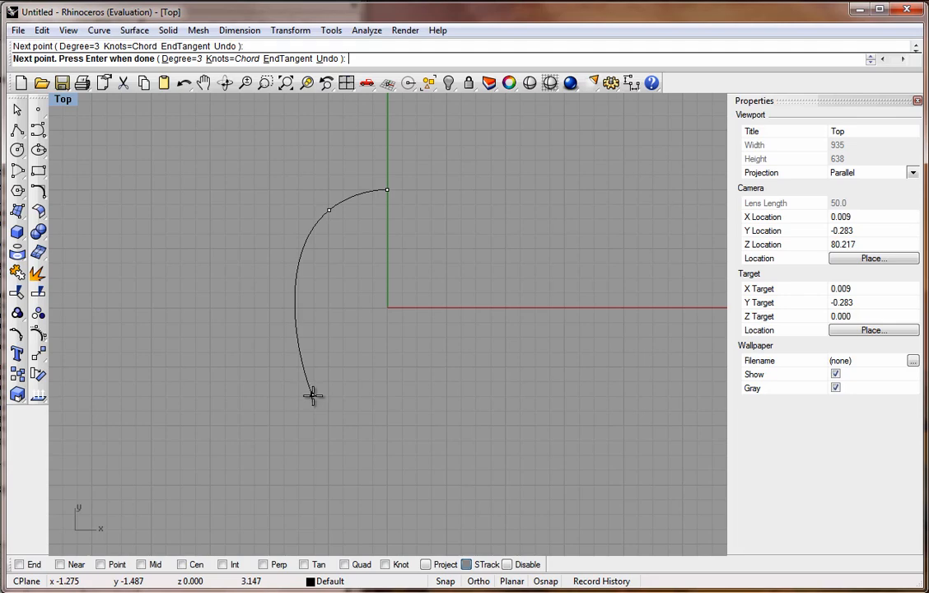
{"action": "left_click", "coordinate": [313, 395]}
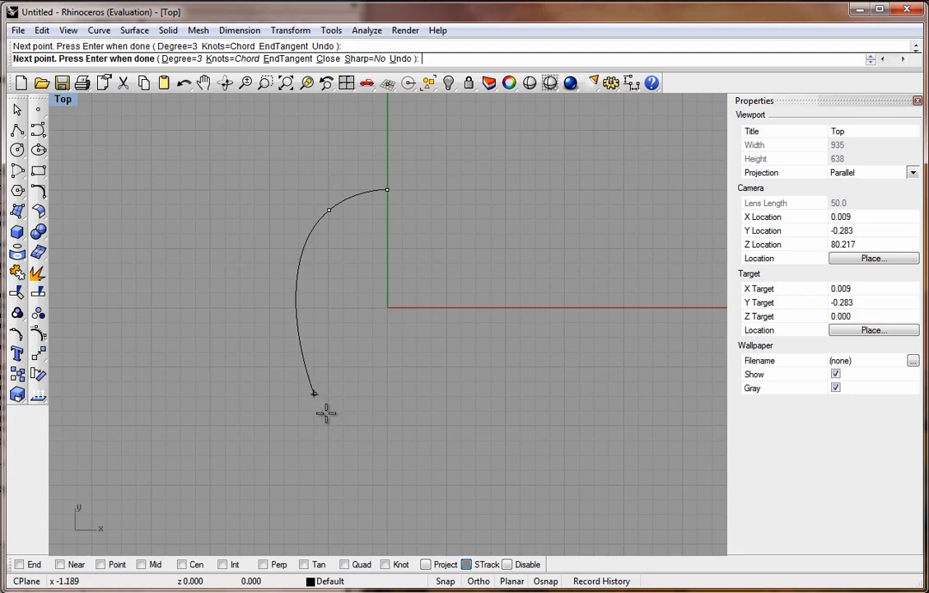
{"action": "left_click", "coordinate": [349, 518]}
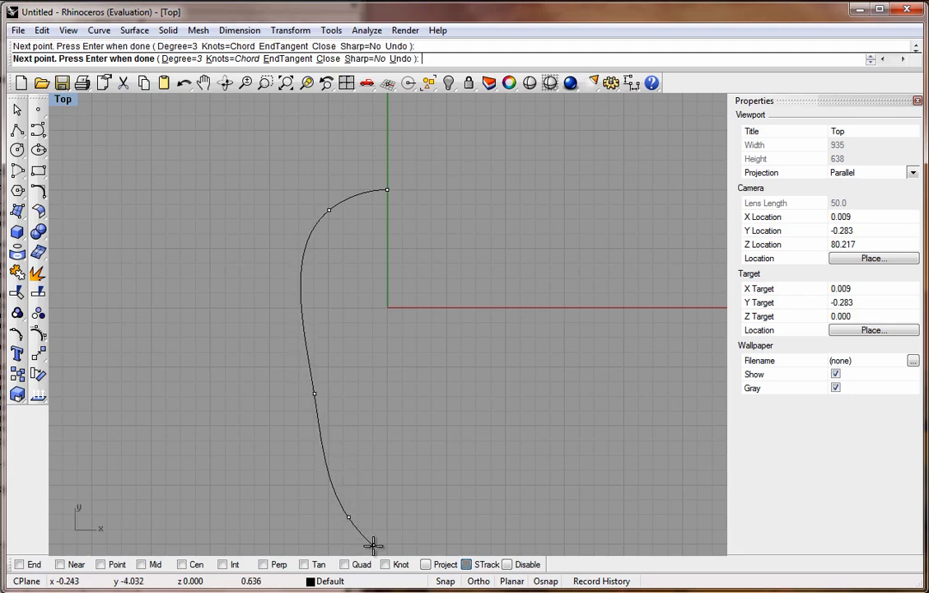
{"action": "left_click", "coordinate": [371, 543]}
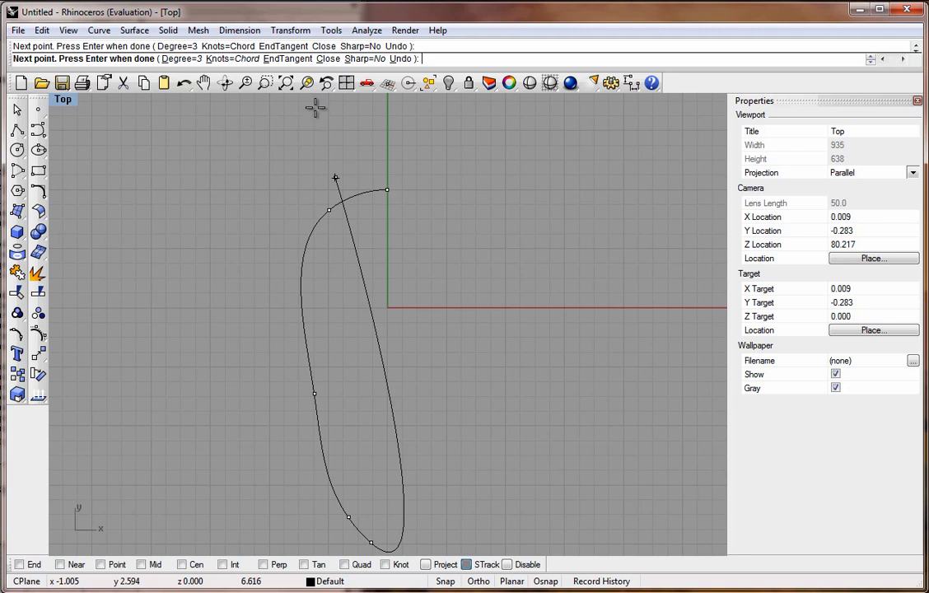
Turn snap back on and end the curve at 0,-4 on the vertical axis with a horizontal end tangent.
{"action": "left_click", "coordinate": [303, 61]}
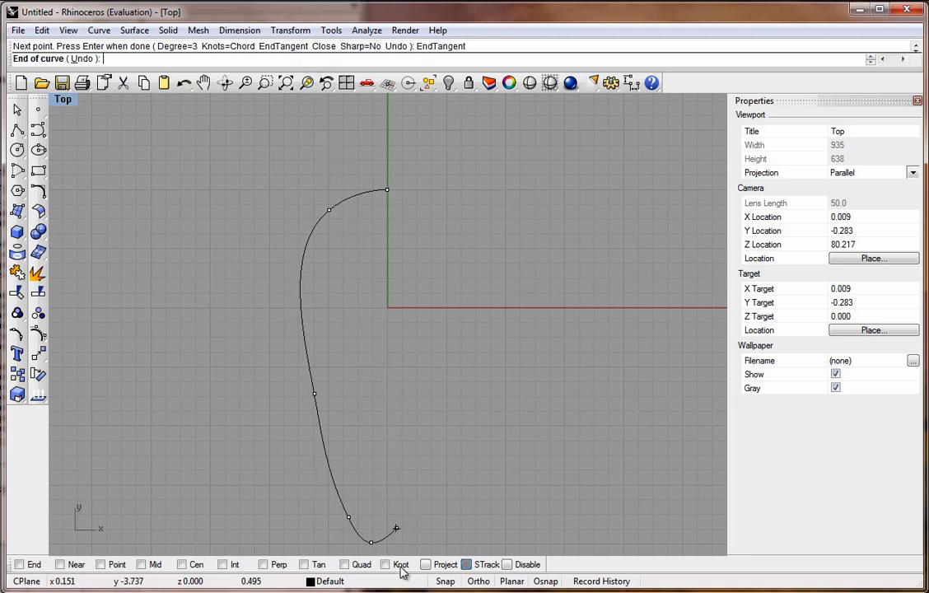
{"action": "left_click", "coordinate": [444, 582]}
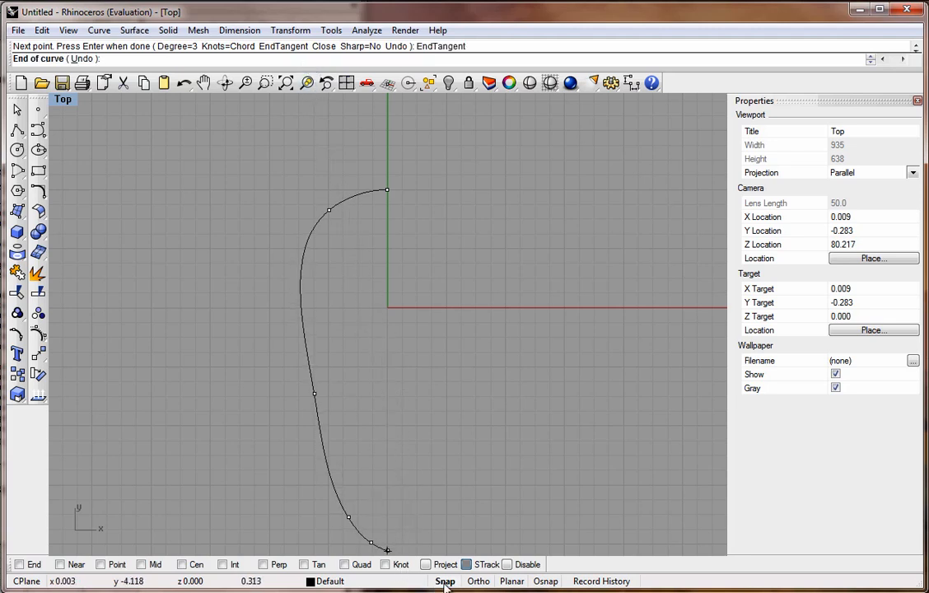
{"action": "left_click", "coordinate": [386, 544]}
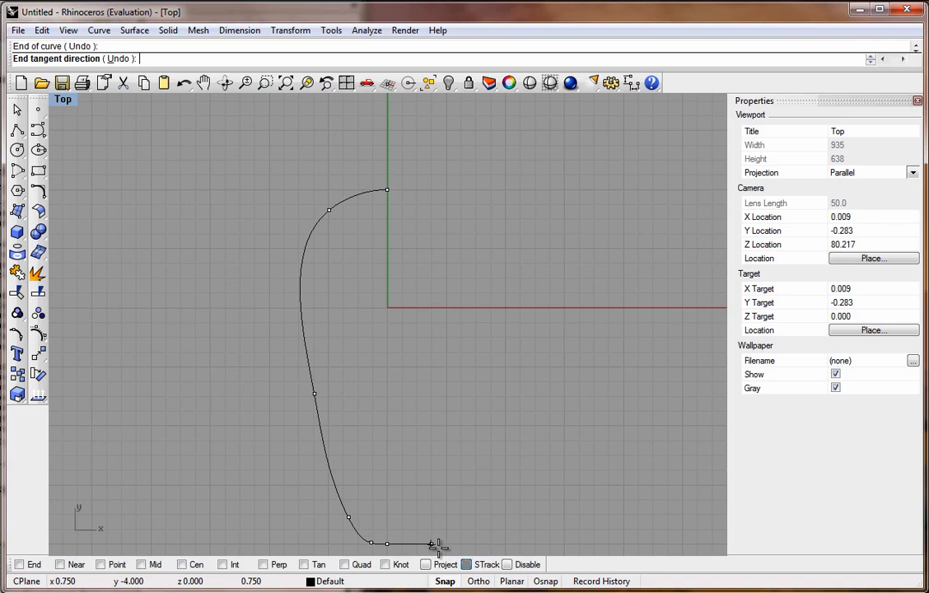
{"action": "left_click", "coordinate": [442, 545]}
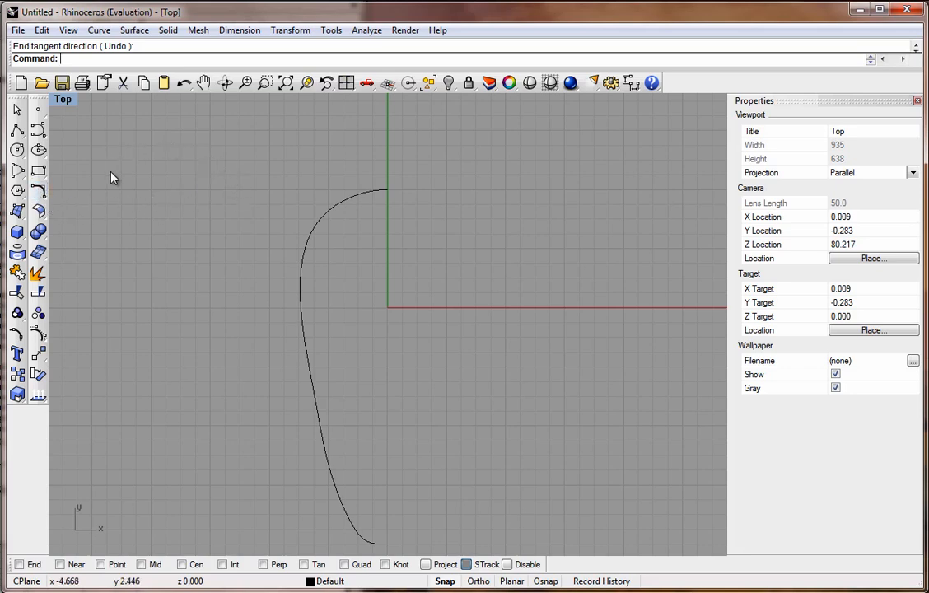
Mirror the new curve as a copy about the vertical axis through its bottom end point.
{"action": "left_click", "coordinate": [41, 362]}
{"action": "left_click", "coordinate": [165, 377]}
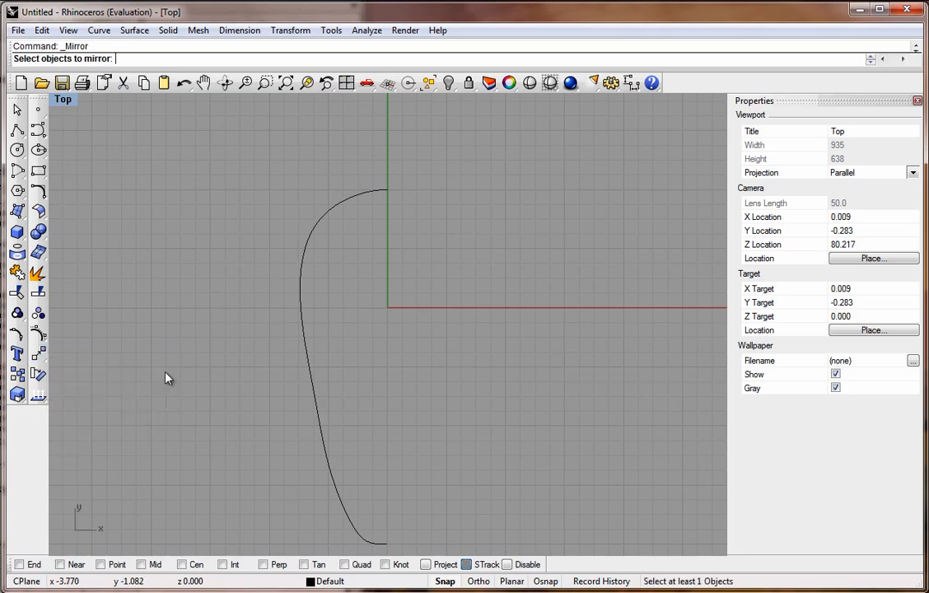
{"action": "left_click", "coordinate": [310, 370]}
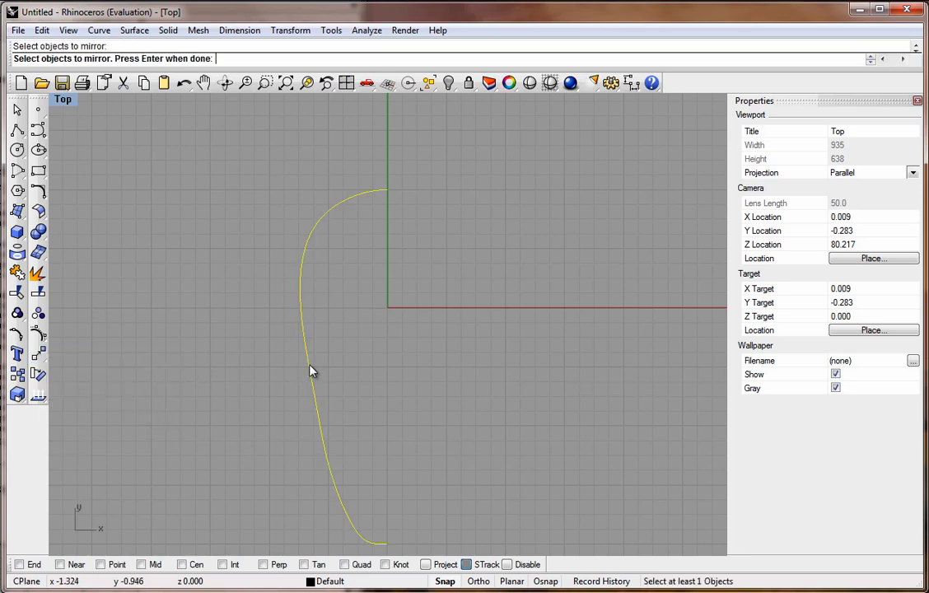
{"action": "key", "text": "Return"}
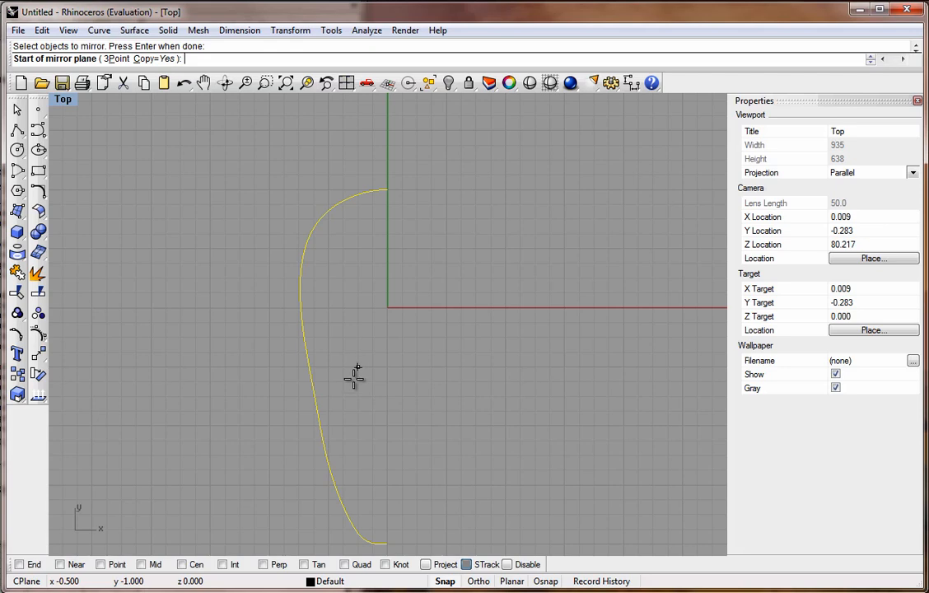
{"action": "left_click", "coordinate": [388, 544]}
{"action": "left_click", "coordinate": [390, 366]}
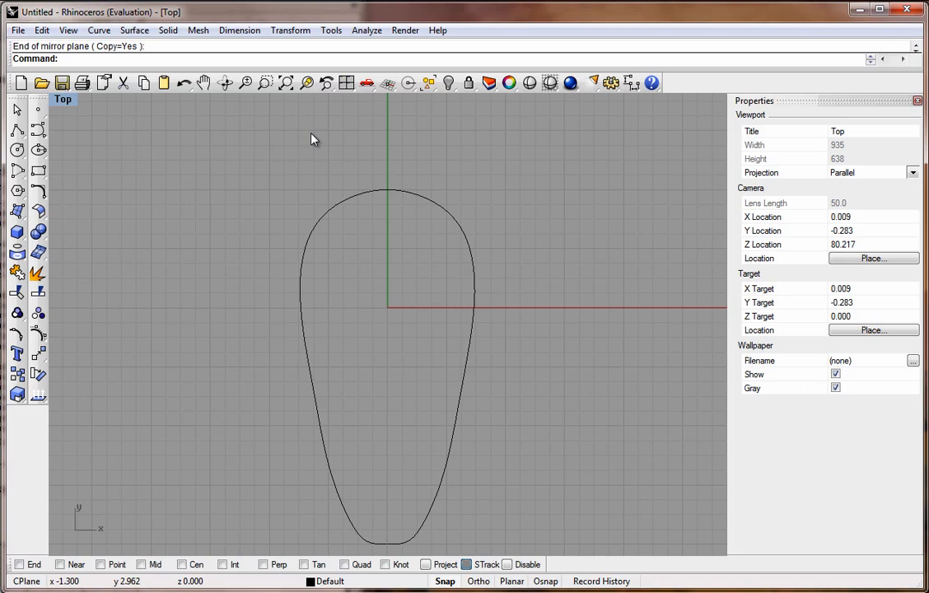
Check the geometric continuity between the redrawn halves at their top junction.
{"action": "left_click", "coordinate": [371, 33]}
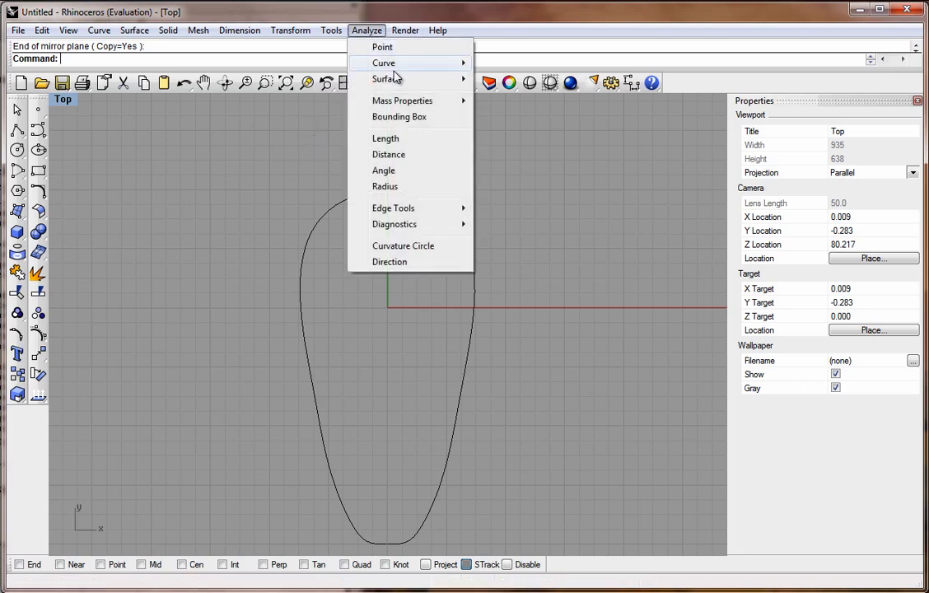
{"action": "mouse_move", "coordinate": [415, 71]}
{"action": "left_click", "coordinate": [503, 100]}
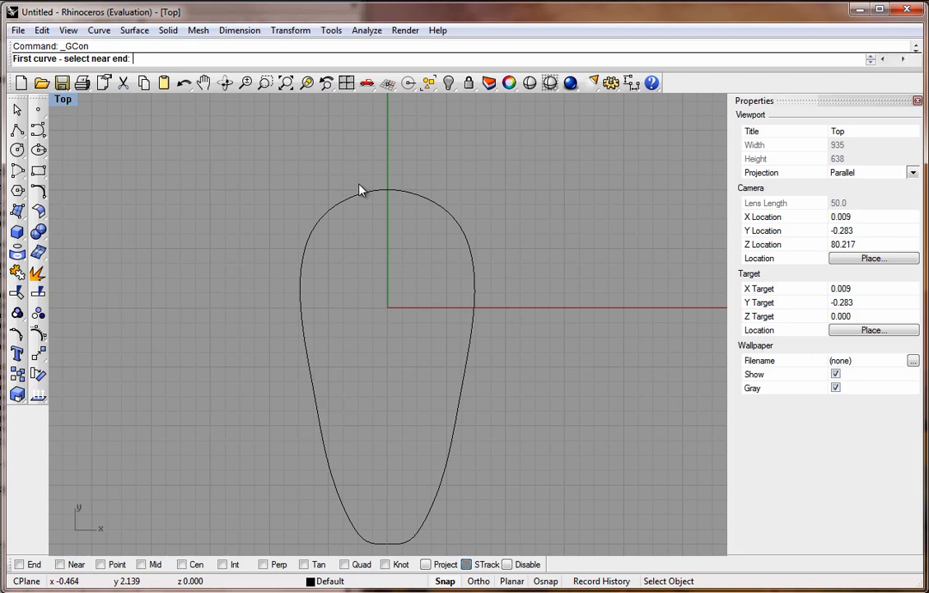
{"action": "left_click", "coordinate": [368, 198]}
{"action": "left_click", "coordinate": [414, 199]}
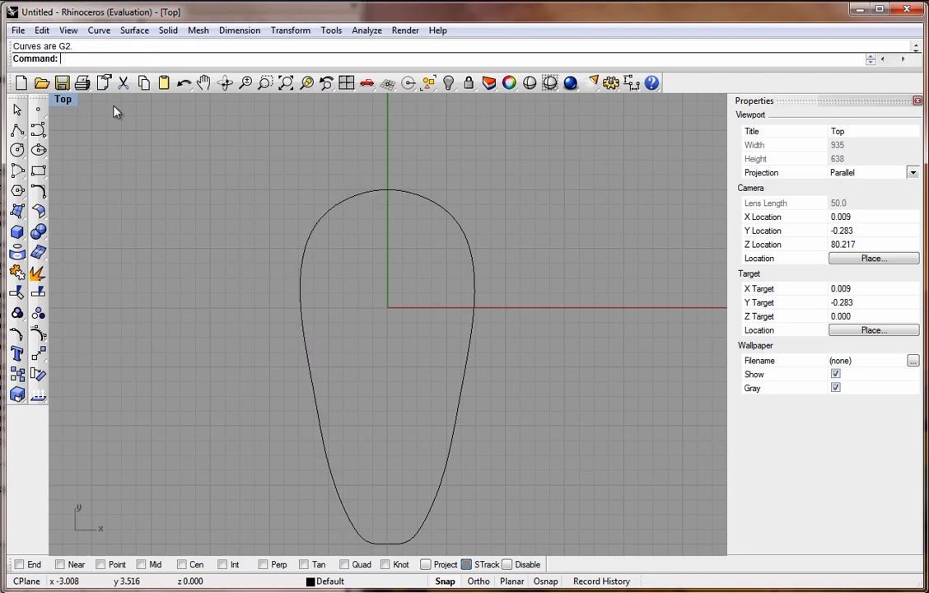
{"action": "left_click", "coordinate": [366, 541]}
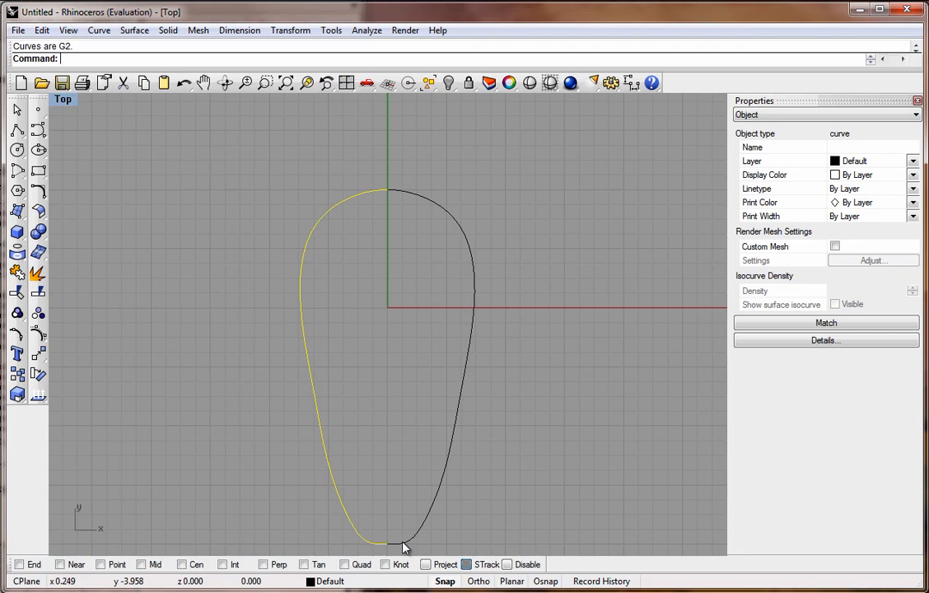
{"action": "left_click", "coordinate": [406, 539]}
{"action": "left_click", "coordinate": [198, 225]}
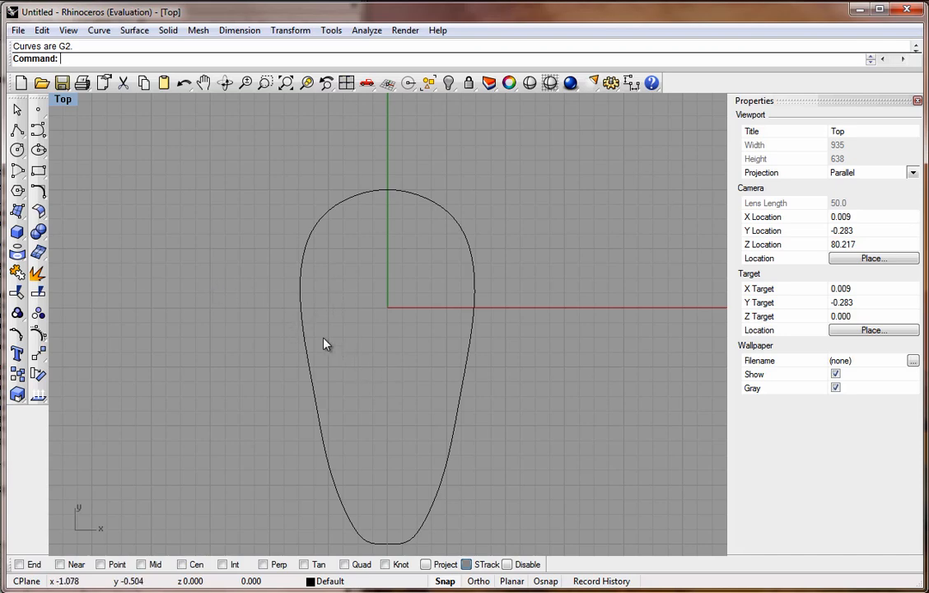
Switch to the PDF tutorial and read the step on drawing the guide rails as two separate interpolated curves.
{"action": "double_click", "coordinate": [63, 100]}
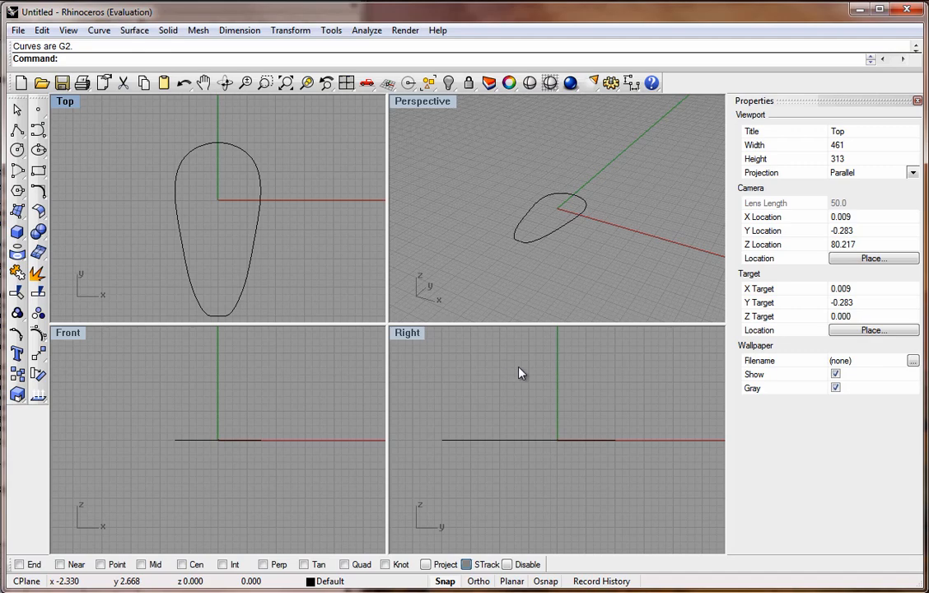
{"action": "left_click", "coordinate": [542, 436]}
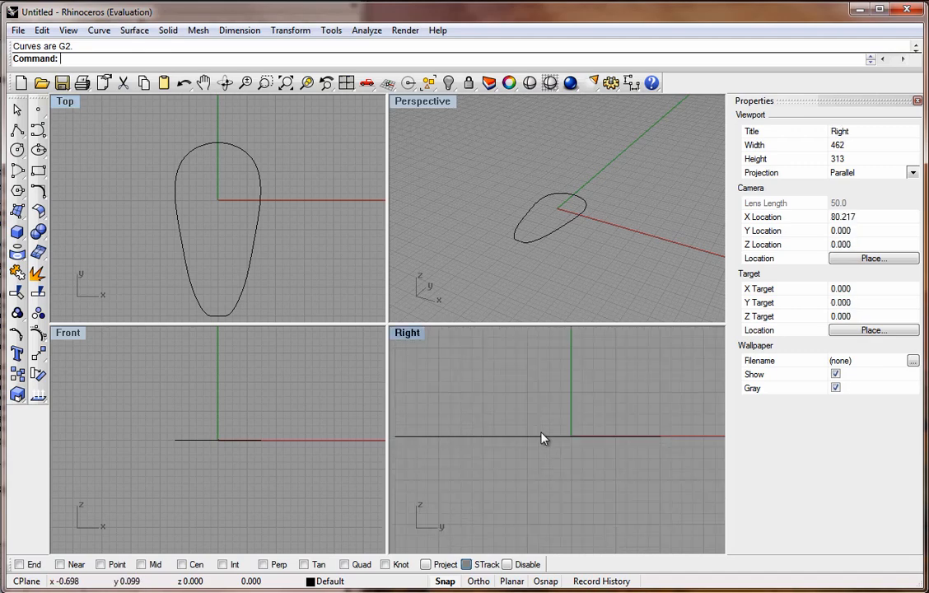
{"action": "double_click", "coordinate": [412, 336]}
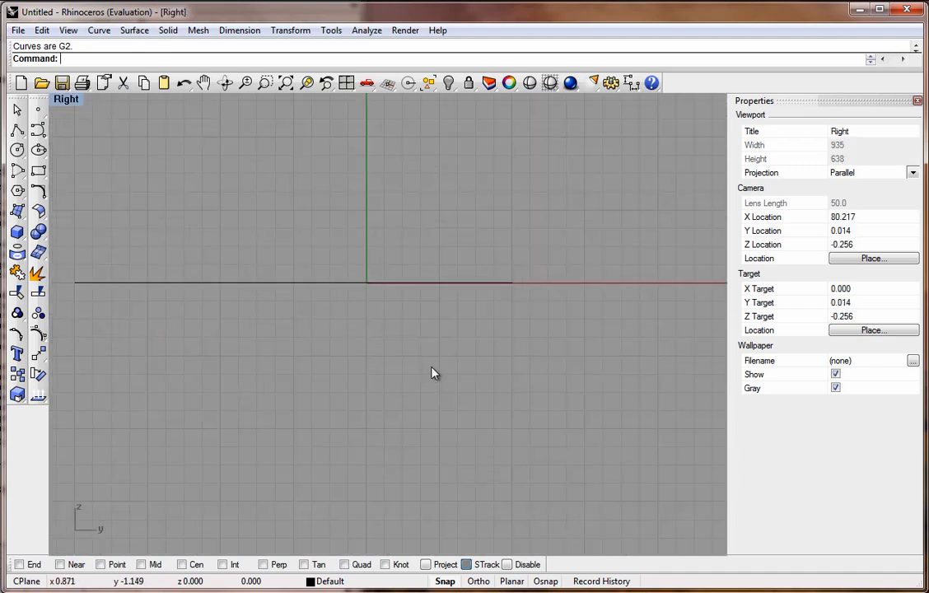
{"action": "scroll", "coordinate": [445, 239], "scroll_direction": "down", "scroll_amount": 2}
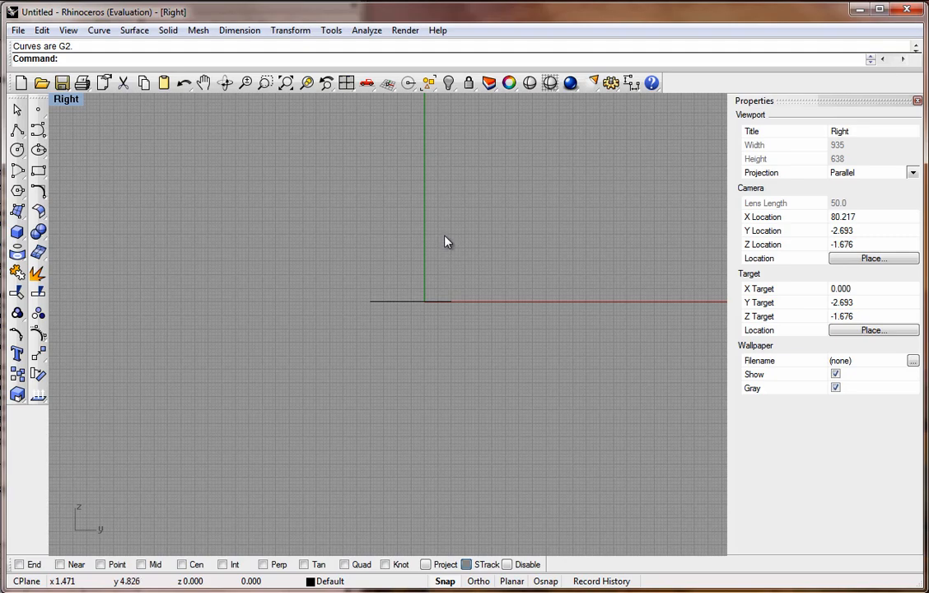
{"action": "scroll", "coordinate": [432, 251], "scroll_direction": "up", "scroll_amount": 5}
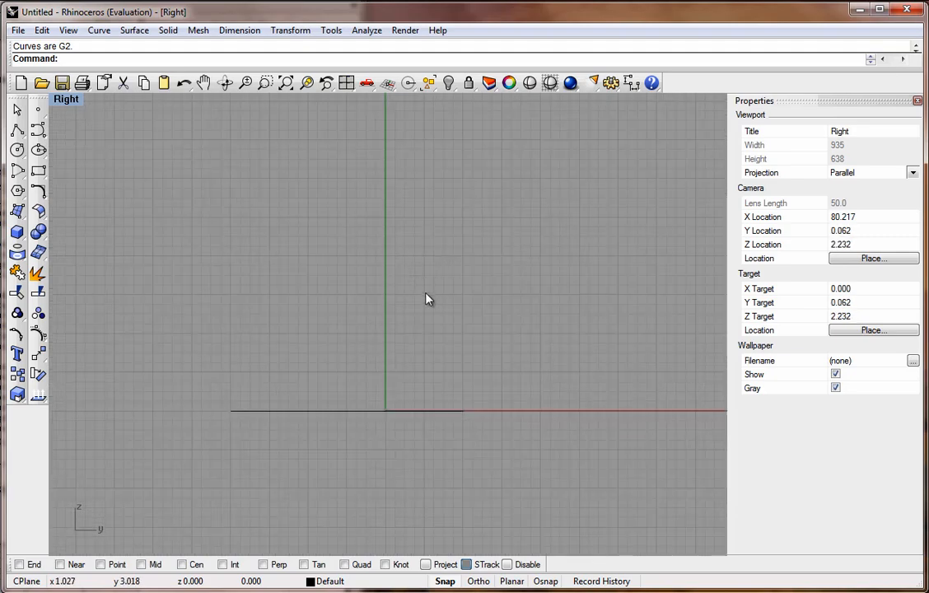
{"action": "scroll", "coordinate": [425, 295], "scroll_direction": "down", "scroll_amount": 4}
{"action": "scroll", "coordinate": [432, 292], "scroll_direction": "up", "scroll_amount": 2}
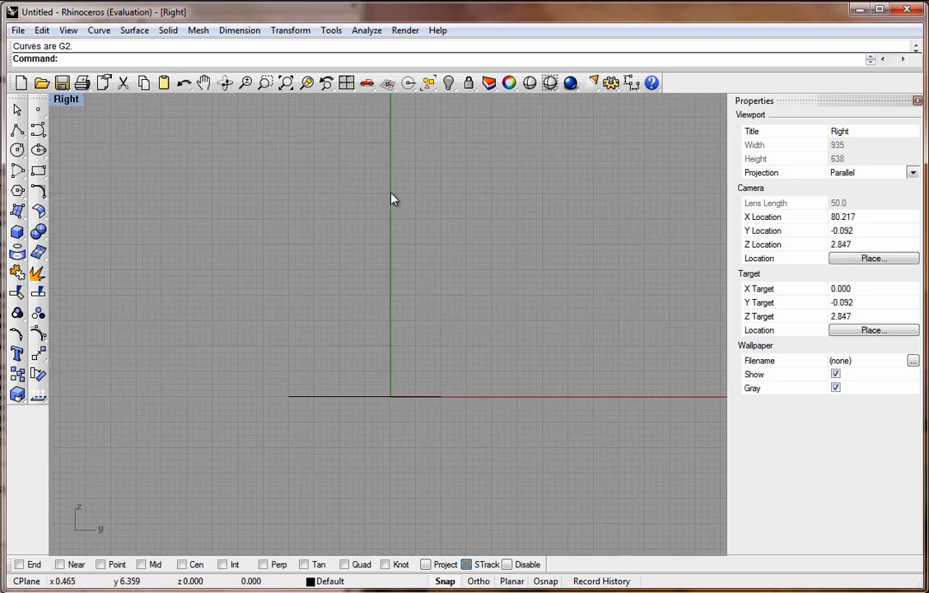
{"action": "scroll", "coordinate": [384, 162], "scroll_direction": "down", "scroll_amount": 2}
{"action": "scroll", "coordinate": [371, 511], "scroll_direction": "up", "scroll_amount": 2}
{"action": "scroll", "coordinate": [379, 501], "scroll_direction": "down", "scroll_amount": 2}
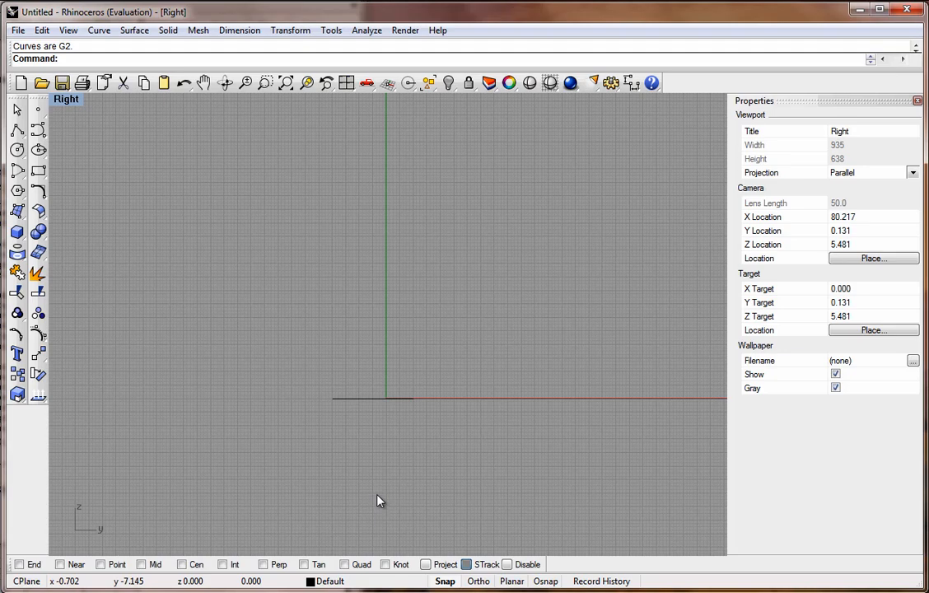
{"action": "scroll", "coordinate": [378, 496], "scroll_direction": "down", "scroll_amount": 2}
{"action": "scroll", "coordinate": [419, 256], "scroll_direction": "up", "scroll_amount": 2}
{"action": "scroll", "coordinate": [388, 449], "scroll_direction": "up", "scroll_amount": 4}
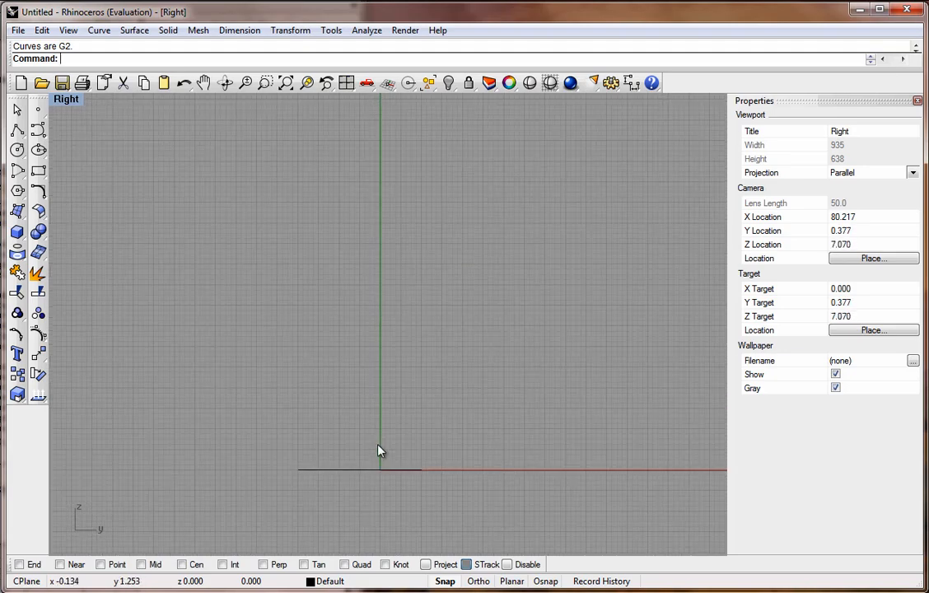
{"action": "scroll", "coordinate": [379, 451], "scroll_direction": "up", "scroll_amount": 3}
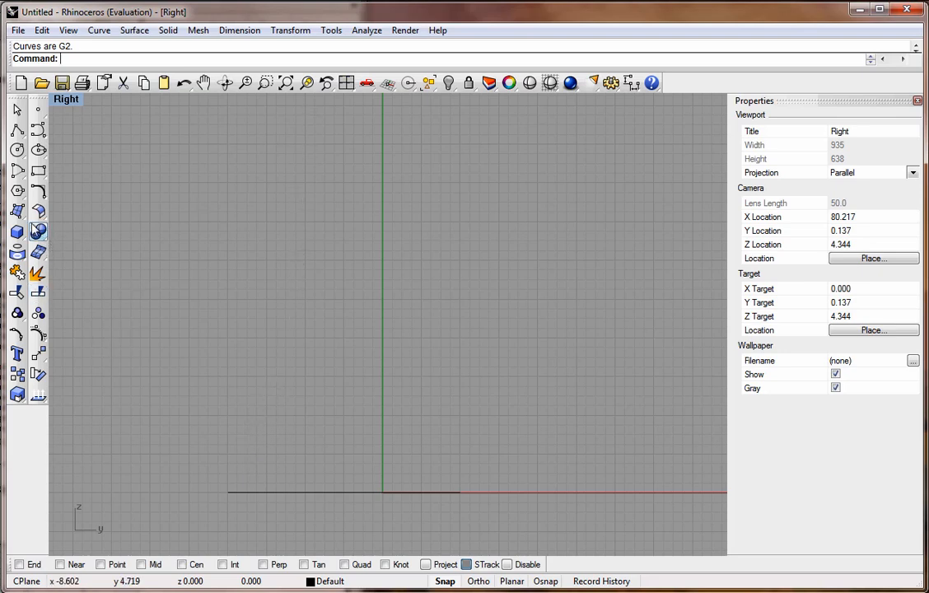
{"action": "left_click", "coordinate": [37, 130]}
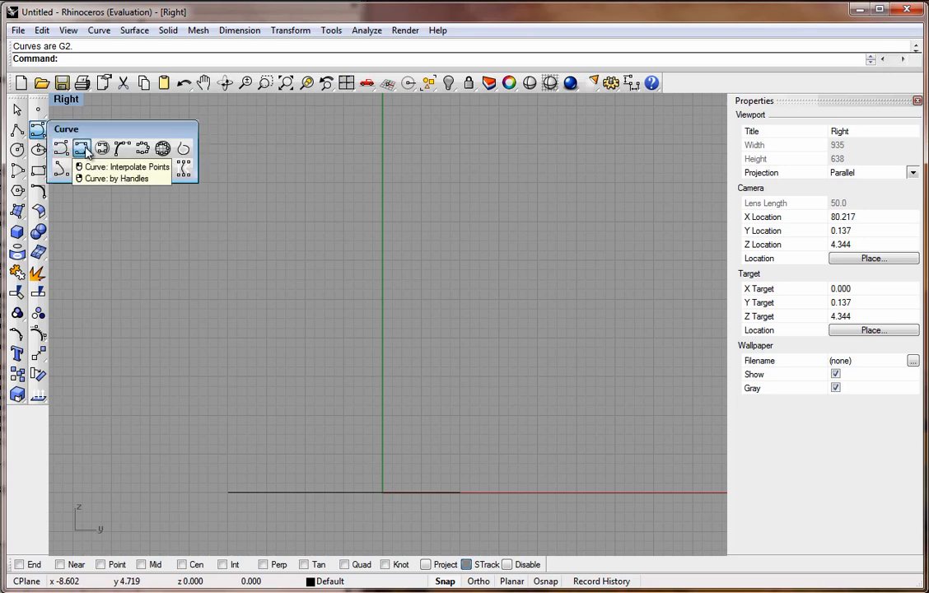
{"action": "left_click", "coordinate": [82, 150]}
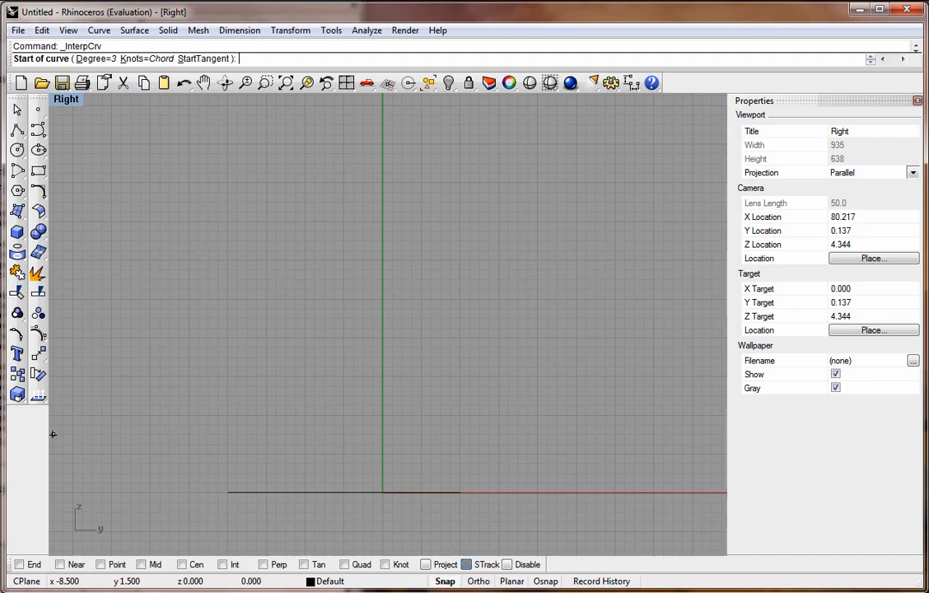
{"action": "left_click_drag", "start_coordinate": [0, 2], "coordinate": [801, 0]}
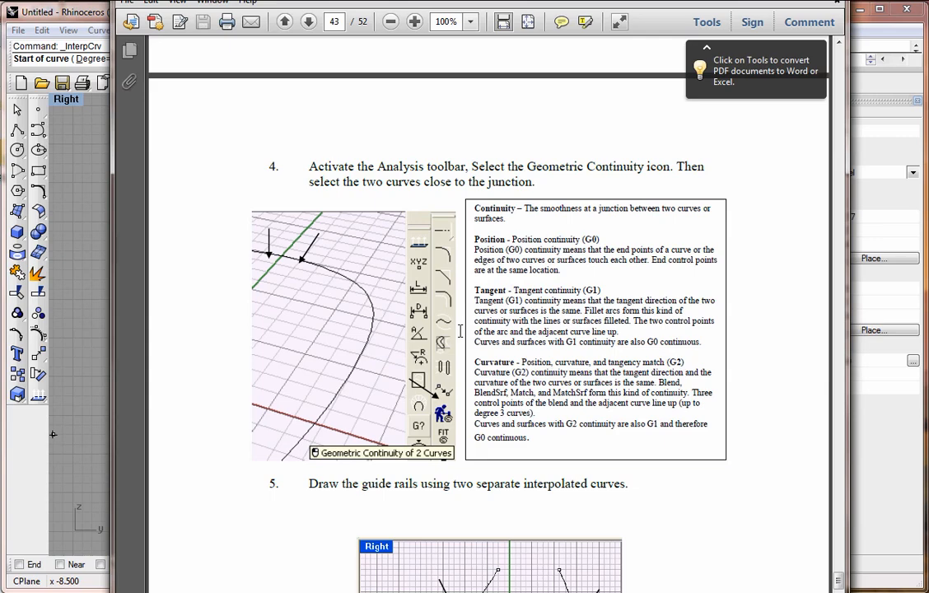
{"action": "scroll", "coordinate": [460, 331], "scroll_direction": "down", "scroll_amount": 10}
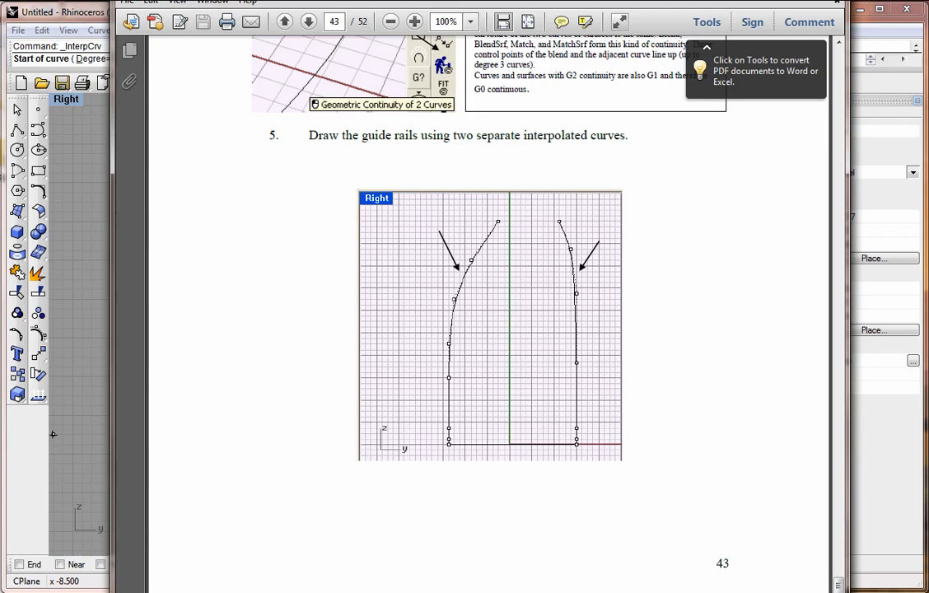
{"action": "left_click_drag", "start_coordinate": [638, 0], "coordinate": [0, 22]}
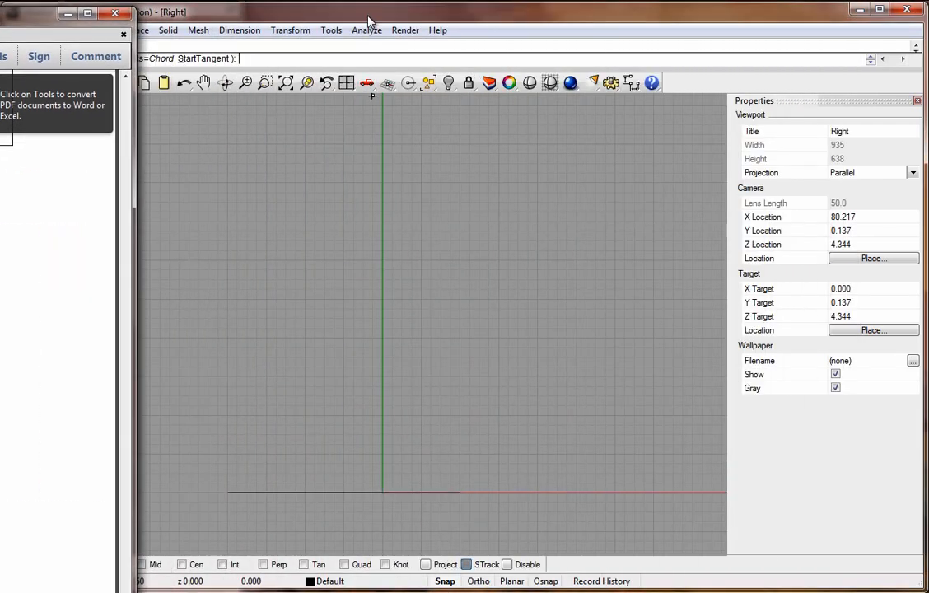
{"action": "left_click", "coordinate": [323, 11]}
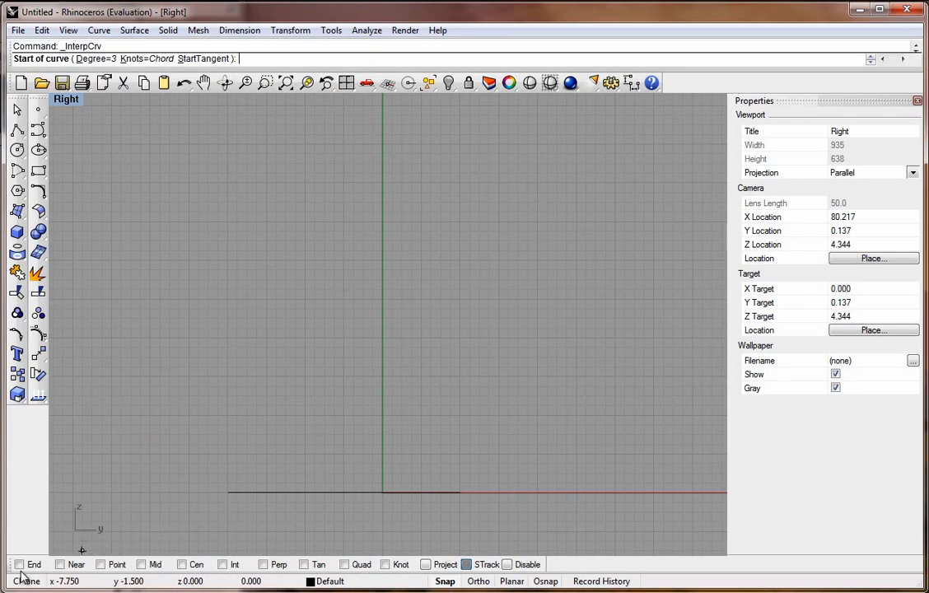
Turn on End snap and draw the left guide rail in the Right view from the profile's end at -4,0 up to about -2,10.
{"action": "left_click", "coordinate": [19, 564]}
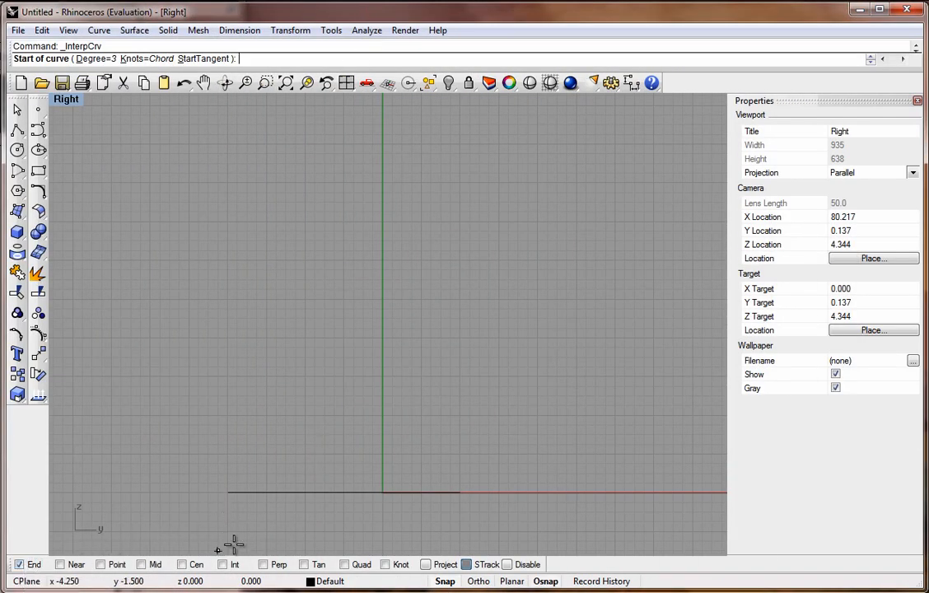
{"action": "left_click", "coordinate": [229, 493]}
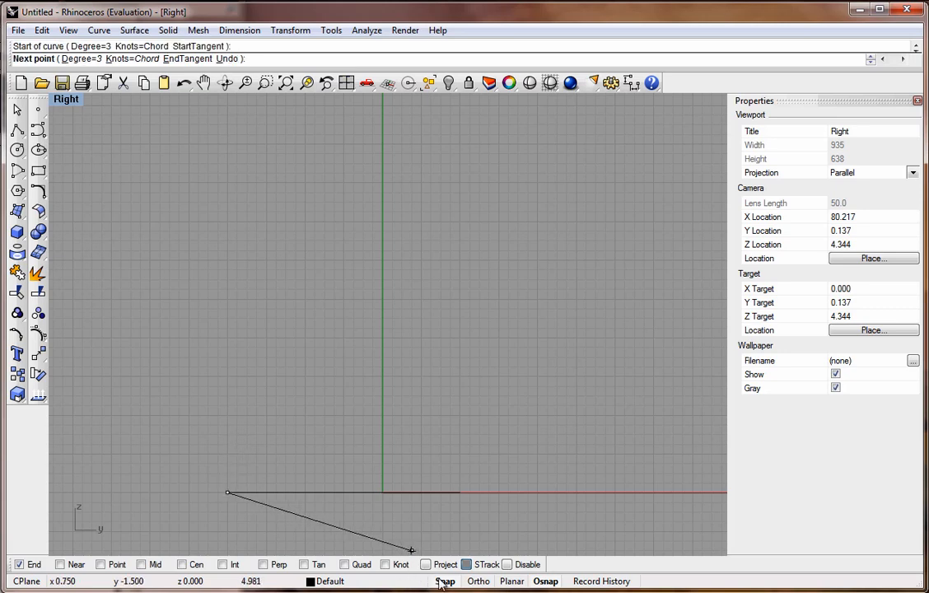
{"action": "left_click", "coordinate": [228, 382]}
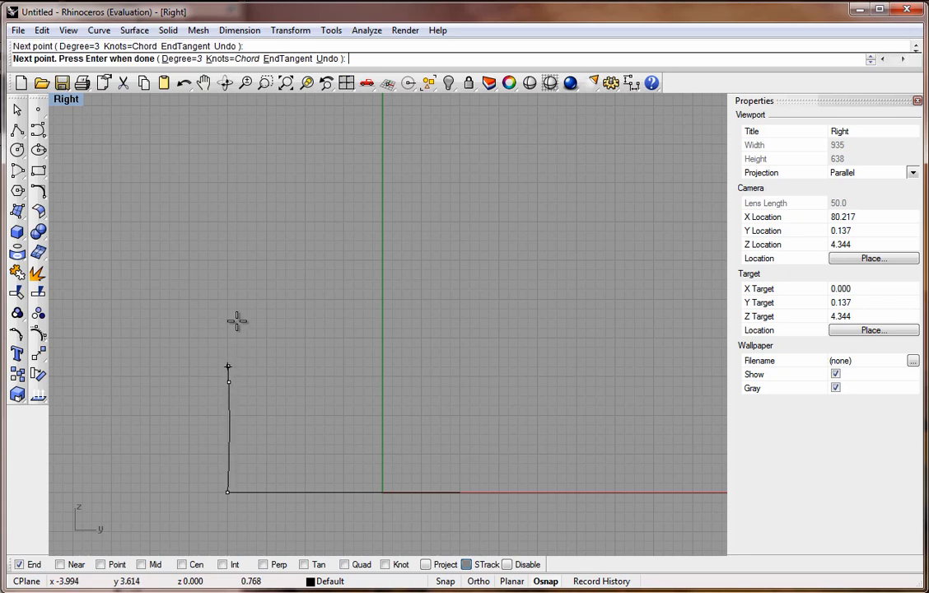
{"action": "left_click", "coordinate": [260, 235]}
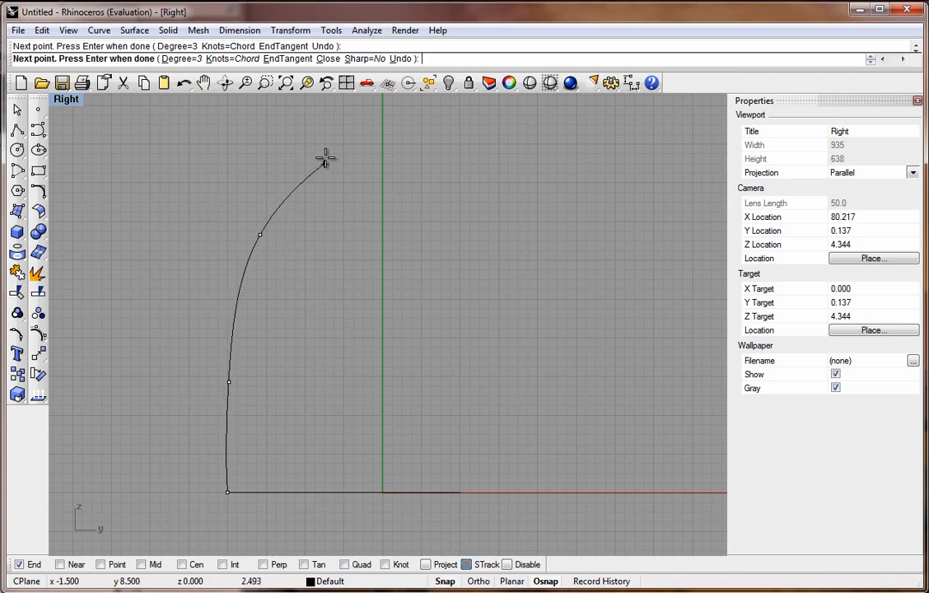
{"action": "left_click", "coordinate": [304, 109]}
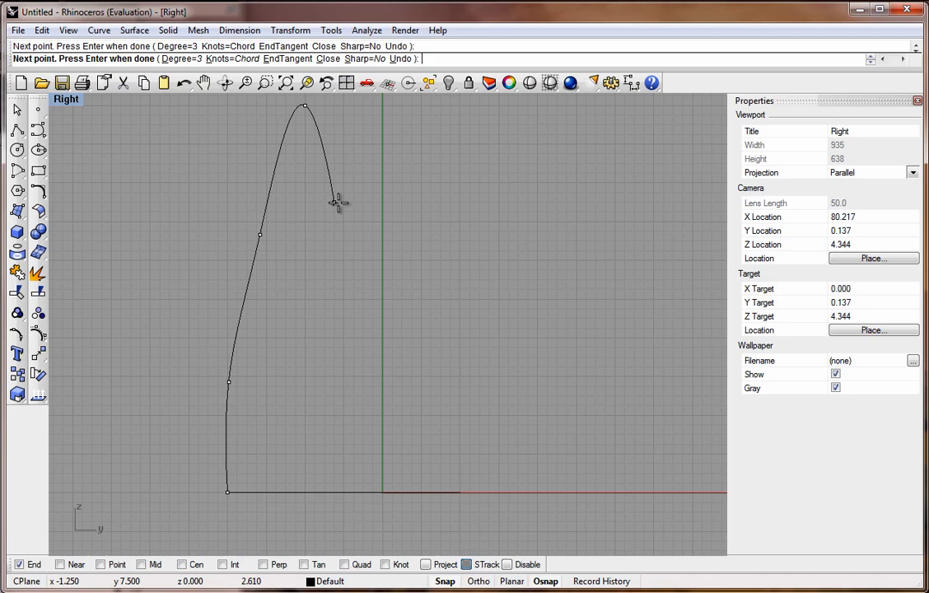
{"action": "key", "text": "Return"}
Draw the right guide rail as an interpolated curve from the profile's end at 2,0 up to 1,10, turning snap on first.
{"action": "right_click", "coordinate": [453, 424]}
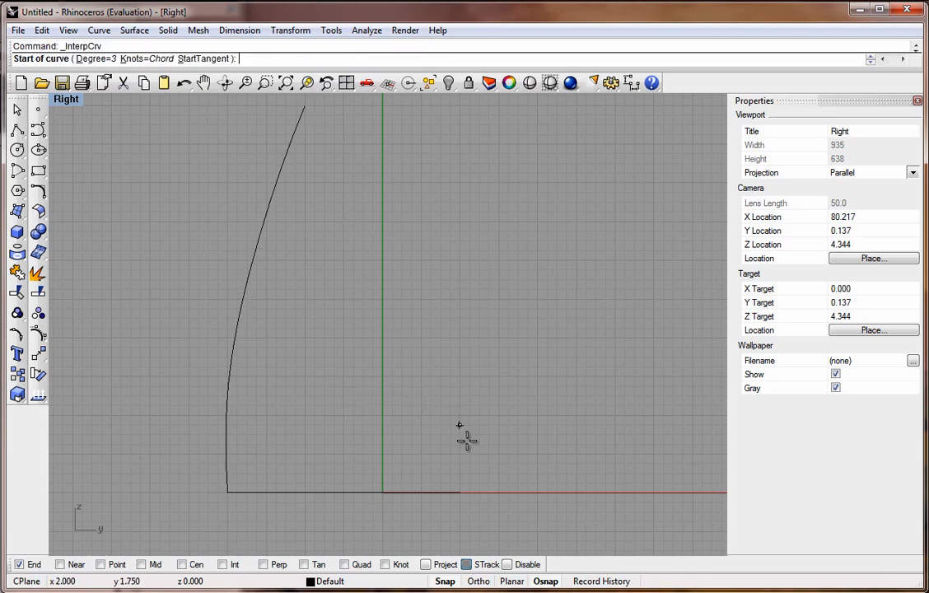
{"action": "left_click", "coordinate": [459, 492]}
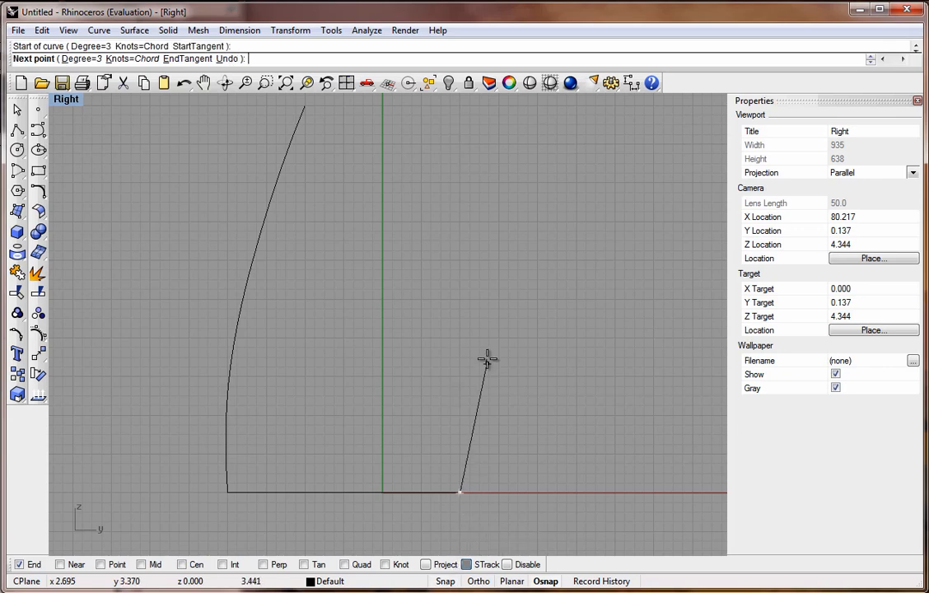
{"action": "left_click", "coordinate": [459, 283]}
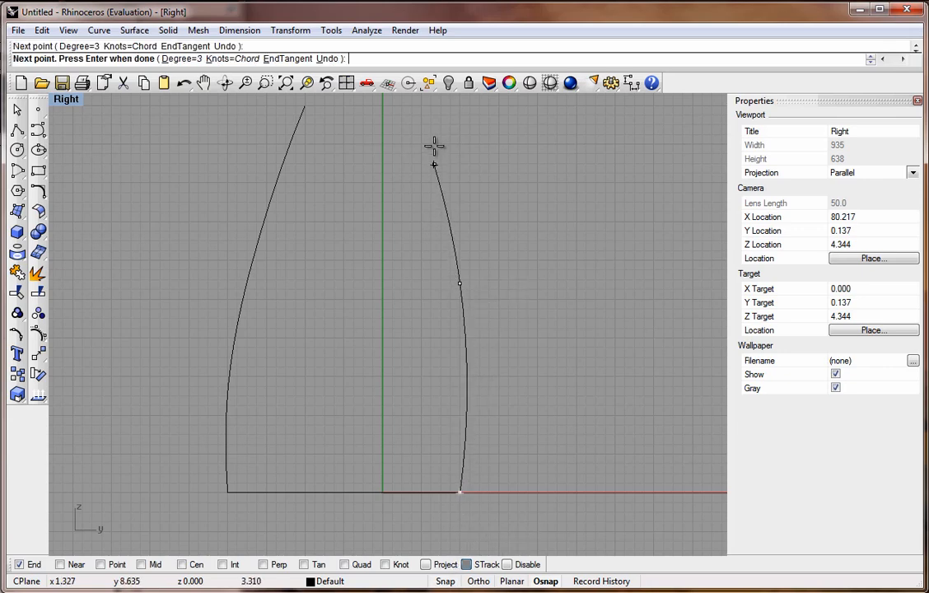
{"action": "left_click", "coordinate": [443, 582]}
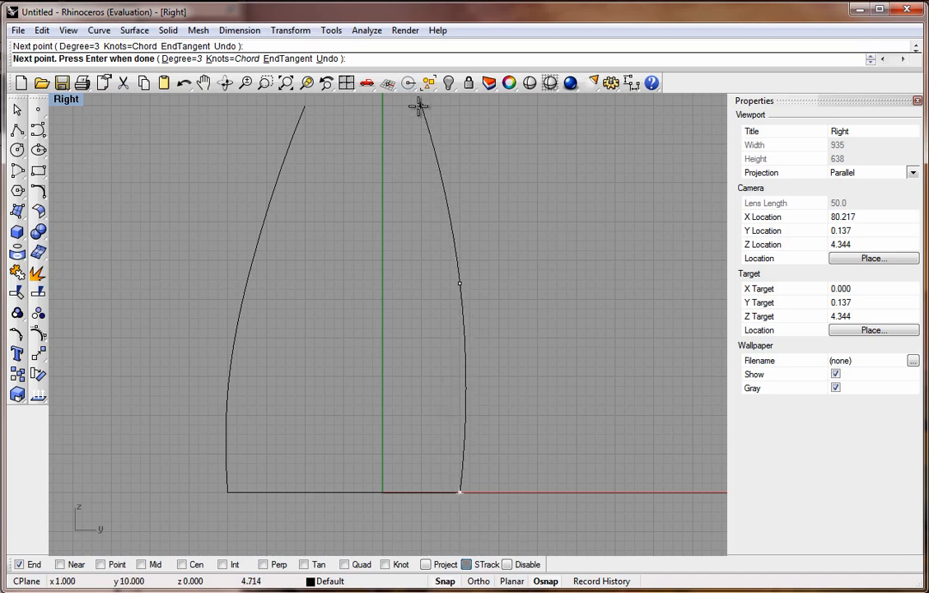
{"action": "left_click", "coordinate": [421, 106]}
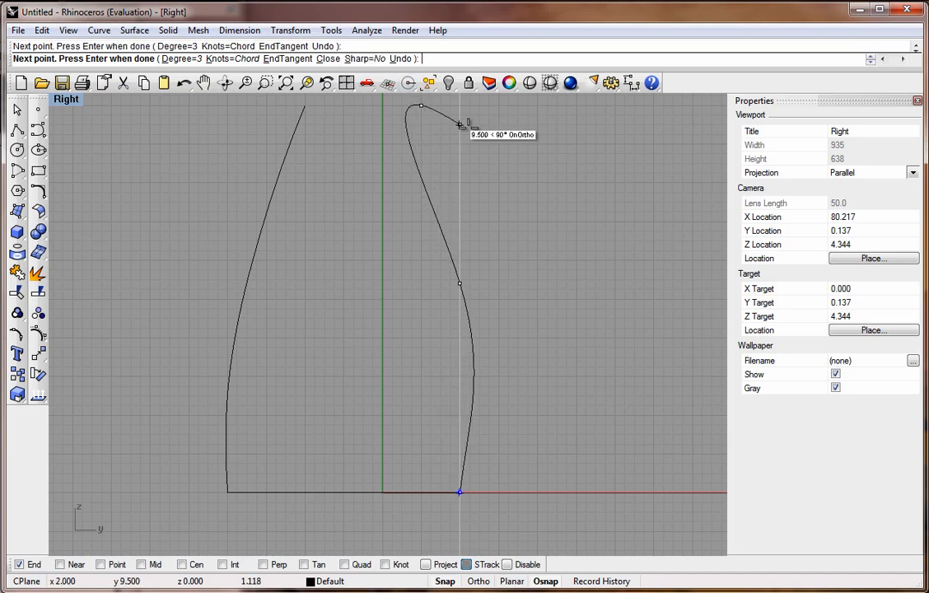
{"action": "key", "text": "Return"}
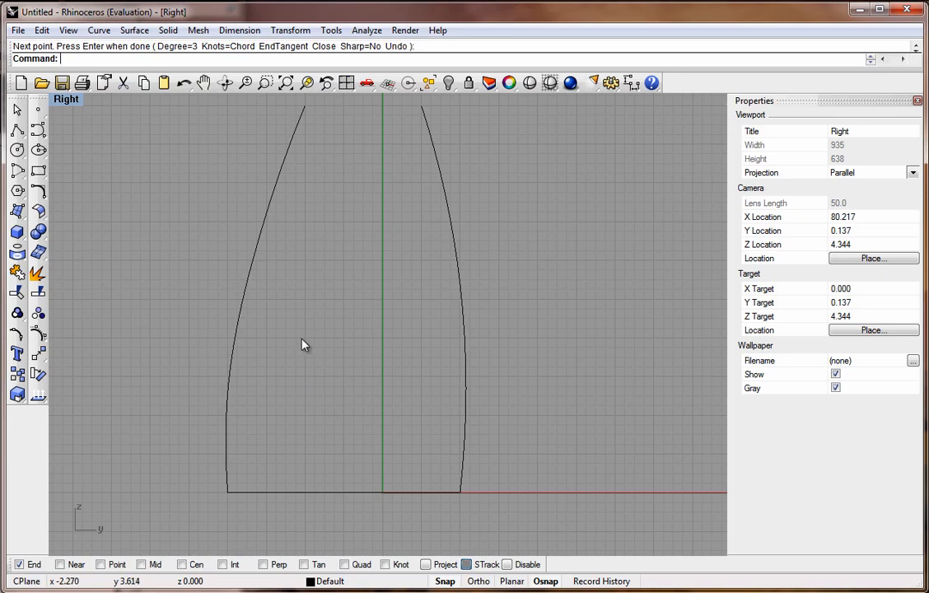
Join the two halves of the bottom profile into one closed curve in the Perspective view.
{"action": "double_click", "coordinate": [66, 100]}
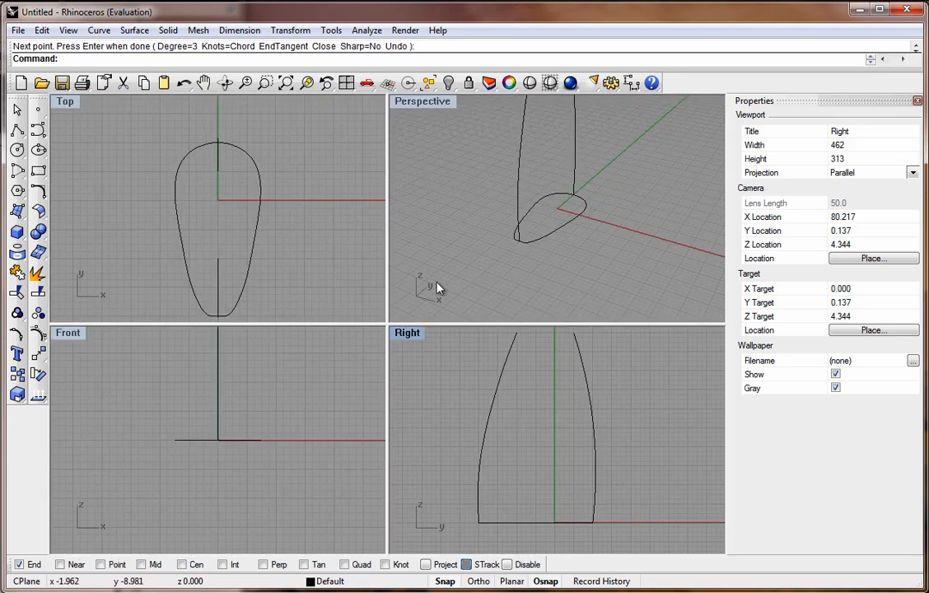
{"action": "right_click_drag", "start_coordinate": [533, 264], "coordinate": [497, 170]}
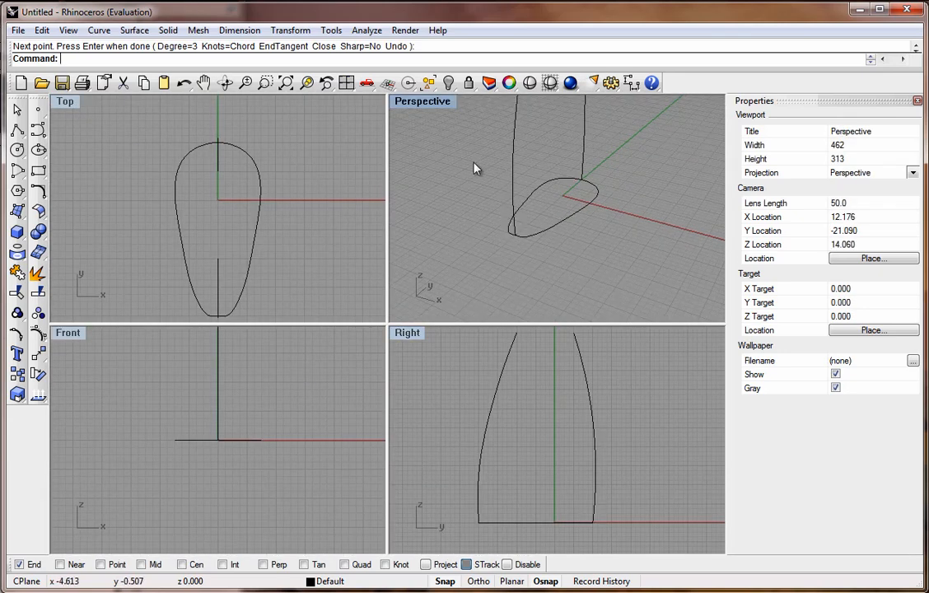
{"action": "double_click", "coordinate": [429, 100]}
{"action": "scroll", "coordinate": [461, 247], "scroll_direction": "down", "scroll_amount": 3}
{"action": "scroll", "coordinate": [461, 176], "scroll_direction": "up", "scroll_amount": 5}
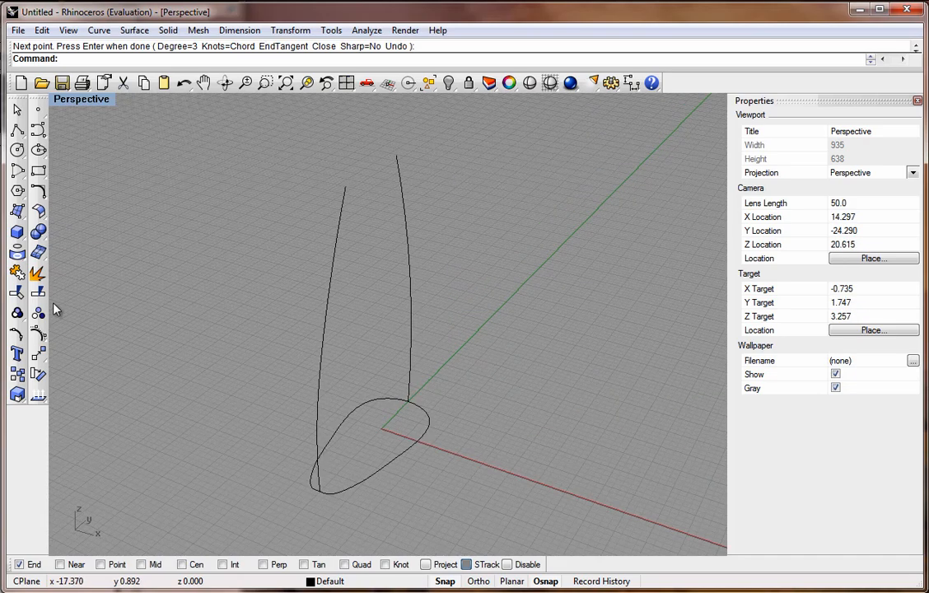
{"action": "left_click", "coordinate": [18, 275]}
{"action": "left_click", "coordinate": [394, 465]}
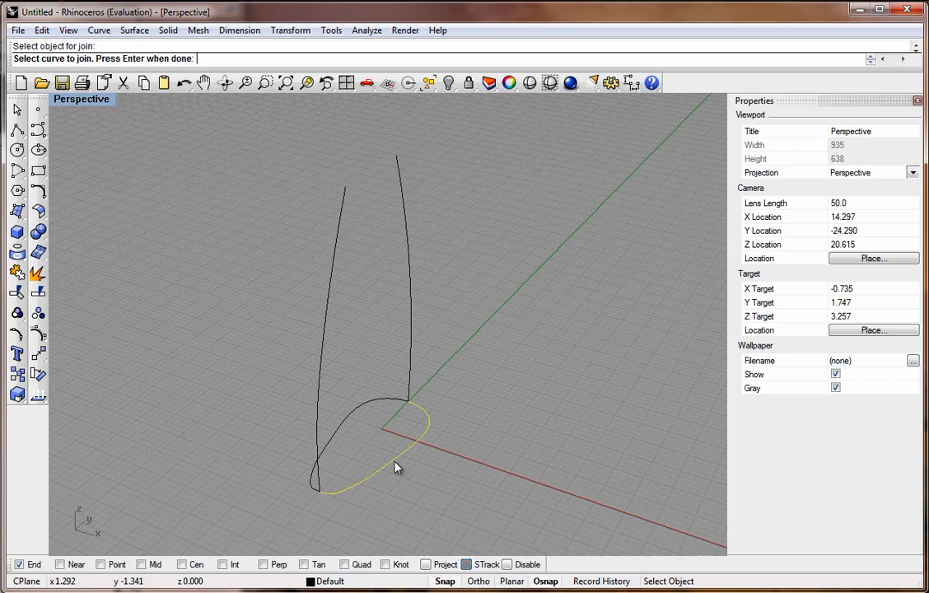
{"action": "left_click", "coordinate": [359, 420]}
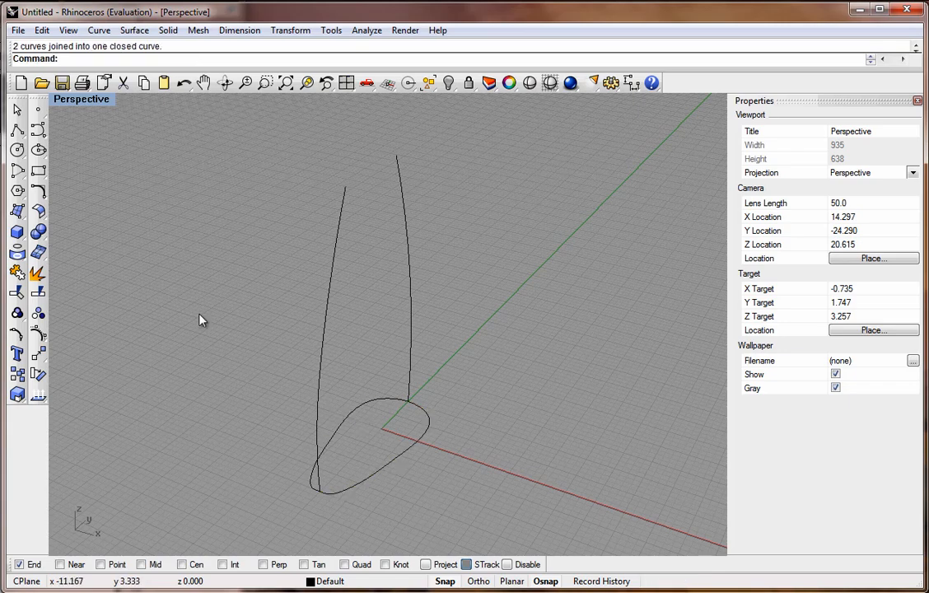
Sweep a surface along the two guide rails using the closed bottom profile as the cross-section curve.
{"action": "left_click", "coordinate": [350, 415]}
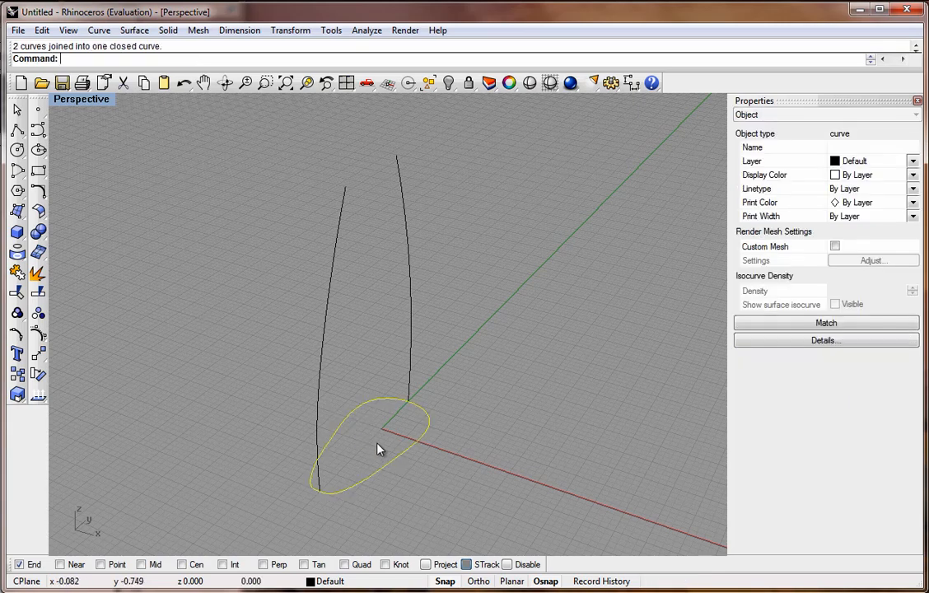
{"action": "left_click", "coordinate": [456, 450]}
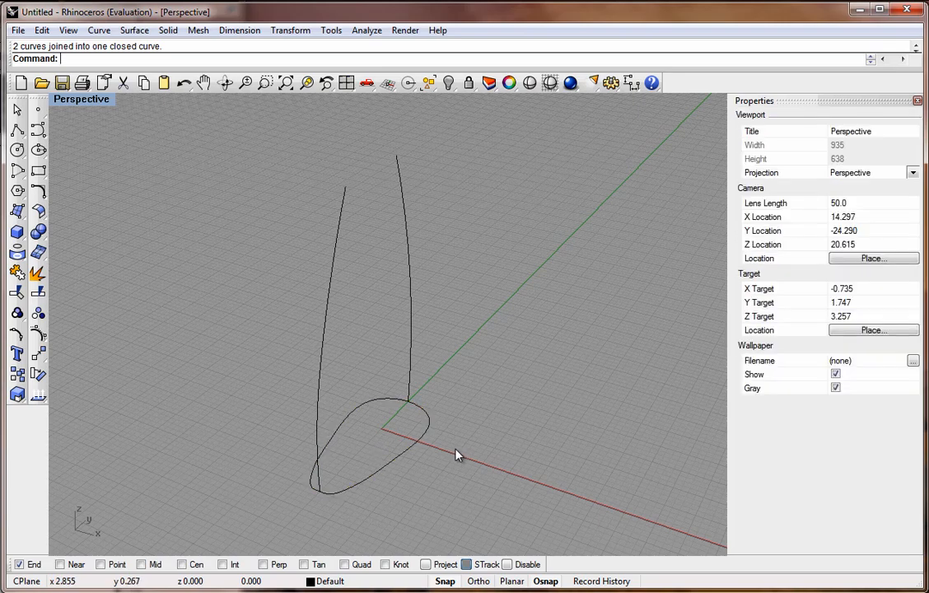
{"action": "left_click", "coordinate": [136, 31]}
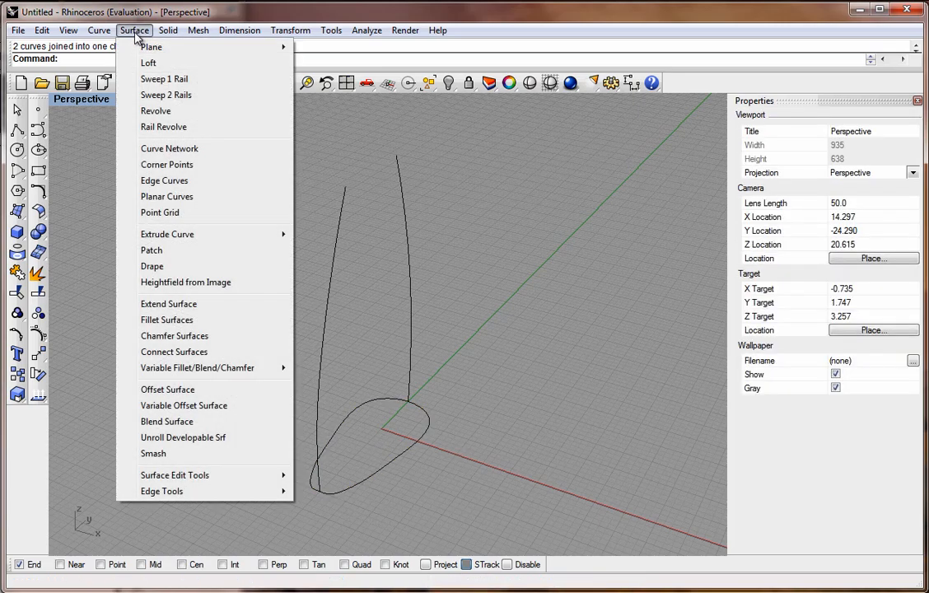
{"action": "left_click", "coordinate": [160, 97]}
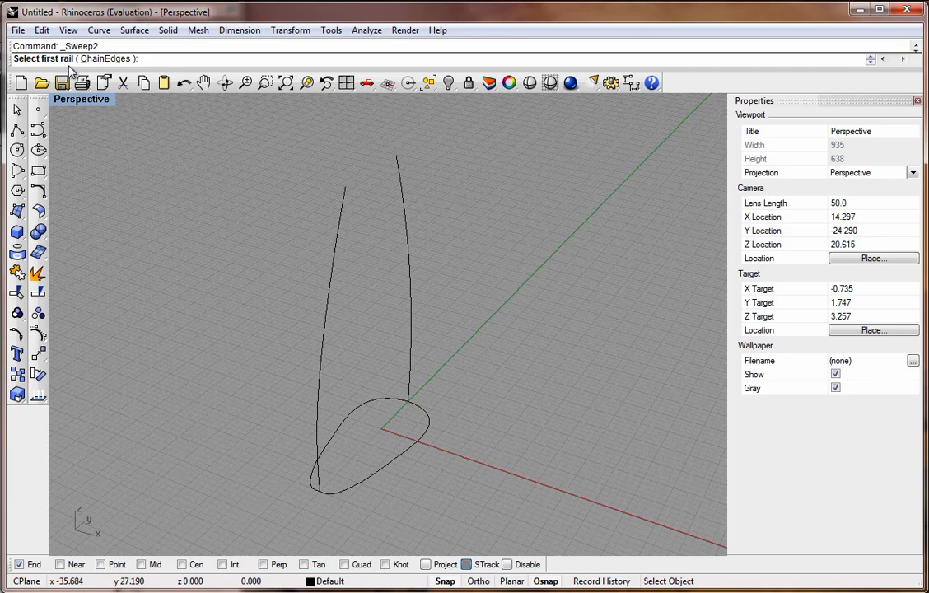
{"action": "left_click", "coordinate": [413, 307]}
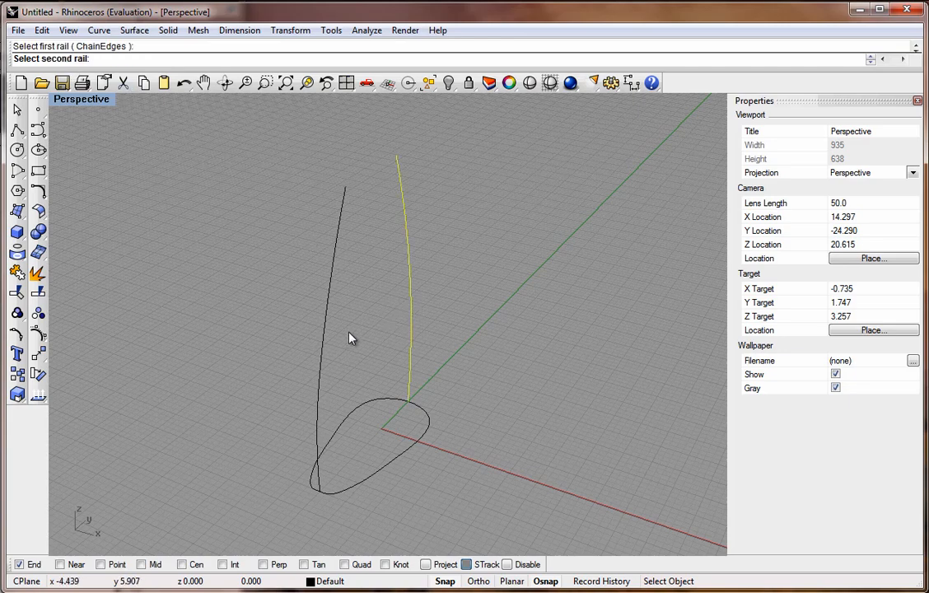
{"action": "left_click", "coordinate": [322, 349]}
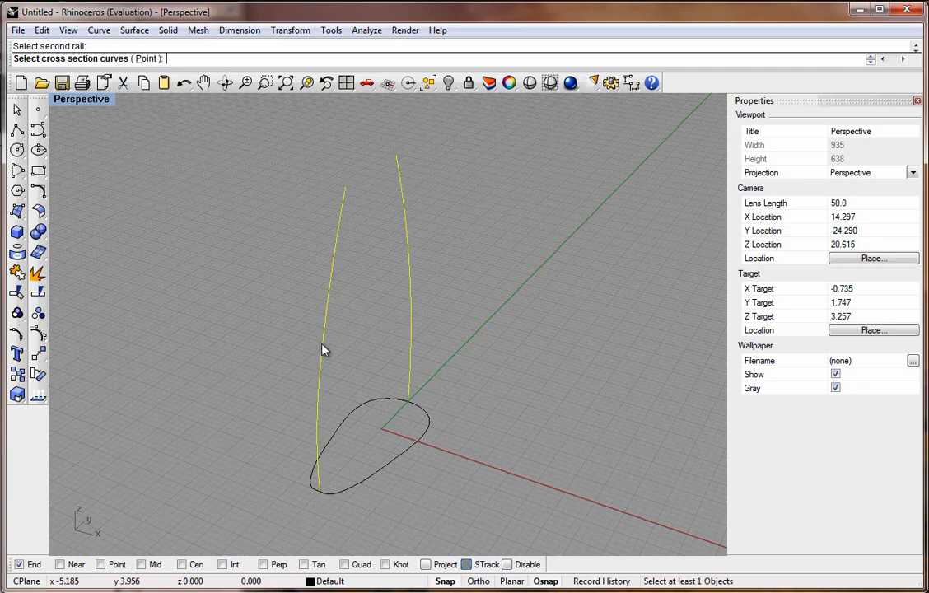
{"action": "left_click", "coordinate": [398, 459]}
{"action": "key", "text": "Return"}
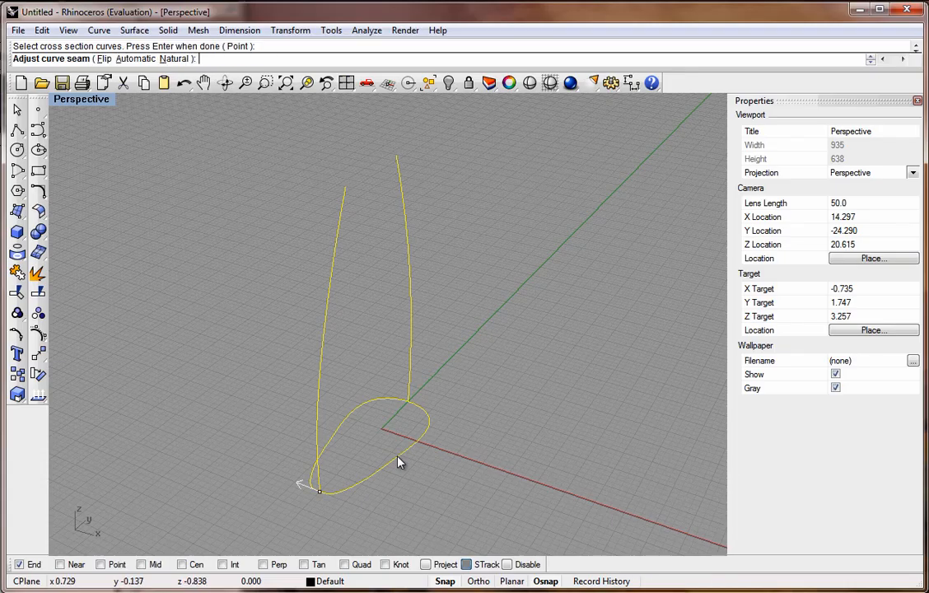
{"action": "key", "text": "Return"}
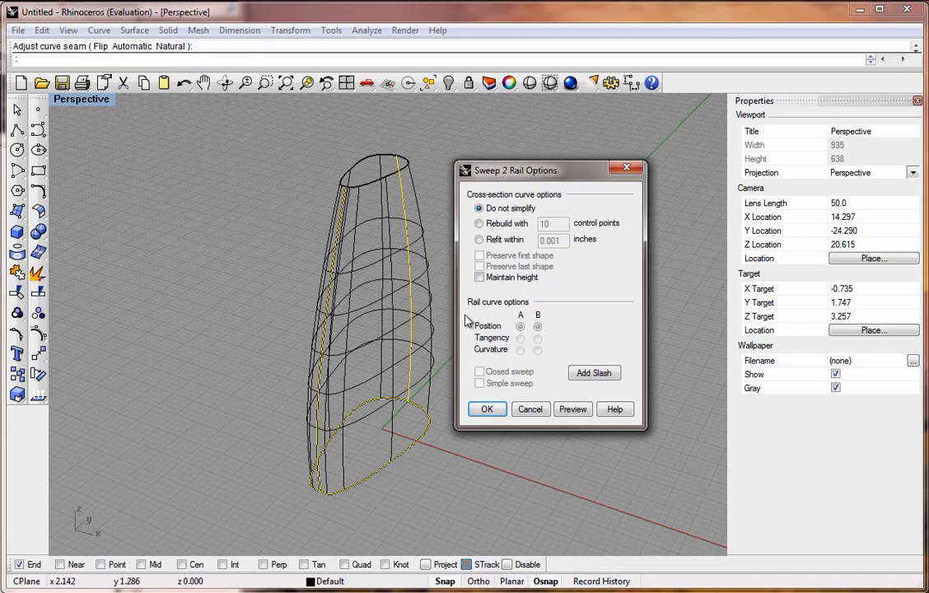
{"action": "right_click_drag", "start_coordinate": [335, 329], "coordinate": [297, 334]}
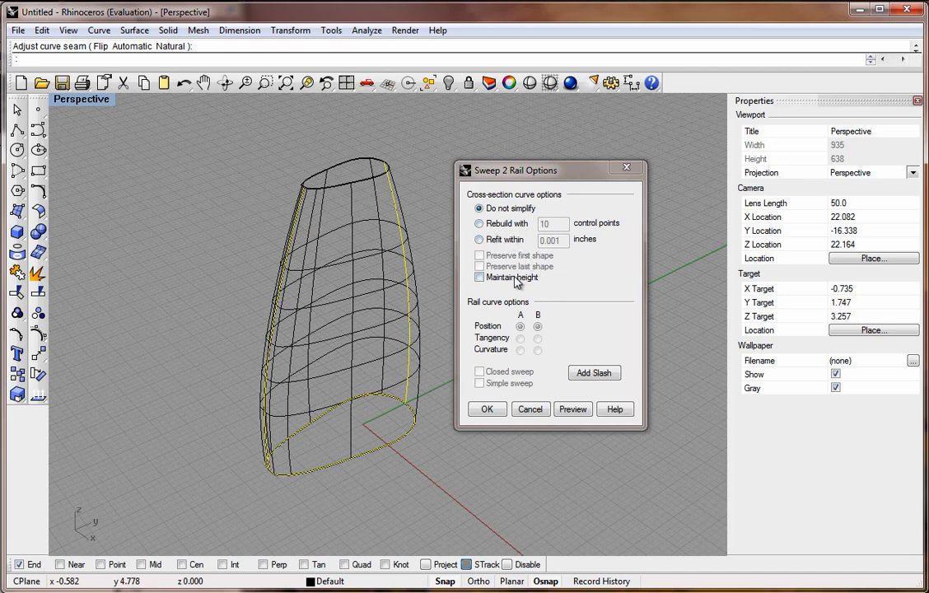
{"action": "left_click", "coordinate": [488, 410]}
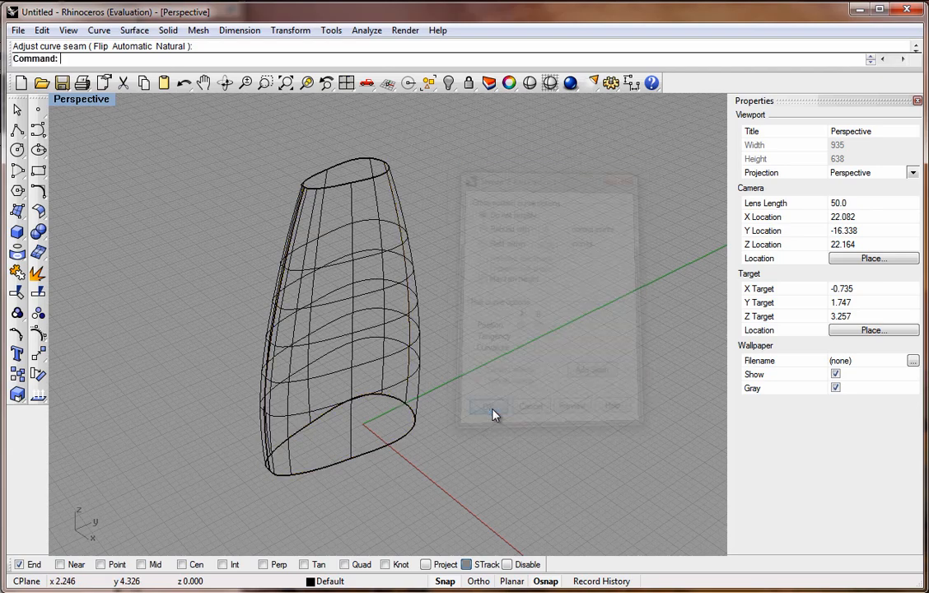
Set the Perspective view to shaded display and maximize the Right view.
{"action": "left_click", "coordinate": [86, 100]}
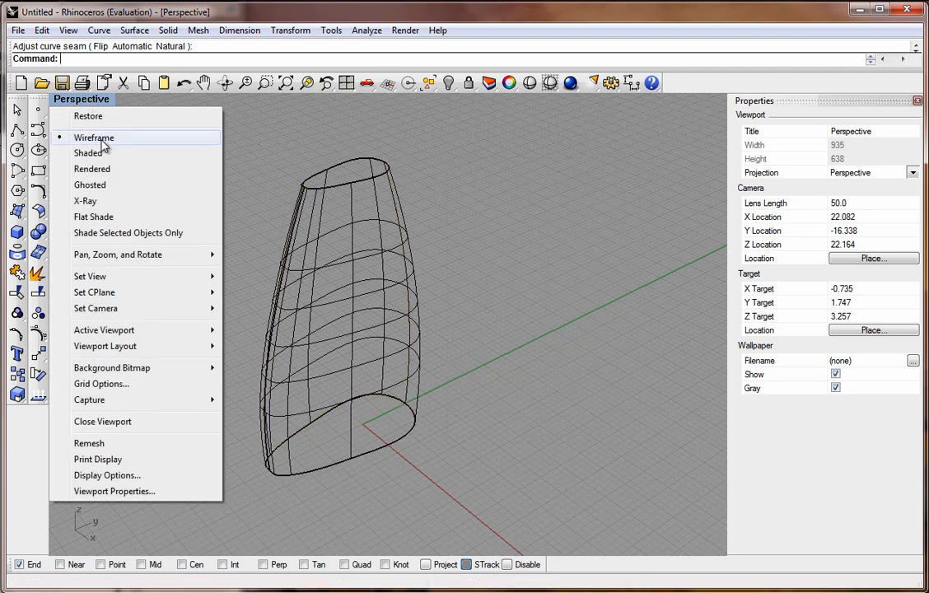
{"action": "left_click", "coordinate": [91, 153]}
{"action": "mouse_move", "coordinate": [330, 312]}
{"action": "right_mouse_down"}
{"action": "mouse_move", "coordinate": [151, 149]}
{"action": "mouse_move", "coordinate": [433, 338]}
{"action": "mouse_move", "coordinate": [344, 292]}
{"action": "mouse_move", "coordinate": [289, 289]}
{"action": "mouse_move", "coordinate": [303, 305]}
{"action": "mouse_move", "coordinate": [297, 293]}
{"action": "mouse_move", "coordinate": [328, 305]}
{"action": "mouse_move", "coordinate": [350, 296]}
{"action": "mouse_move", "coordinate": [325, 305]}
{"action": "mouse_move", "coordinate": [276, 128]}
{"action": "mouse_move", "coordinate": [316, 208]}
{"action": "mouse_move", "coordinate": [318, 290]}
{"action": "right_mouse_up"}
{"action": "double_click", "coordinate": [78, 101]}
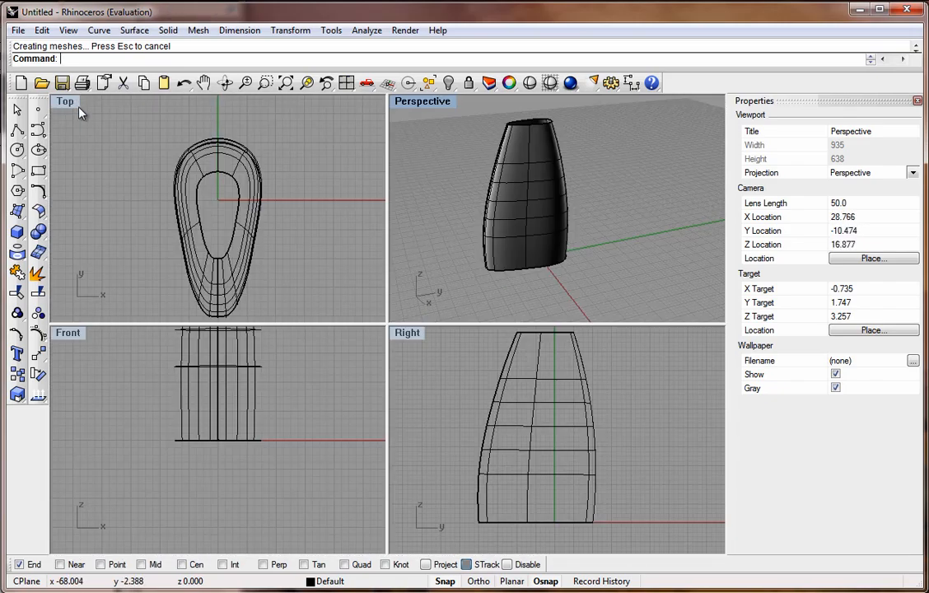
{"action": "double_click", "coordinate": [411, 334]}
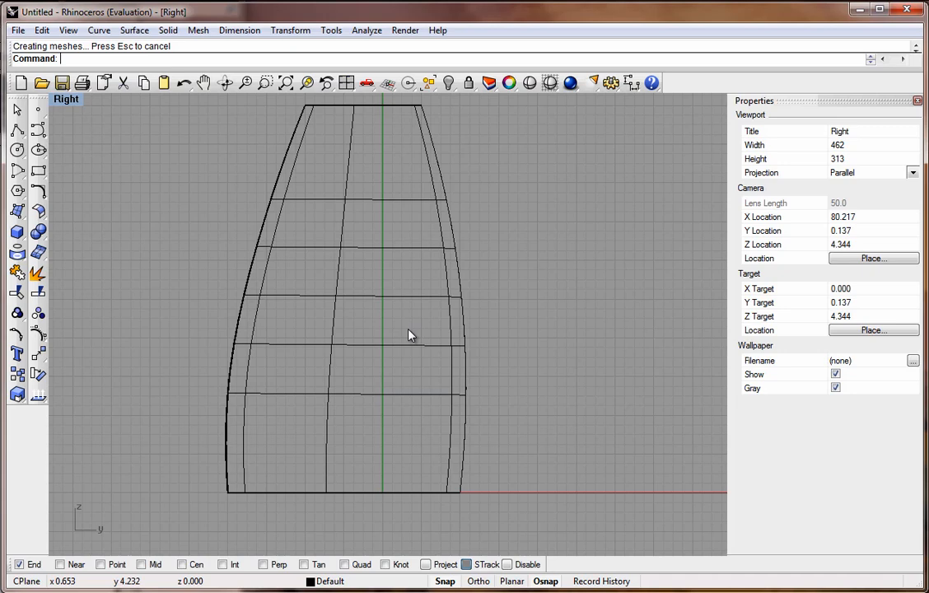
Start an interpolated curve and check the PDF tutorial's next steps on finishing the cap.
{"action": "left_click", "coordinate": [42, 137]}
{"action": "left_click", "coordinate": [79, 136]}
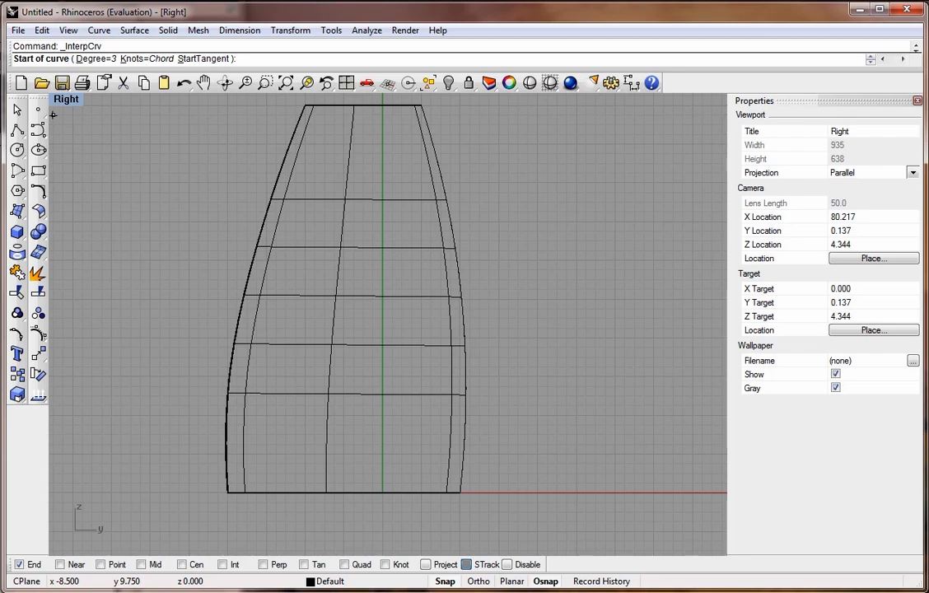
{"action": "left_click_drag", "start_coordinate": [0, 6], "coordinate": [512, 6]}
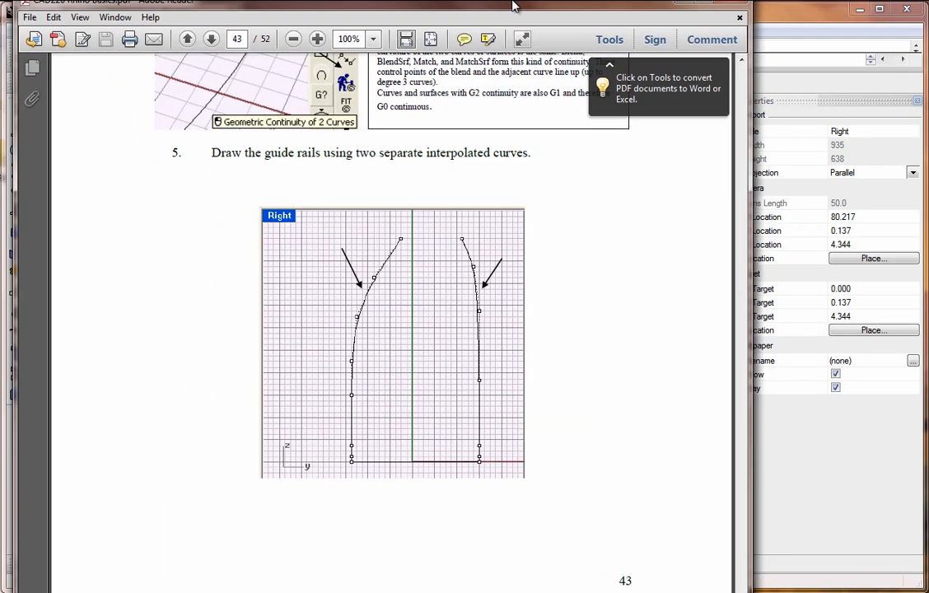
{"action": "scroll", "coordinate": [449, 284], "scroll_direction": "down", "scroll_amount": 20}
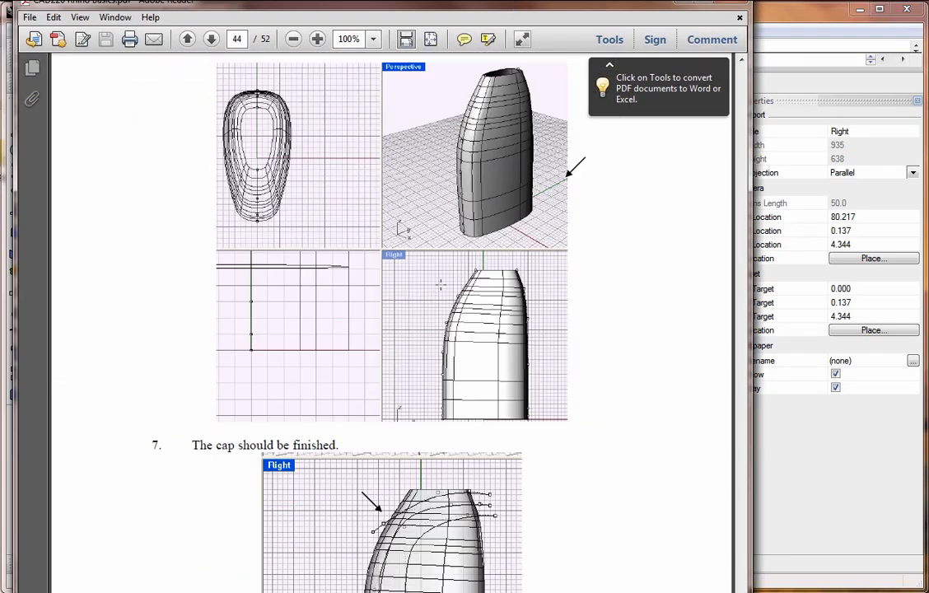
{"action": "scroll", "coordinate": [404, 356], "scroll_direction": "down", "scroll_amount": 3}
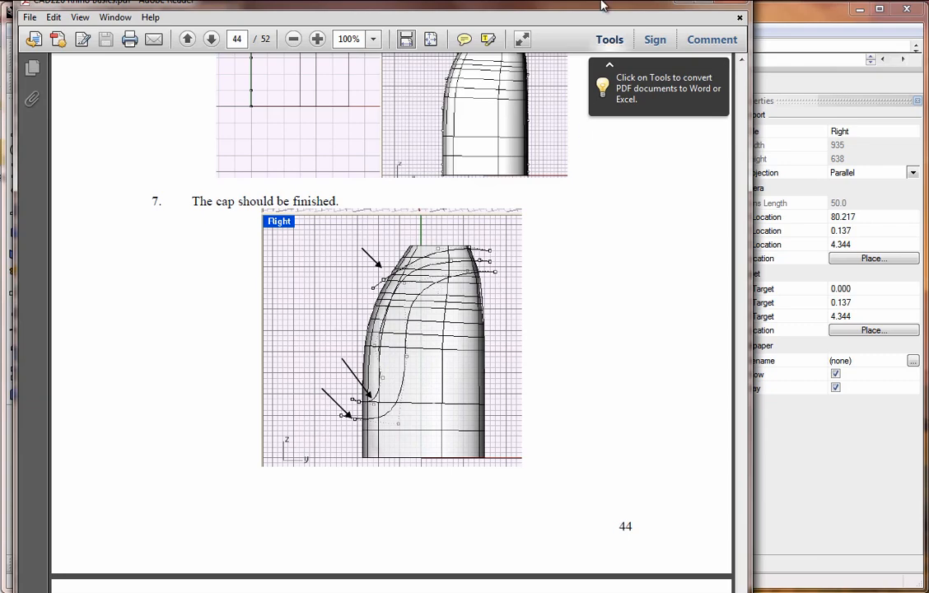
{"action": "left_click_drag", "start_coordinate": [534, 6], "coordinate": [0, 6]}
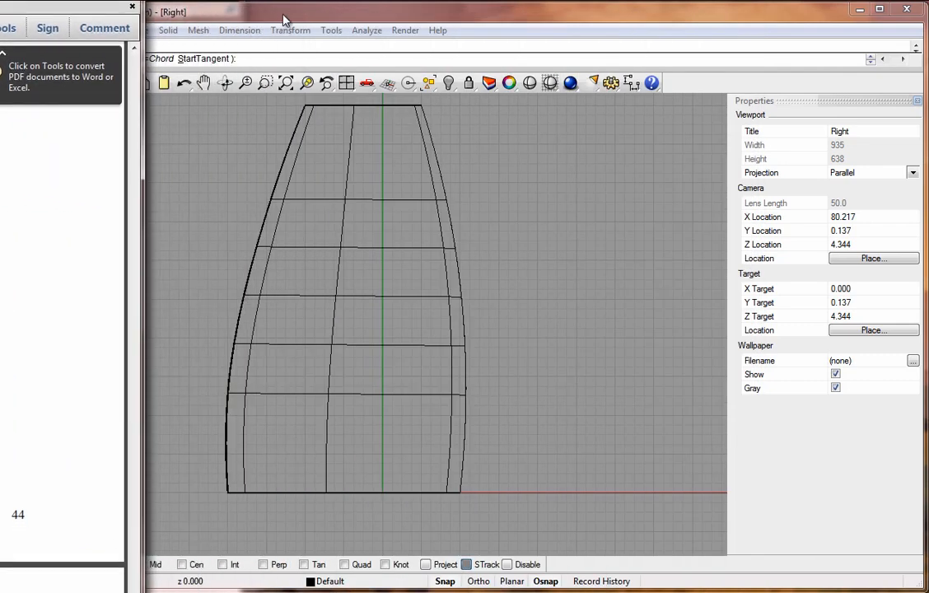
{"action": "left_click", "coordinate": [249, 12]}
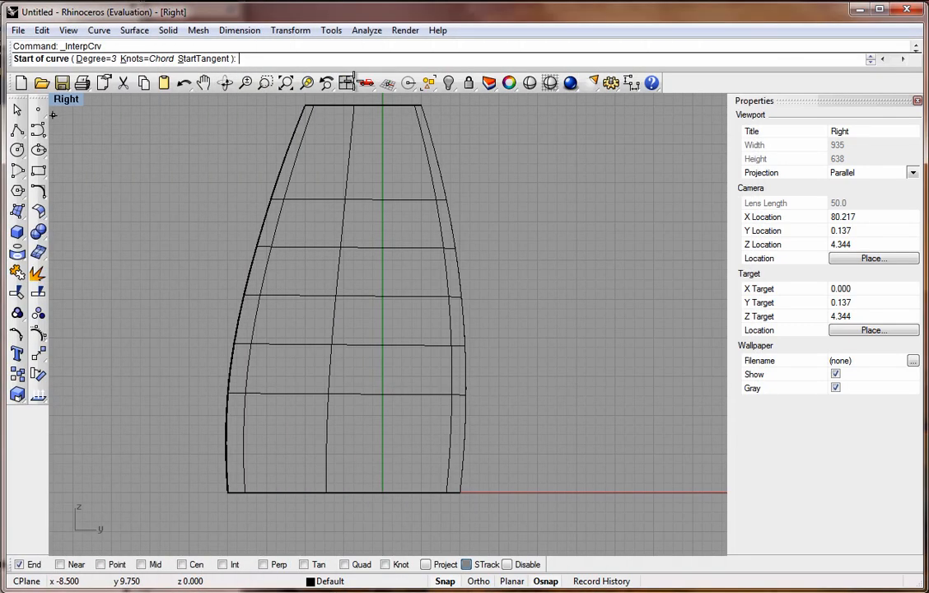
With End snap off, draw an interpolated curve in the Right view from about 2,9.25 over the bottle's top, down its left side to about -5,2.
{"action": "left_click", "coordinate": [461, 135]}
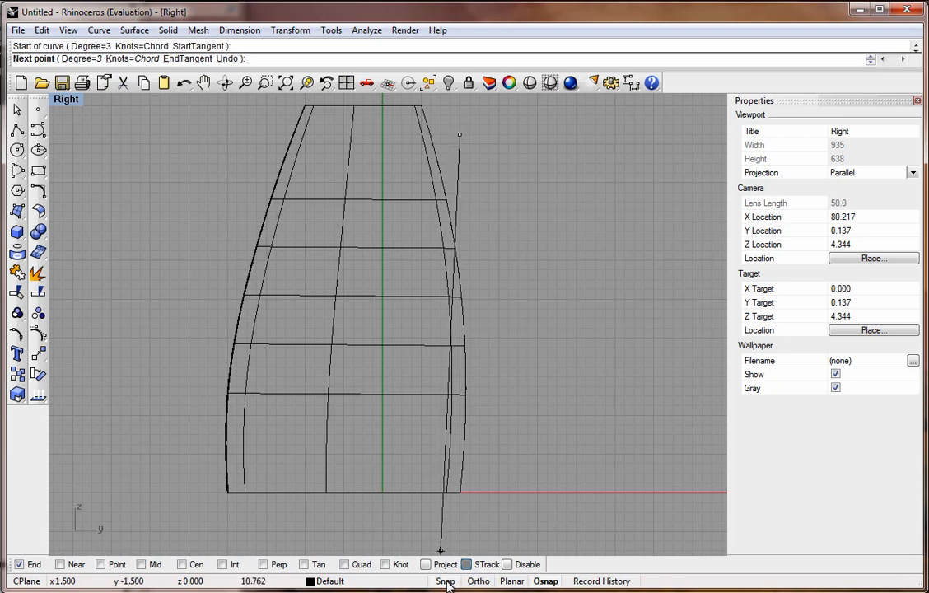
{"action": "left_click", "coordinate": [19, 565]}
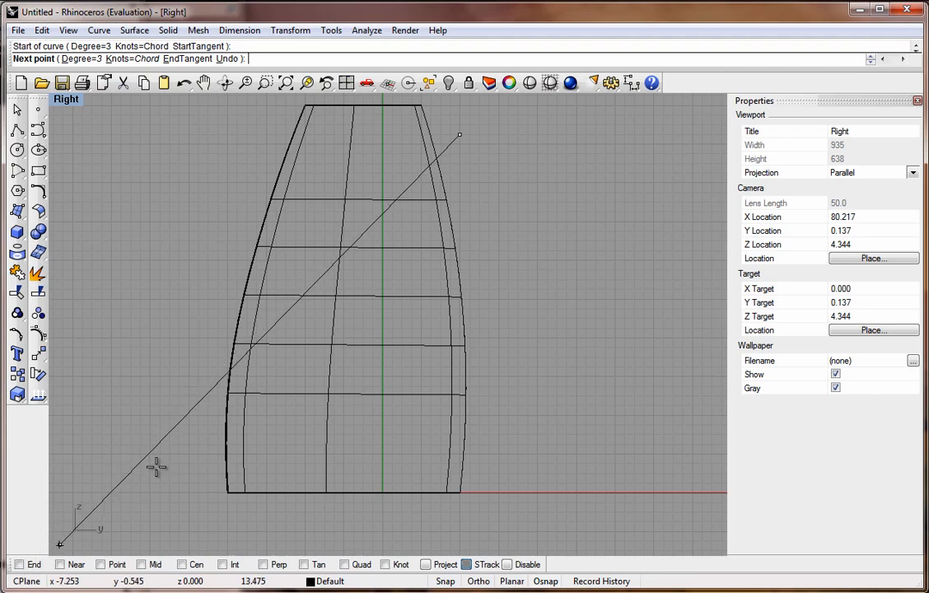
{"action": "left_click", "coordinate": [374, 145]}
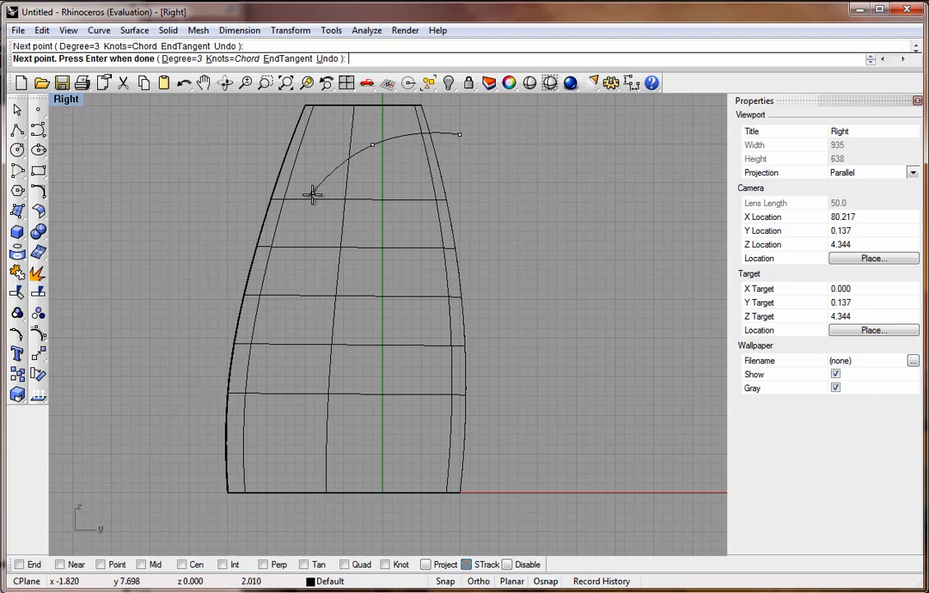
{"action": "left_click", "coordinate": [310, 188]}
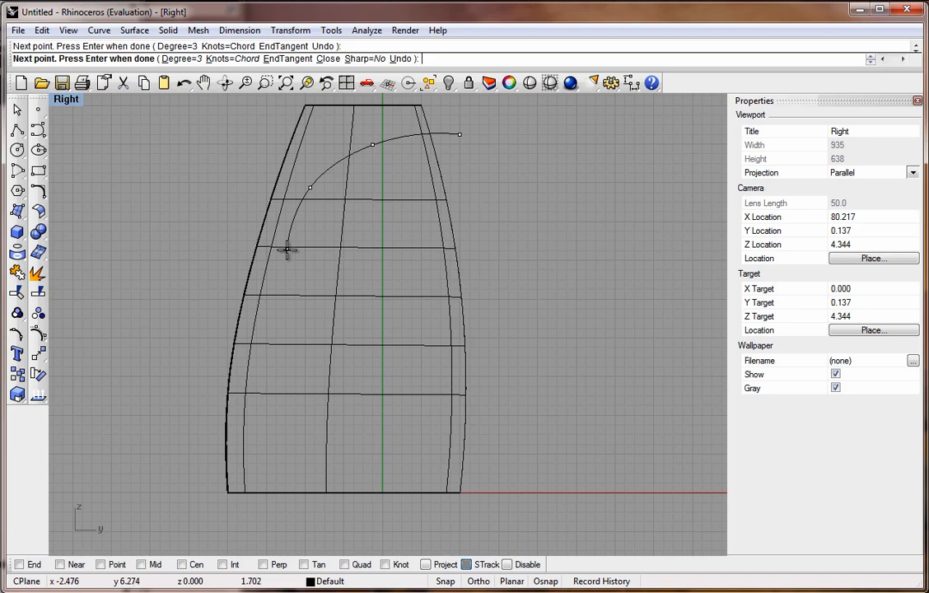
{"action": "left_click", "coordinate": [287, 249]}
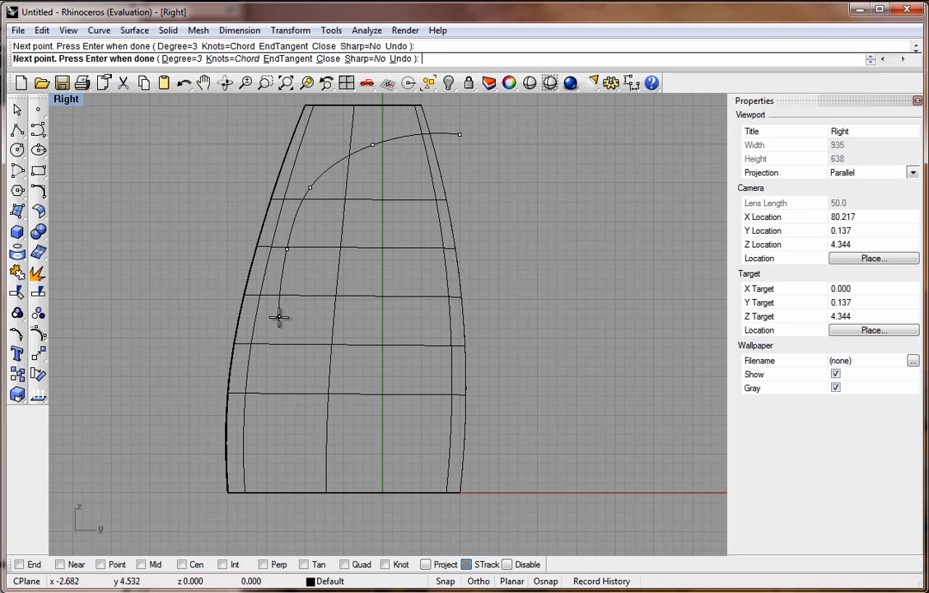
{"action": "left_click", "coordinate": [279, 316]}
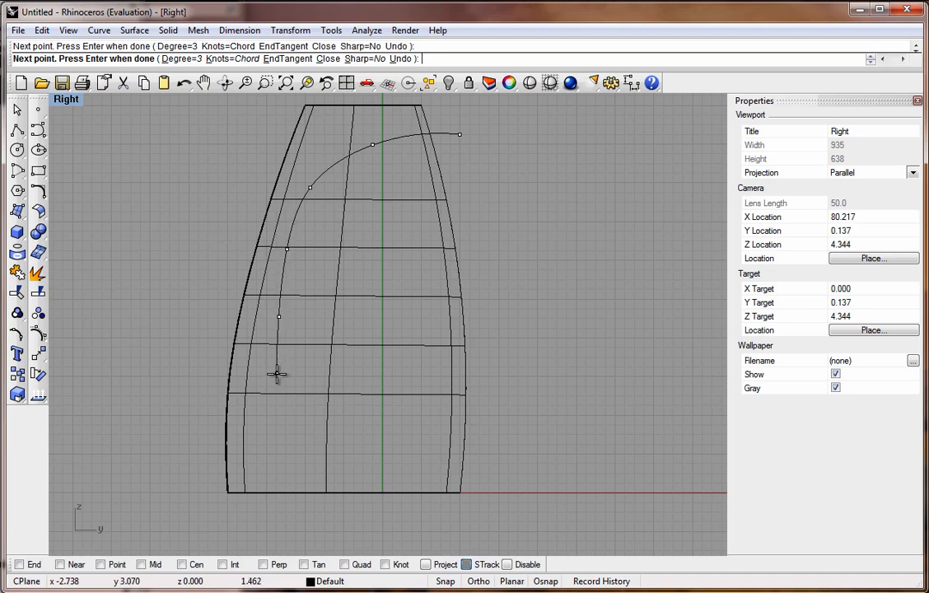
{"action": "left_click", "coordinate": [277, 375]}
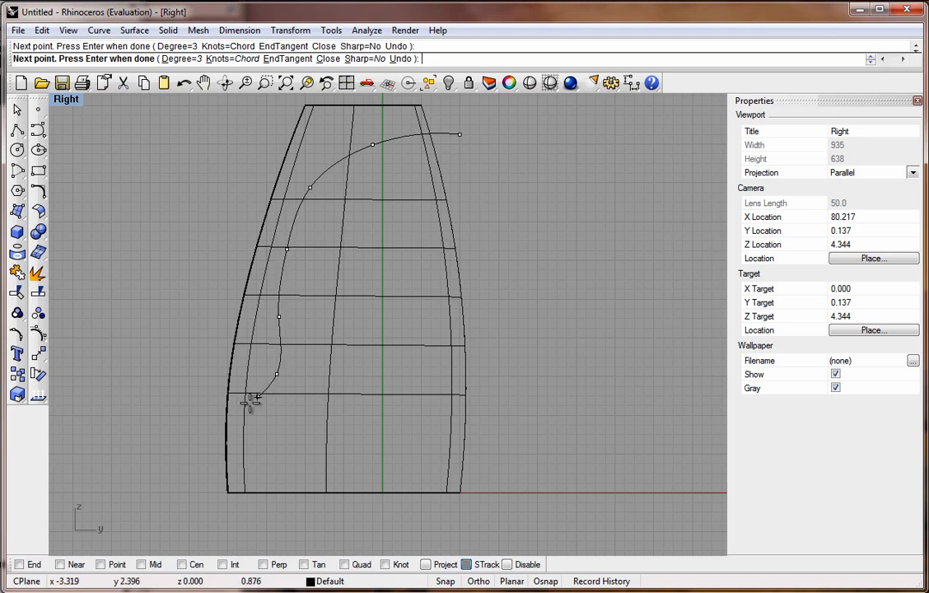
{"action": "left_click", "coordinate": [191, 418]}
{"action": "key", "text": "Return"}
{"action": "key", "text": "Return"}
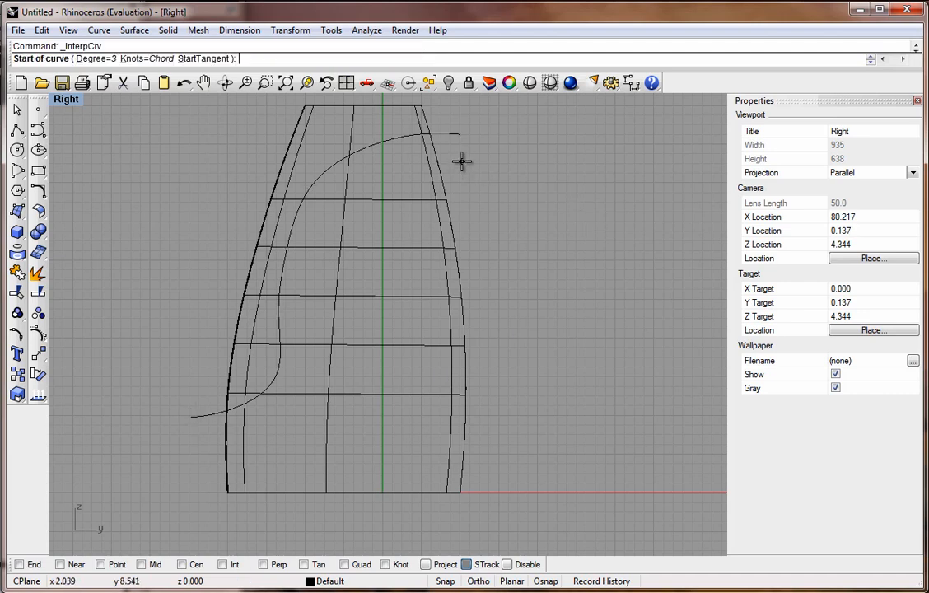
Draw a second interpolated curve inside the first, from about 2,8.5 down to about -4.7,0.5.
{"action": "left_click", "coordinate": [460, 163]}
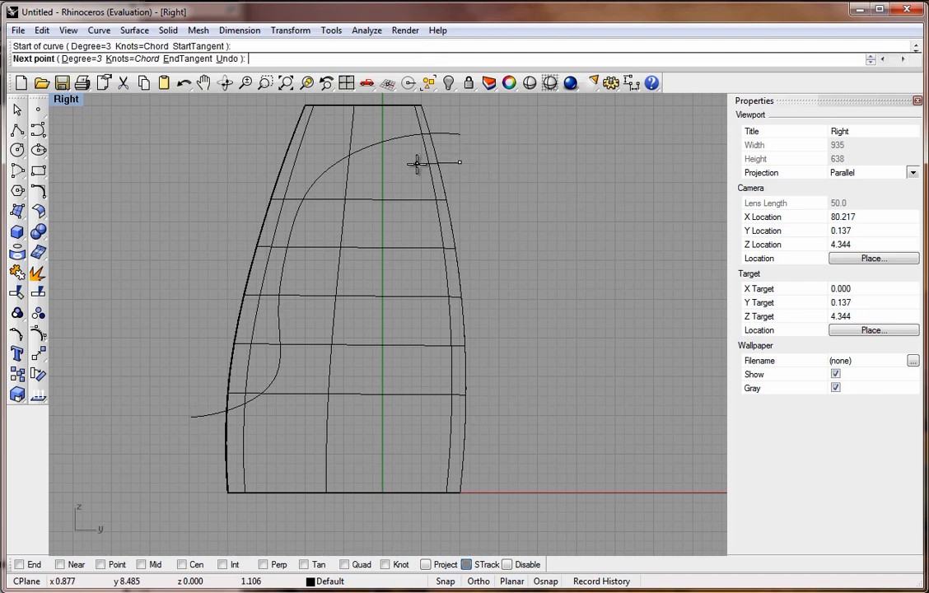
{"action": "left_click", "coordinate": [416, 164]}
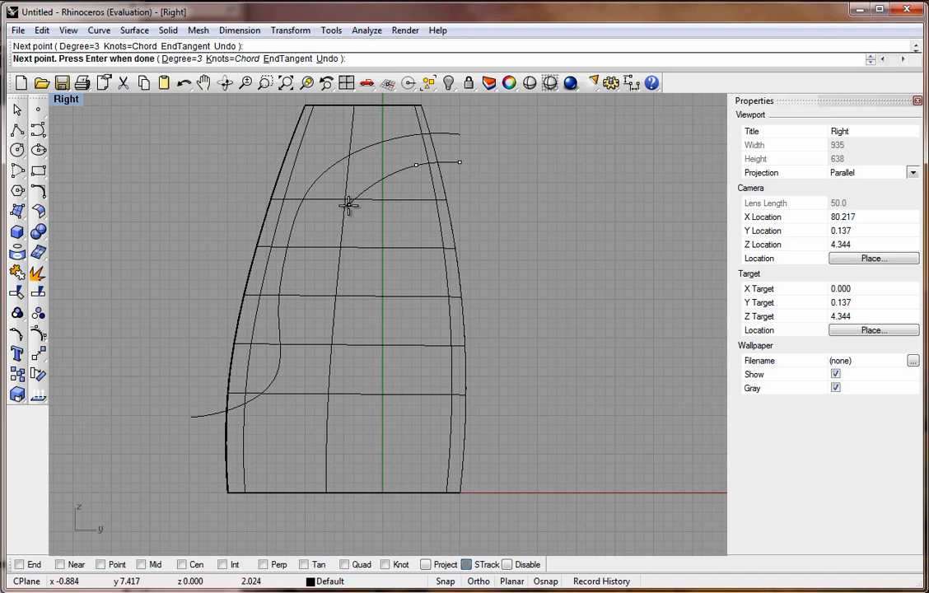
{"action": "left_click", "coordinate": [349, 205]}
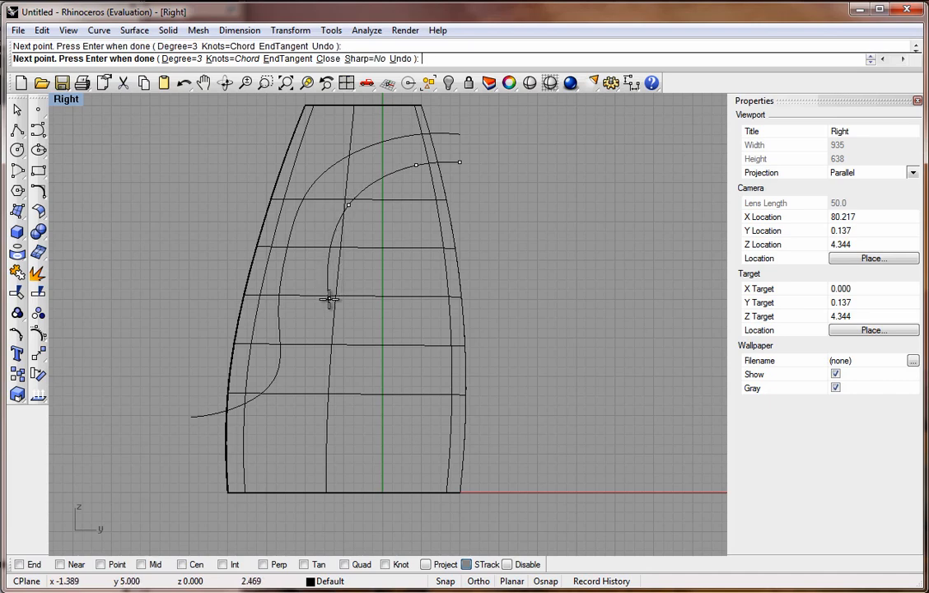
{"action": "left_click", "coordinate": [329, 298]}
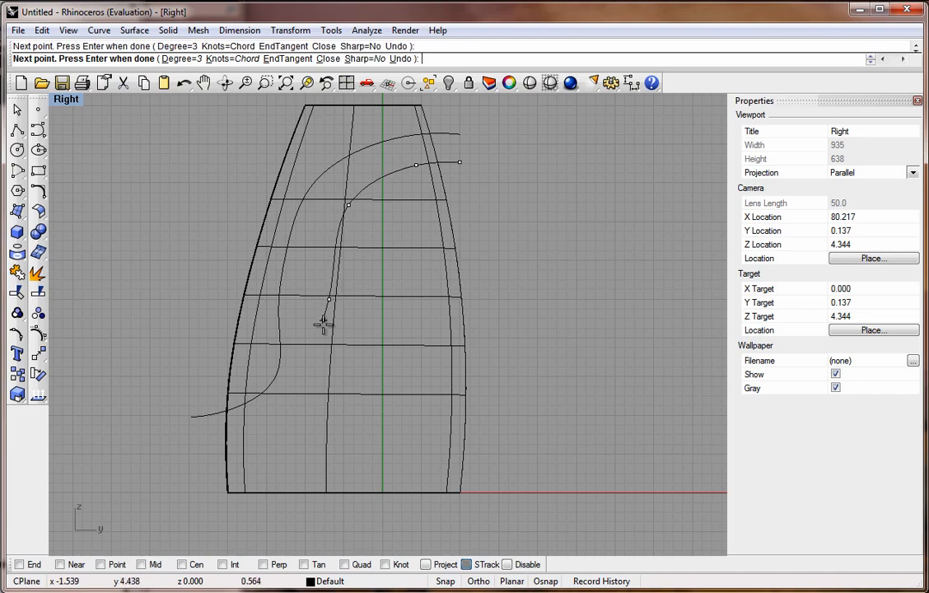
{"action": "left_click", "coordinate": [333, 386]}
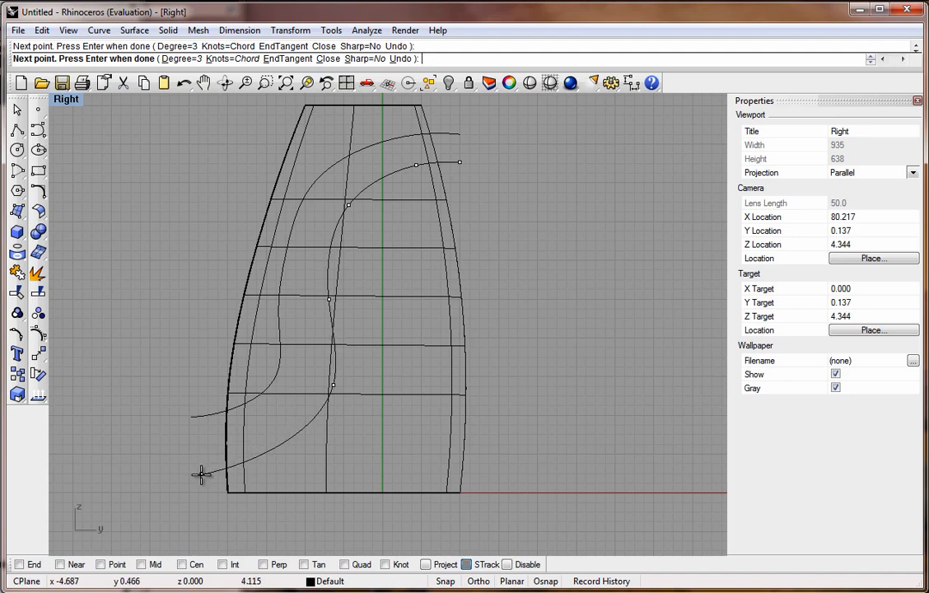
{"action": "left_click", "coordinate": [201, 475]}
{"action": "key", "text": "Return"}
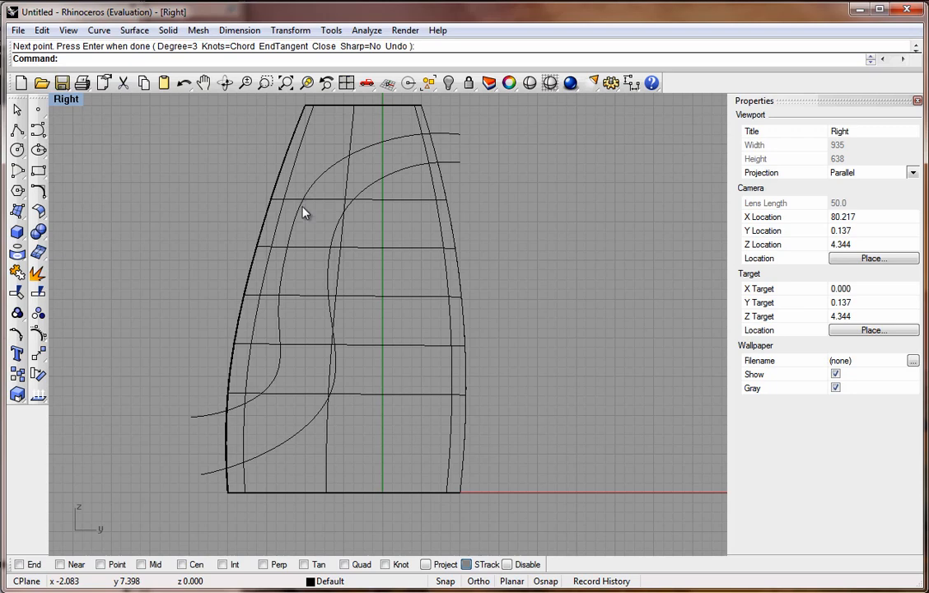
Select the first cap curve and turn on its edit points.
{"action": "left_click", "coordinate": [334, 168]}
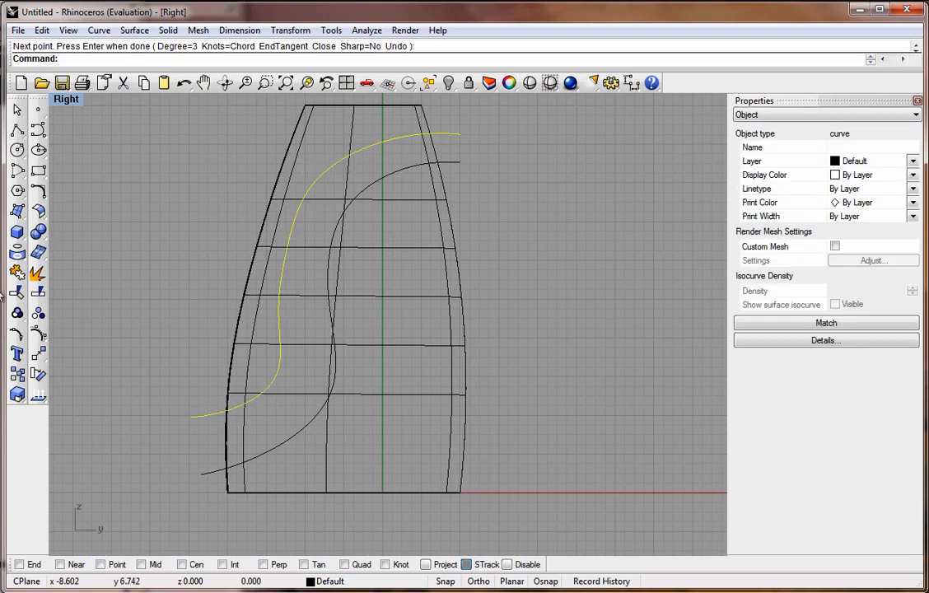
{"action": "left_click", "coordinate": [17, 333]}
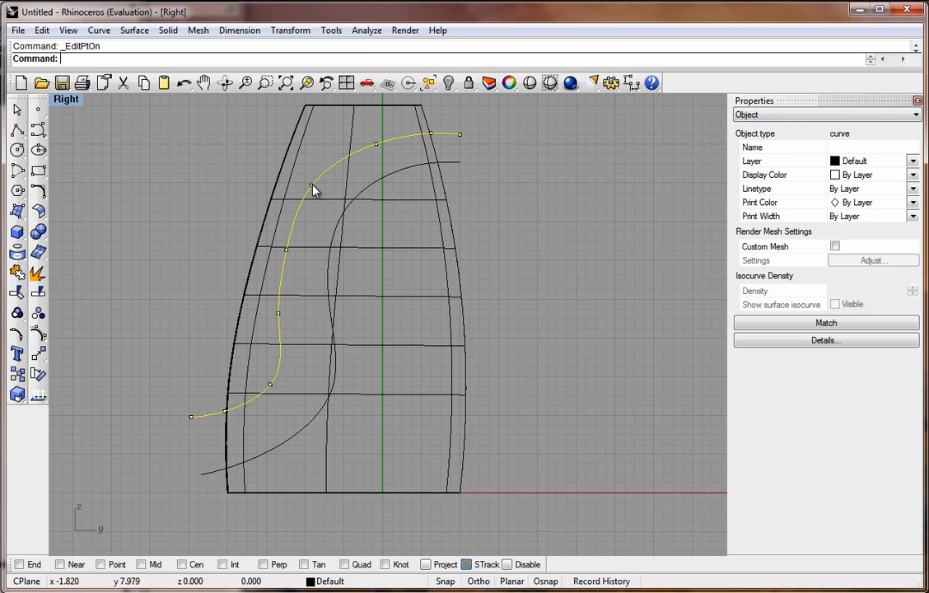
Reshape the first cap curve by moving two of its upper edit points up and to the right.
{"action": "left_click_drag", "start_coordinate": [312, 189], "coordinate": [322, 176]}
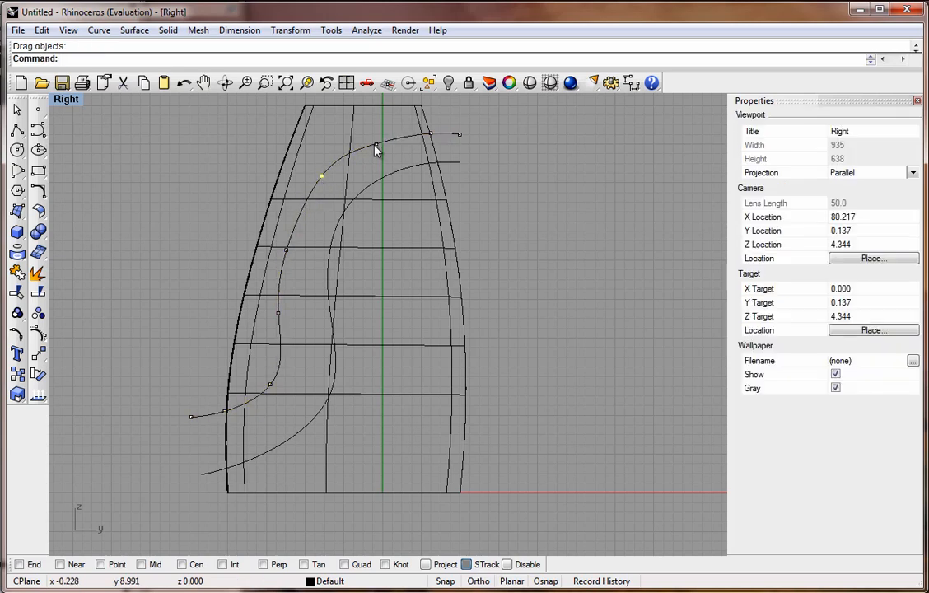
{"action": "left_click_drag", "start_coordinate": [378, 145], "coordinate": [384, 140]}
{"action": "key", "text": "Escape"}
{"action": "mouse_move", "coordinate": [357, 203]}
{"action": "right_mouse_down"}
{"action": "mouse_move", "coordinate": [357, 211]}
{"action": "mouse_move", "coordinate": [346, 206]}
{"action": "right_mouse_up"}
{"action": "double_click", "coordinate": [65, 94]}
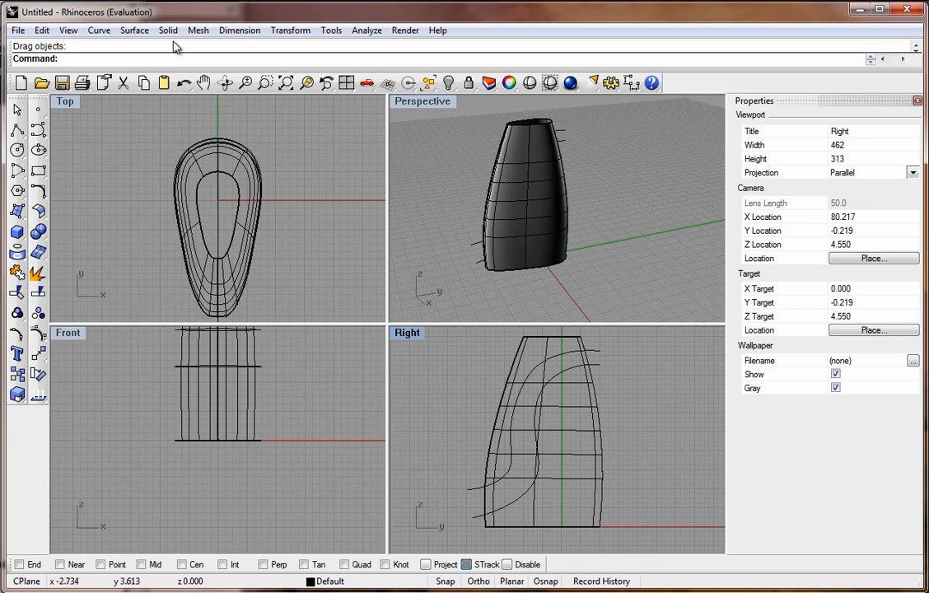
{"action": "left_click", "coordinate": [134, 31]}
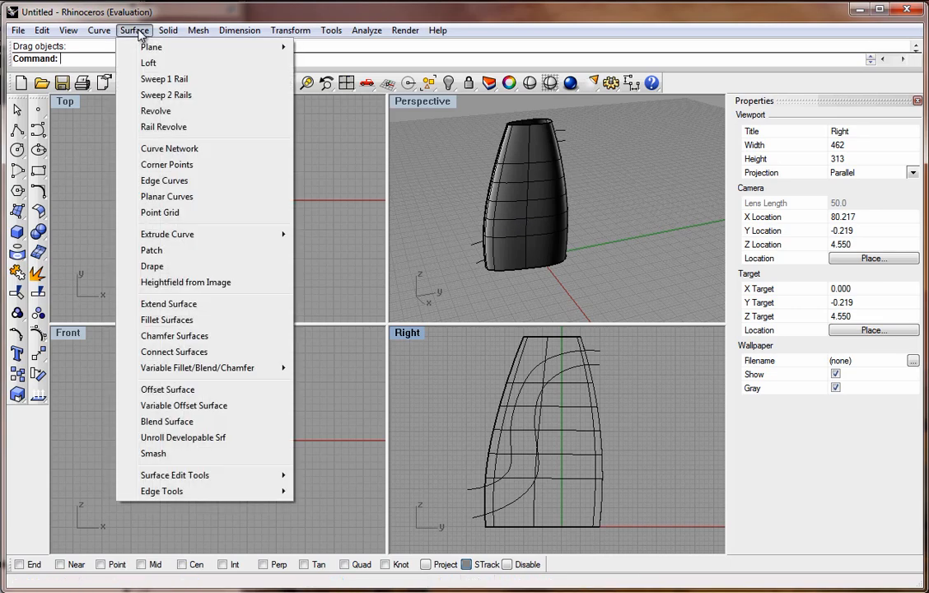
{"action": "left_click", "coordinate": [182, 306]}
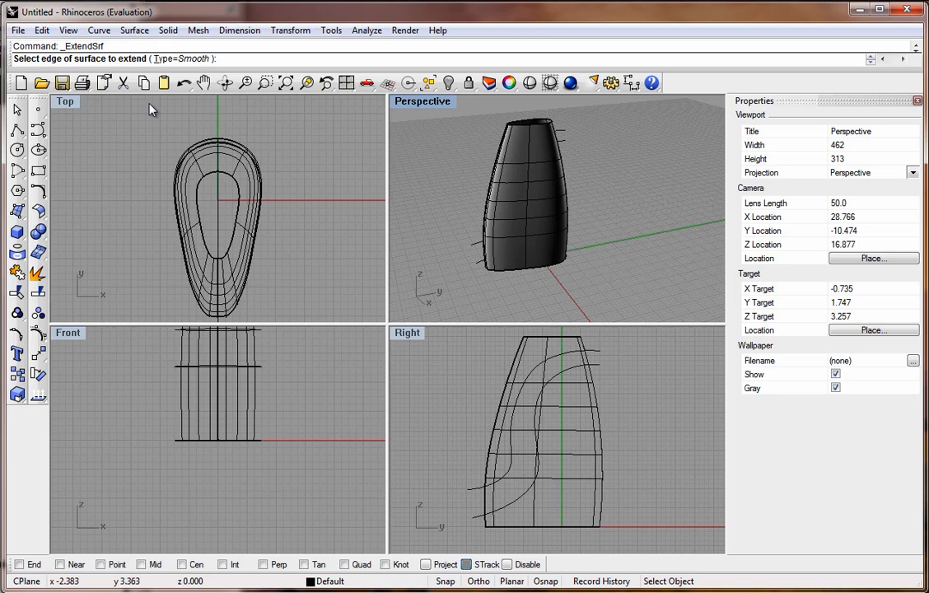
{"action": "key", "text": "Escape"}
Extrude both cap curves straight to both sides without caps, so they pass through the bottle.
{"action": "left_click", "coordinate": [136, 33]}
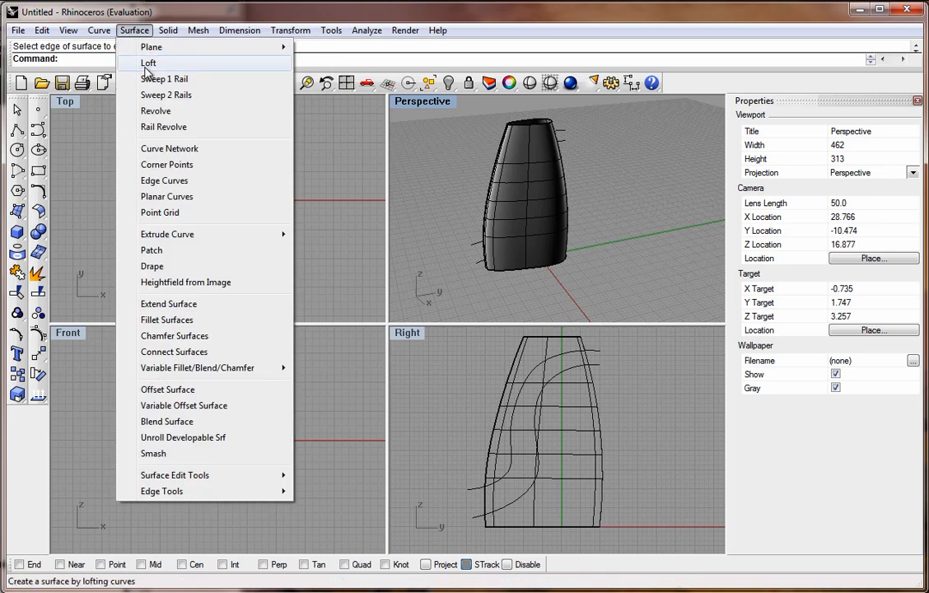
{"action": "mouse_move", "coordinate": [185, 239]}
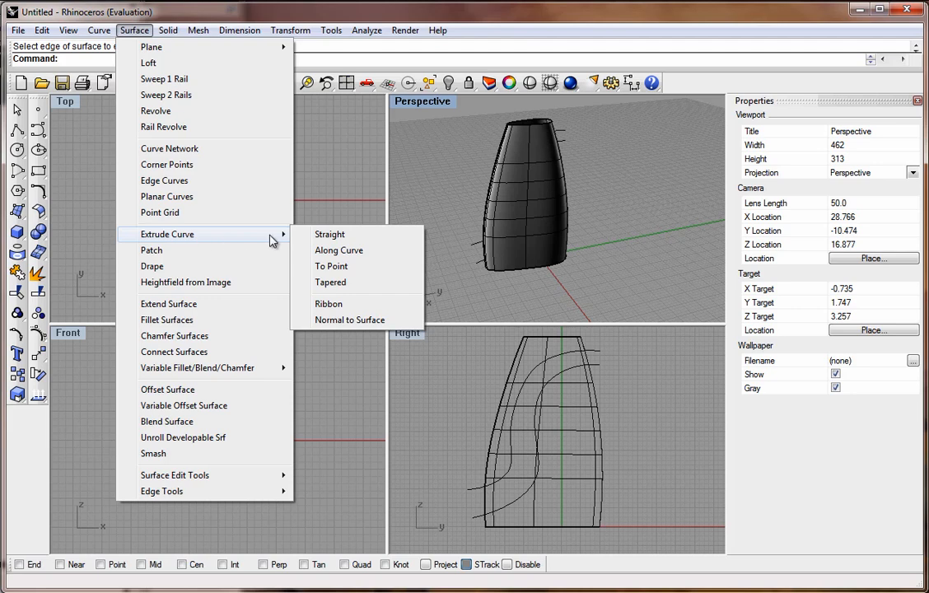
{"action": "left_click", "coordinate": [317, 235]}
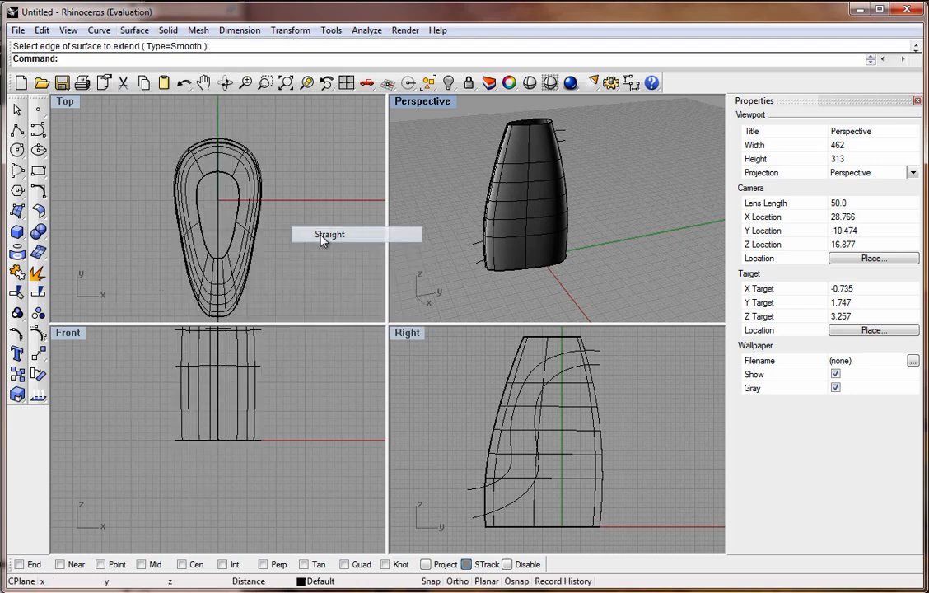
{"action": "left_click", "coordinate": [476, 250]}
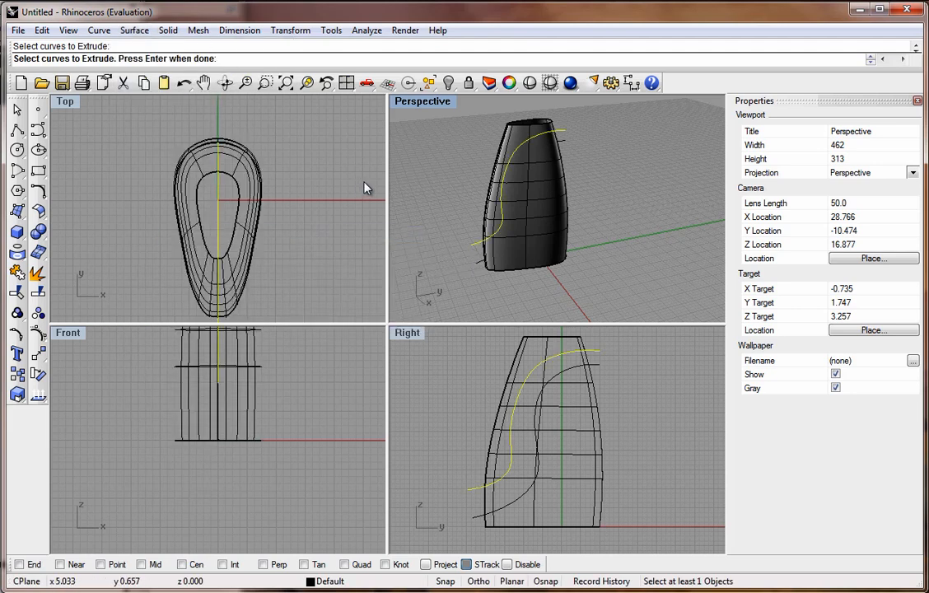
{"action": "left_click", "coordinate": [479, 265]}
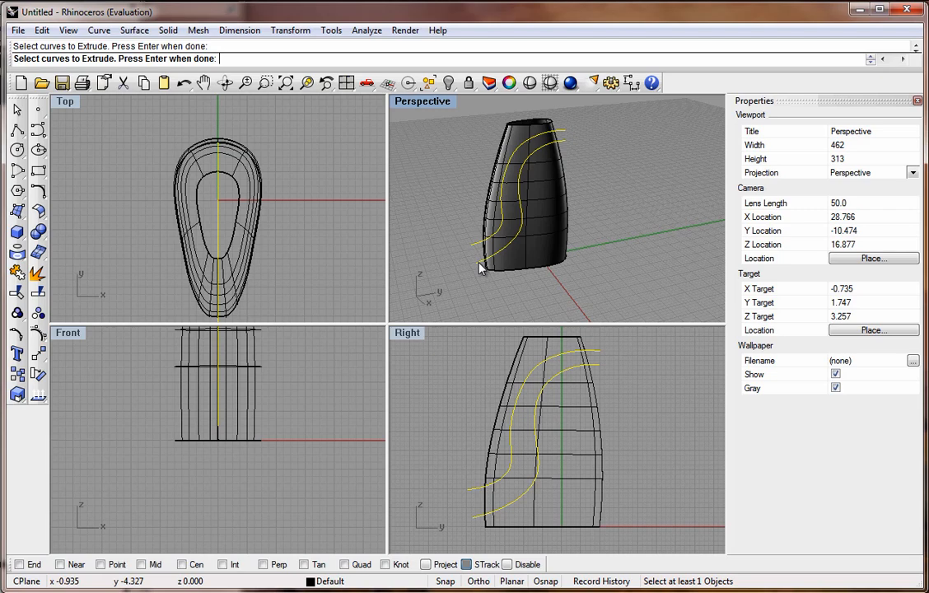
{"action": "key", "text": "Return"}
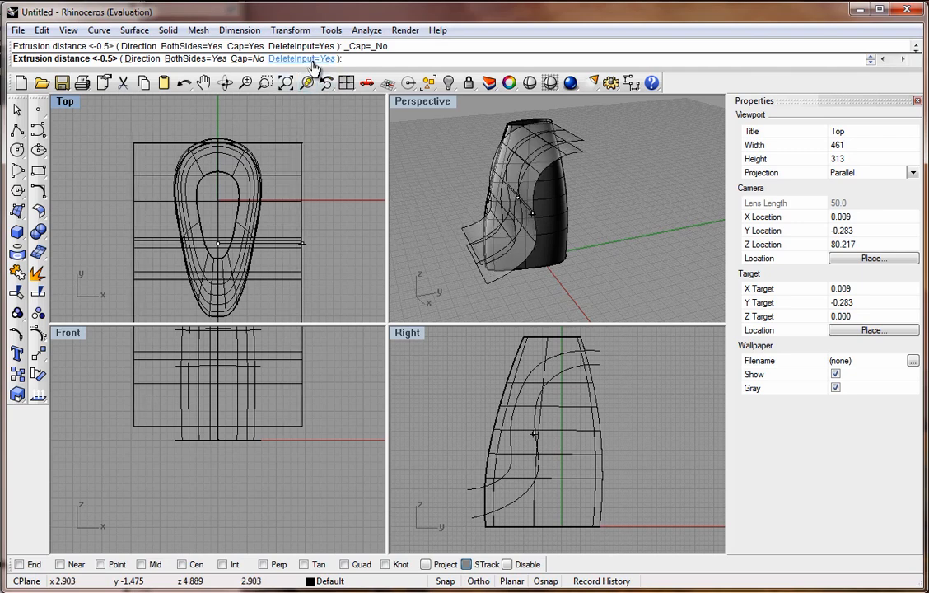
{"action": "left_click", "coordinate": [286, 169]}
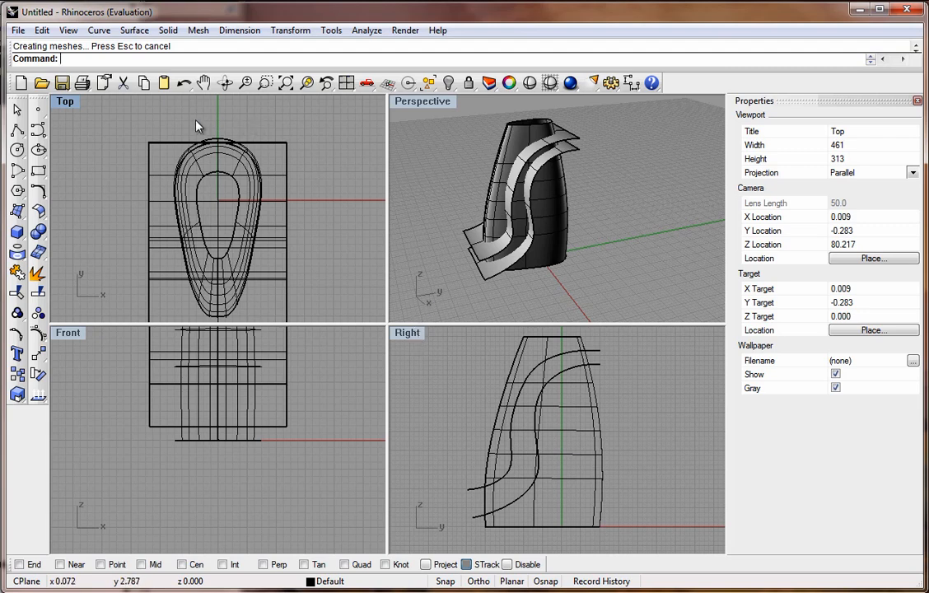
Trim the bottle body using the two extruded surfaces, removing the band between them.
{"action": "left_click", "coordinate": [20, 294]}
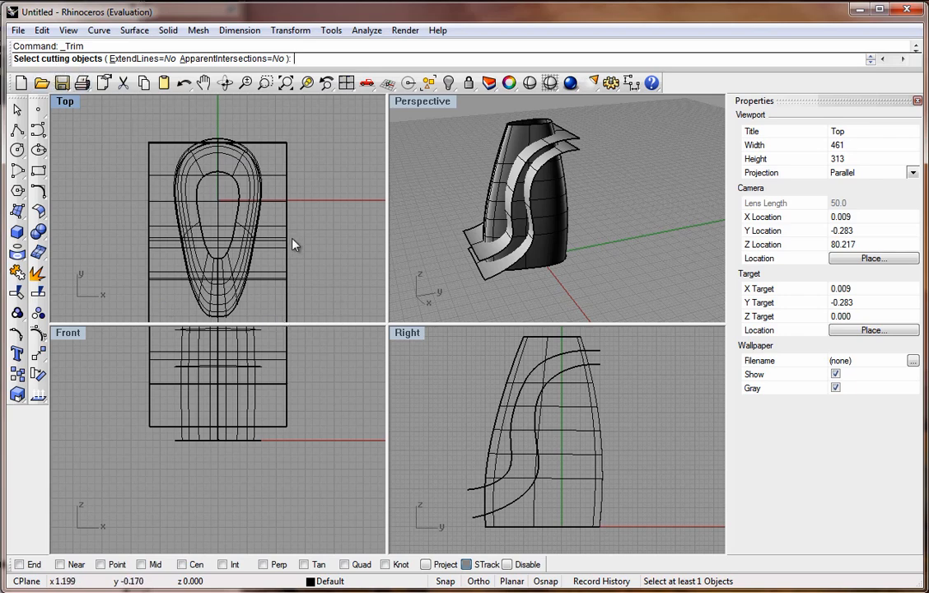
{"action": "left_click", "coordinate": [466, 243]}
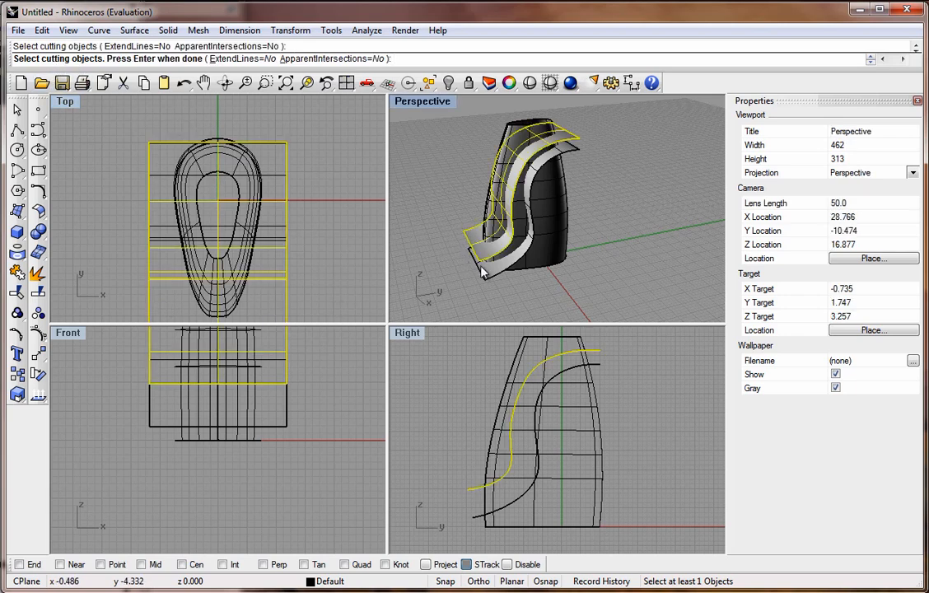
{"action": "left_click", "coordinate": [483, 275]}
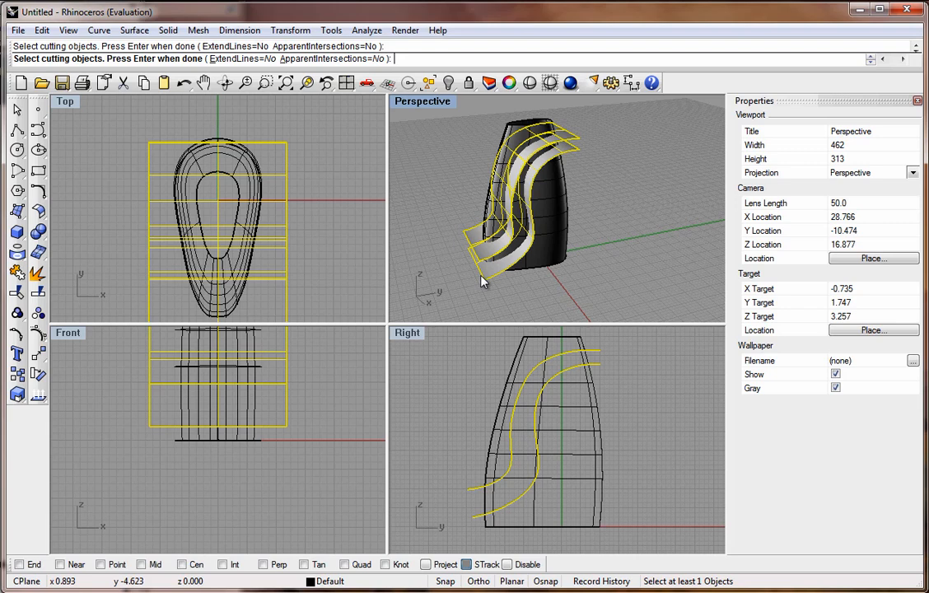
{"action": "key", "text": "Return"}
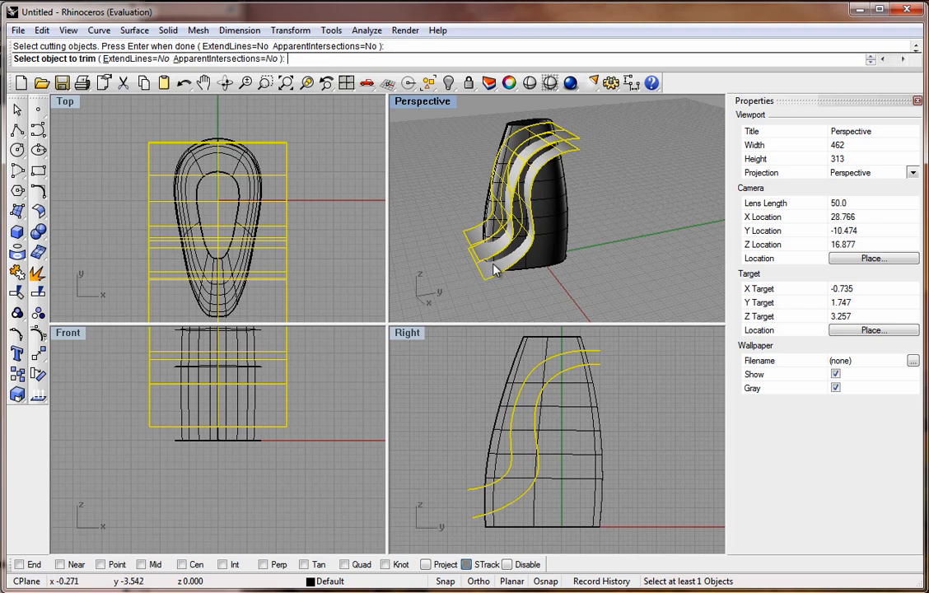
{"action": "left_click", "coordinate": [533, 390]}
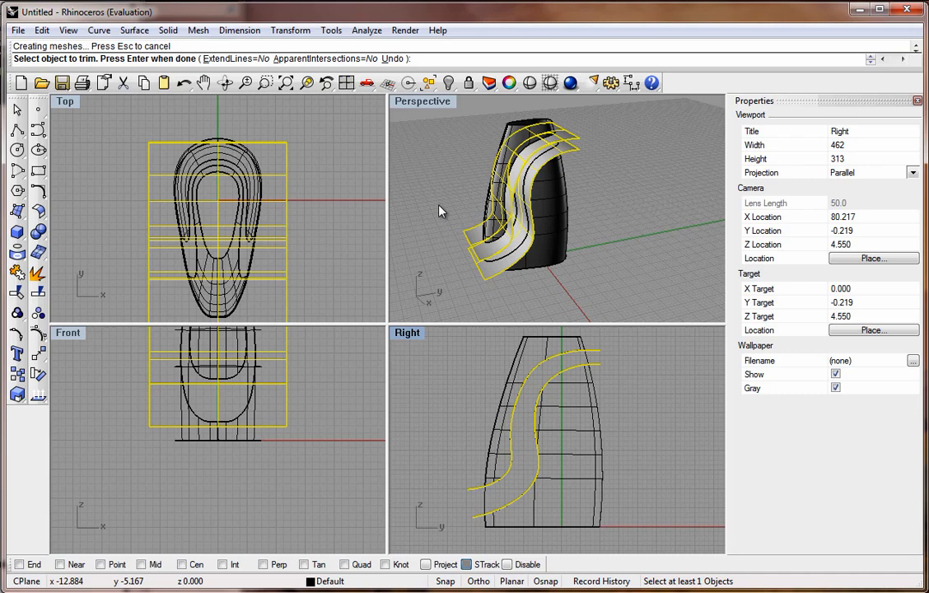
{"action": "key", "text": "Return"}
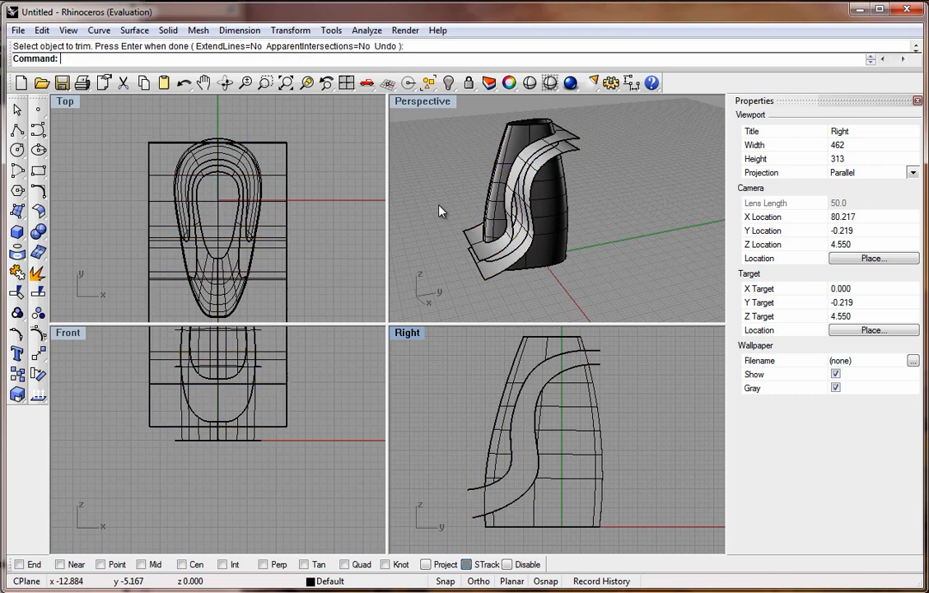
Delete both extruded cutting surfaces.
{"action": "left_click", "coordinate": [468, 239]}
{"action": "key", "text": "Delete"}
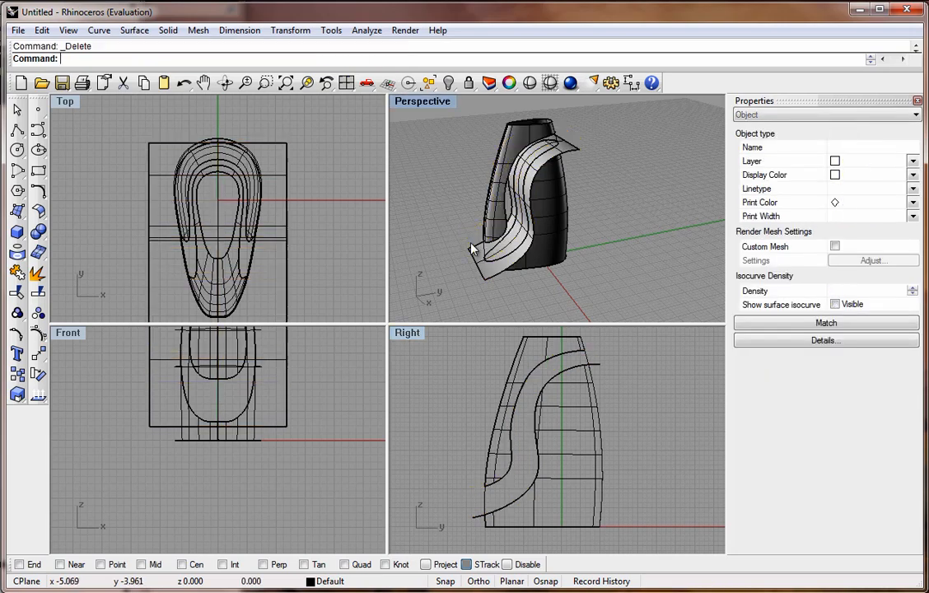
{"action": "left_click", "coordinate": [476, 265]}
{"action": "key", "text": "Delete"}
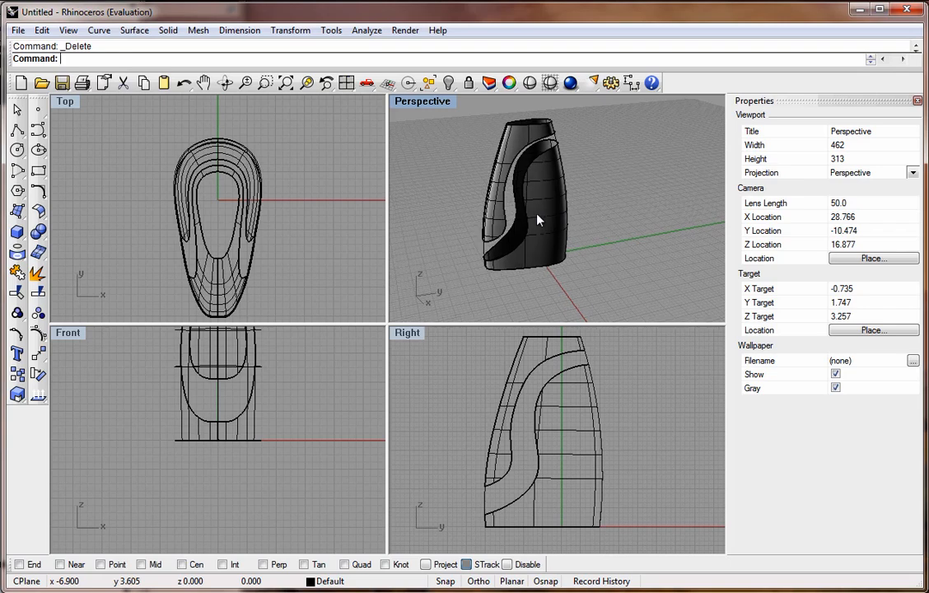
Delete the leftover curves at the top rim and at the lower end of the opening.
{"action": "right_click_drag", "start_coordinate": [537, 217], "coordinate": [471, 179]}
{"action": "double_click", "coordinate": [437, 102]}
{"action": "right_click_drag", "start_coordinate": [413, 189], "coordinate": [362, 214]}
{"action": "left_click", "coordinate": [374, 180]}
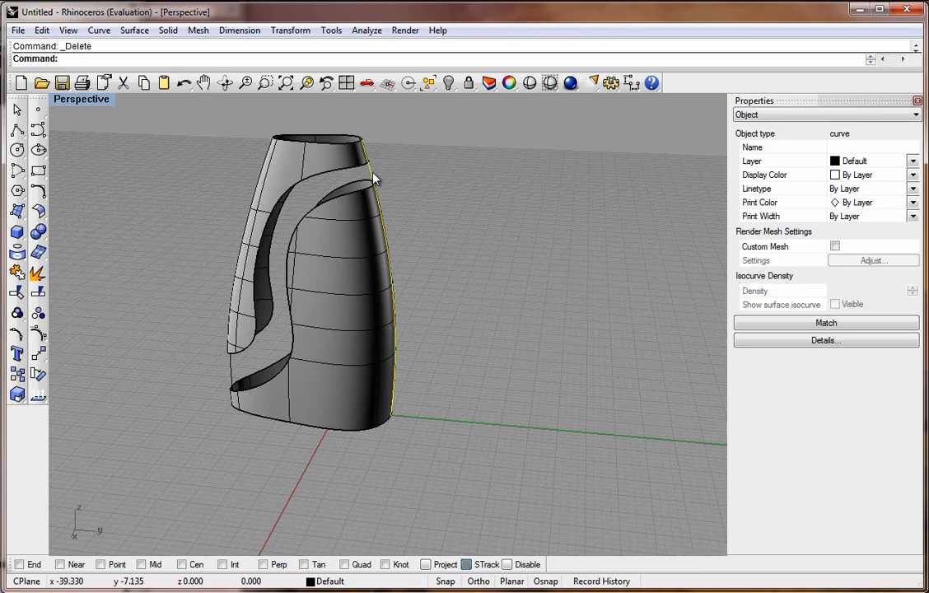
{"action": "key", "text": "Delete"}
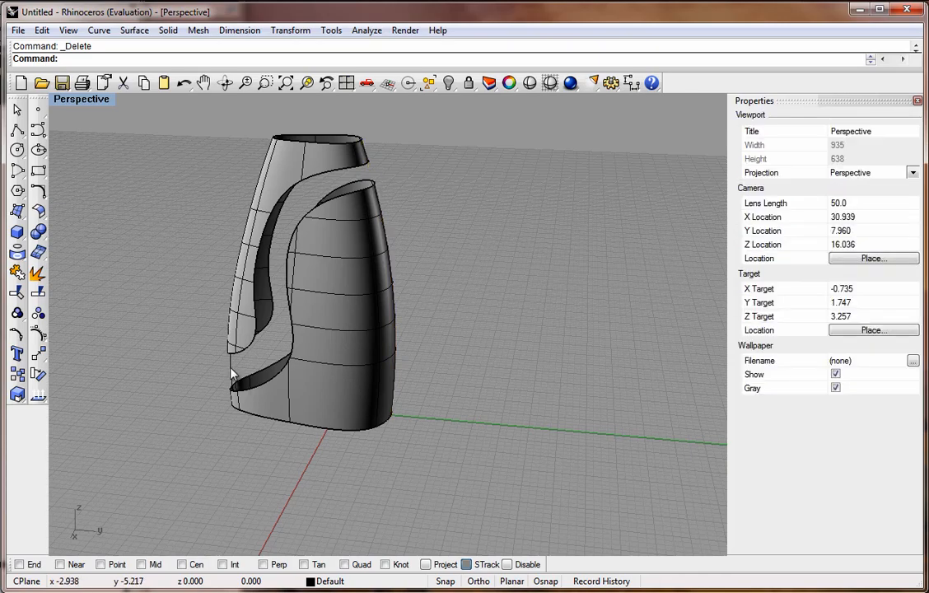
{"action": "left_click", "coordinate": [232, 369]}
{"action": "key", "text": "Delete"}
{"action": "right_click_drag", "start_coordinate": [394, 289], "coordinate": [212, 331]}
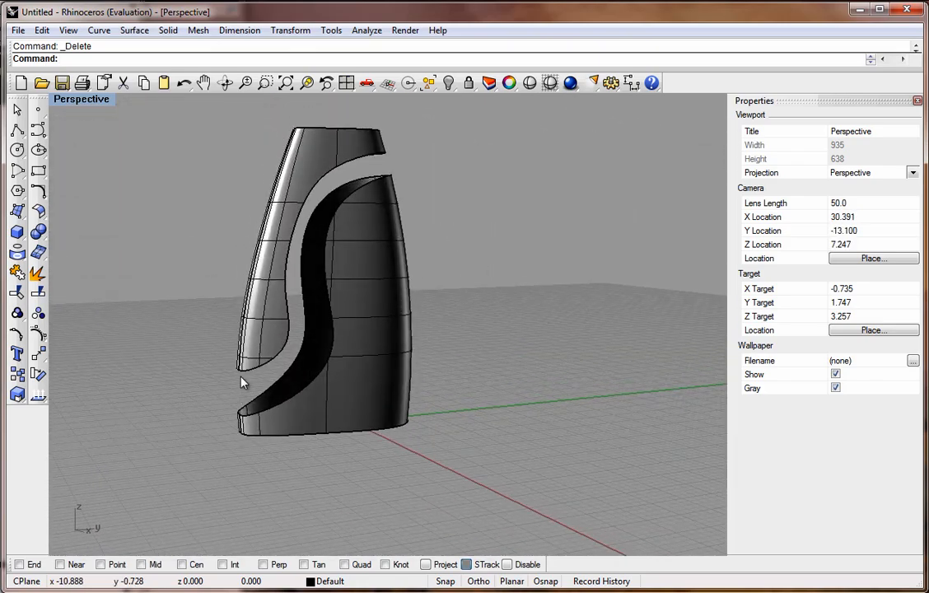
With End snap on, draw an interpolated curve in the Right view joining the two trimmed edges at the opening's lower end.
{"action": "double_click", "coordinate": [74, 99]}
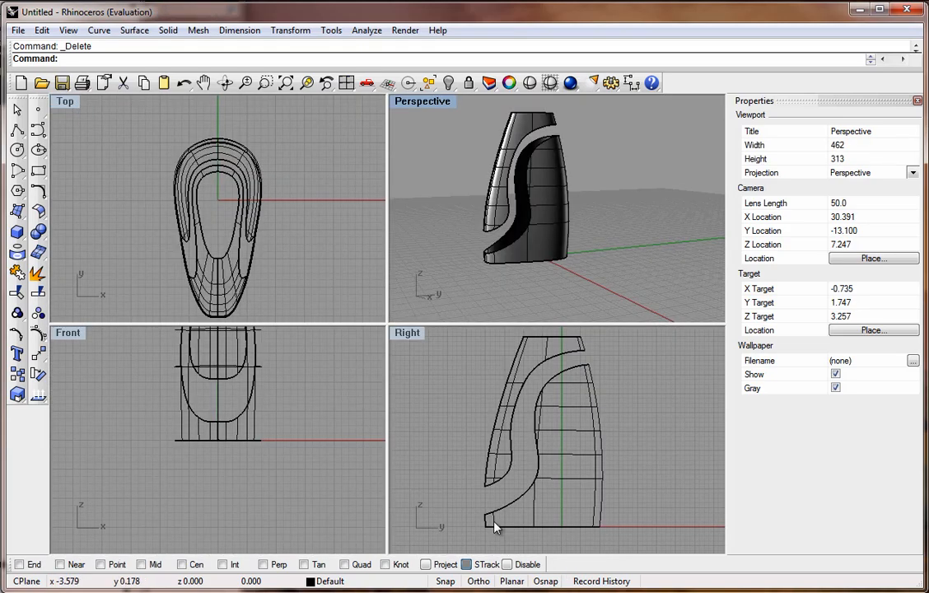
{"action": "scroll", "coordinate": [494, 511], "scroll_direction": "up", "scroll_amount": 4}
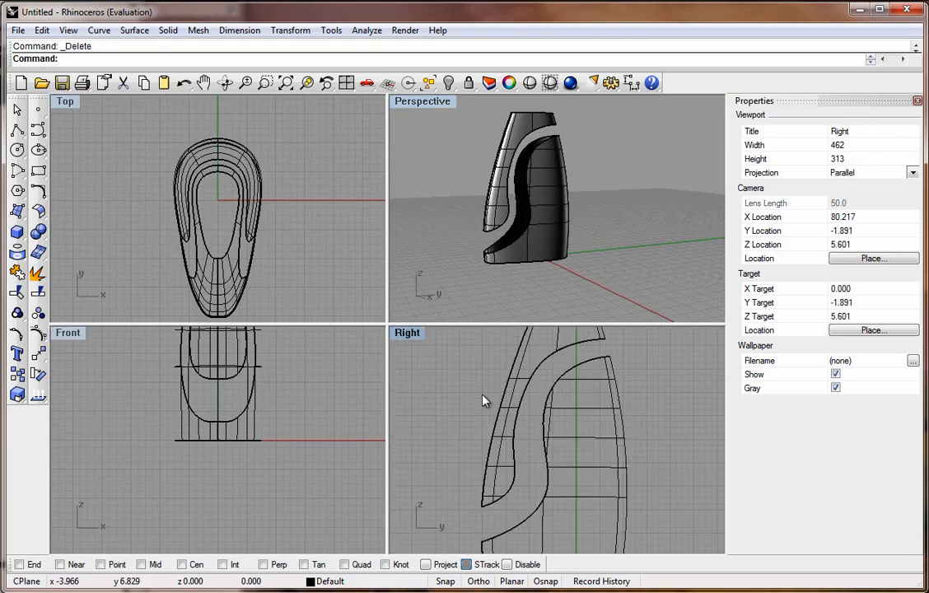
{"action": "scroll", "coordinate": [478, 504], "scroll_direction": "up", "scroll_amount": 4}
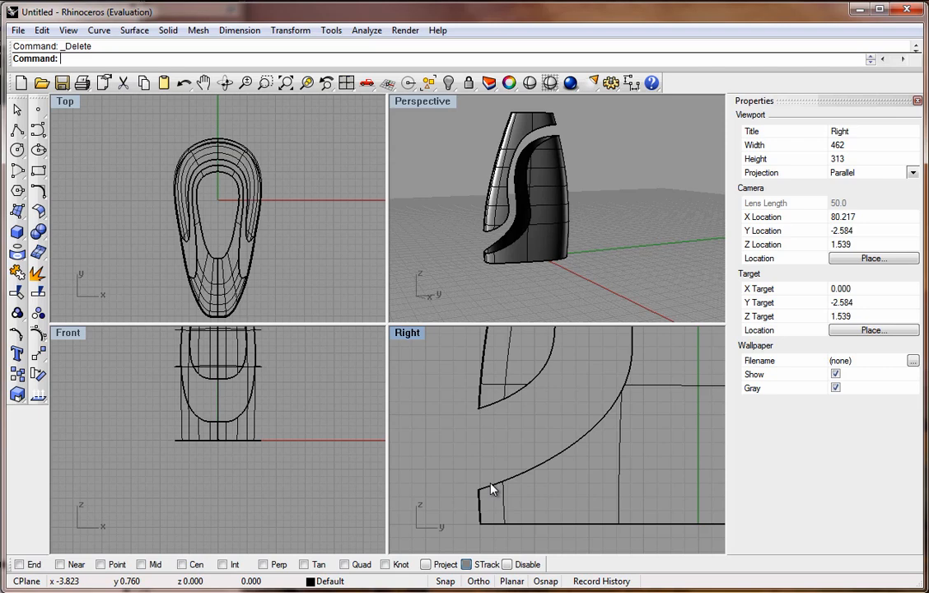
{"action": "scroll", "coordinate": [482, 488], "scroll_direction": "up", "scroll_amount": 1}
{"action": "left_click", "coordinate": [19, 565]}
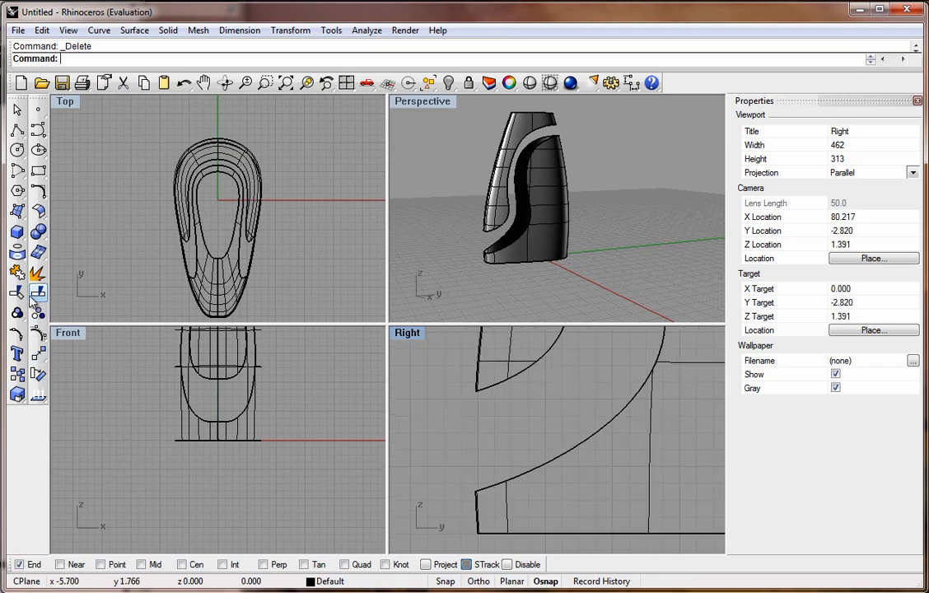
{"action": "left_click", "coordinate": [38, 131]}
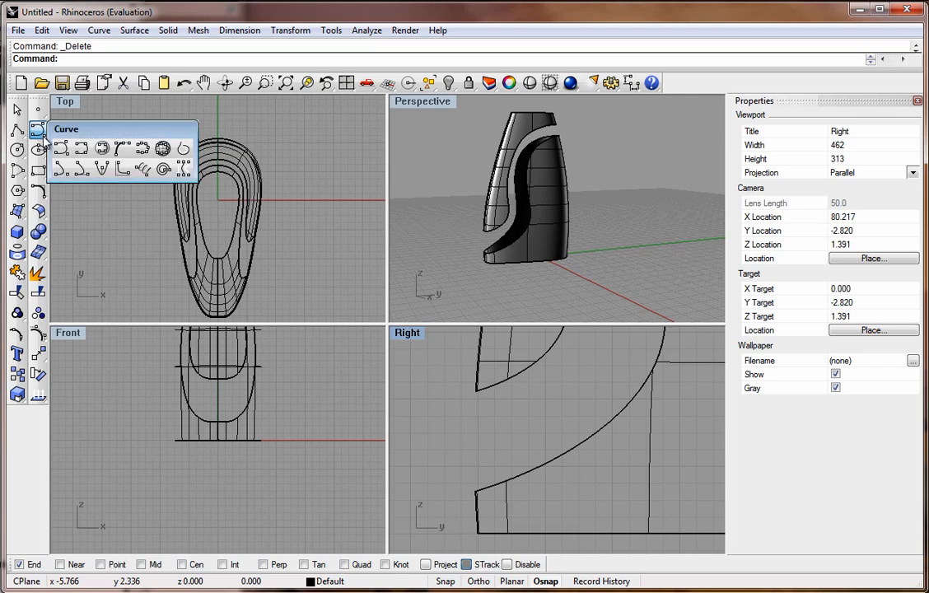
{"action": "left_click", "coordinate": [69, 134]}
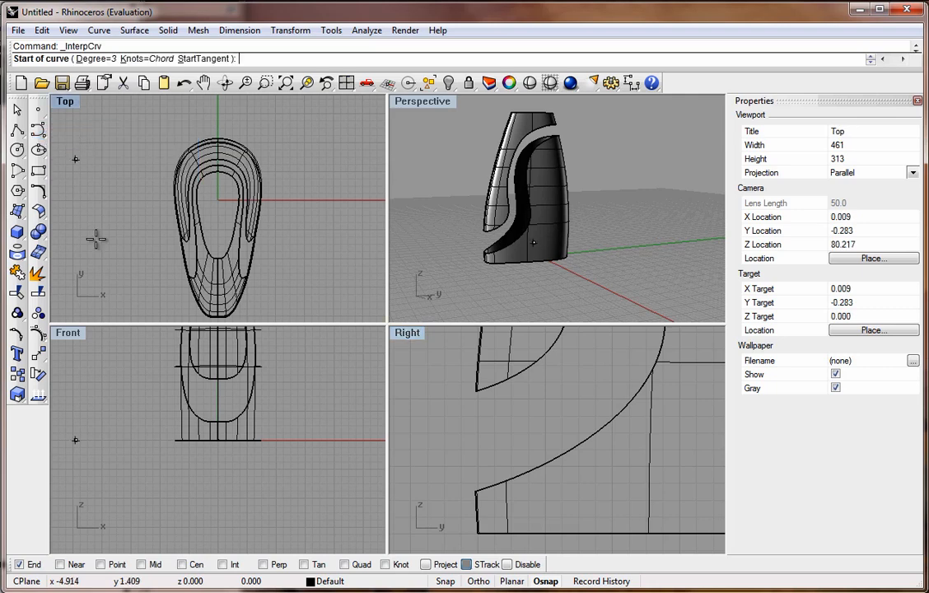
{"action": "left_click", "coordinate": [473, 392]}
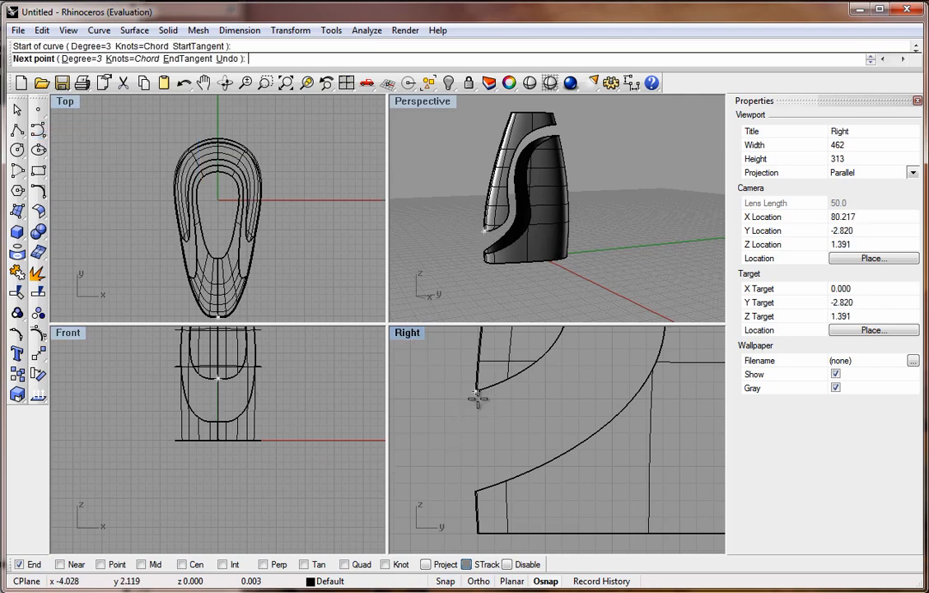
{"action": "left_click", "coordinate": [492, 444]}
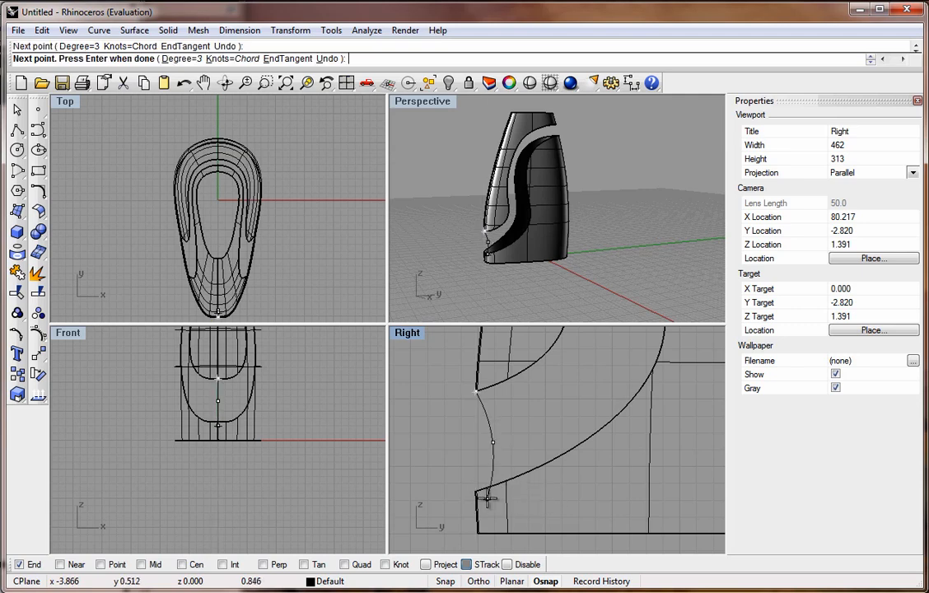
{"action": "scroll", "coordinate": [476, 488], "scroll_direction": "up", "scroll_amount": 1}
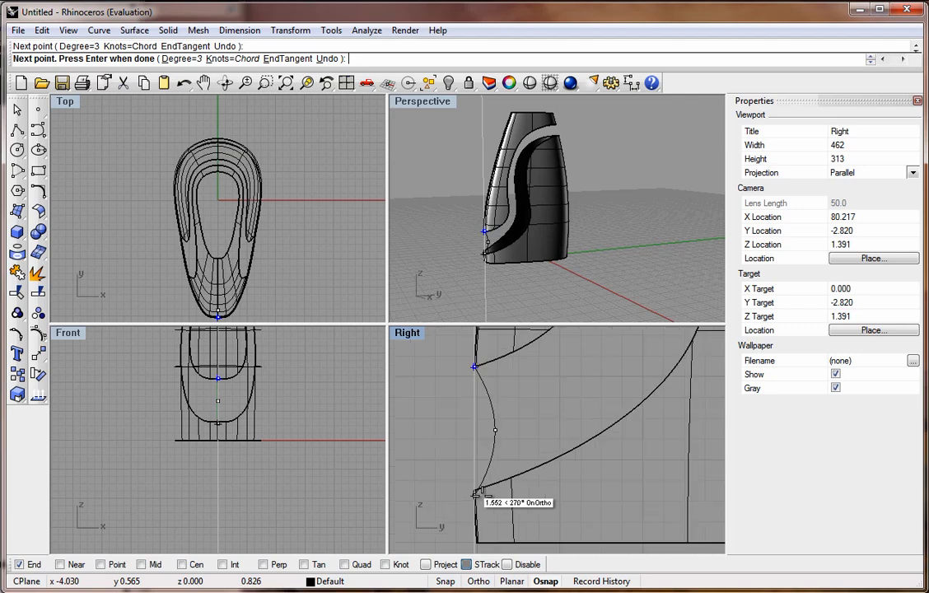
{"action": "scroll", "coordinate": [477, 492], "scroll_direction": "up", "scroll_amount": 3}
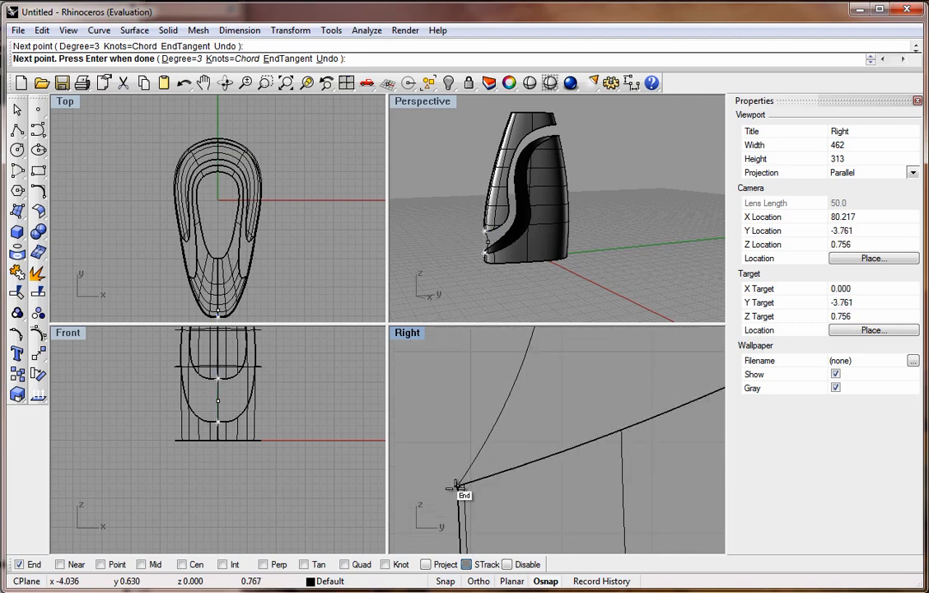
{"action": "left_click", "coordinate": [458, 487]}
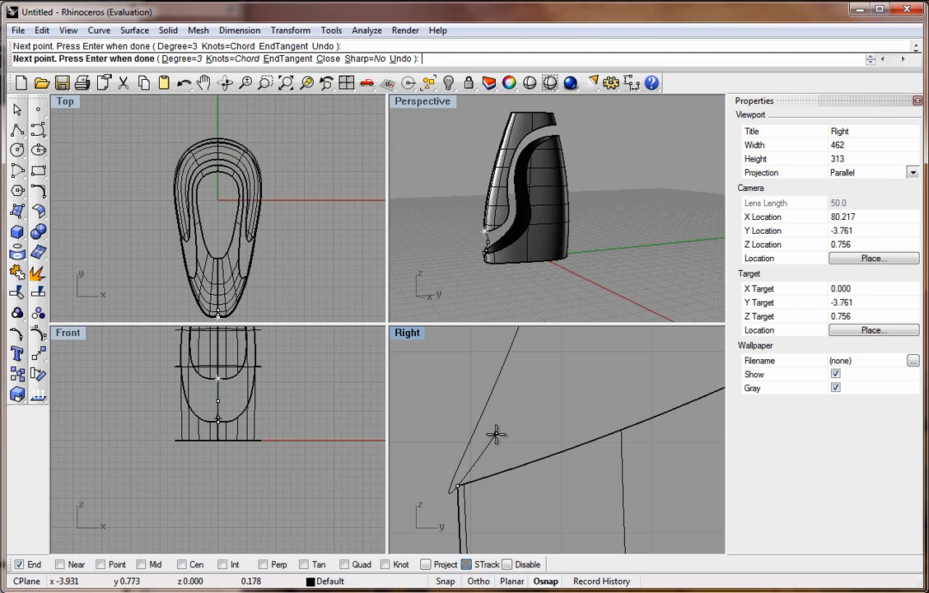
{"action": "key", "text": "Return"}
{"action": "scroll", "coordinate": [498, 441], "scroll_direction": "down", "scroll_amount": 5}
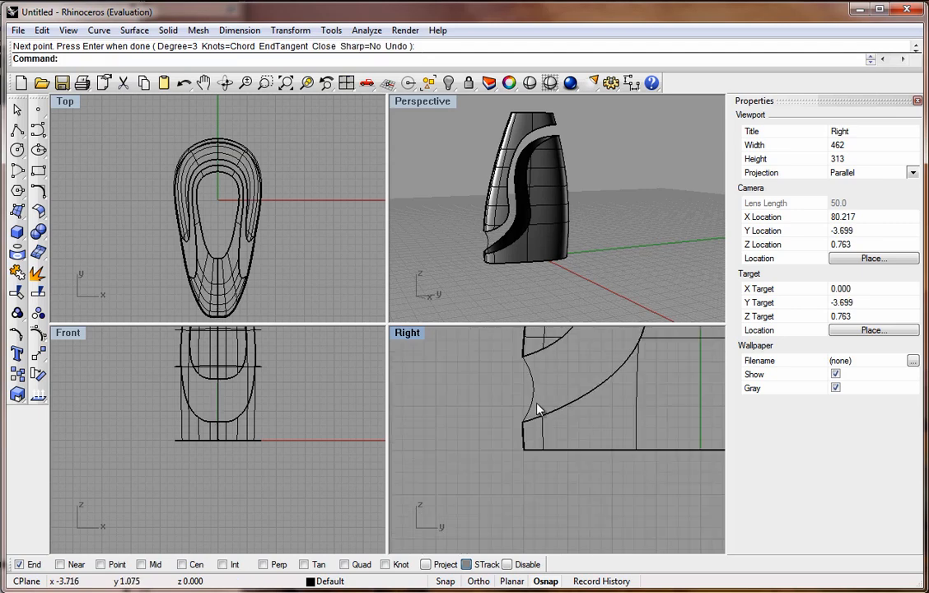
{"action": "scroll", "coordinate": [550, 403], "scroll_direction": "down", "scroll_amount": 1}
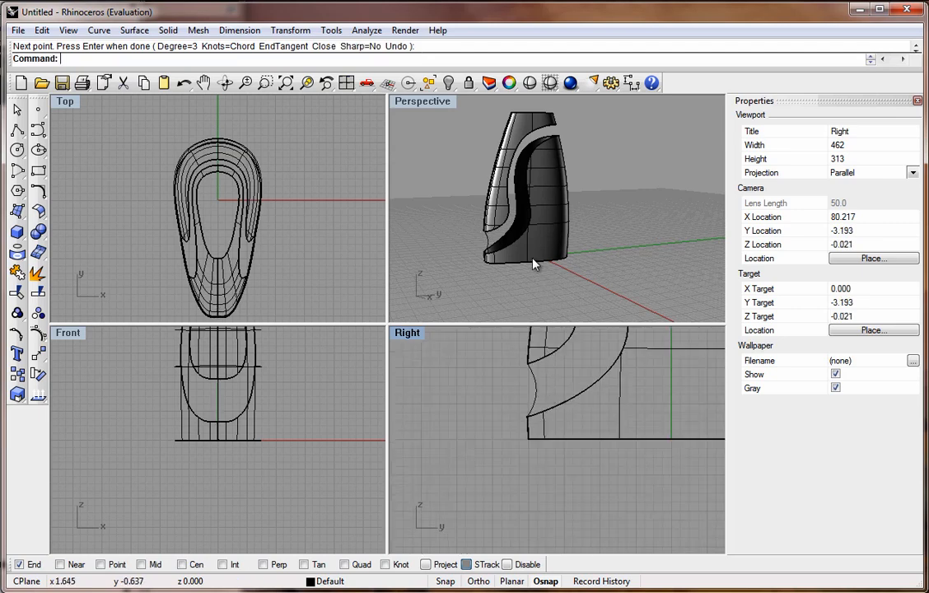
Sweep a surface along two rails, the opening's trimmed edge and the lower curve, using the new connecting curve as cross-section.
{"action": "left_click", "coordinate": [421, 101]}
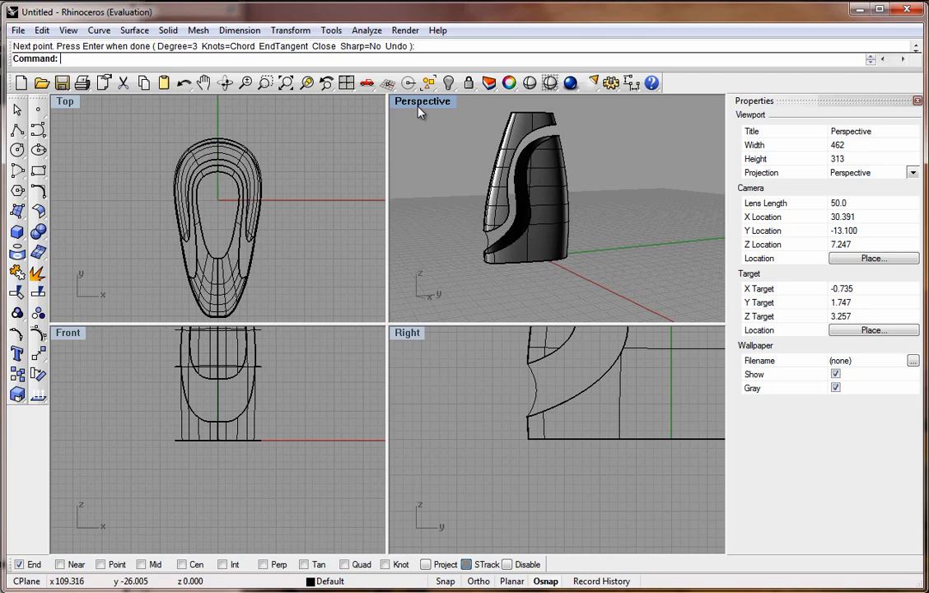
{"action": "double_click", "coordinate": [421, 103]}
{"action": "mouse_move", "coordinate": [346, 342]}
{"action": "right_mouse_down"}
{"action": "mouse_move", "coordinate": [359, 343]}
{"action": "mouse_move", "coordinate": [350, 335]}
{"action": "right_mouse_up"}
{"action": "scroll", "coordinate": [350, 334], "scroll_direction": "up", "scroll_amount": 3}
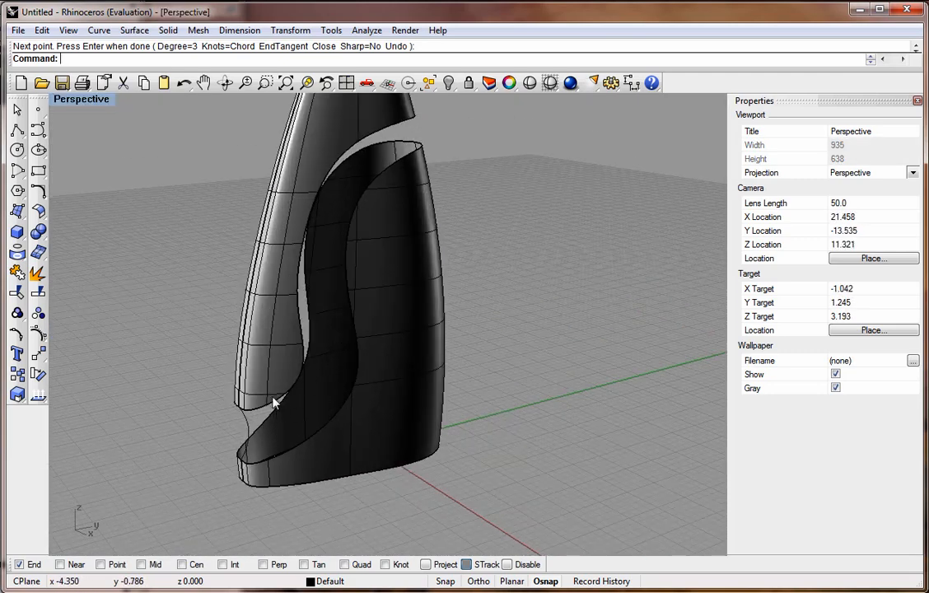
{"action": "left_click", "coordinate": [134, 30]}
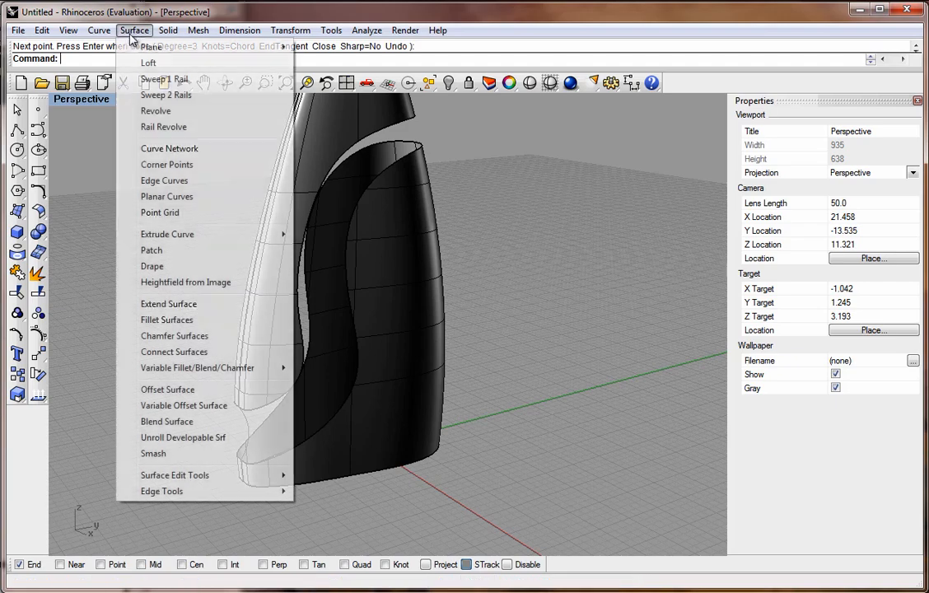
{"action": "left_click", "coordinate": [161, 95]}
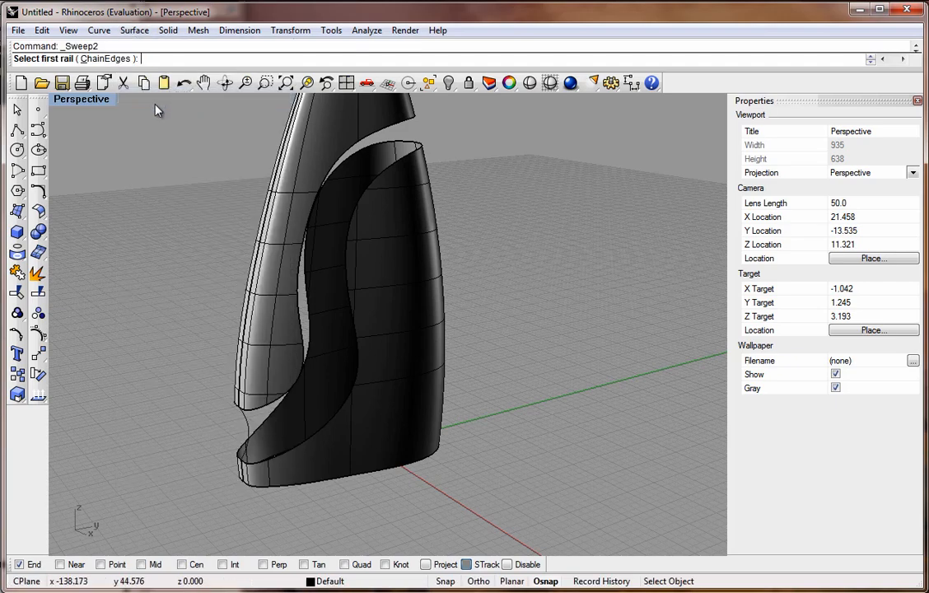
{"action": "left_click", "coordinate": [261, 413]}
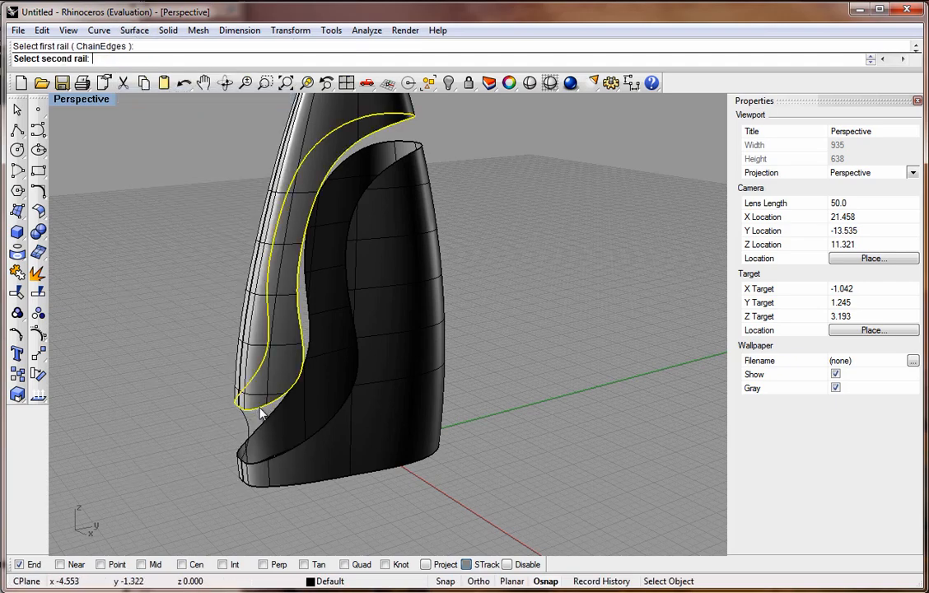
{"action": "left_click", "coordinate": [272, 459]}
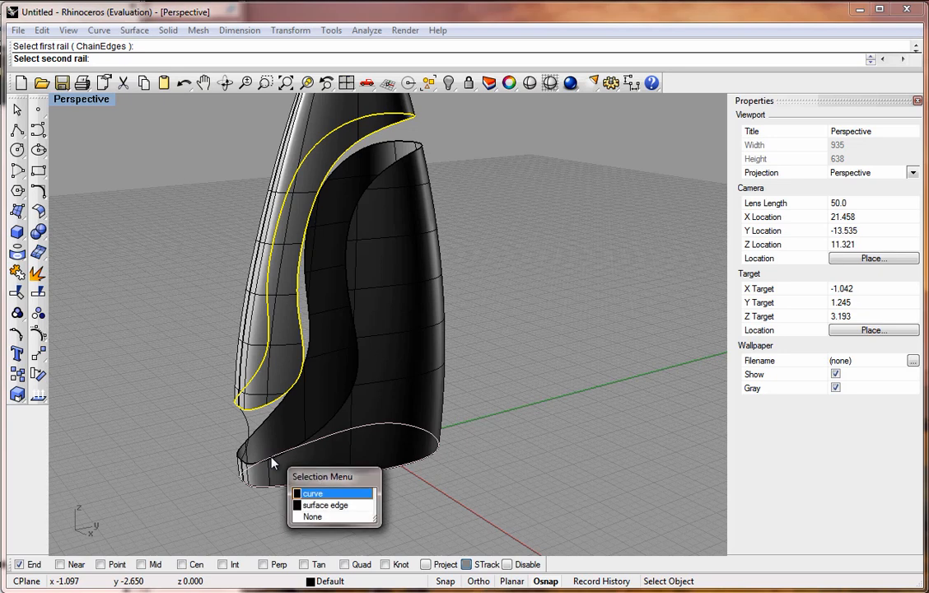
{"action": "left_click", "coordinate": [314, 519]}
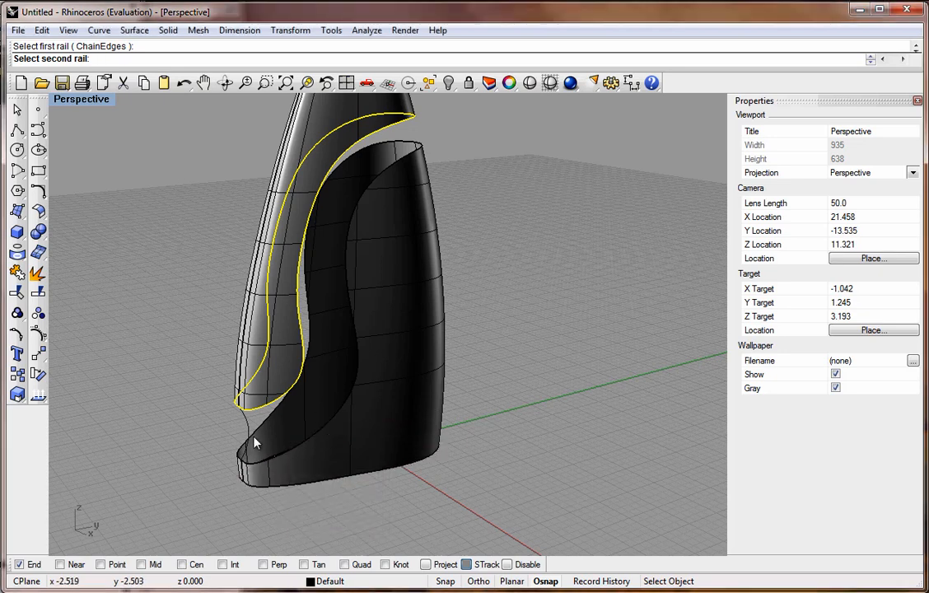
{"action": "left_click", "coordinate": [258, 437]}
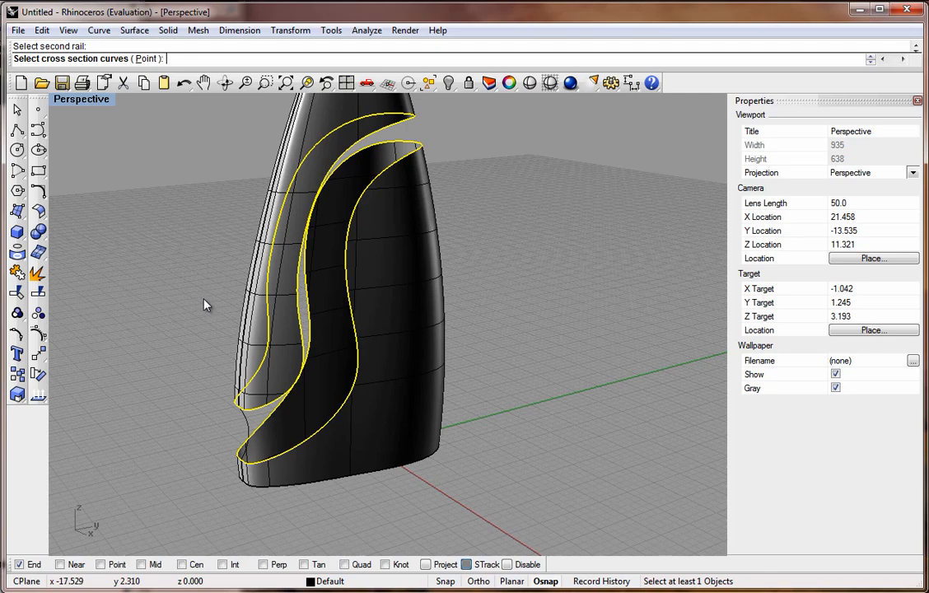
{"action": "left_click", "coordinate": [251, 434]}
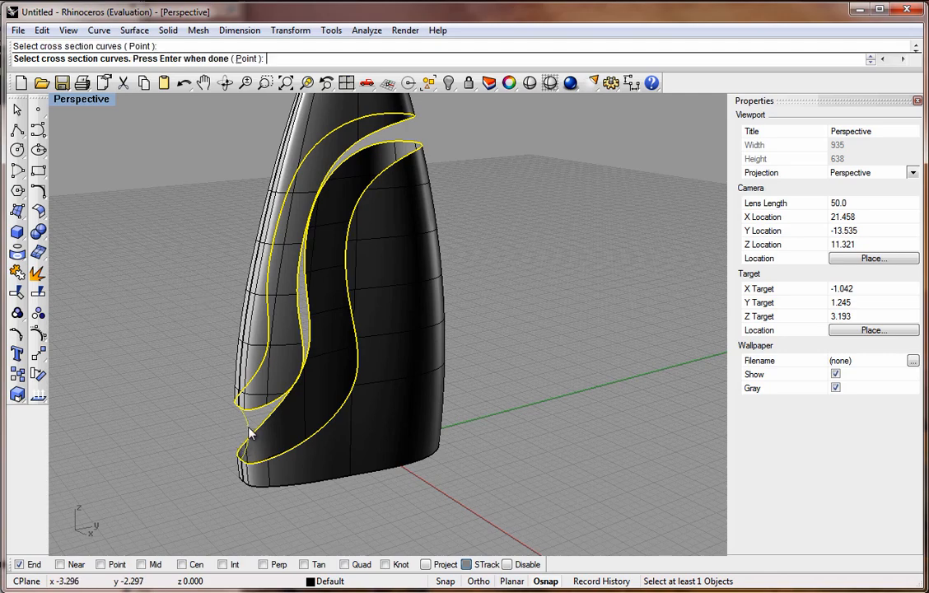
{"action": "key", "text": "Return"}
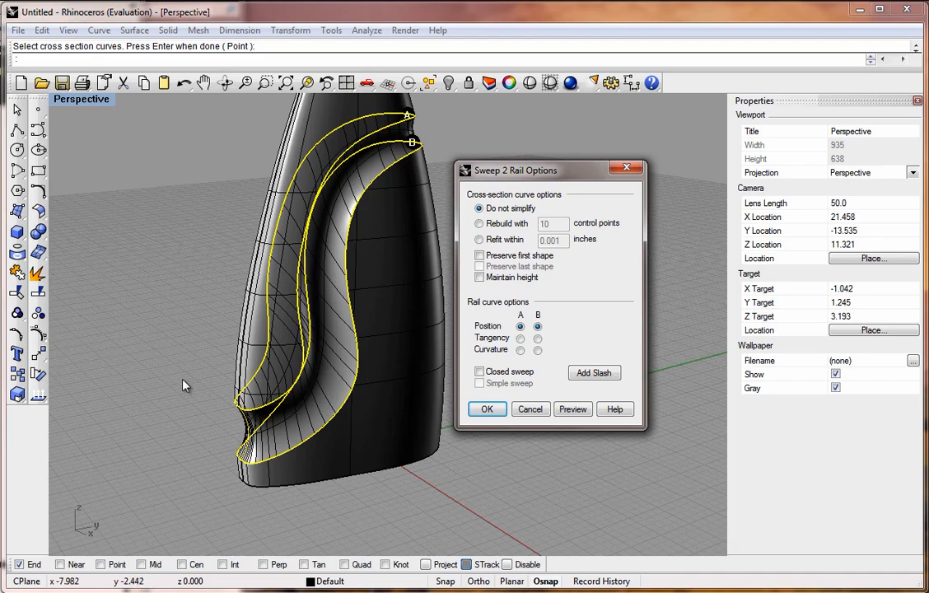
{"action": "right_click_drag", "start_coordinate": [159, 297], "coordinate": [427, 365]}
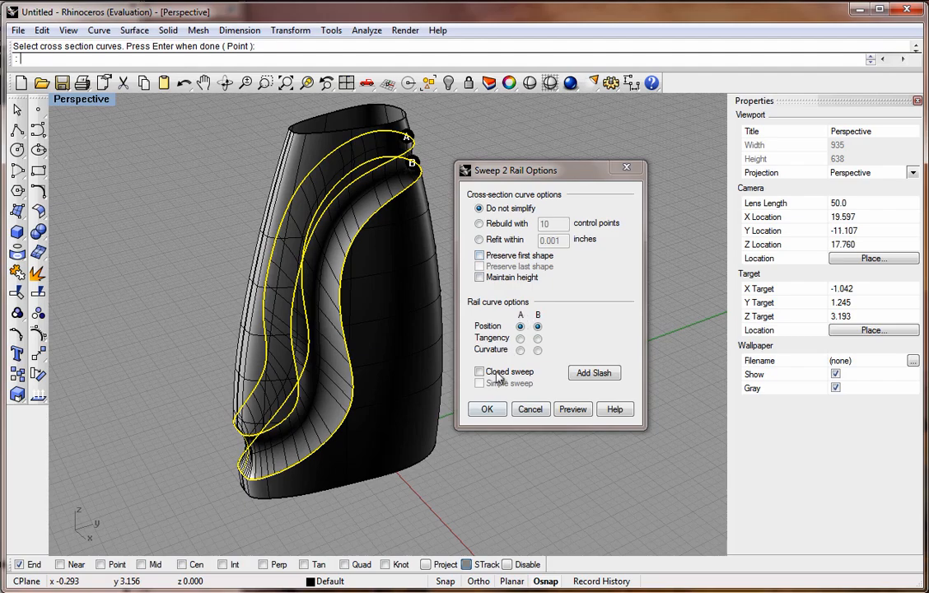
{"action": "left_click", "coordinate": [488, 409]}
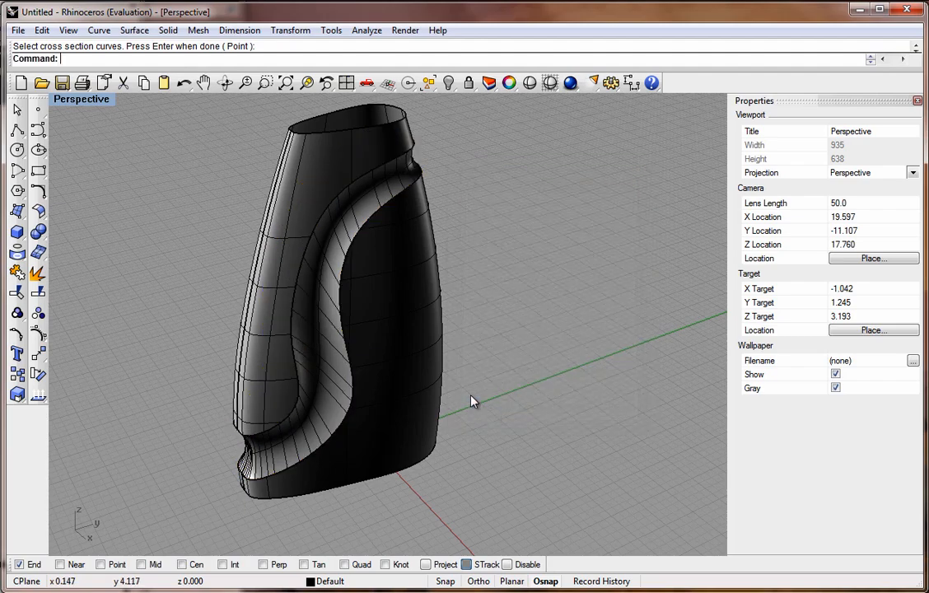
Close the bottom opening of the bottle with a Patch surface fitted to its edge.
{"action": "right_click_drag", "start_coordinate": [414, 348], "coordinate": [434, 311]}
{"action": "right_click_drag", "start_coordinate": [391, 238], "coordinate": [330, 168]}
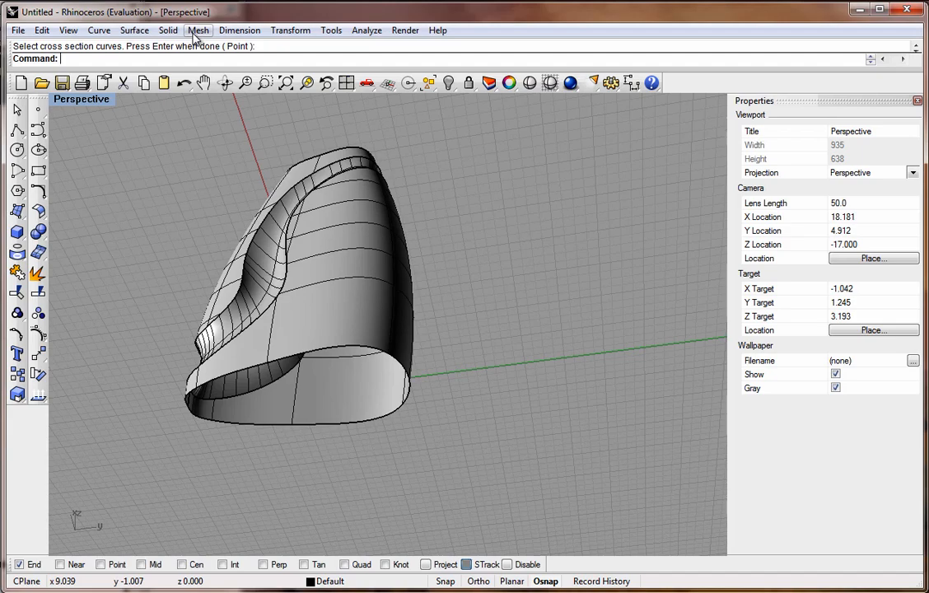
{"action": "left_click", "coordinate": [134, 30]}
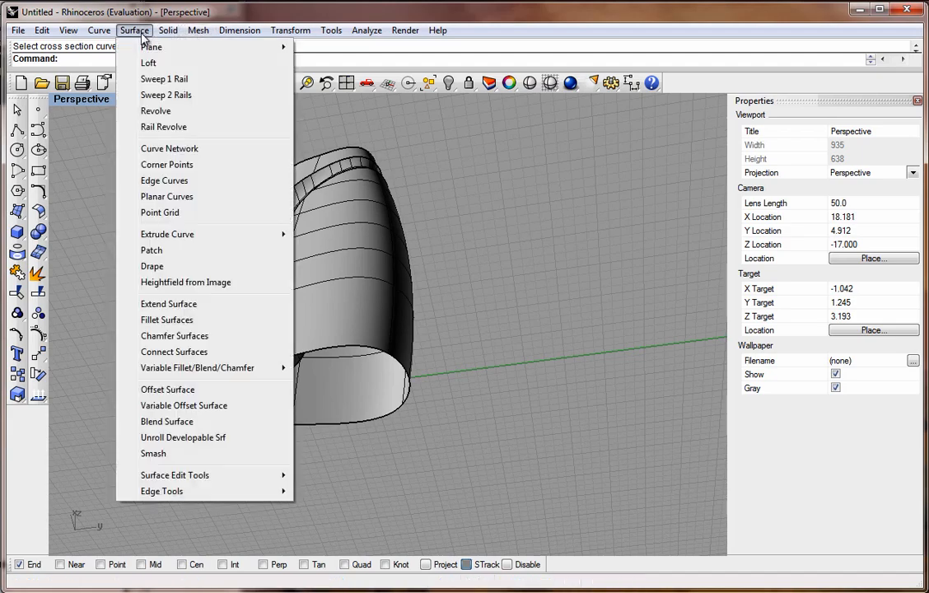
{"action": "left_click", "coordinate": [149, 250]}
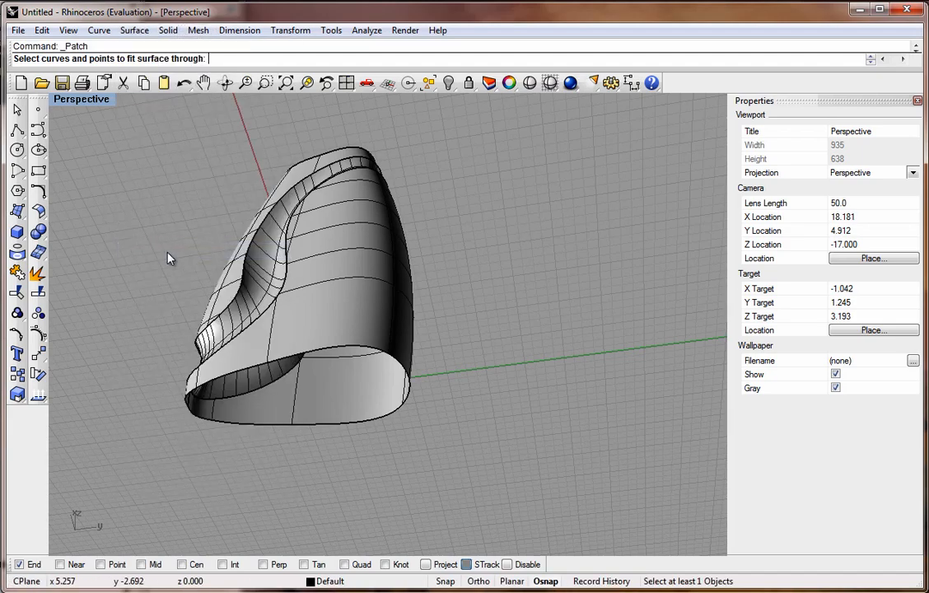
{"action": "left_click", "coordinate": [317, 354]}
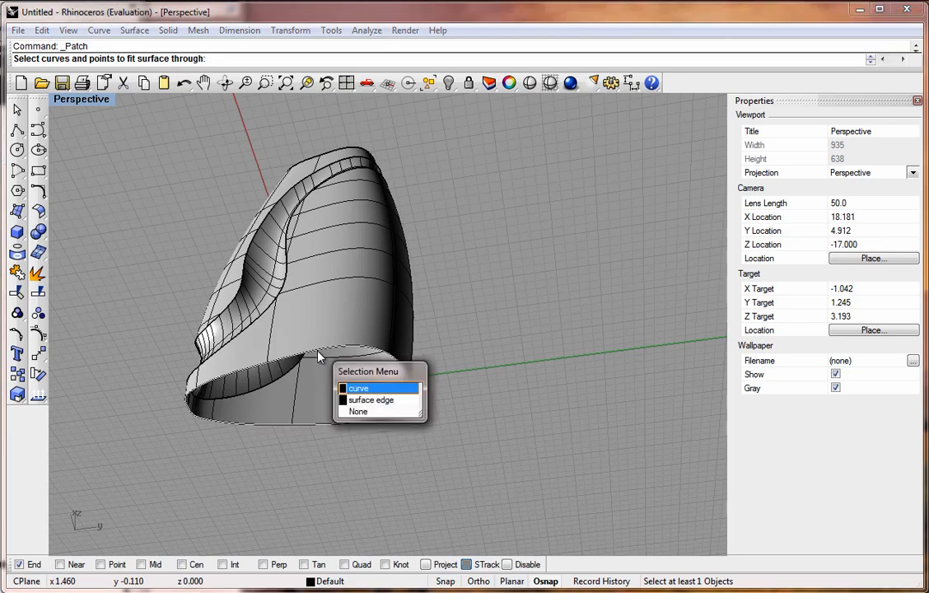
{"action": "left_click", "coordinate": [364, 400]}
{"action": "key", "text": "Return"}
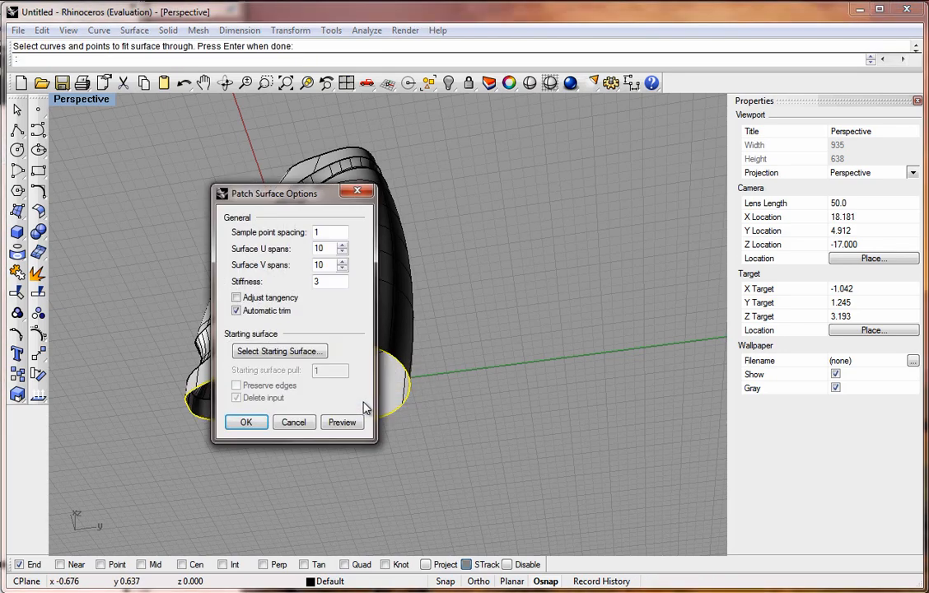
{"action": "left_click_drag", "start_coordinate": [296, 192], "coordinate": [545, 214]}
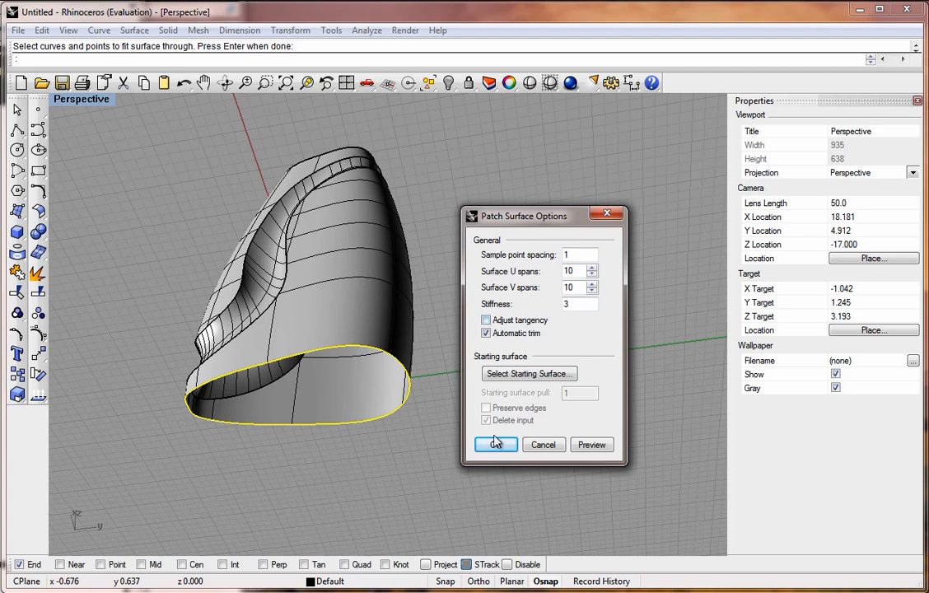
{"action": "left_click", "coordinate": [609, 444]}
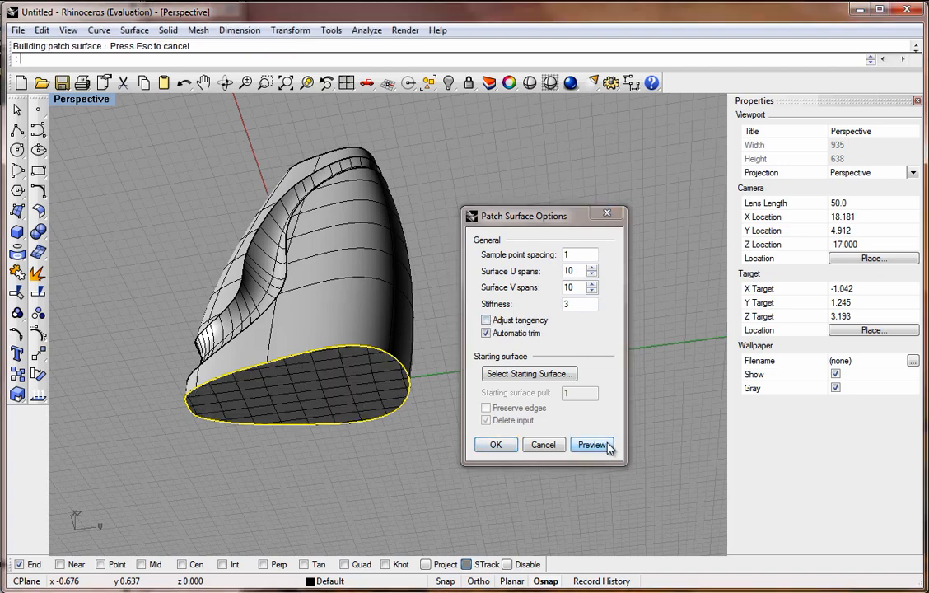
{"action": "left_click", "coordinate": [496, 445]}
In the Right view, draw an interpolated three-point curve arcing across the bottle's top below the rim.
{"action": "right_click_drag", "start_coordinate": [424, 254], "coordinate": [504, 437]}
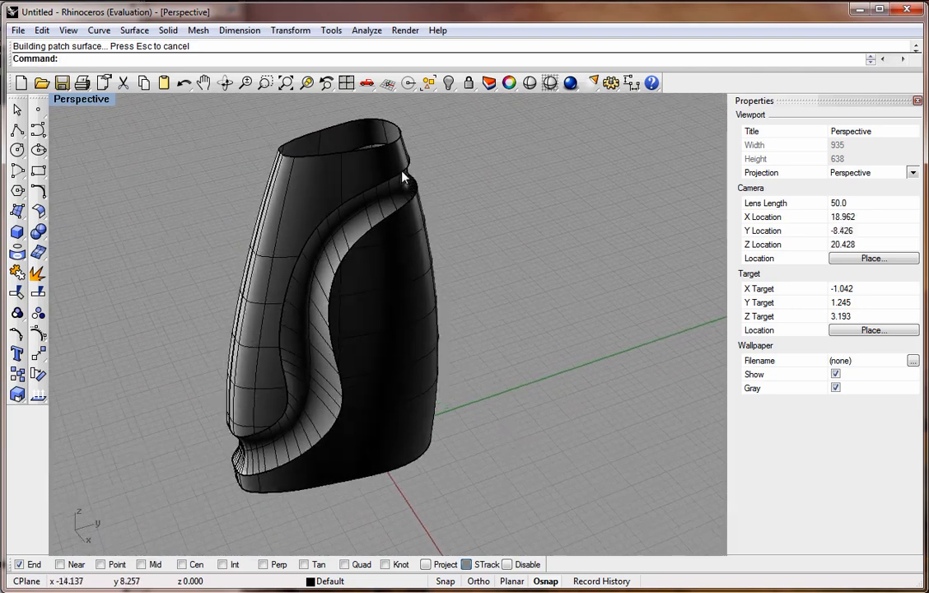
{"action": "double_click", "coordinate": [78, 99]}
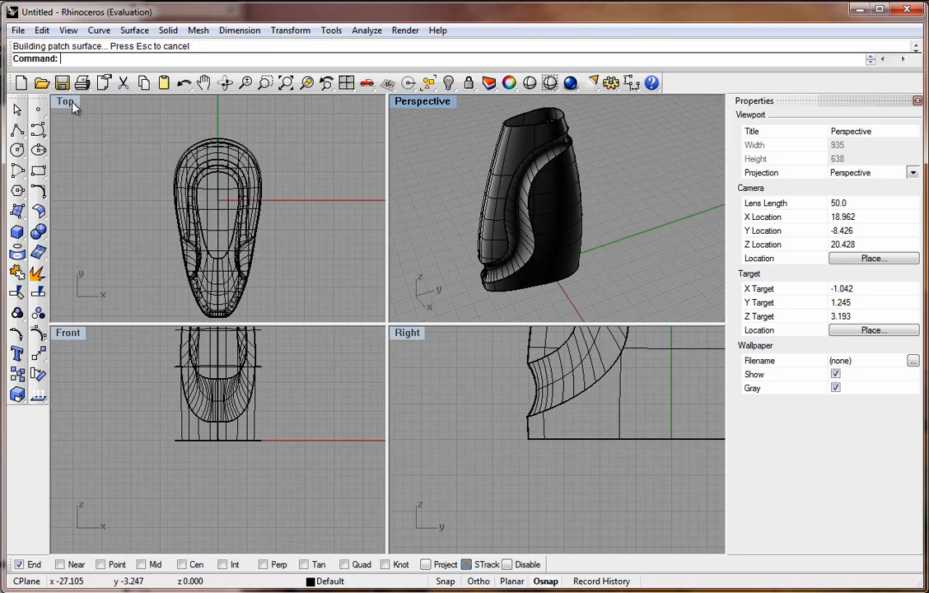
{"action": "right_click", "coordinate": [444, 405]}
{"action": "scroll", "coordinate": [470, 453], "scroll_direction": "down", "scroll_amount": 5}
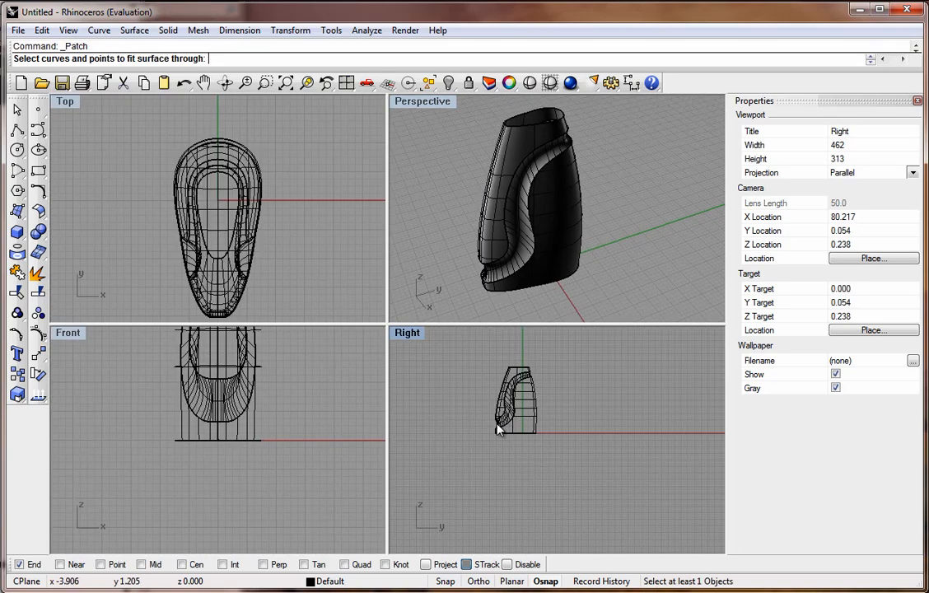
{"action": "scroll", "coordinate": [497, 428], "scroll_direction": "up", "scroll_amount": 7}
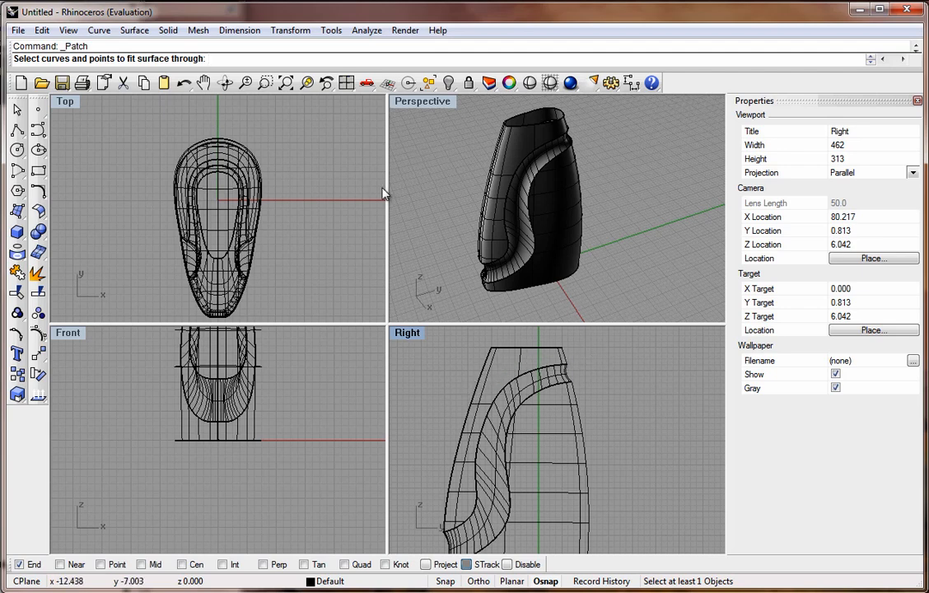
{"action": "left_click", "coordinate": [41, 136]}
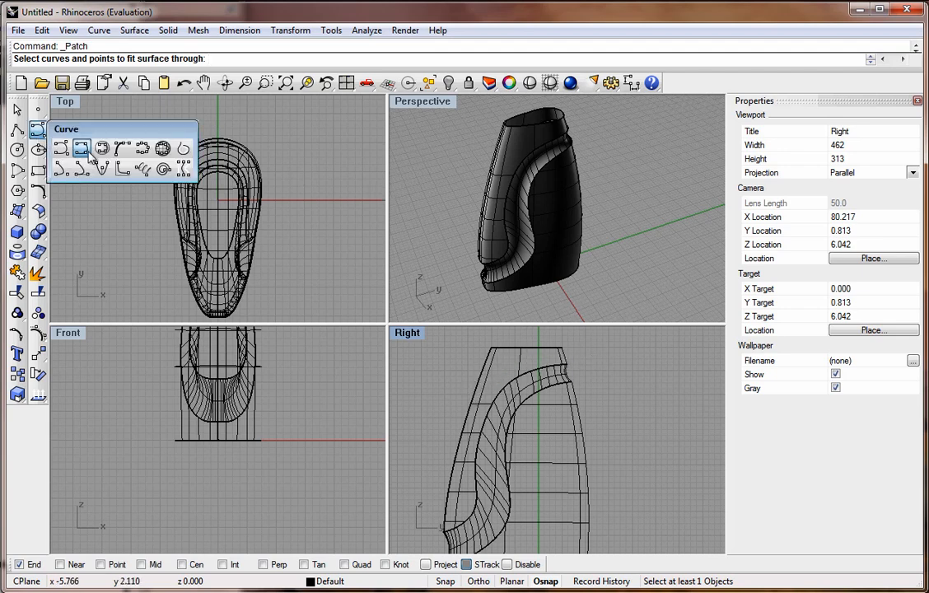
{"action": "left_click", "coordinate": [86, 154]}
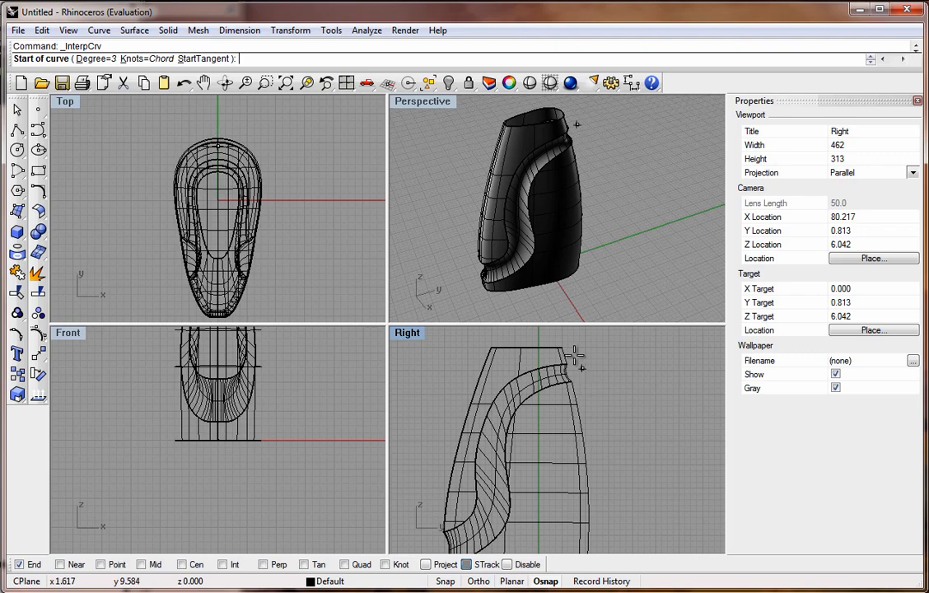
{"action": "scroll", "coordinate": [565, 352], "scroll_direction": "down", "scroll_amount": 3}
{"action": "scroll", "coordinate": [564, 353], "scroll_direction": "up", "scroll_amount": 5}
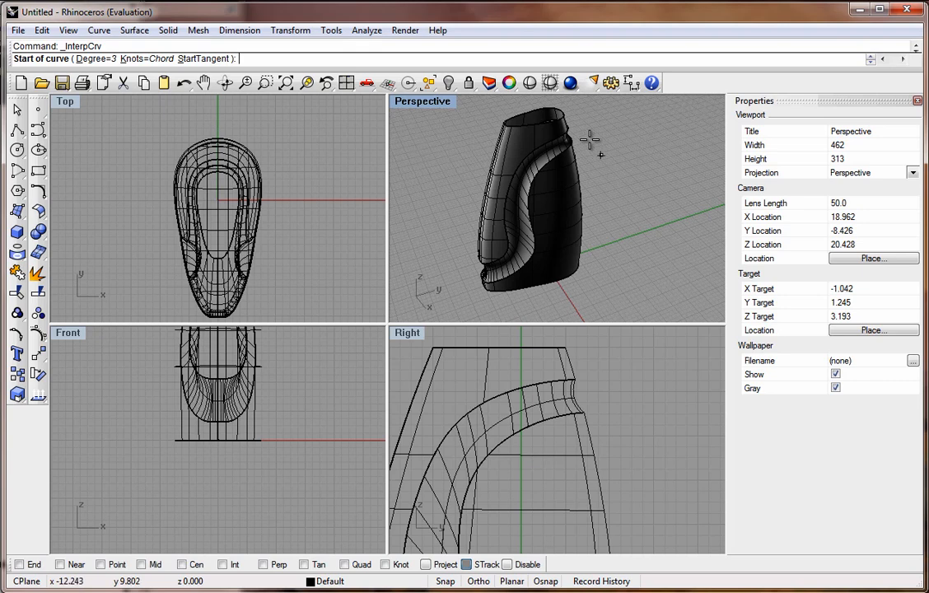
{"action": "left_click", "coordinate": [577, 355]}
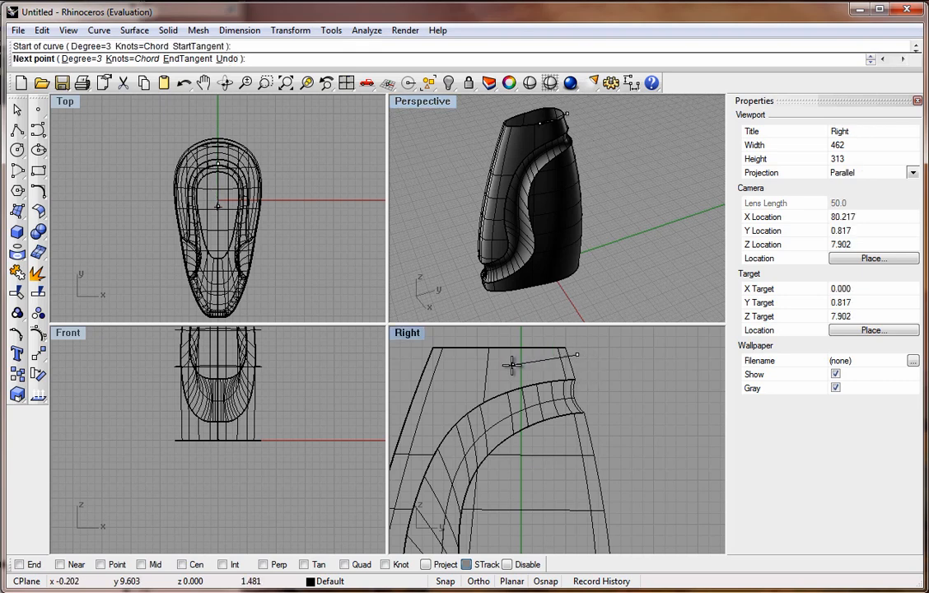
{"action": "left_click", "coordinate": [505, 363]}
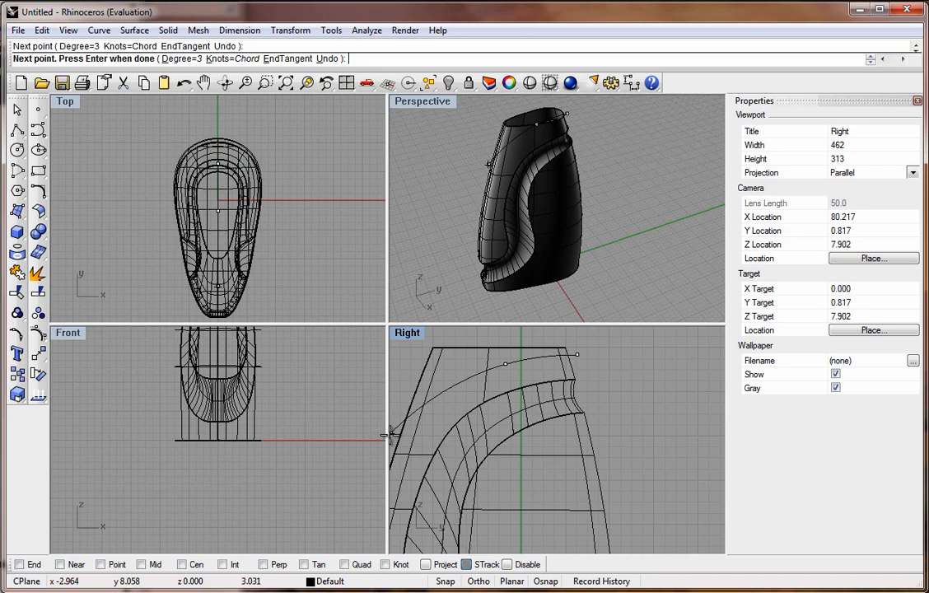
{"action": "scroll", "coordinate": [417, 429], "scroll_direction": "up", "scroll_amount": 2}
{"action": "scroll", "coordinate": [434, 432], "scroll_direction": "down", "scroll_amount": 3}
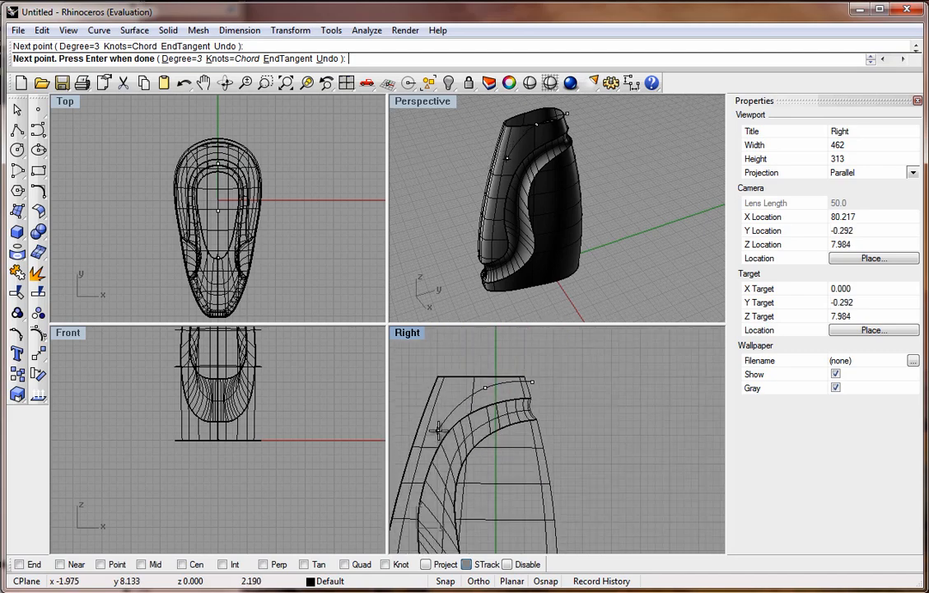
{"action": "left_click", "coordinate": [399, 443]}
{"action": "key", "text": "Return"}
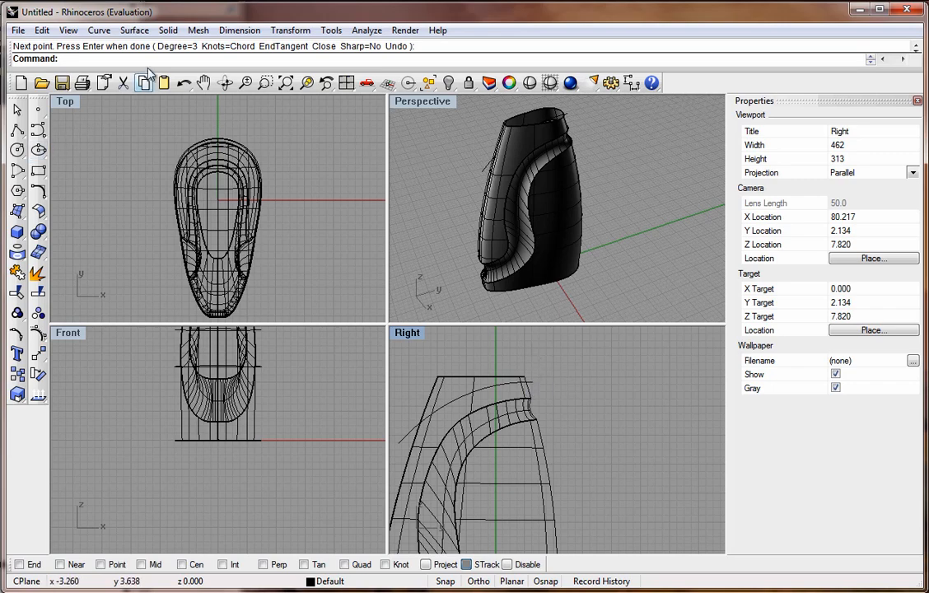
Extrude that curve straight, on both sides, into a surface extending past the bottle in the Top view.
{"action": "left_click", "coordinate": [134, 30]}
{"action": "mouse_move", "coordinate": [172, 234]}
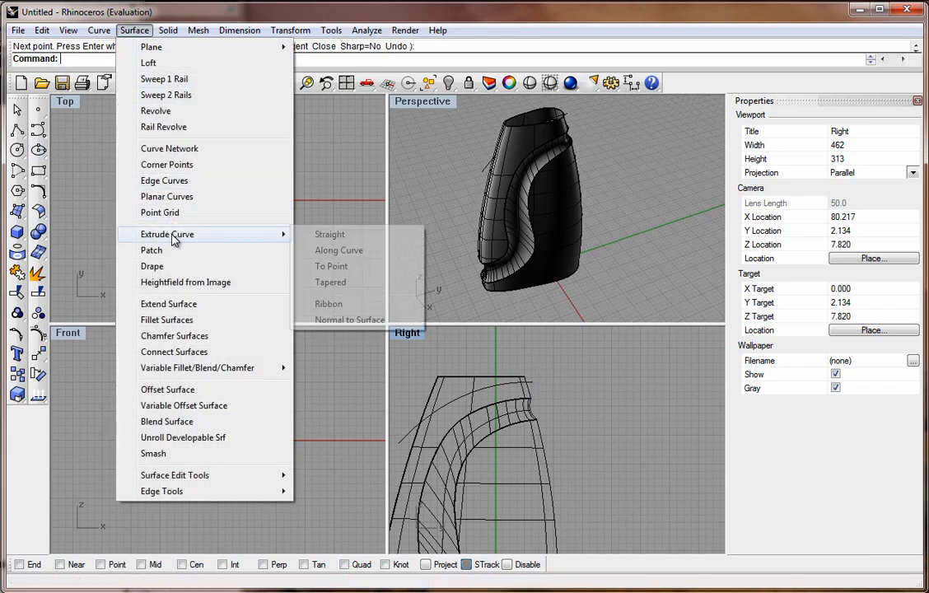
{"action": "left_click", "coordinate": [317, 235]}
{"action": "left_click", "coordinate": [486, 175]}
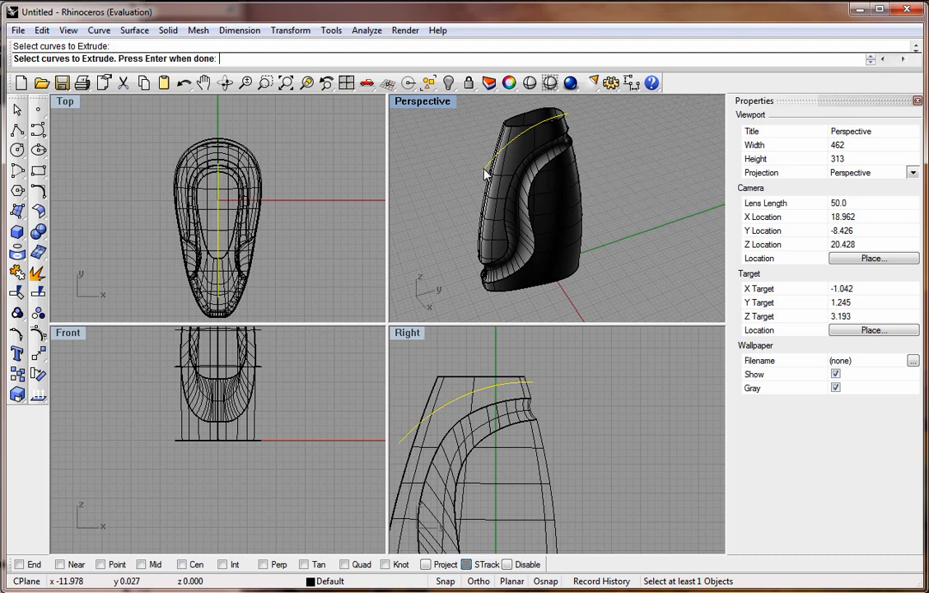
{"action": "right_click", "coordinate": [323, 239]}
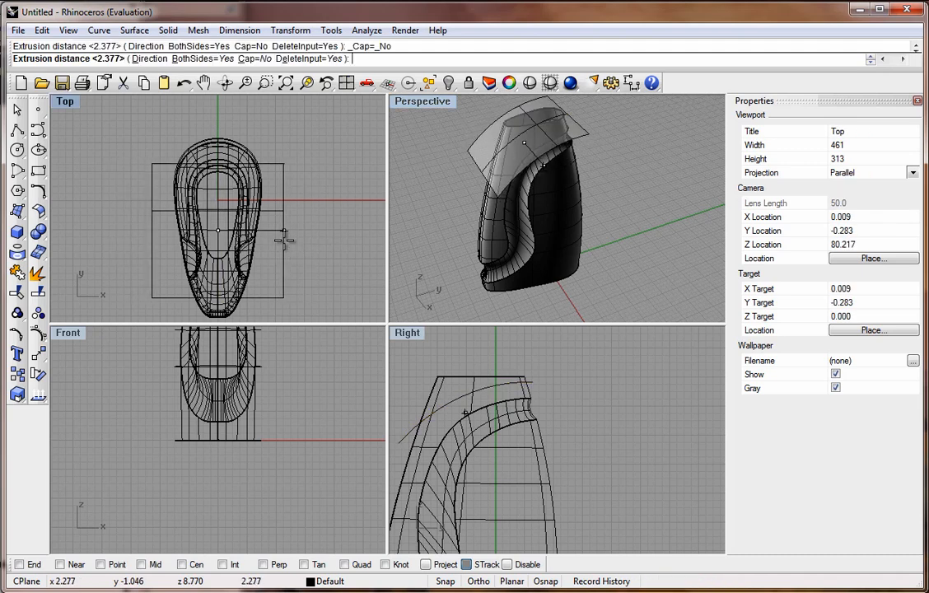
{"action": "left_click", "coordinate": [284, 240]}
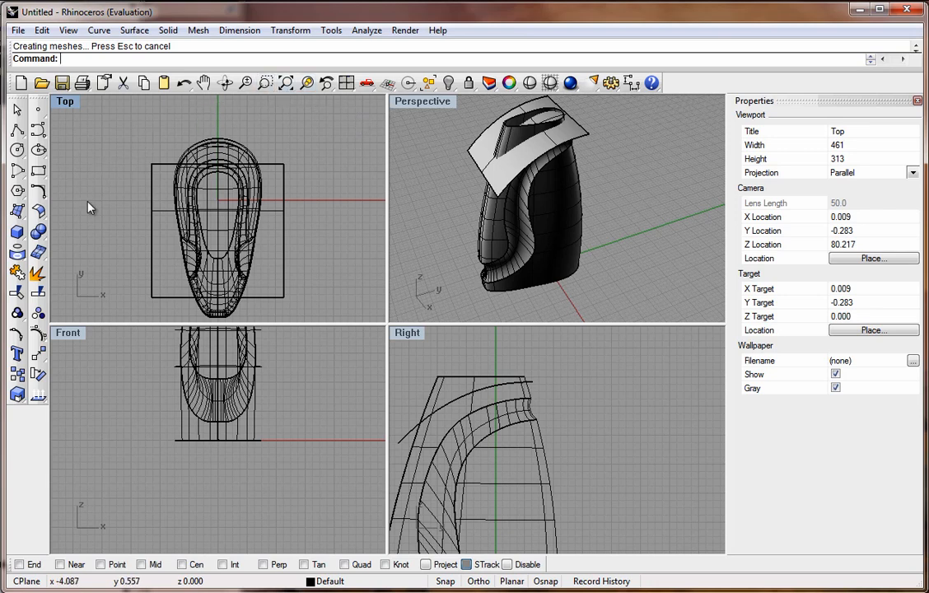
Trim away the bottle's top portion above the curved surface, using the surface and its curve as cutters.
{"action": "left_click", "coordinate": [37, 274]}
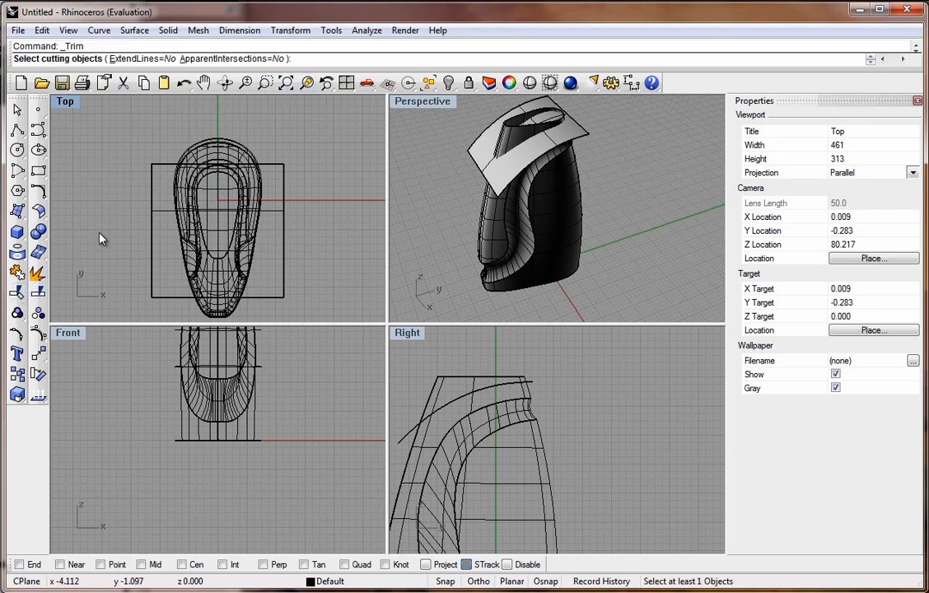
{"action": "left_click", "coordinate": [282, 297]}
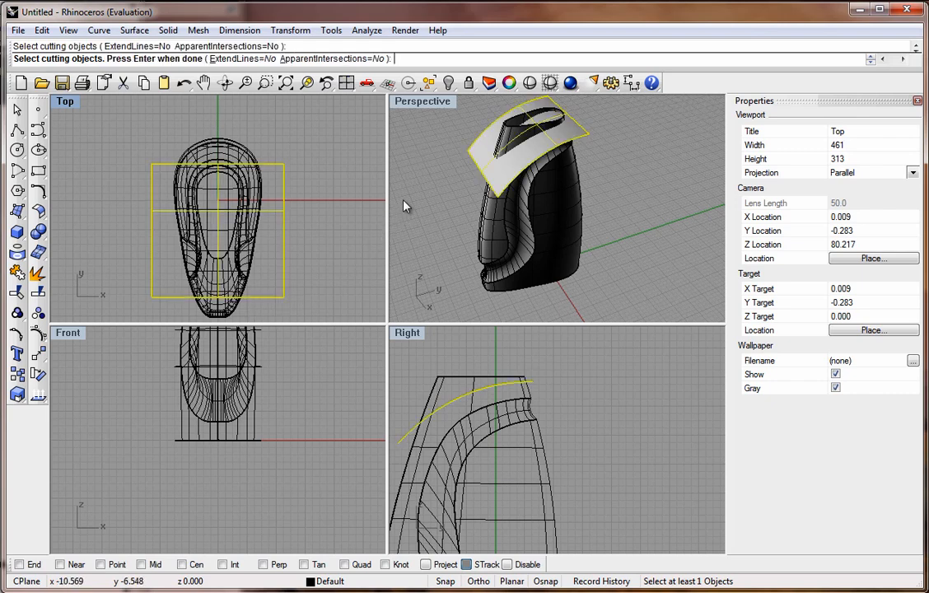
{"action": "key", "text": "Return"}
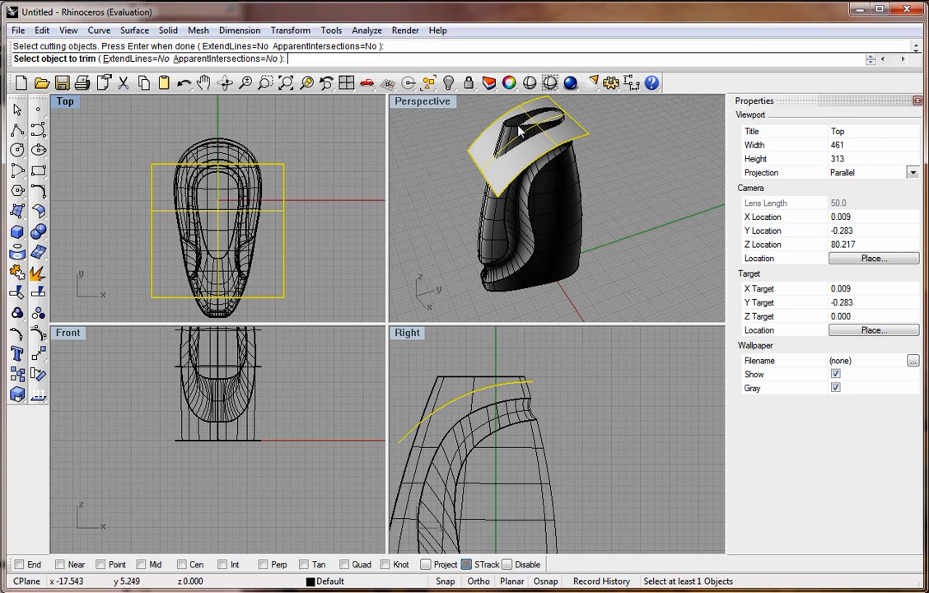
{"action": "left_click", "coordinate": [441, 386]}
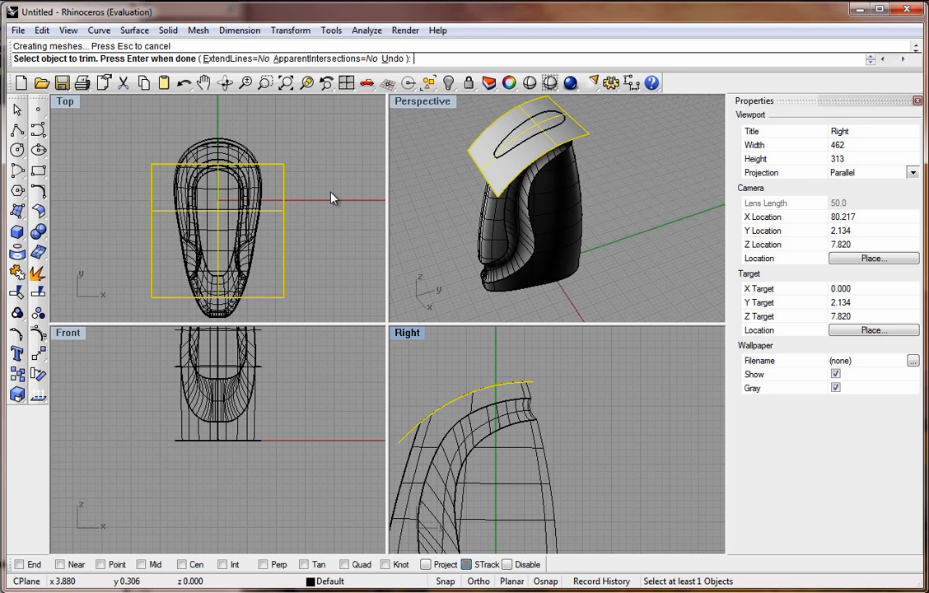
{"action": "key", "text": "Return"}
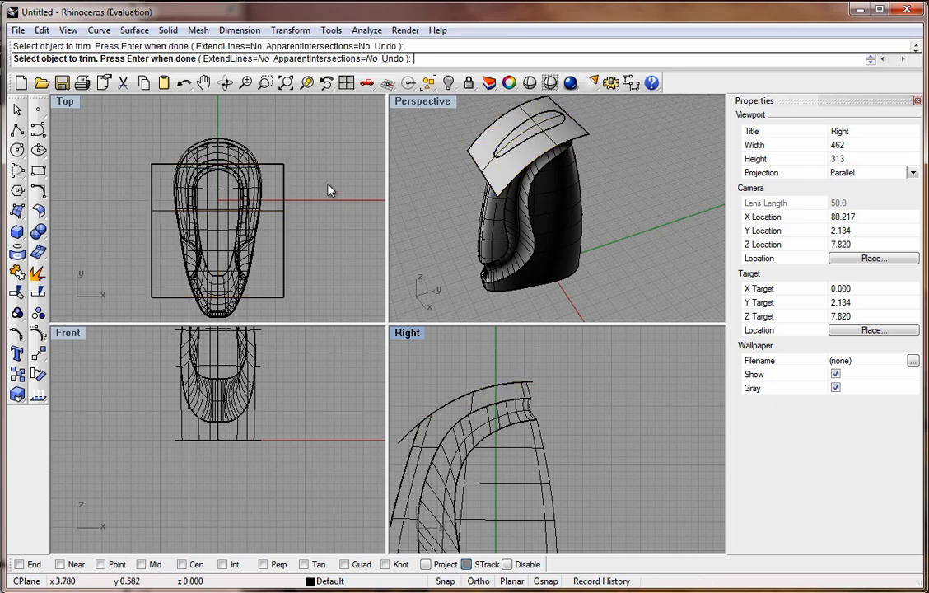
Trim the curved surface with the bottle body, removing the part that overhangs outside the bottle.
{"action": "left_click", "coordinate": [334, 159]}
{"action": "right_click", "coordinate": [334, 158]}
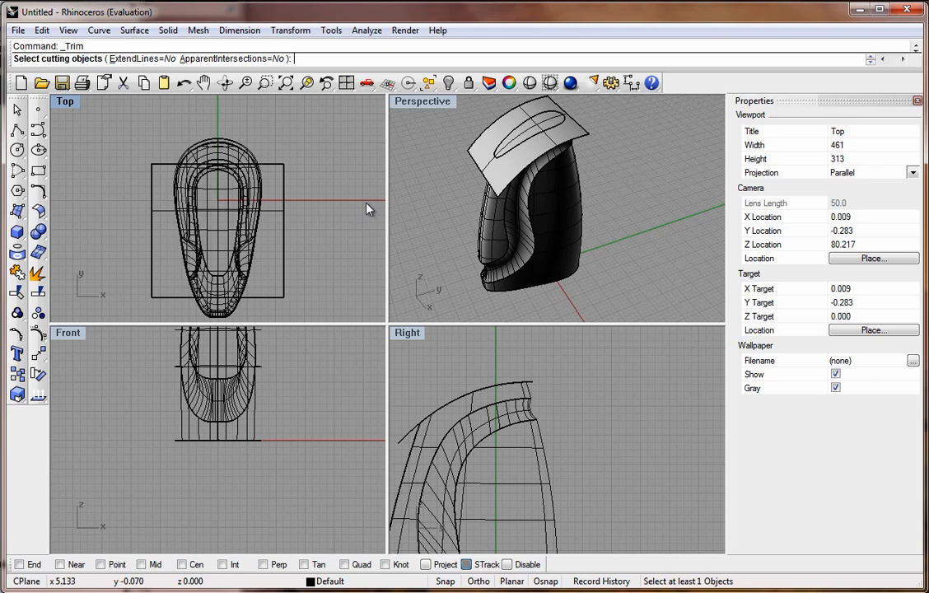
{"action": "left_click", "coordinate": [421, 443]}
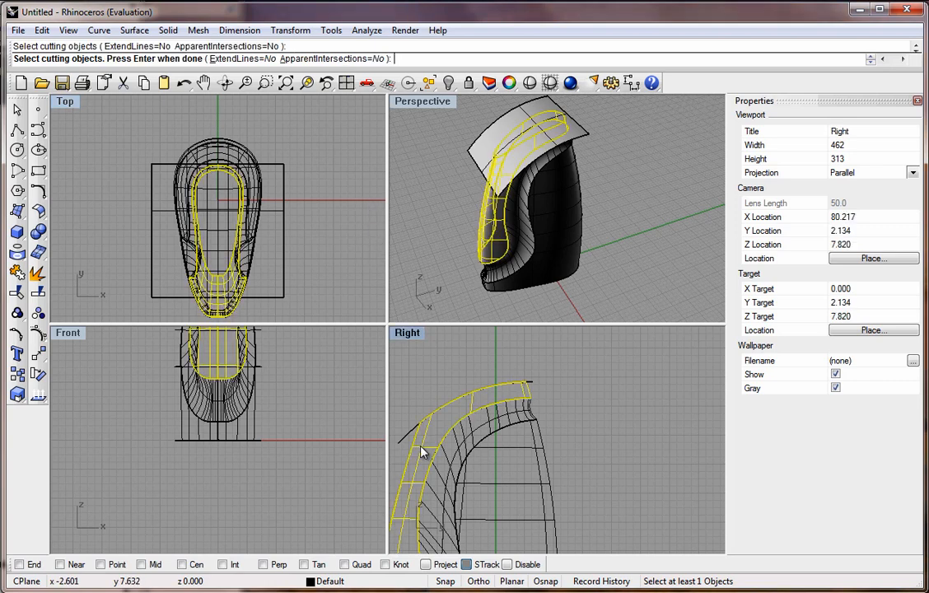
{"action": "right_click", "coordinate": [421, 377]}
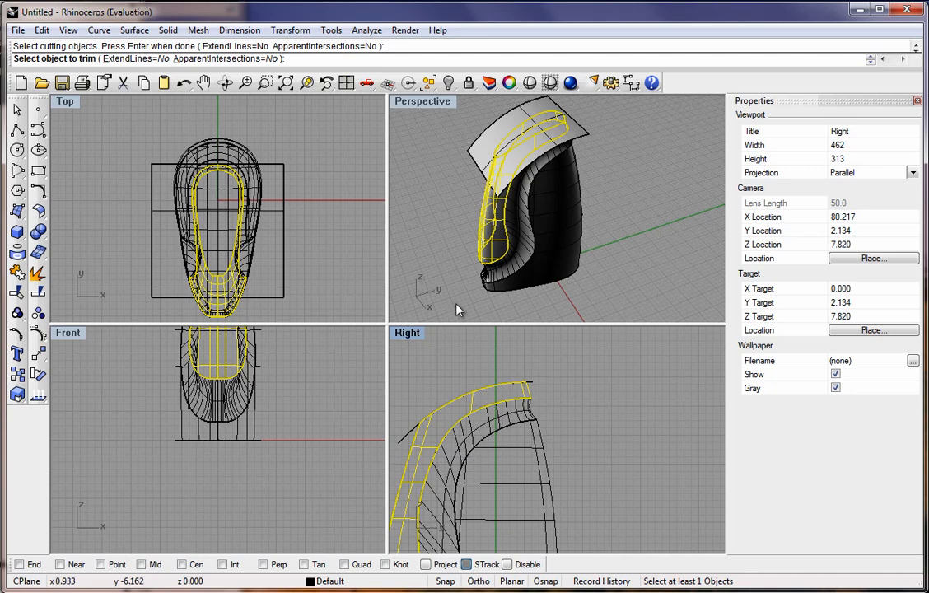
{"action": "left_click", "coordinate": [475, 161]}
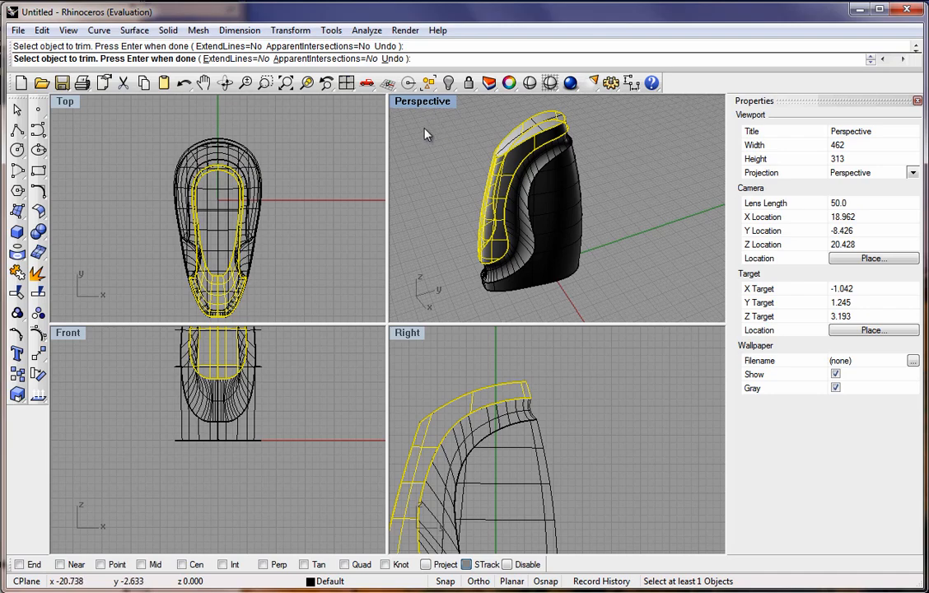
{"action": "key", "text": "Return"}
{"action": "mouse_move", "coordinate": [471, 172]}
{"action": "right_mouse_down"}
{"action": "mouse_move", "coordinate": [518, 208]}
{"action": "mouse_move", "coordinate": [436, 152]}
{"action": "mouse_move", "coordinate": [441, 143]}
{"action": "mouse_move", "coordinate": [552, 178]}
{"action": "mouse_move", "coordinate": [660, 160]}
{"action": "mouse_move", "coordinate": [465, 153]}
{"action": "right_mouse_up"}
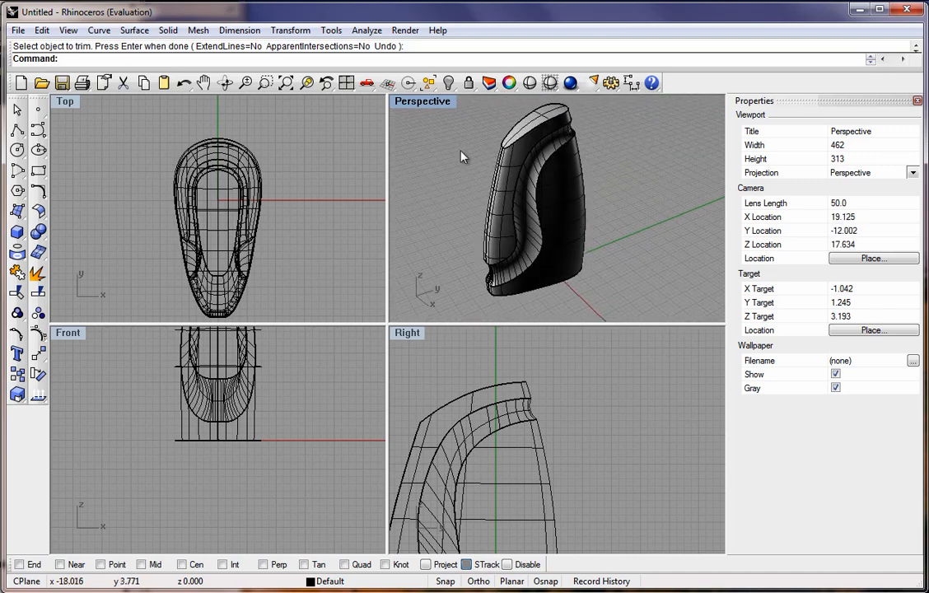
Try to calculate the volume of the bottle's side surface with Mass Properties Volume.
{"action": "left_click", "coordinate": [368, 31]}
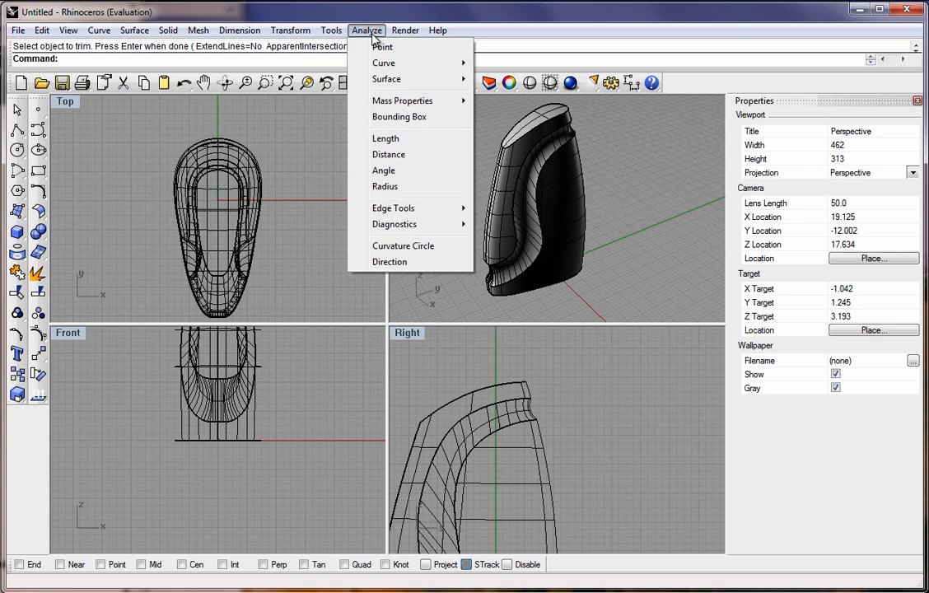
{"action": "mouse_move", "coordinate": [410, 100]}
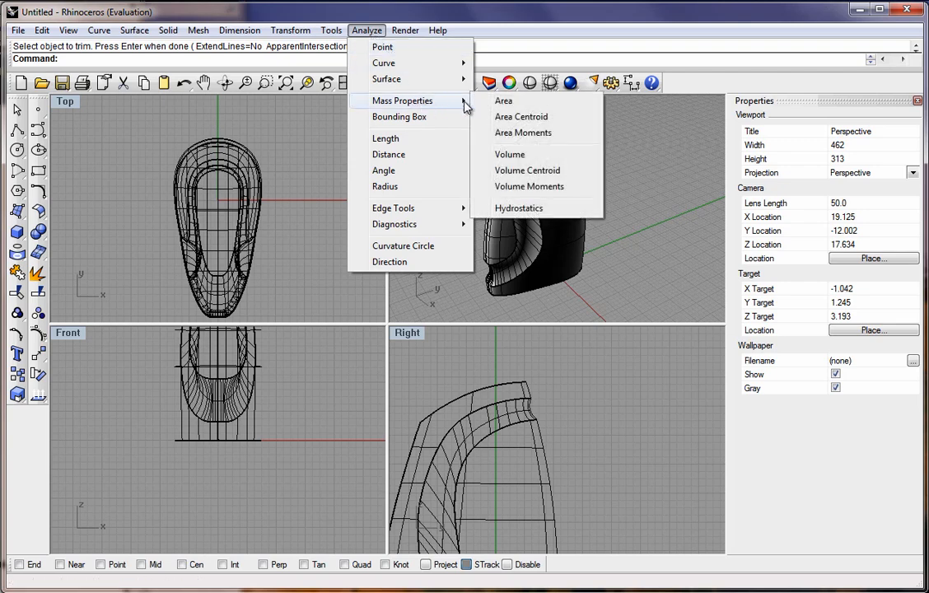
{"action": "left_click", "coordinate": [509, 154]}
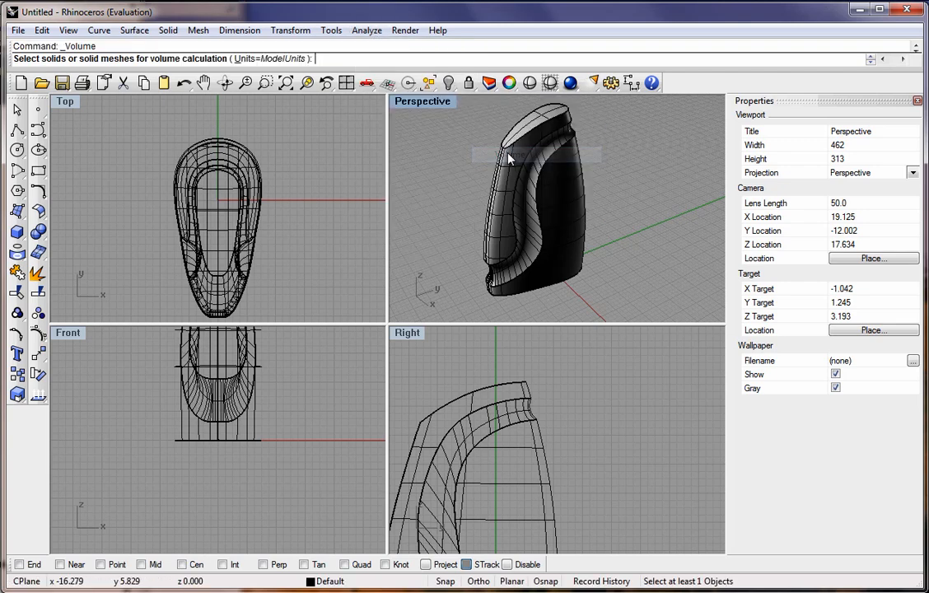
{"action": "left_click", "coordinate": [498, 206]}
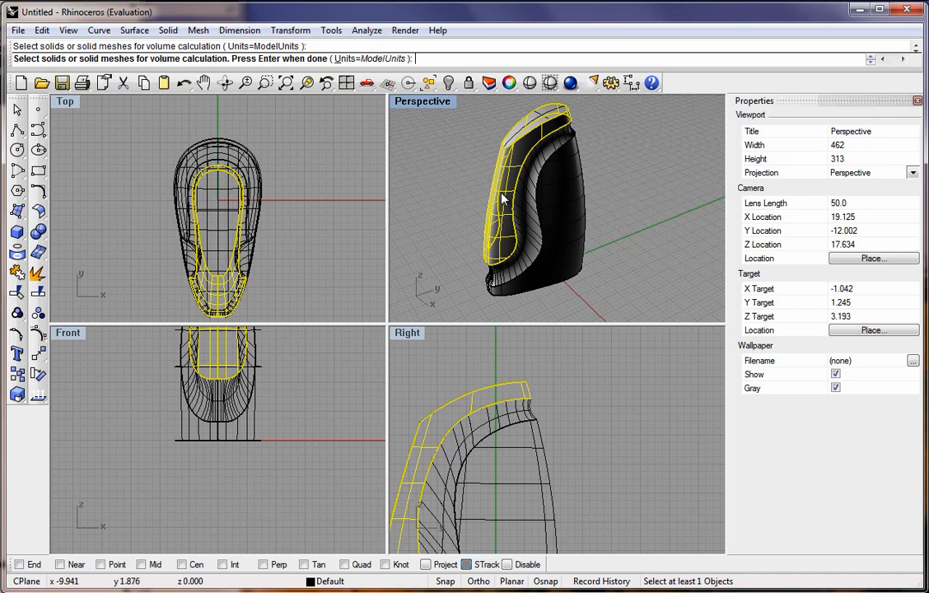
{"action": "key", "text": "Return"}
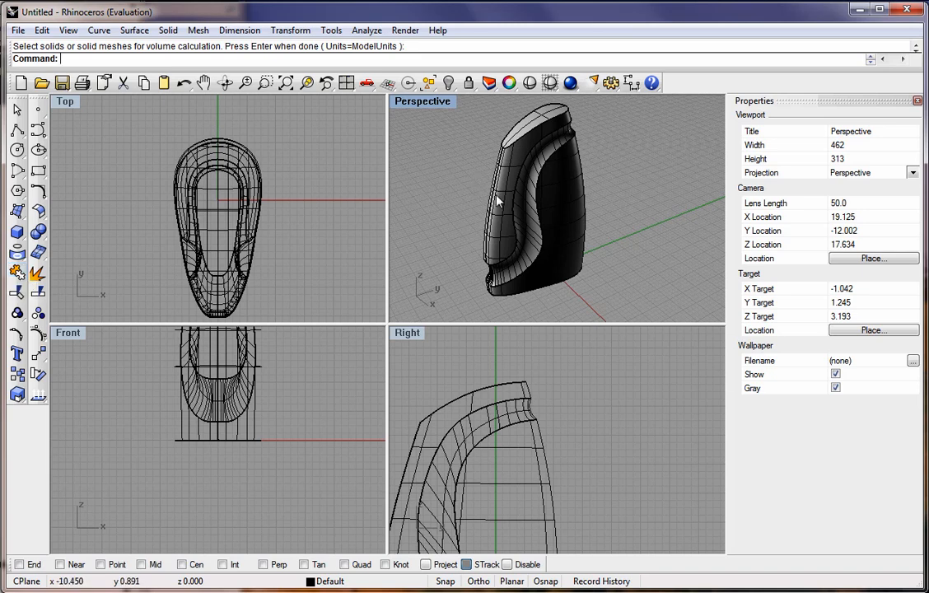
Join the bottle's top cap, body and remaining surfaces into a single polysurface.
{"action": "left_click", "coordinate": [17, 271]}
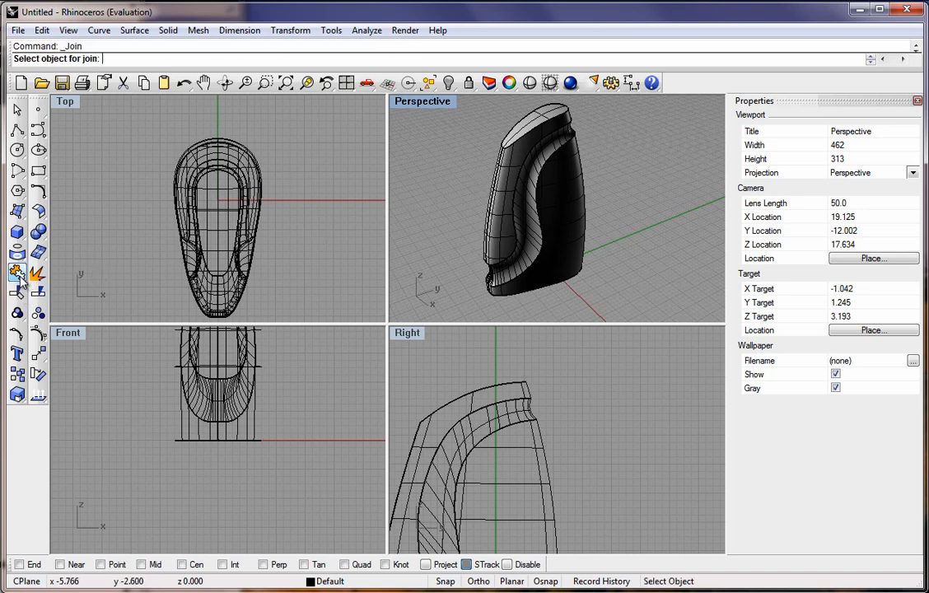
{"action": "left_click", "coordinate": [517, 138]}
{"action": "left_click", "coordinate": [505, 157]}
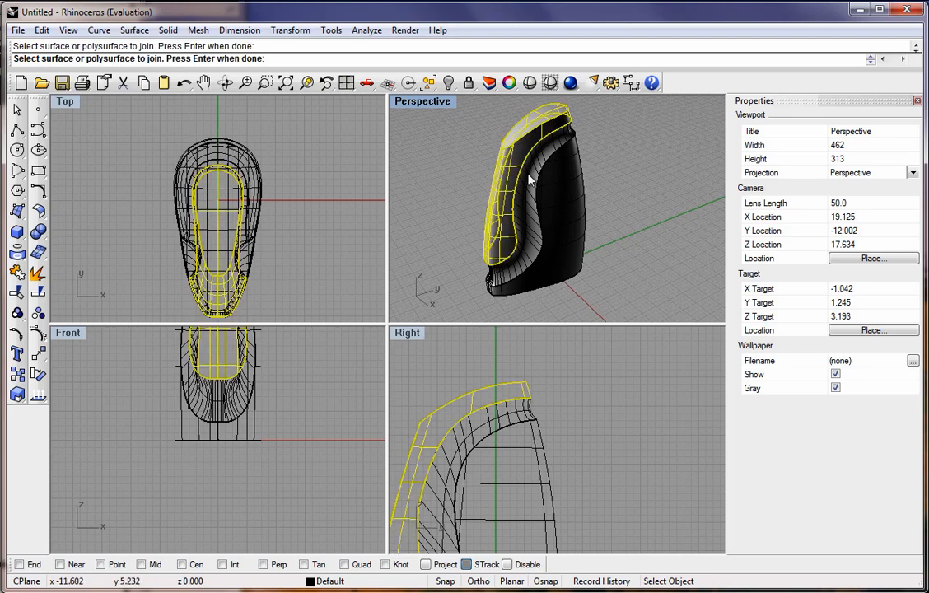
{"action": "left_click", "coordinate": [530, 182]}
{"action": "left_click", "coordinate": [554, 192]}
{"action": "right_click_drag", "start_coordinate": [556, 192], "coordinate": [425, 140]}
{"action": "key", "text": "Return"}
Calculate the volume of the joined bottle with Mass Properties Volume.
{"action": "left_click", "coordinate": [366, 30]}
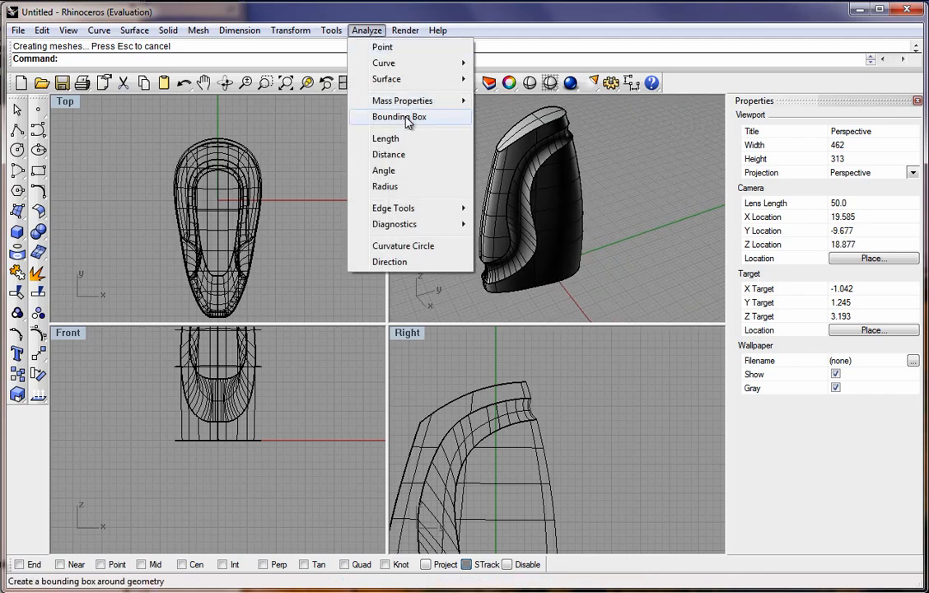
{"action": "mouse_move", "coordinate": [436, 106]}
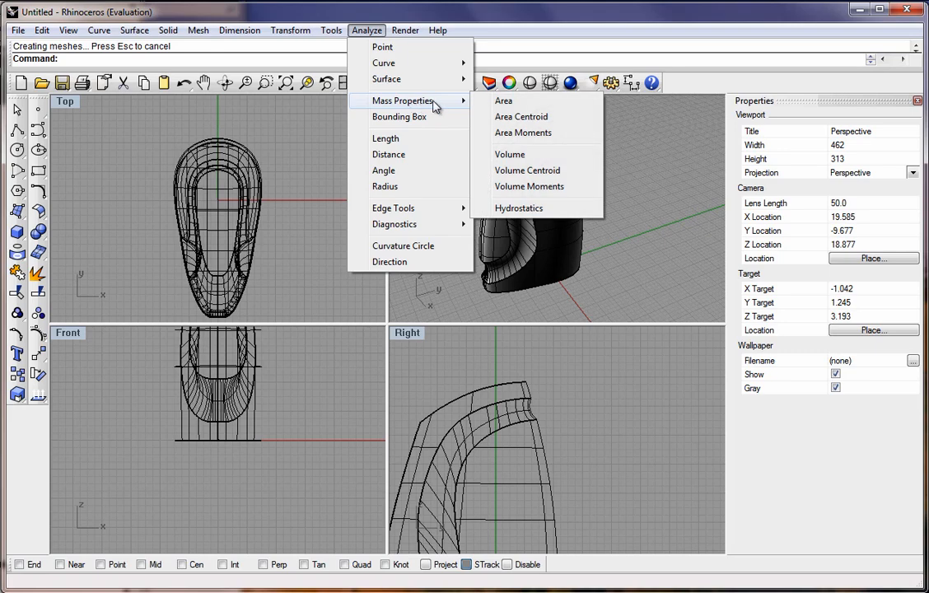
{"action": "left_click", "coordinate": [509, 155]}
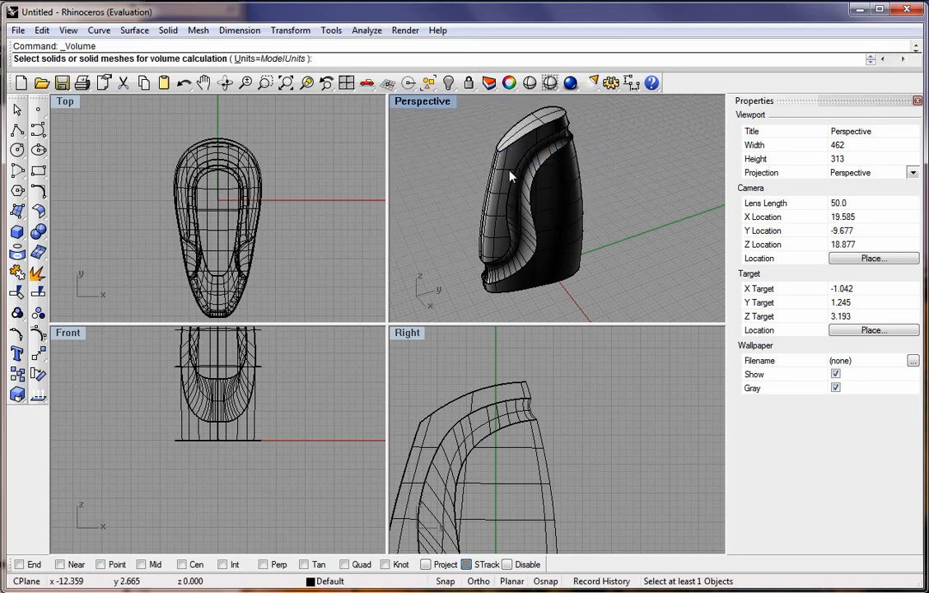
{"action": "left_click", "coordinate": [511, 175]}
{"action": "key", "text": "Return"}
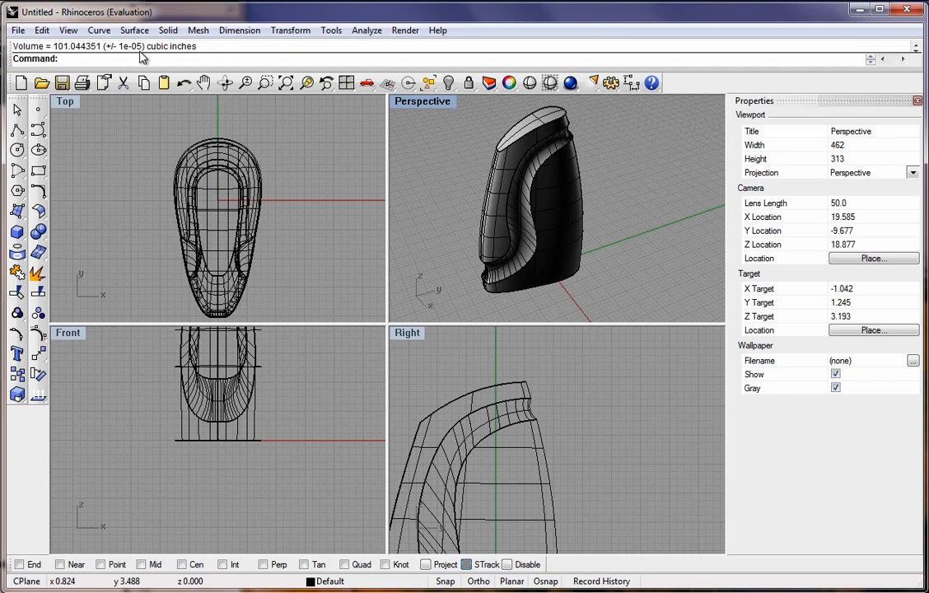
Undo the last two operations and redo the trim.
{"action": "right_click_drag", "start_coordinate": [478, 172], "coordinate": [435, 181]}
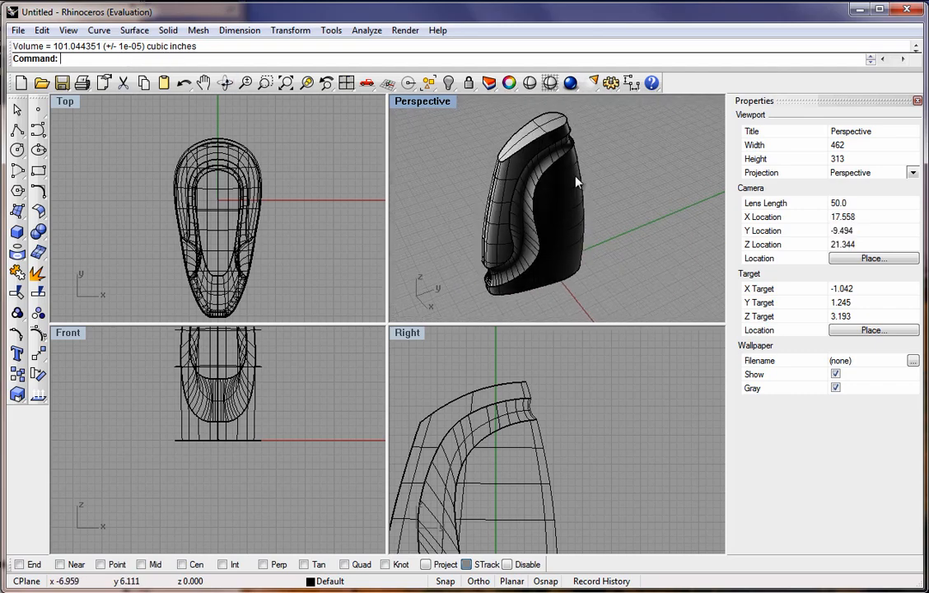
{"action": "right_click_drag", "start_coordinate": [576, 180], "coordinate": [529, 181]}
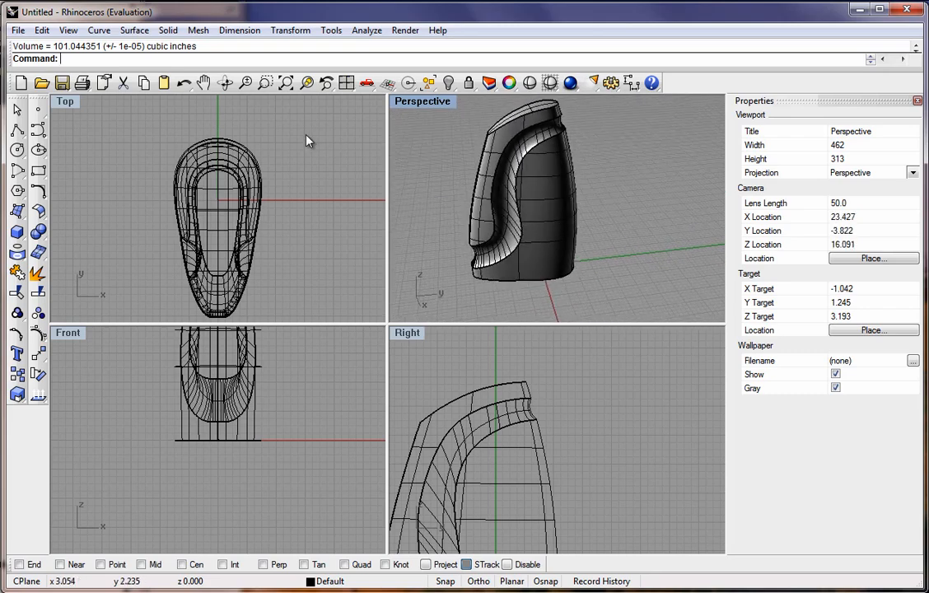
{"action": "left_click", "coordinate": [184, 86]}
{"action": "left_click", "coordinate": [184, 86]}
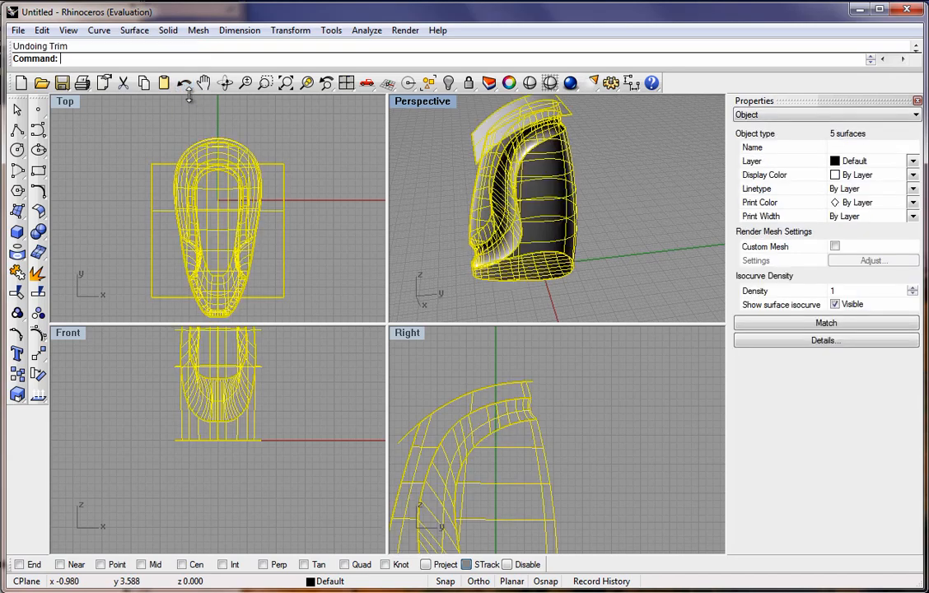
{"action": "right_click", "coordinate": [184, 86]}
{"action": "left_click", "coordinate": [455, 160]}
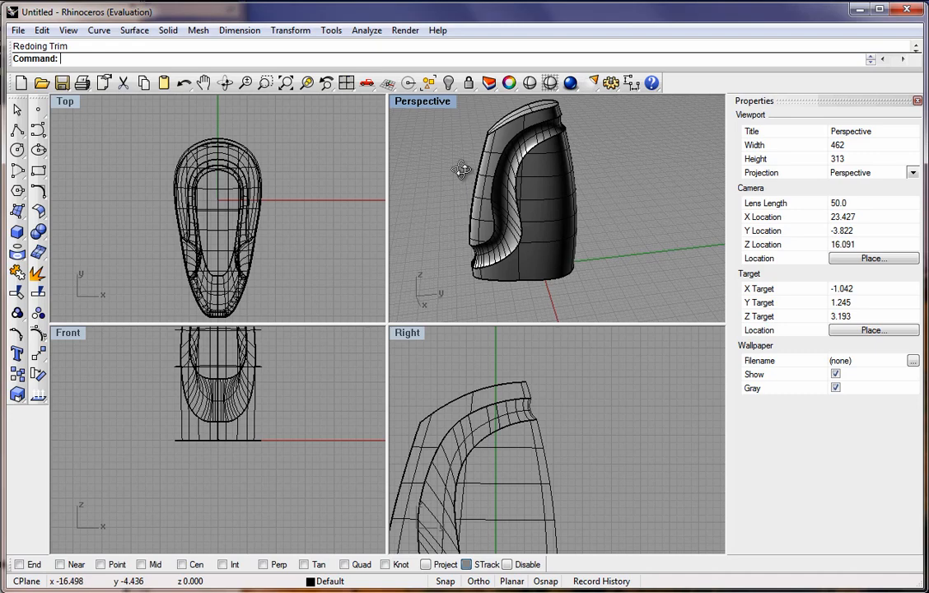
{"action": "left_click", "coordinate": [504, 206]}
{"action": "left_click", "coordinate": [444, 174]}
{"action": "right_click_drag", "start_coordinate": [444, 174], "coordinate": [506, 181]}
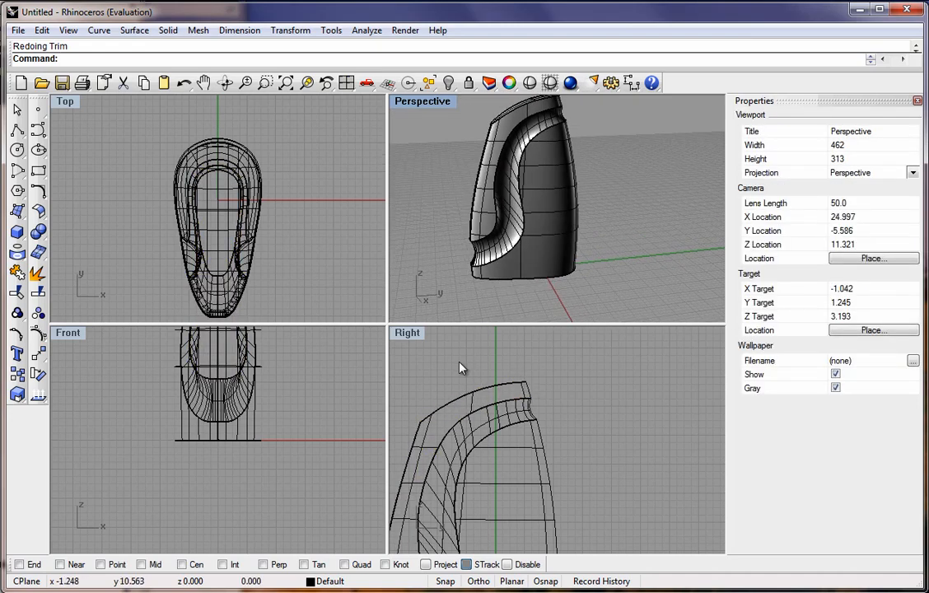
Draw a closed interpolated curve outlining an oval grip recess on the bottle's side handle in the Right view.
{"action": "double_click", "coordinate": [413, 338]}
{"action": "scroll", "coordinate": [405, 257], "scroll_direction": "down", "scroll_amount": 5}
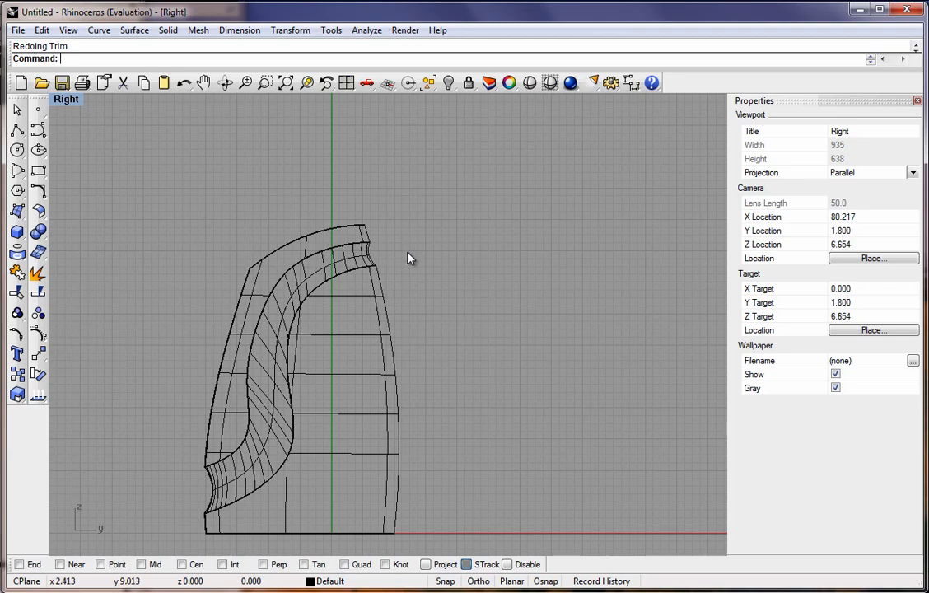
{"action": "scroll", "coordinate": [323, 364], "scroll_direction": "up", "scroll_amount": 4}
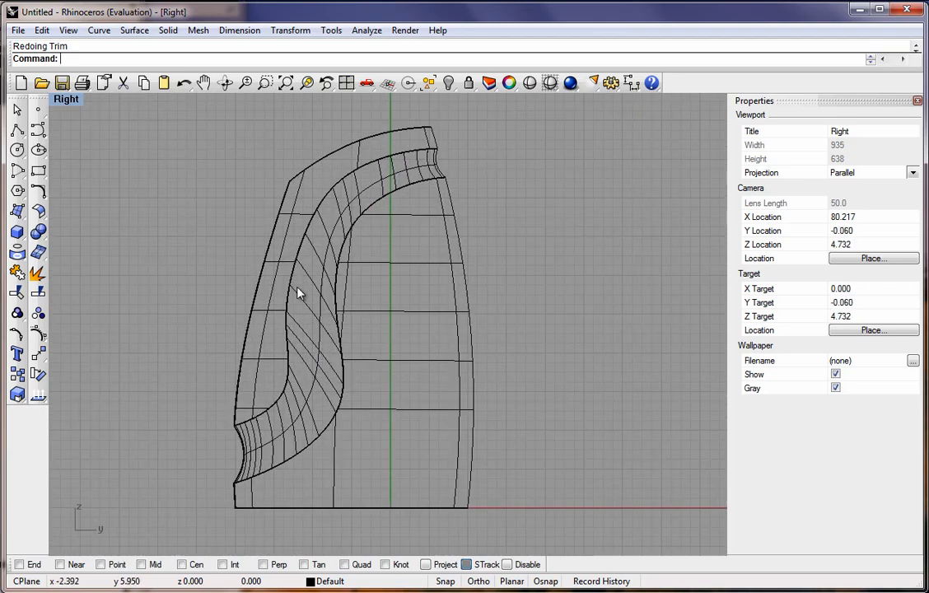
{"action": "left_click", "coordinate": [43, 132]}
{"action": "left_click", "coordinate": [82, 147]}
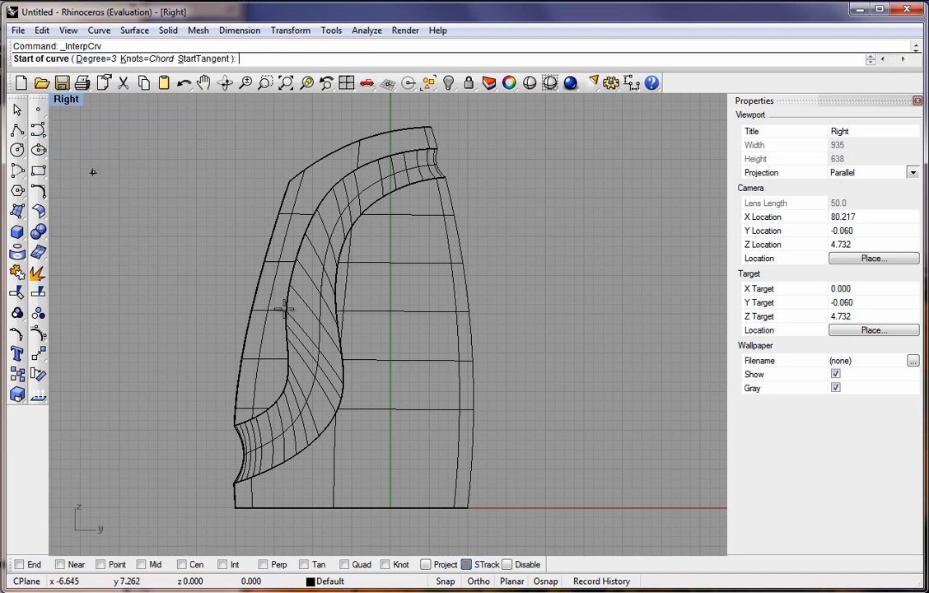
{"action": "scroll", "coordinate": [321, 265], "scroll_direction": "up", "scroll_amount": 5}
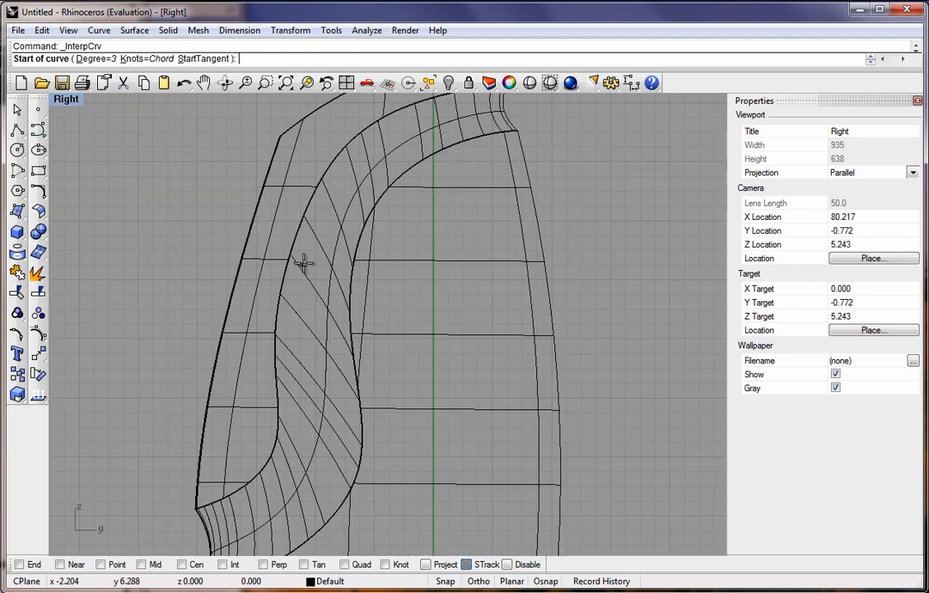
{"action": "left_click", "coordinate": [311, 241]}
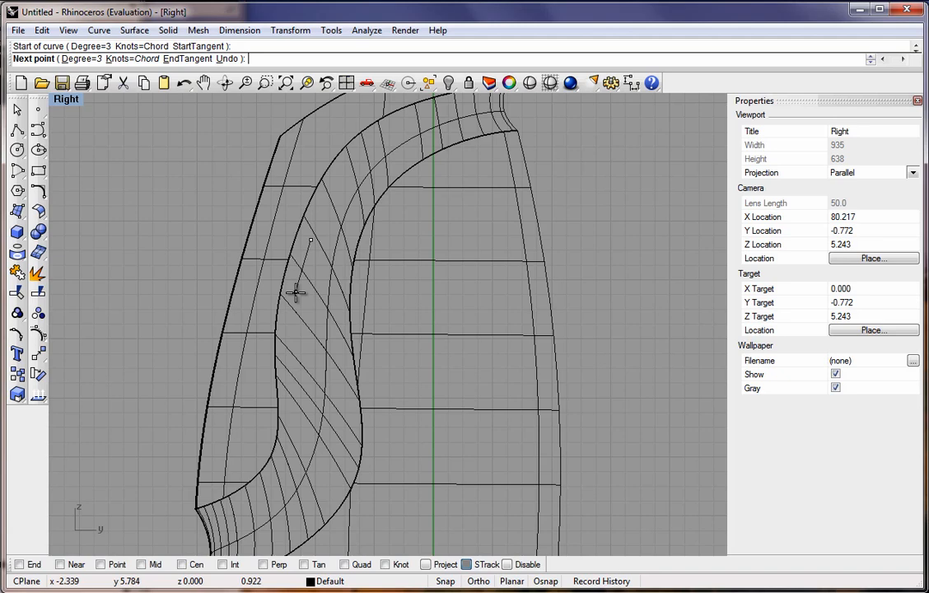
{"action": "left_click", "coordinate": [296, 292]}
{"action": "left_click", "coordinate": [293, 364]}
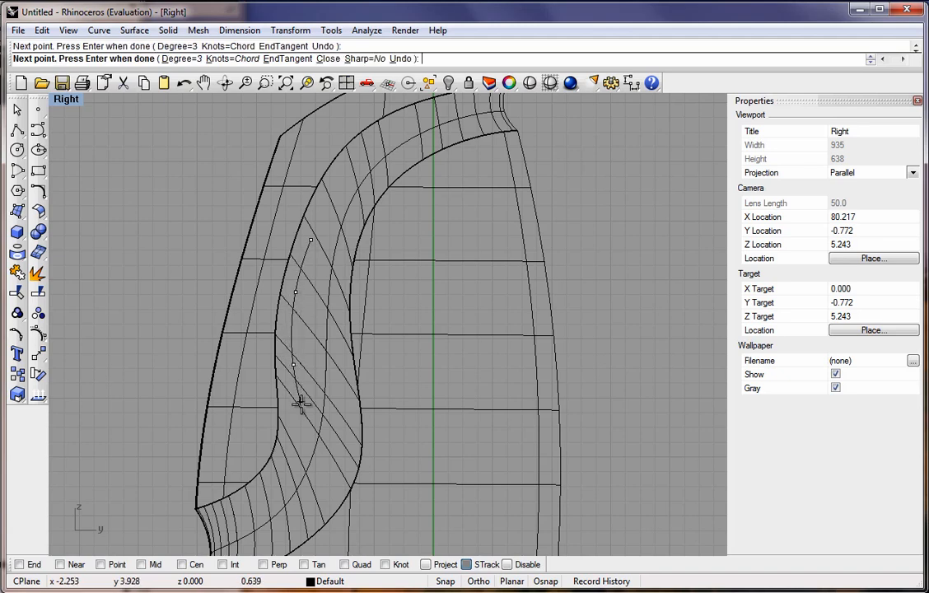
{"action": "left_click", "coordinate": [302, 409]}
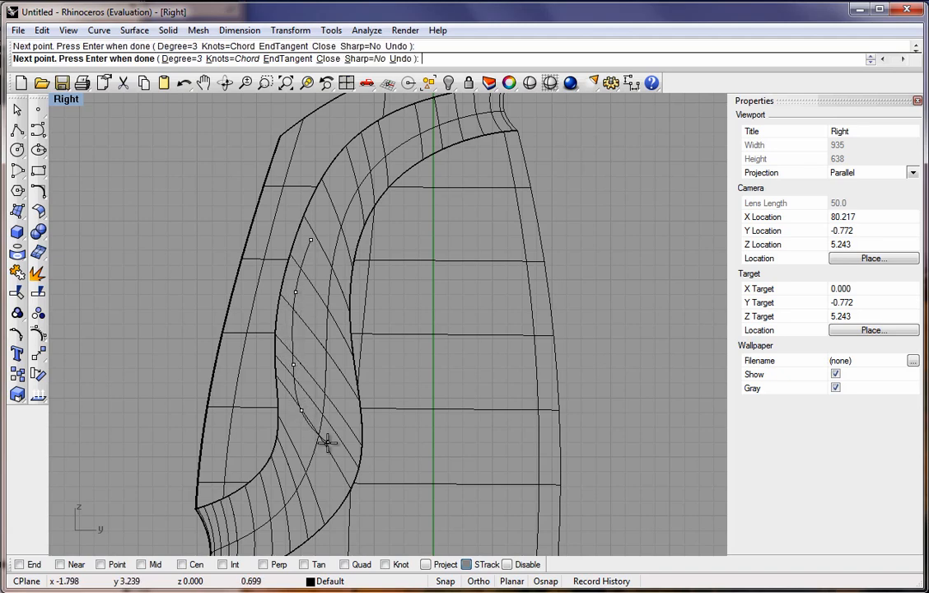
{"action": "left_click", "coordinate": [338, 436]}
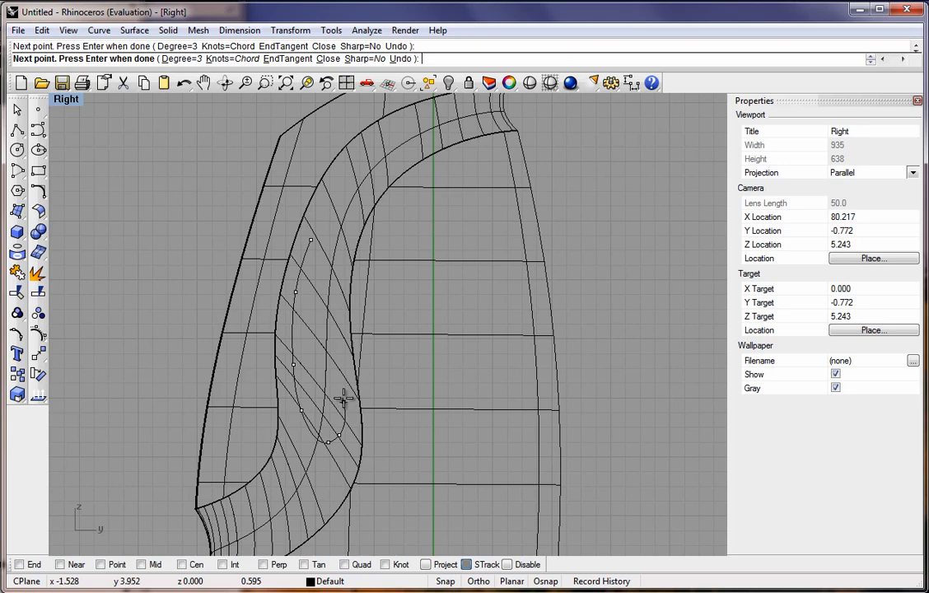
{"action": "left_click", "coordinate": [339, 326]}
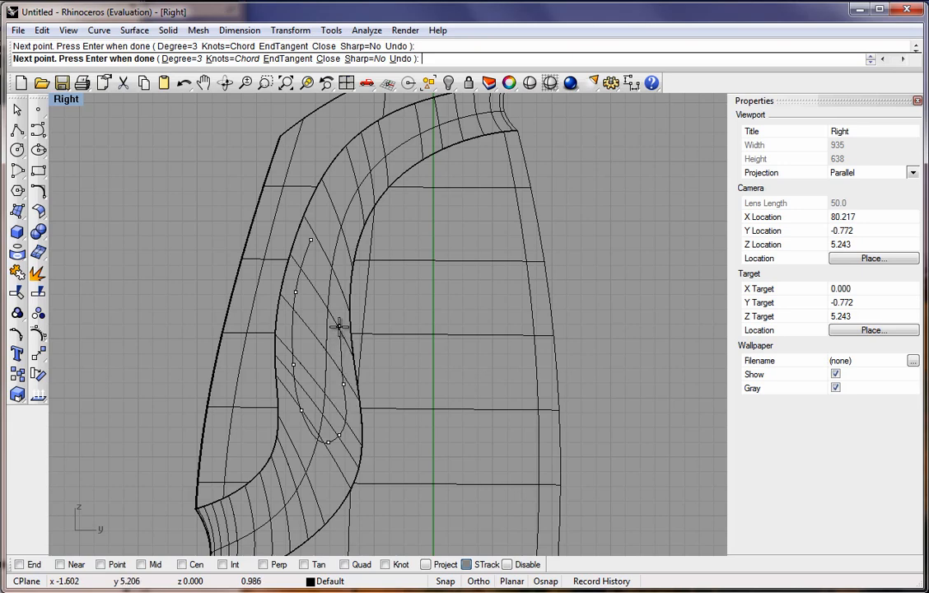
{"action": "left_click", "coordinate": [340, 271]}
{"action": "left_click", "coordinate": [346, 240]}
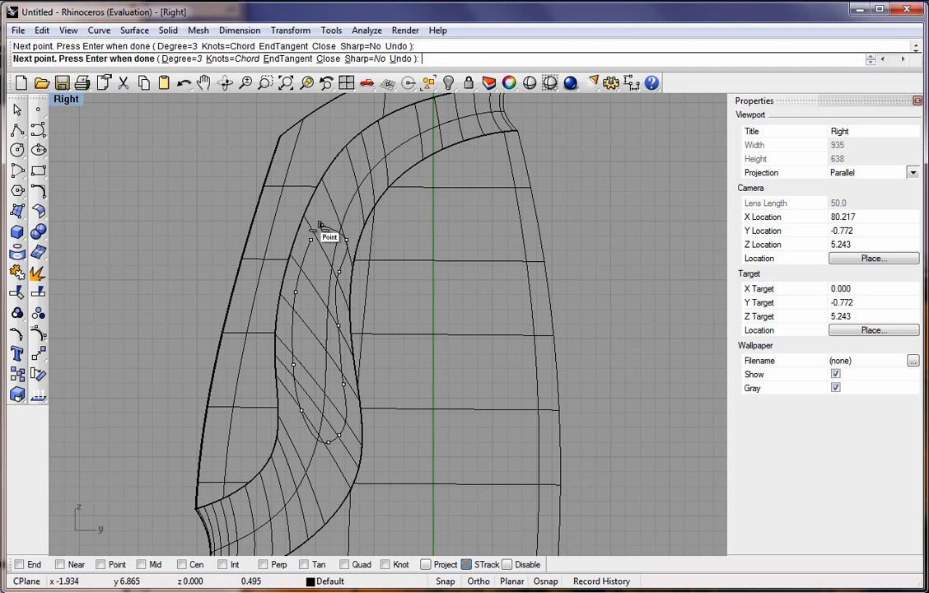
{"action": "left_click", "coordinate": [337, 217]}
{"action": "left_click", "coordinate": [322, 226]}
{"action": "left_click", "coordinate": [316, 237]}
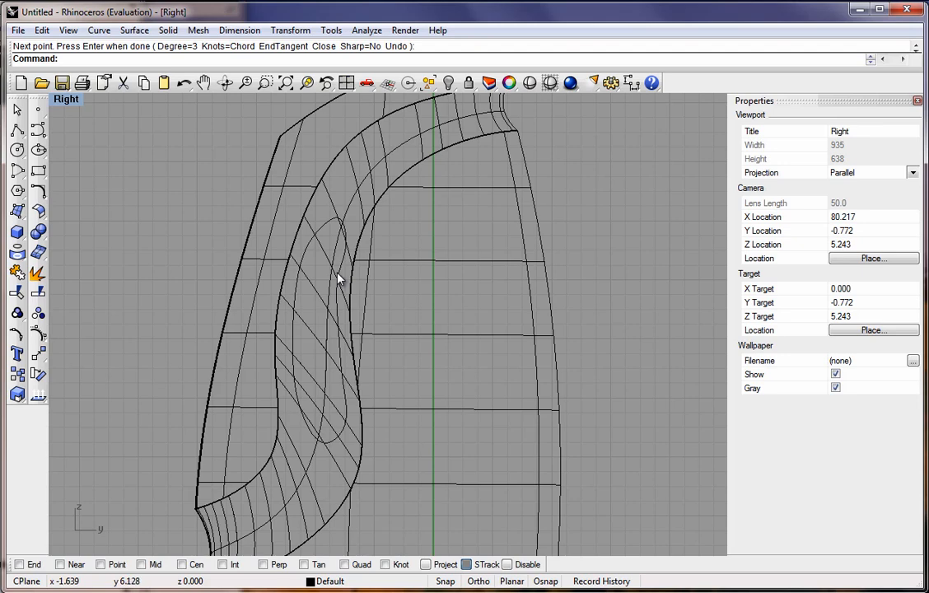
Extrude the oval curve straight across the bottle's width into a surface.
{"action": "scroll", "coordinate": [338, 278], "scroll_direction": "up", "scroll_amount": 1}
{"action": "double_click", "coordinate": [61, 101]}
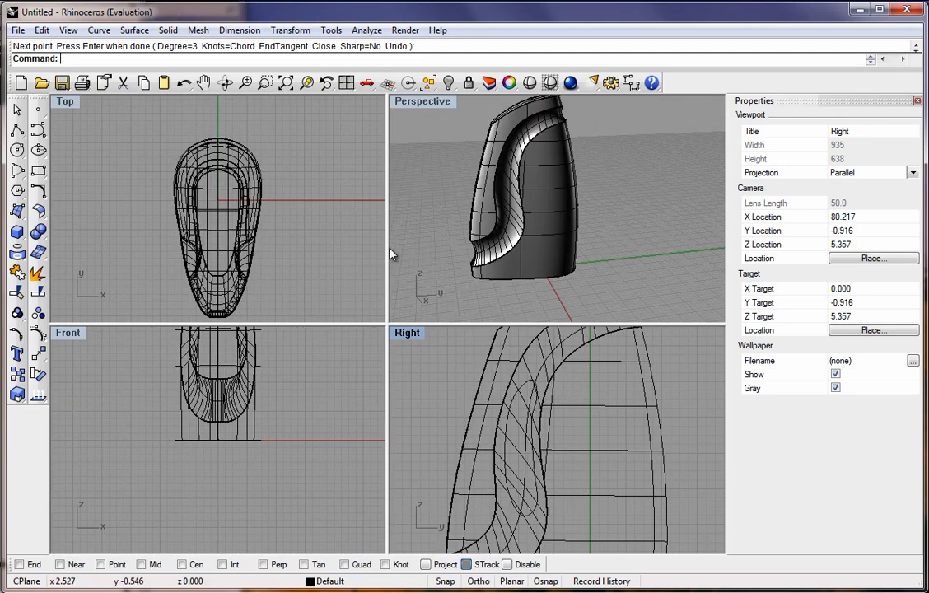
{"action": "left_click", "coordinate": [506, 430]}
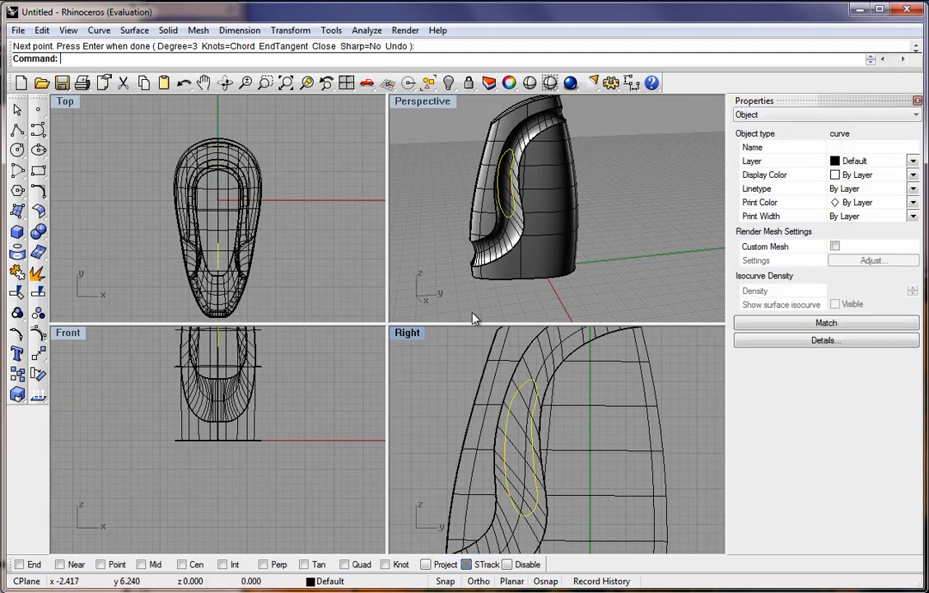
{"action": "left_click", "coordinate": [134, 30]}
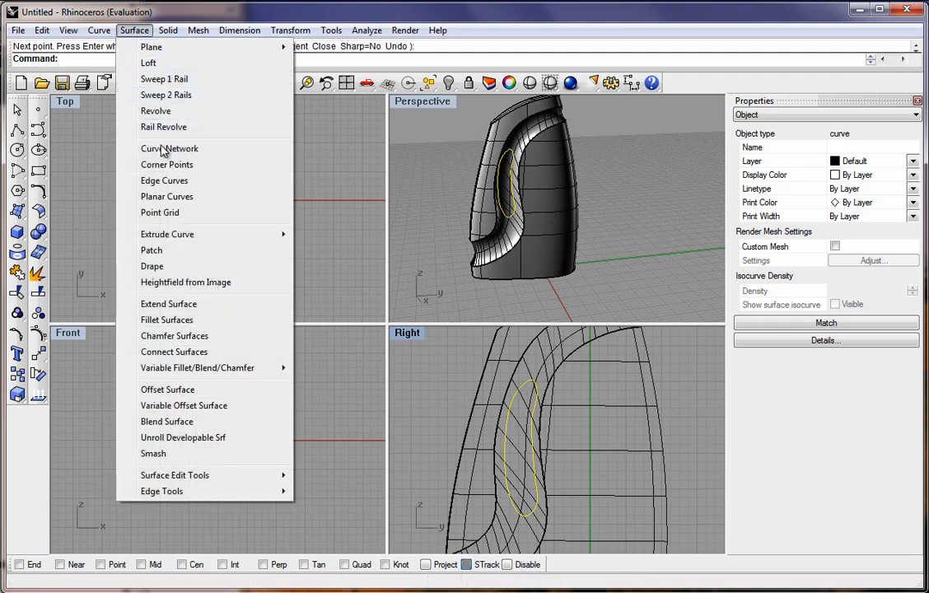
{"action": "mouse_move", "coordinate": [180, 238]}
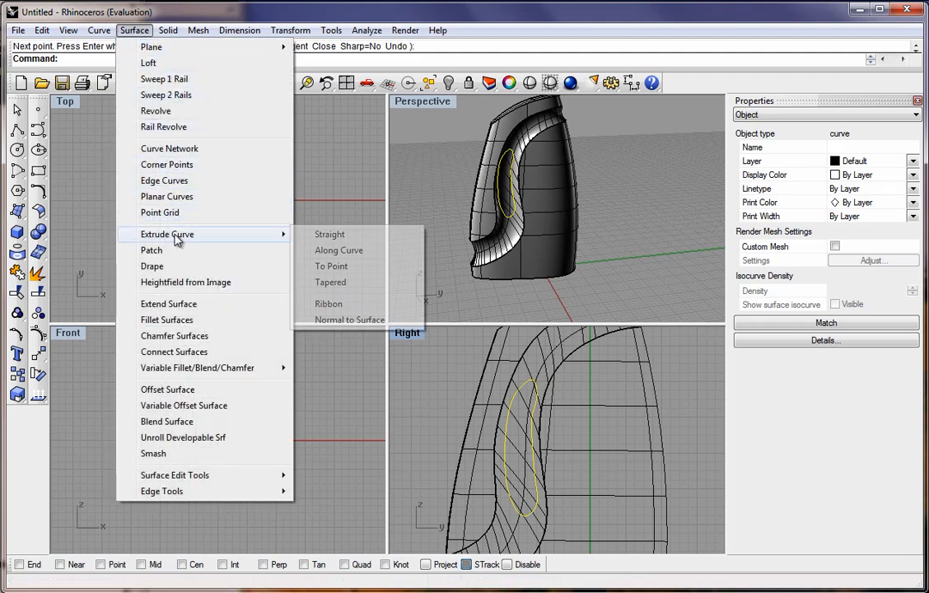
{"action": "left_click", "coordinate": [321, 235]}
{"action": "left_click", "coordinate": [276, 219]}
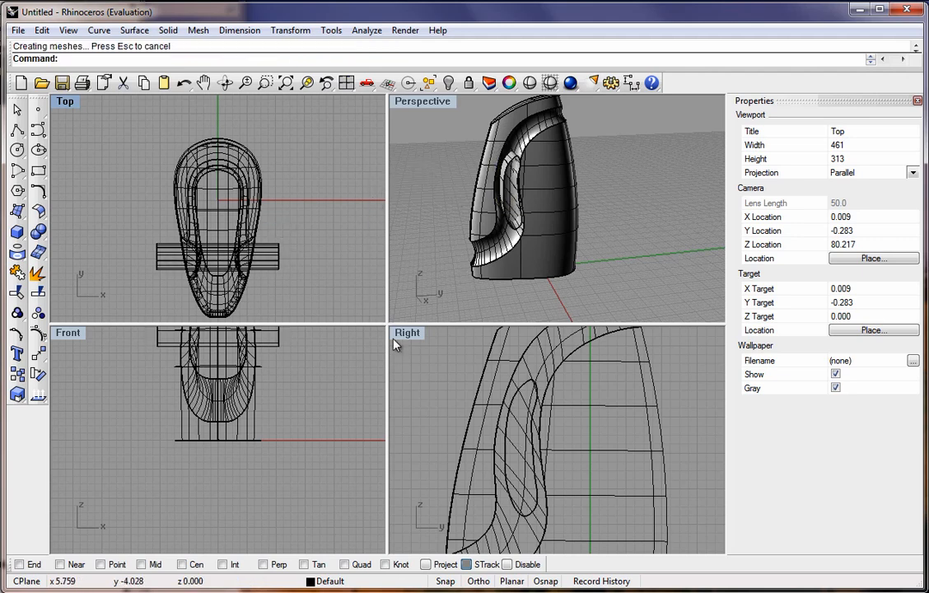
Trim the oval opening out of the handle's side surface using the extruded surface as cutter.
{"action": "left_click", "coordinate": [17, 293]}
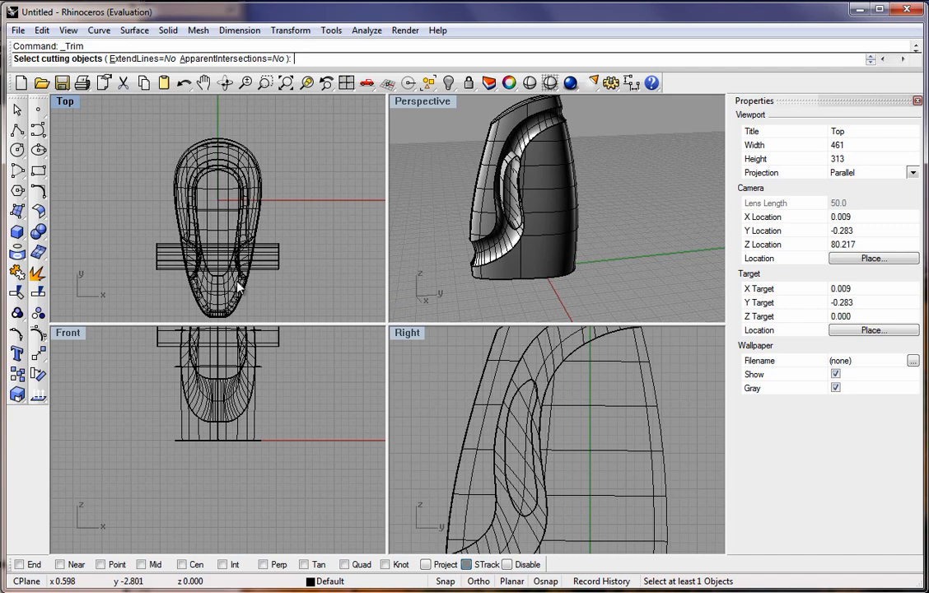
{"action": "left_click", "coordinate": [277, 269]}
{"action": "key", "text": "Return"}
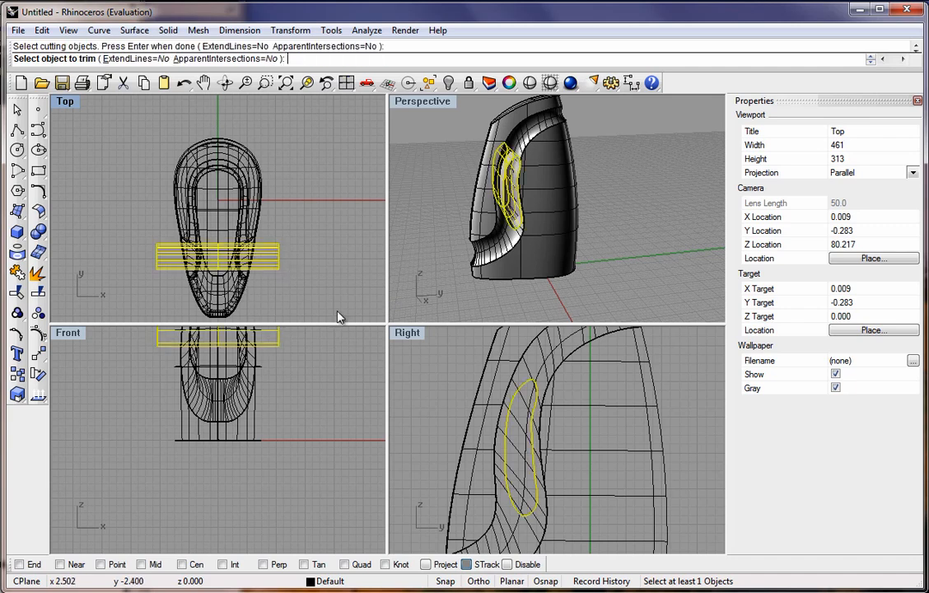
{"action": "left_click", "coordinate": [522, 438]}
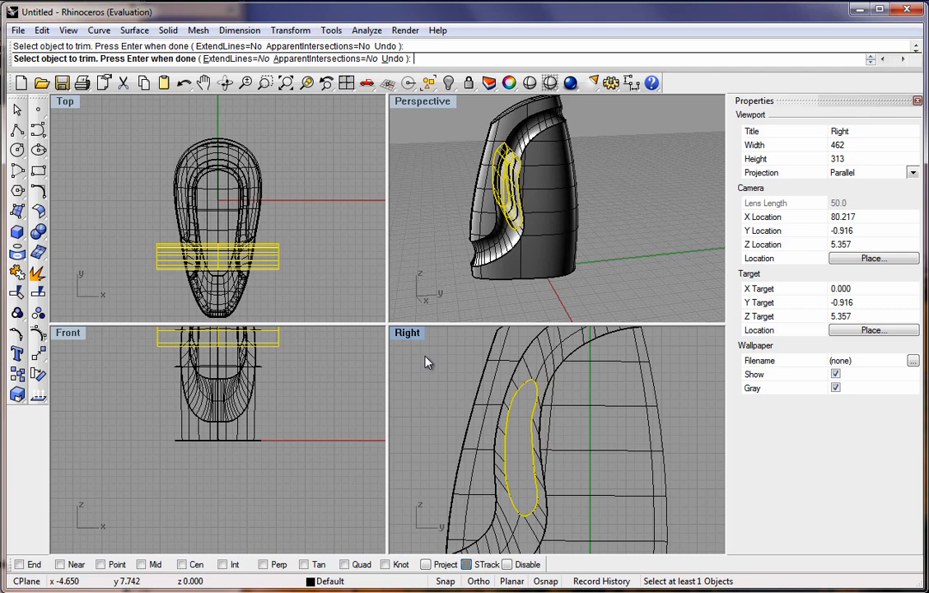
{"action": "key", "text": "Return"}
Trim the extruded surface with the handle surface, removing its parts outside the bottle to leave recess walls.
{"action": "right_click", "coordinate": [313, 258]}
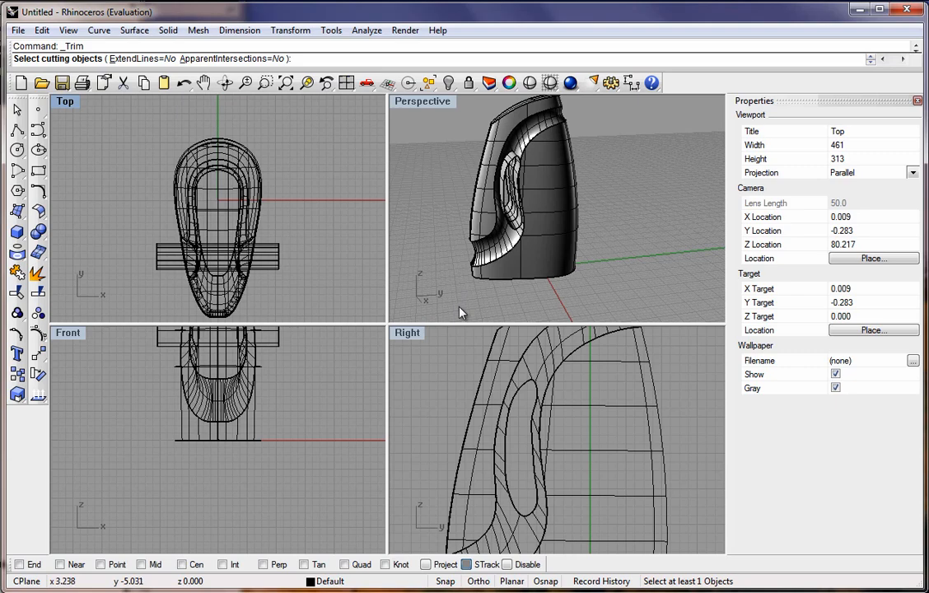
{"action": "left_click", "coordinate": [541, 376]}
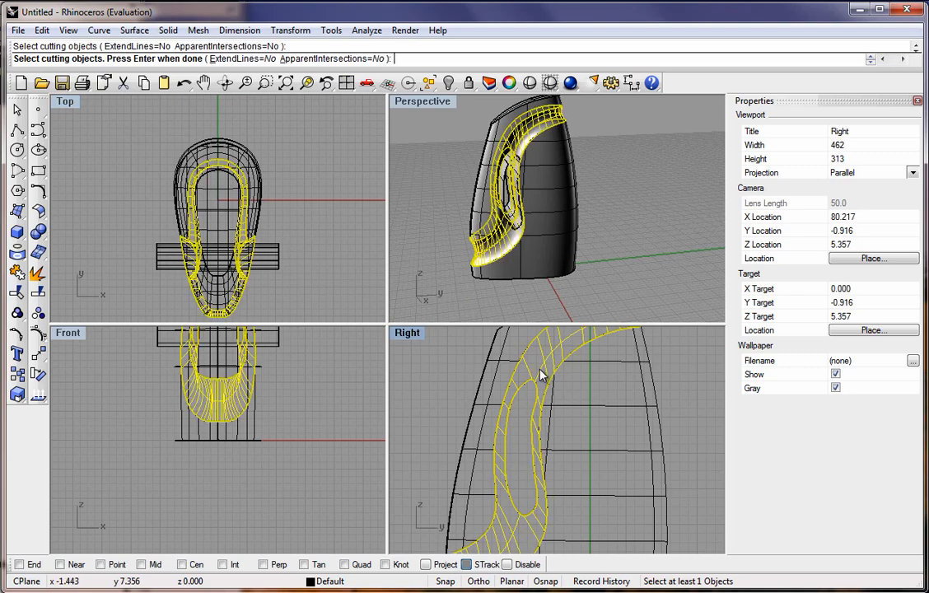
{"action": "right_click", "coordinate": [305, 283]}
{"action": "left_click", "coordinate": [268, 262]}
{"action": "left_click", "coordinate": [164, 262]}
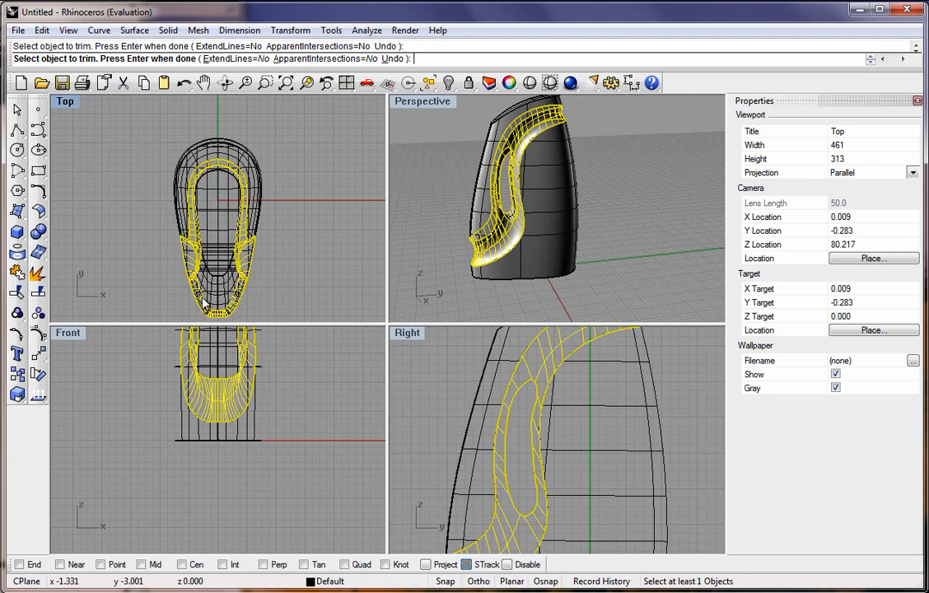
{"action": "double_click", "coordinate": [424, 102]}
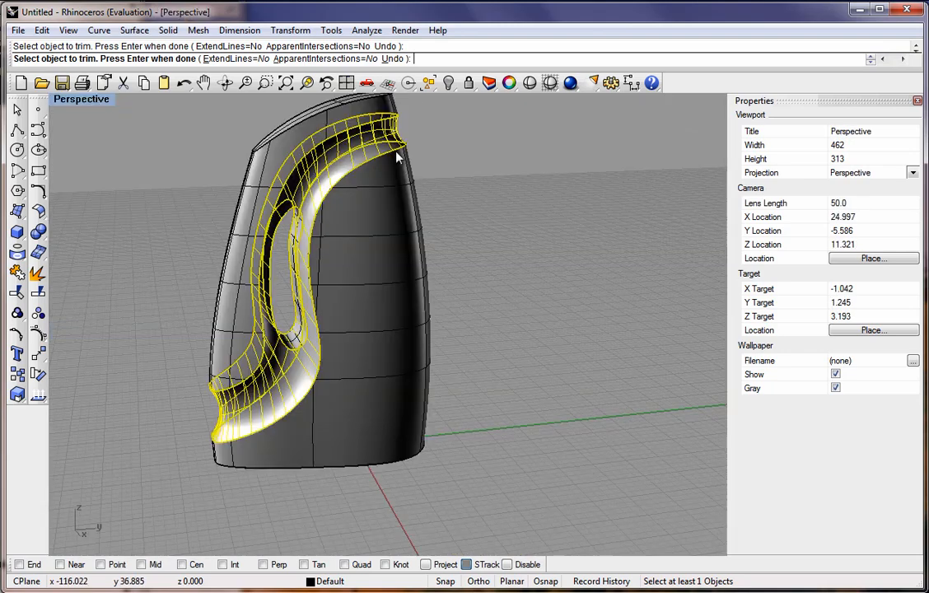
{"action": "key", "text": "Return"}
{"action": "right_click_drag", "start_coordinate": [156, 181], "coordinate": [191, 220]}
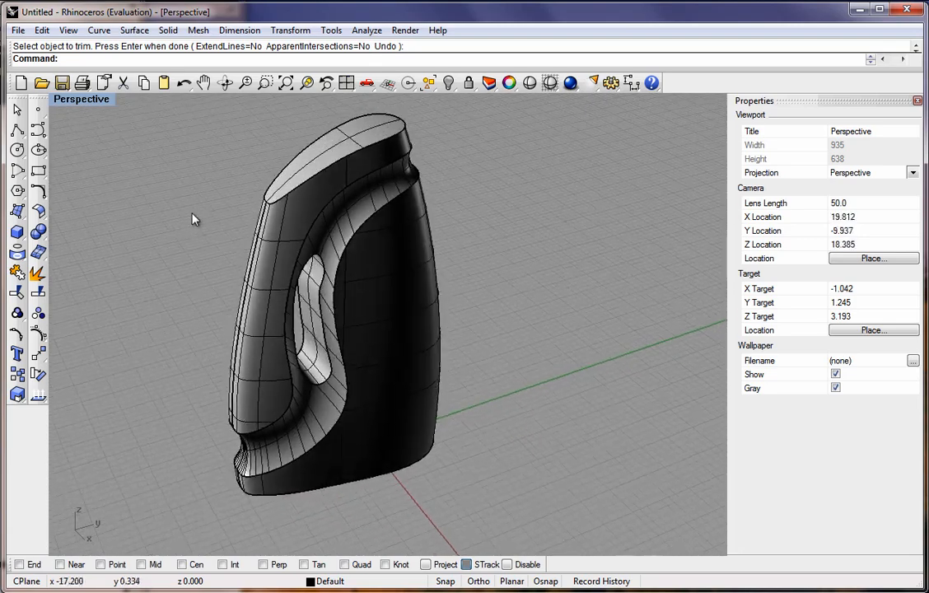
Join the top cap, body, handle and recess surfaces into a single polysurface.
{"action": "left_click", "coordinate": [17, 272]}
{"action": "left_click", "coordinate": [345, 150]}
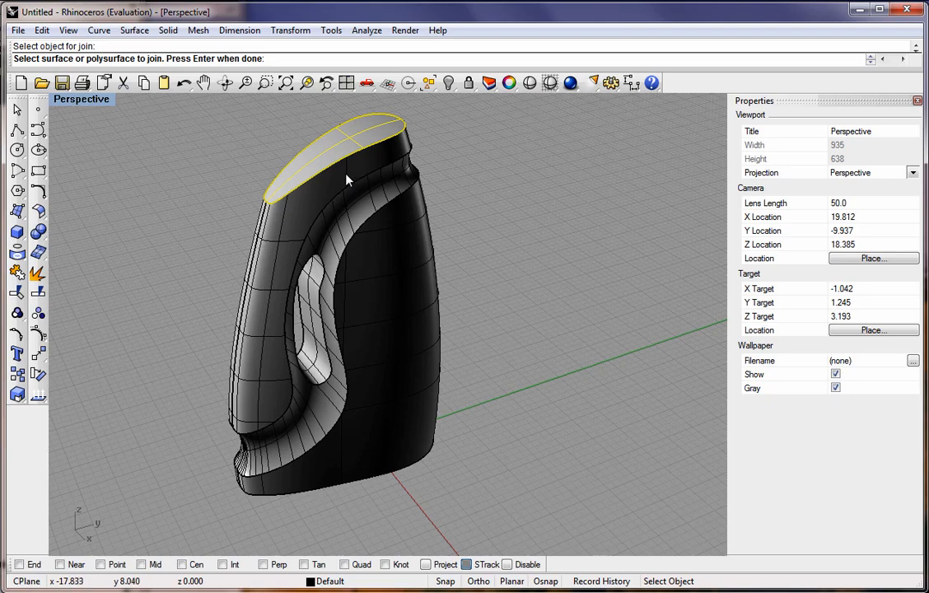
{"action": "left_click", "coordinate": [303, 198]}
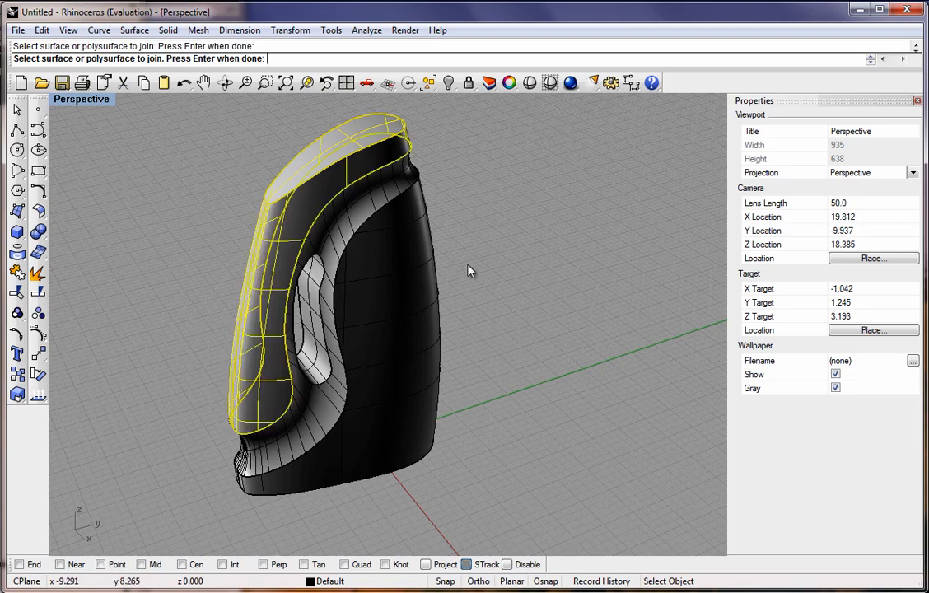
{"action": "left_click", "coordinate": [320, 283]}
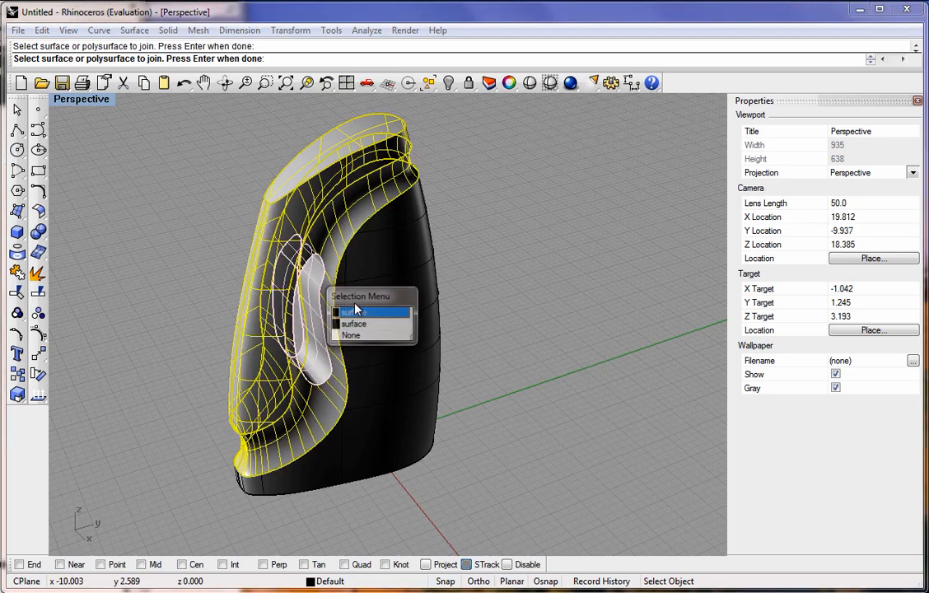
{"action": "left_click", "coordinate": [359, 316]}
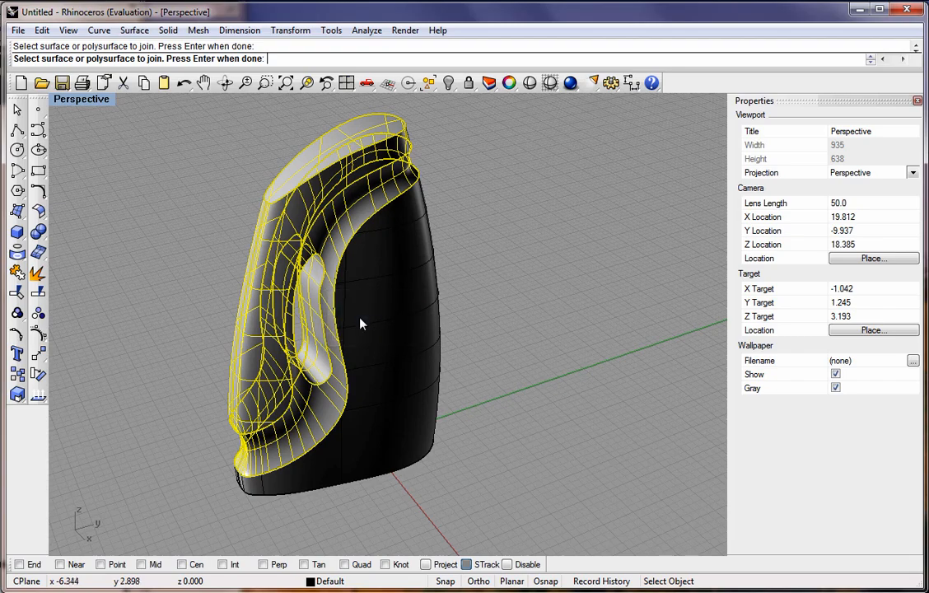
{"action": "left_click", "coordinate": [357, 297]}
{"action": "right_click_drag", "start_coordinate": [367, 433], "coordinate": [274, 385]}
{"action": "key", "text": "Return"}
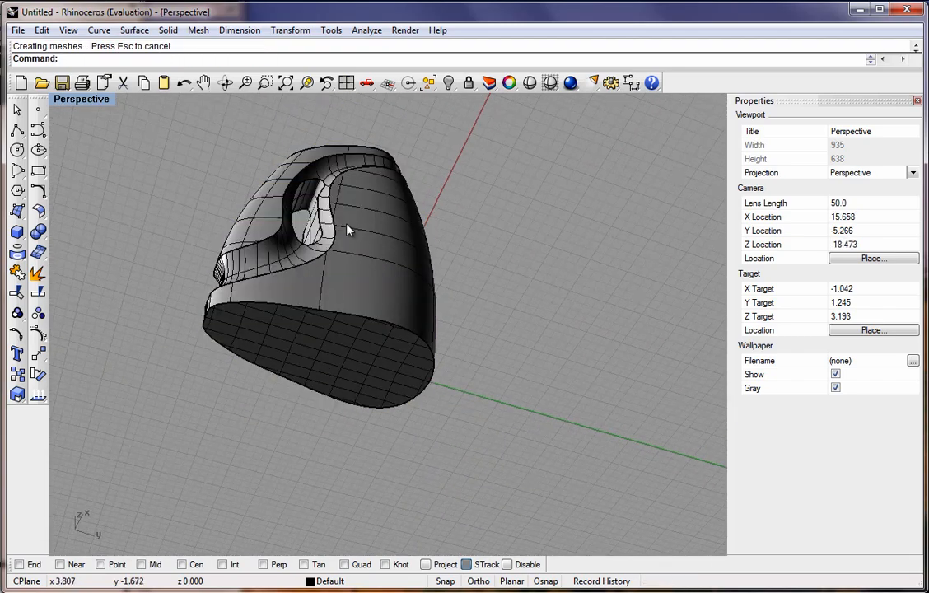
Calculate the volume of the joined bottle with Mass Properties Volume.
{"action": "right_click_drag", "start_coordinate": [346, 226], "coordinate": [421, 354]}
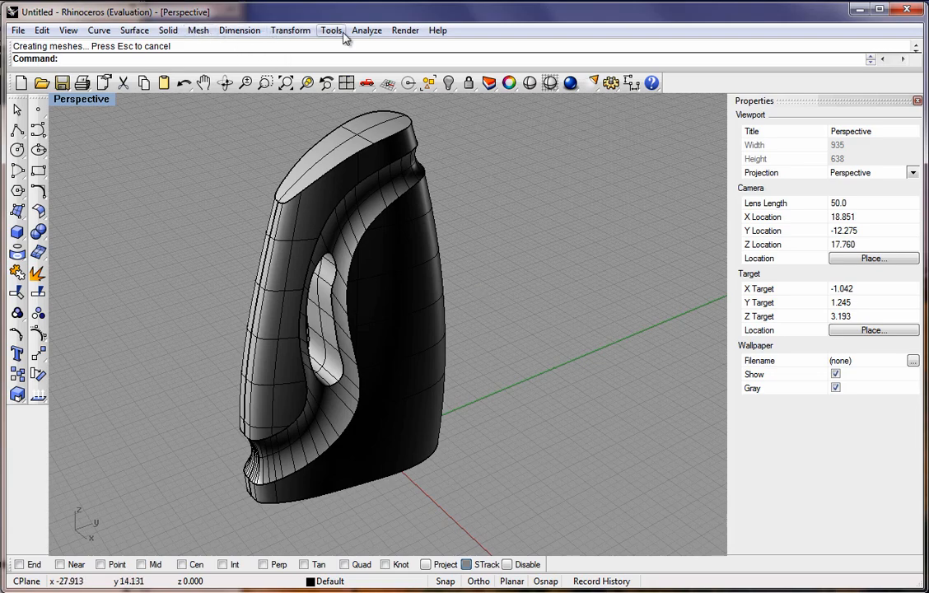
{"action": "left_click", "coordinate": [367, 31]}
{"action": "mouse_move", "coordinate": [407, 103]}
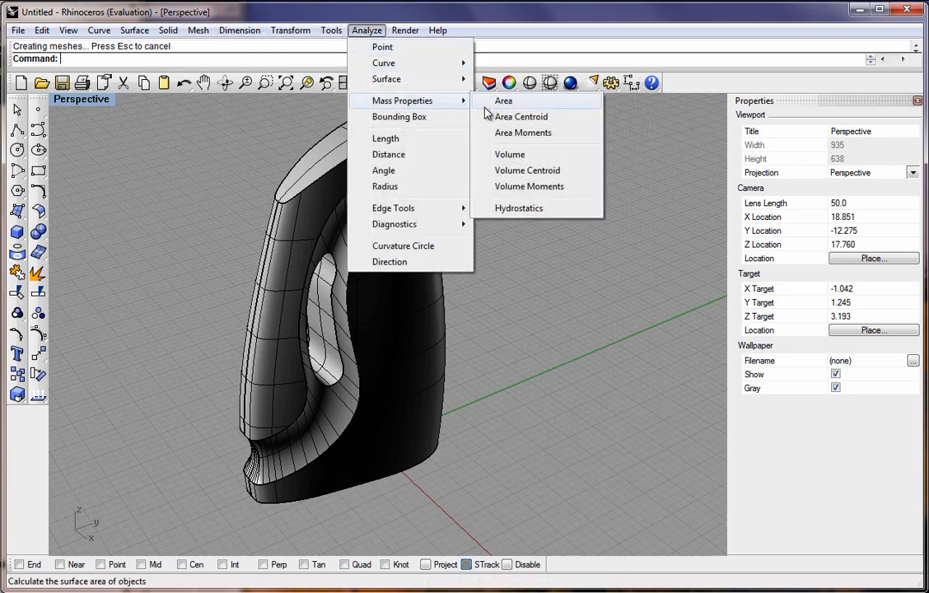
{"action": "left_click", "coordinate": [505, 154]}
{"action": "left_click", "coordinate": [361, 215]}
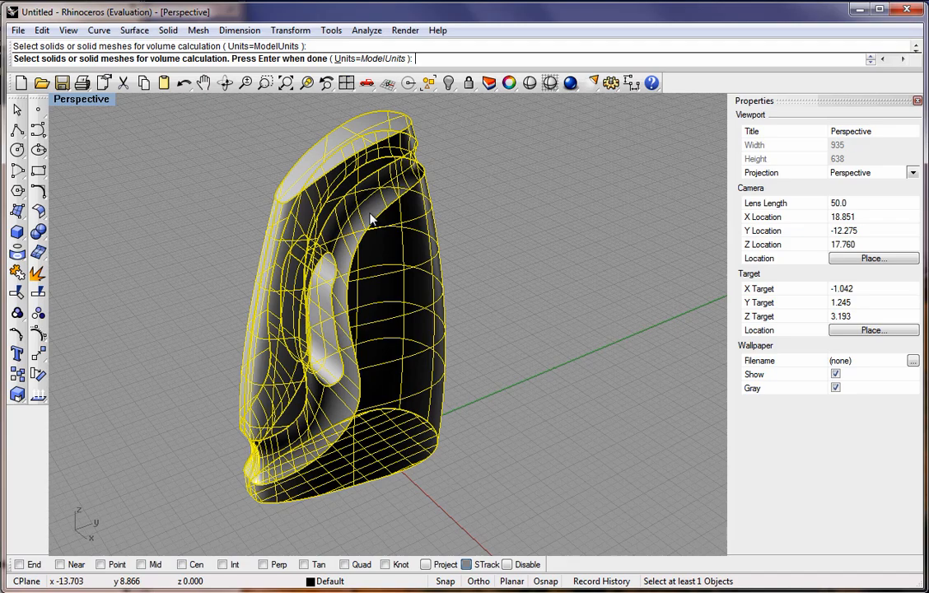
{"action": "key", "text": "Return"}
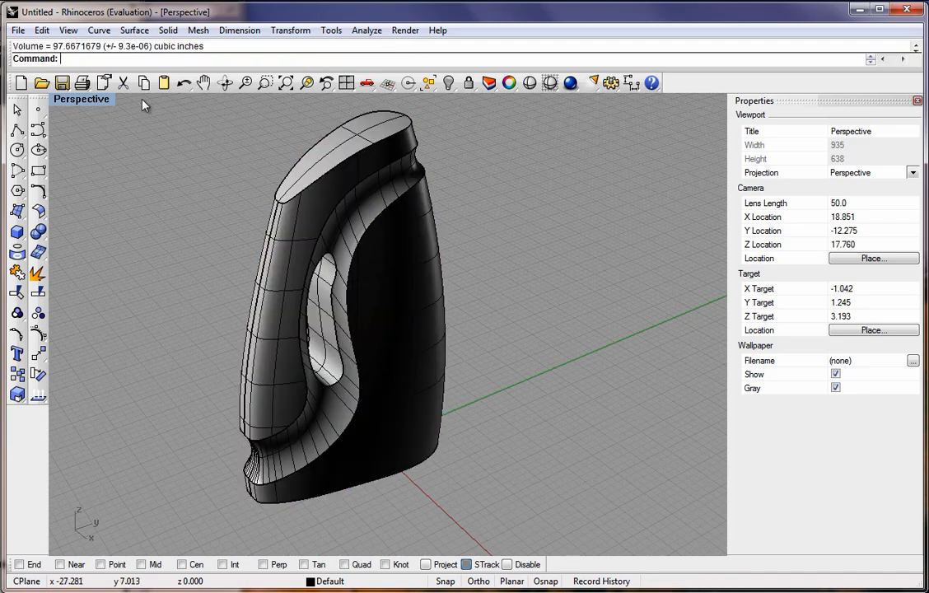
{"action": "right_click_drag", "start_coordinate": [279, 286], "coordinate": [327, 295]}
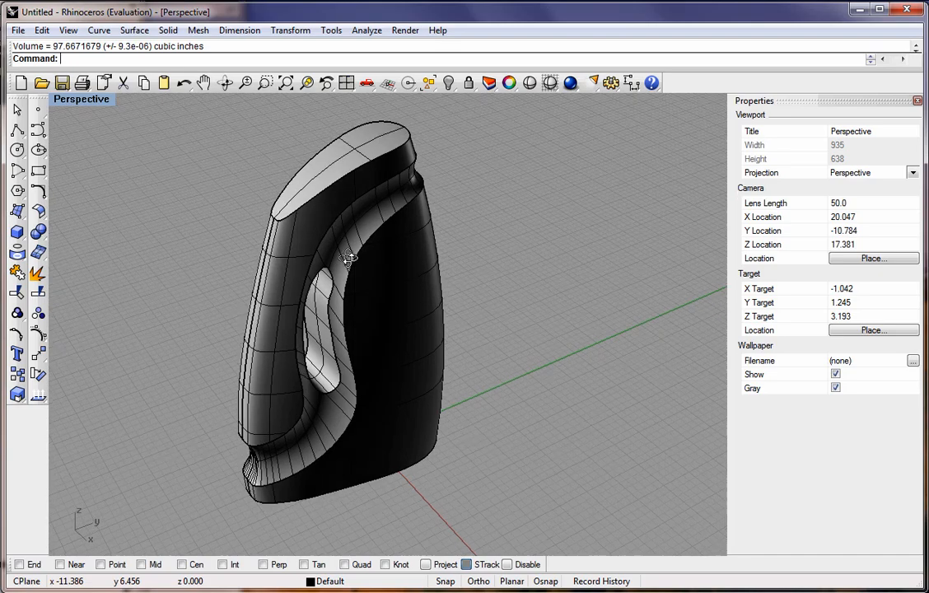
{"action": "scroll", "coordinate": [349, 284], "scroll_direction": "down", "scroll_amount": 2}
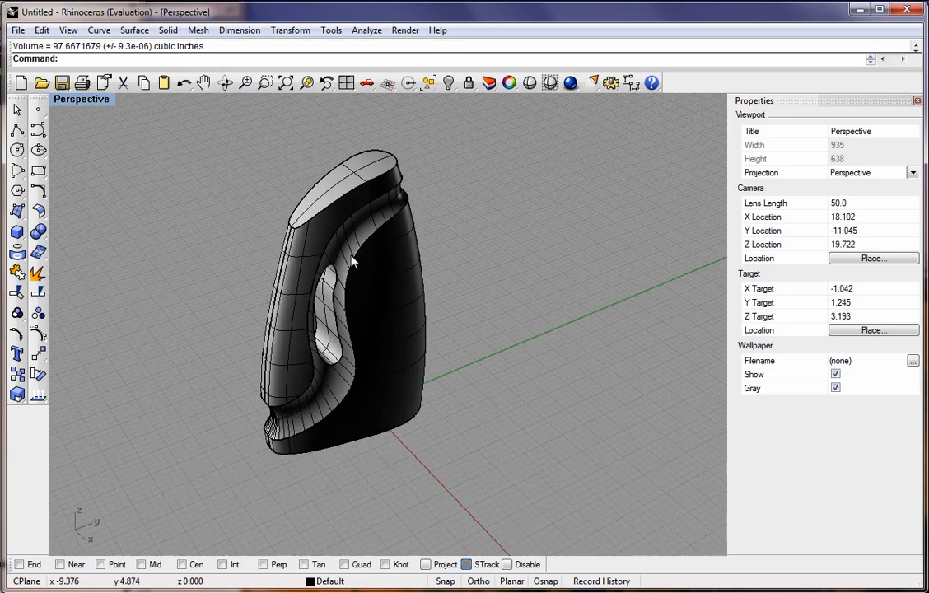
Blend the top cap edge and both edges of the handle opening with a 0.125 radius using Blend Edge.
{"action": "scroll", "coordinate": [352, 308], "scroll_direction": "up", "scroll_amount": 2}
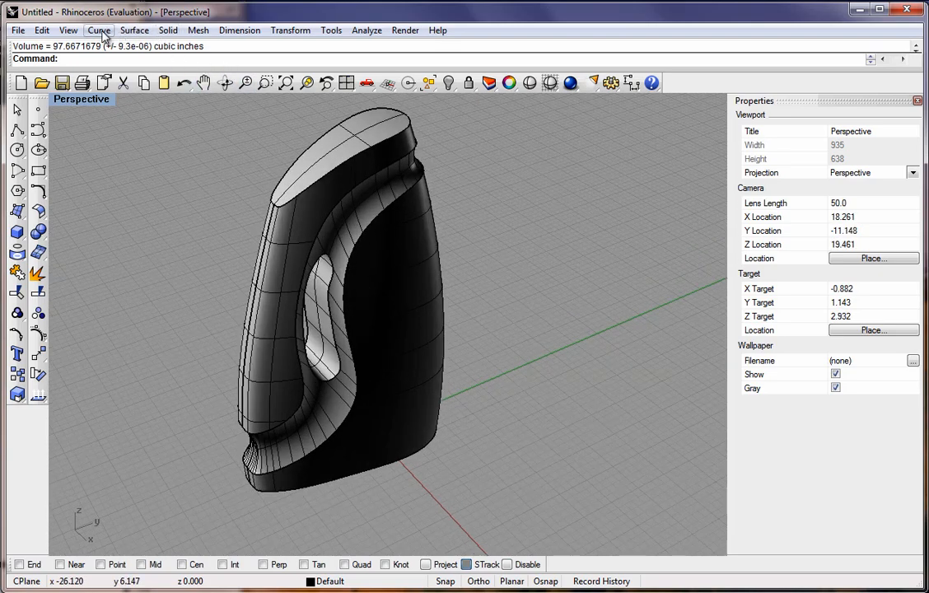
{"action": "left_click", "coordinate": [168, 30]}
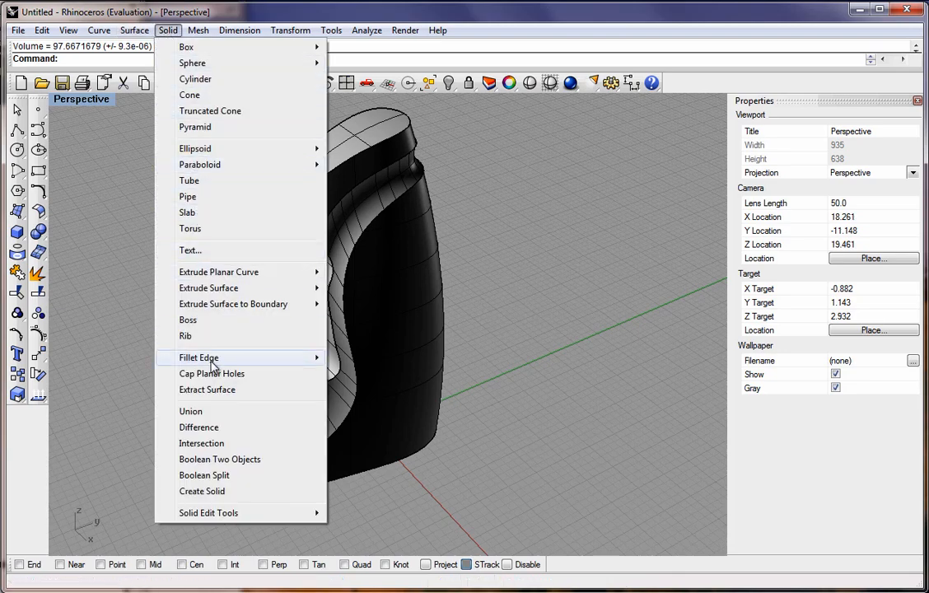
{"action": "mouse_move", "coordinate": [301, 363]}
{"action": "left_click", "coordinate": [356, 376]}
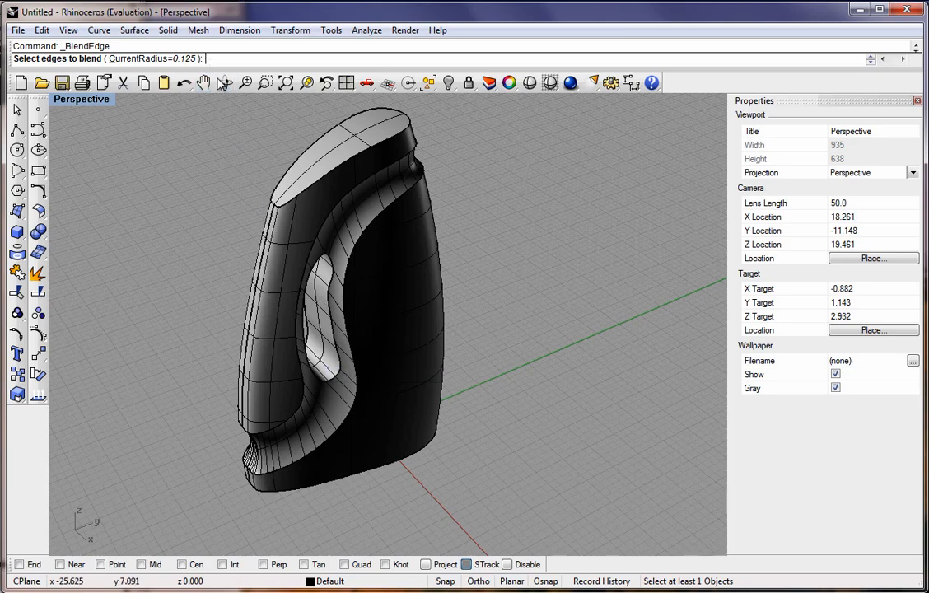
{"action": "scroll", "coordinate": [329, 298], "scroll_direction": "down", "scroll_amount": 2}
{"action": "scroll", "coordinate": [329, 297], "scroll_direction": "up", "scroll_amount": 2}
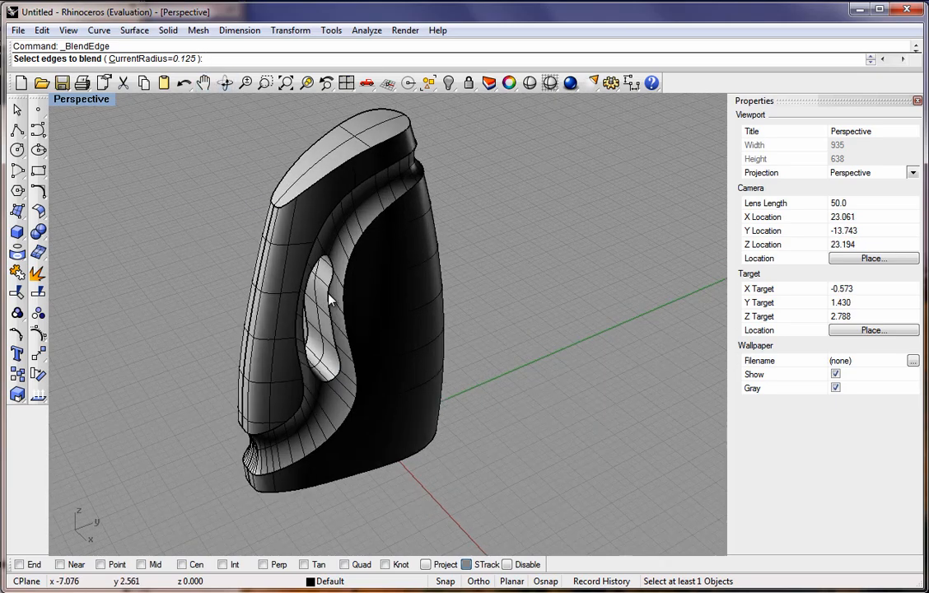
{"action": "left_click", "coordinate": [310, 192]}
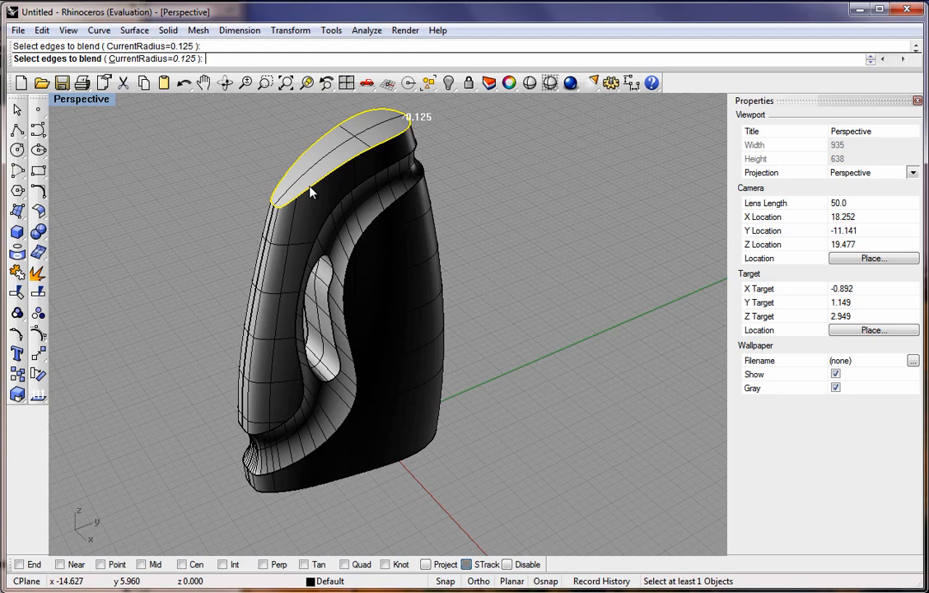
{"action": "left_click", "coordinate": [329, 302]}
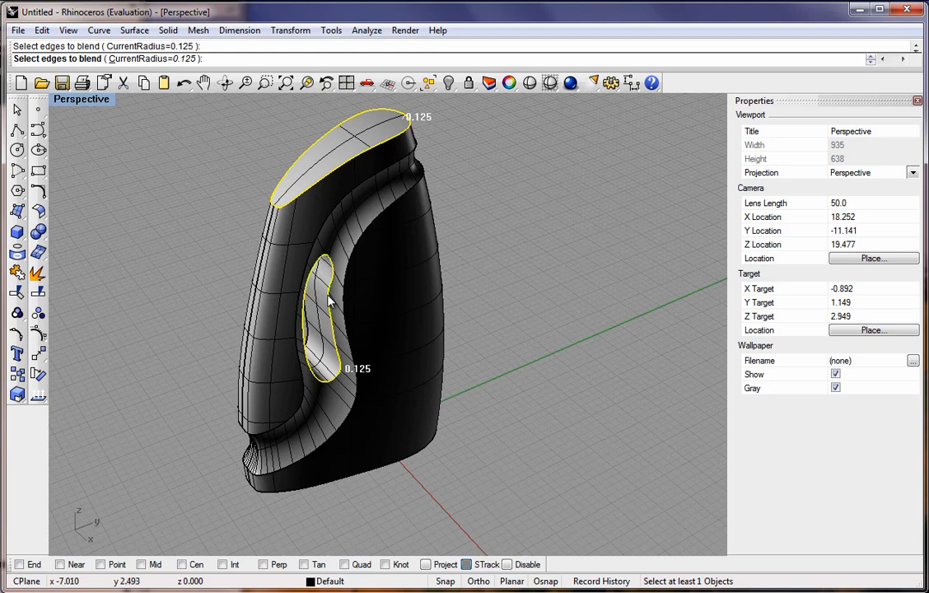
{"action": "left_click", "coordinate": [328, 348]}
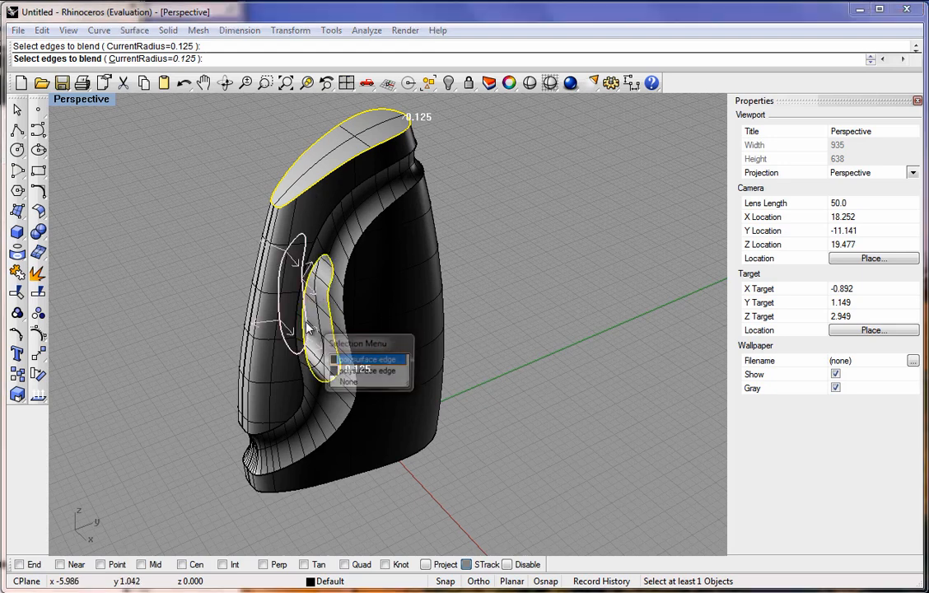
{"action": "left_click", "coordinate": [352, 366]}
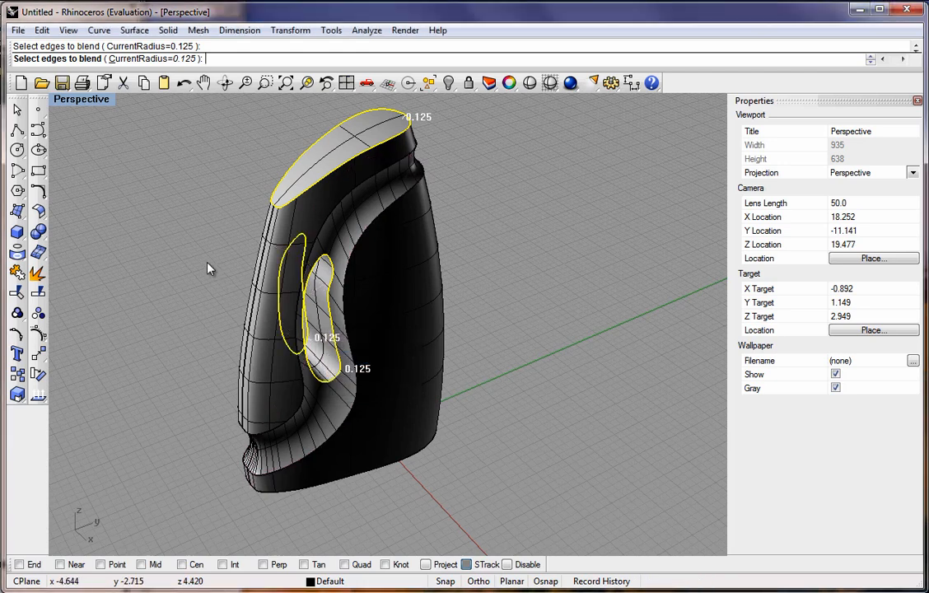
{"action": "key", "text": "Return"}
{"action": "key", "text": "Return"}
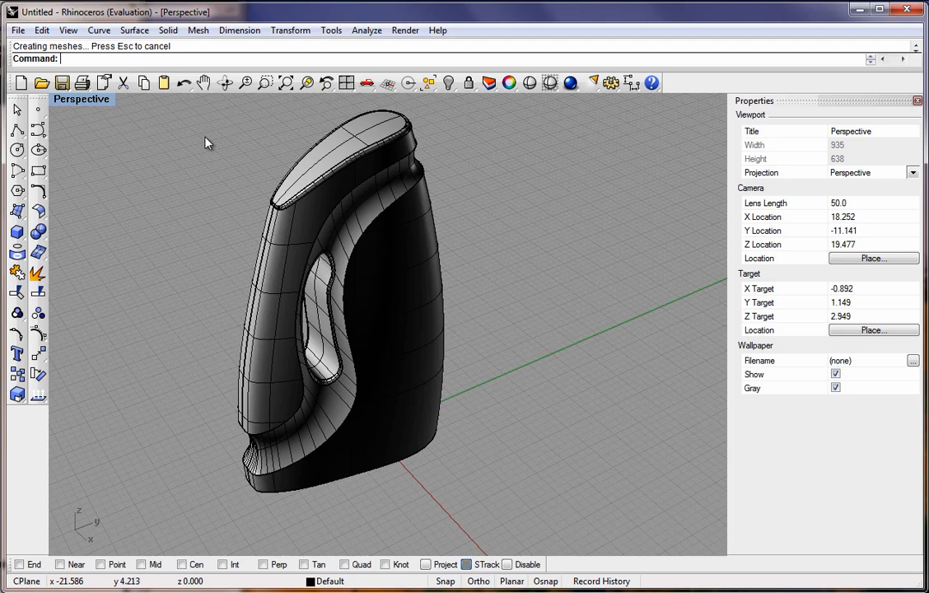
Blend the bottom edge and the grip recess edges with a 0.25 radius.
{"action": "key", "text": "Return"}
{"action": "type", "text": ".2"}
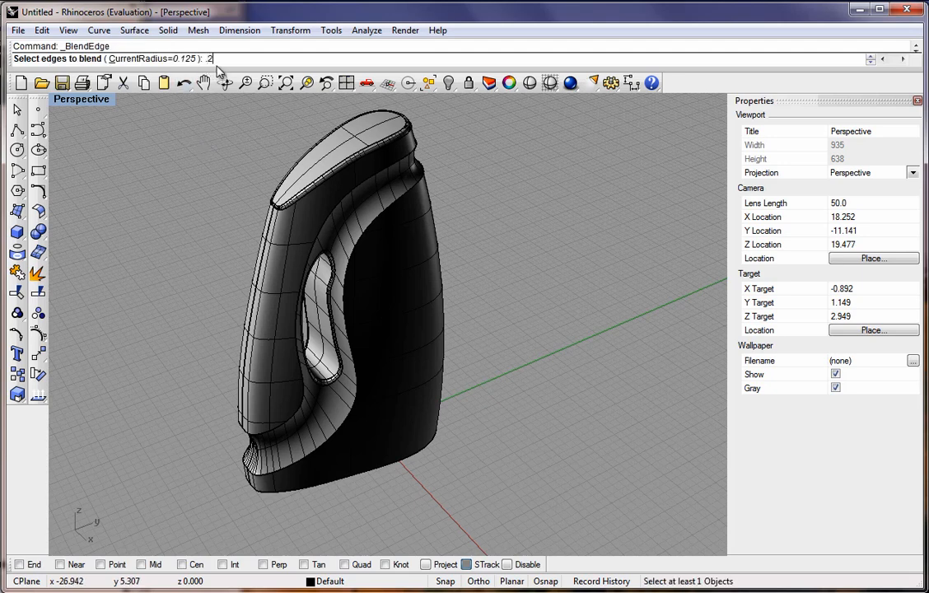
{"action": "type", "text": "5"}
{"action": "key", "text": "Return"}
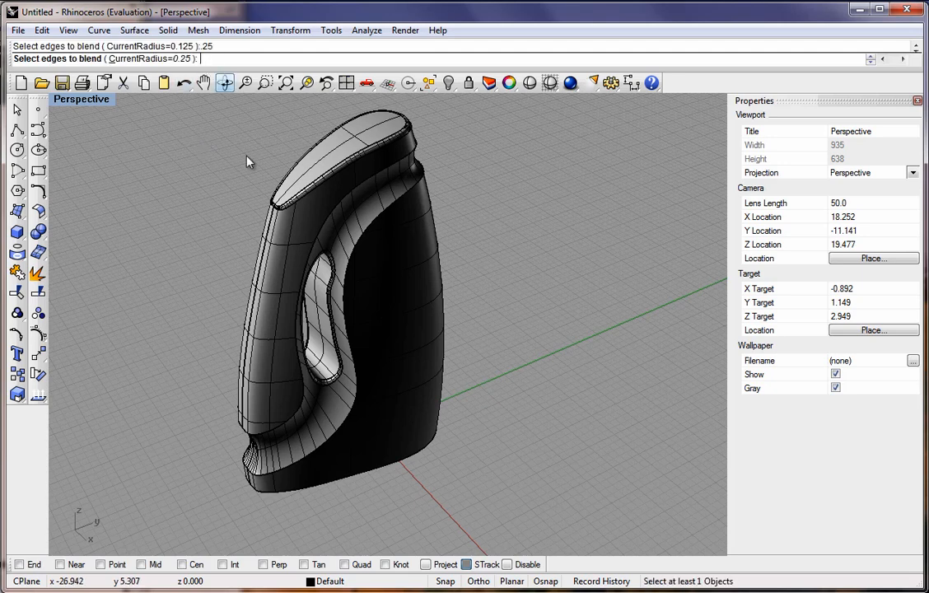
{"action": "left_click", "coordinate": [319, 489]}
{"action": "left_click", "coordinate": [306, 463]}
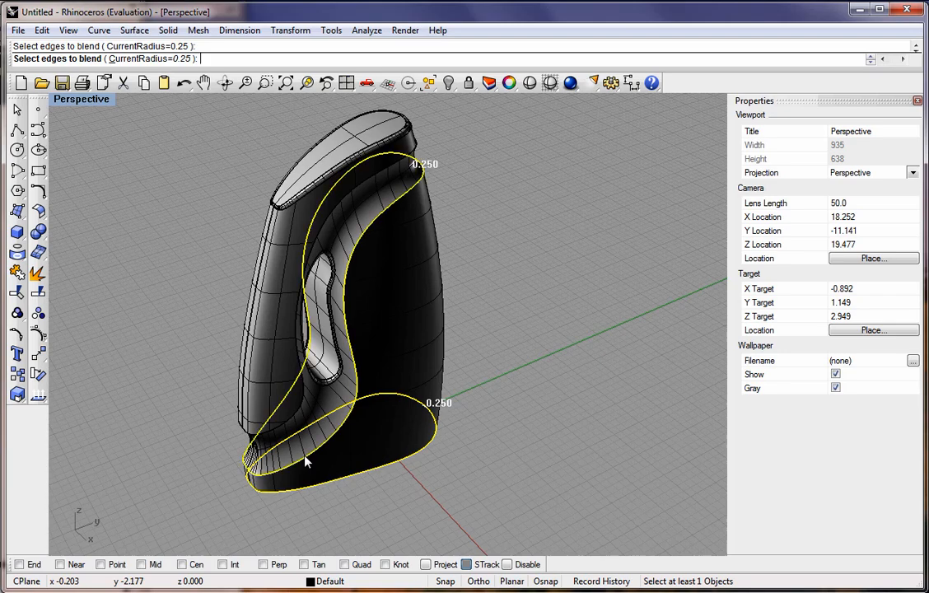
{"action": "left_click", "coordinate": [281, 428]}
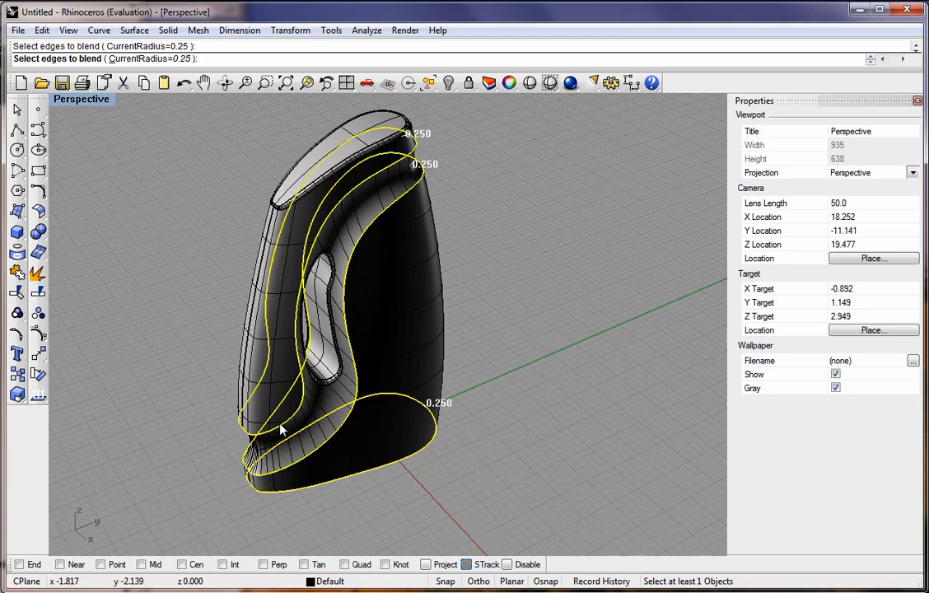
{"action": "key", "text": "Return"}
{"action": "key", "text": "Return"}
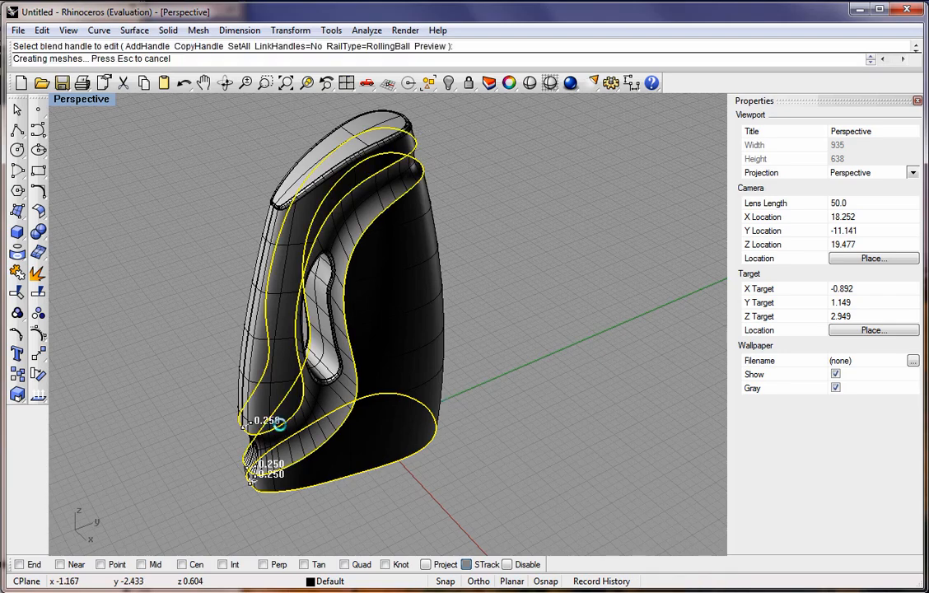
Delete the leftover curve lying beneath the bottle's base.
{"action": "mouse_move", "coordinate": [265, 244]}
{"action": "right_mouse_down"}
{"action": "mouse_move", "coordinate": [262, 137]}
{"action": "mouse_move", "coordinate": [240, 97]}
{"action": "mouse_move", "coordinate": [193, 488]}
{"action": "mouse_move", "coordinate": [202, 115]}
{"action": "mouse_move", "coordinate": [208, 124]}
{"action": "right_mouse_up"}
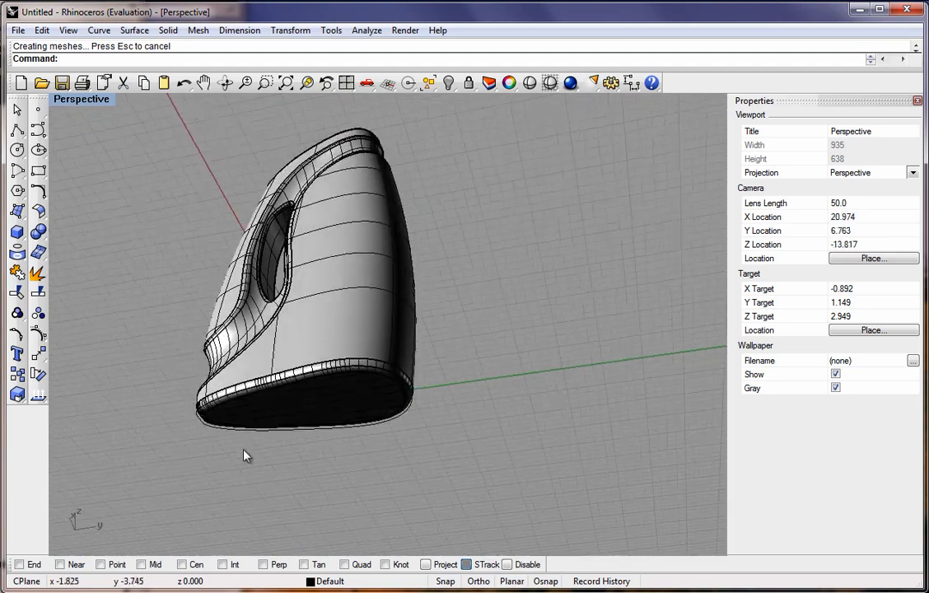
{"action": "left_click", "coordinate": [220, 431]}
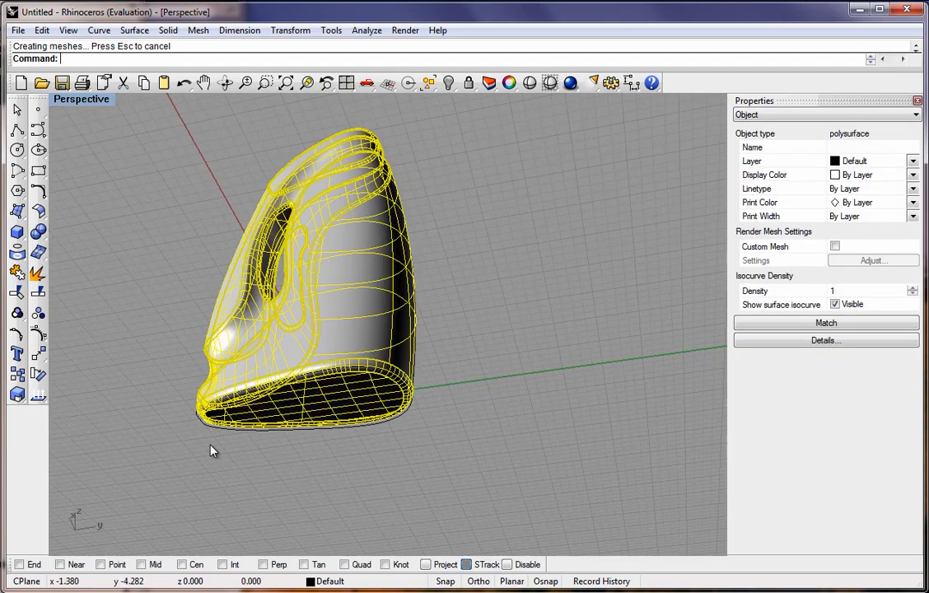
{"action": "right_click", "coordinate": [208, 446]}
{"action": "key", "text": "Escape"}
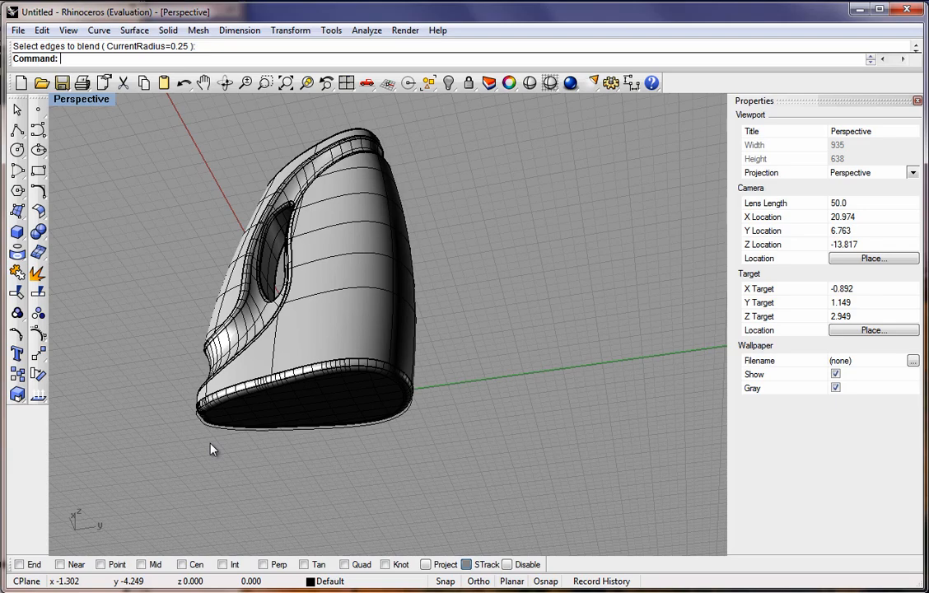
{"action": "left_click", "coordinate": [213, 432]}
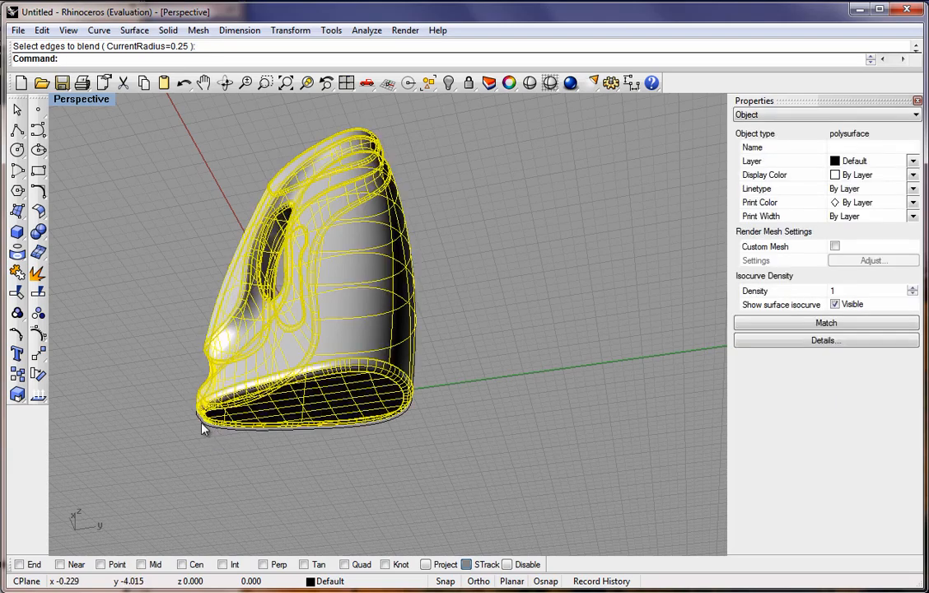
{"action": "key", "text": "ctrl+z"}
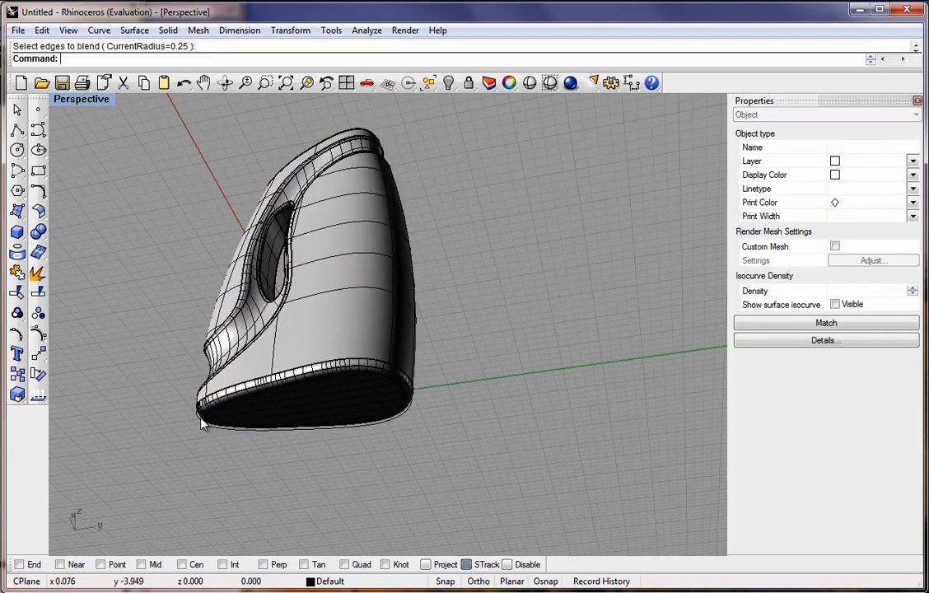
{"action": "scroll", "coordinate": [201, 420], "scroll_direction": "up", "scroll_amount": 5}
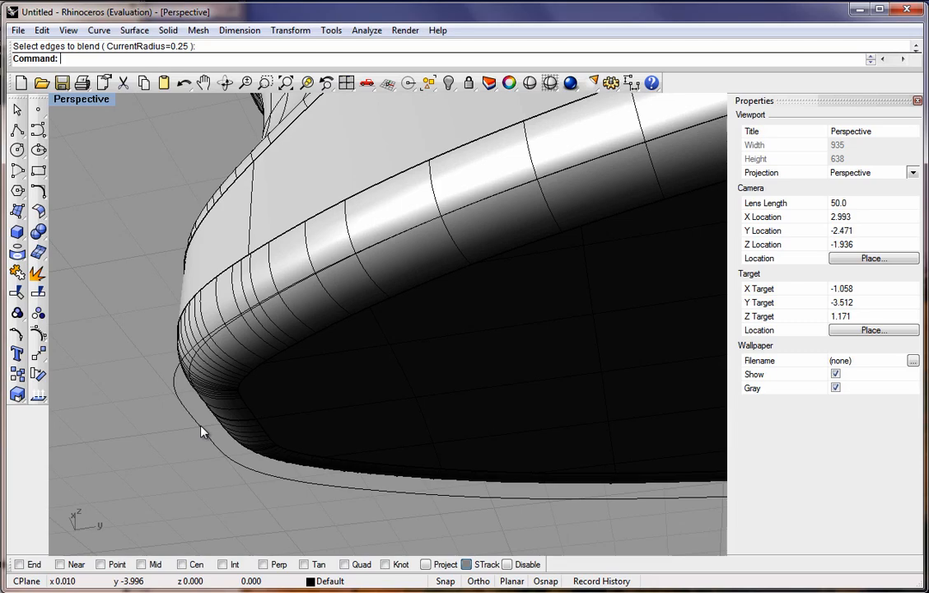
{"action": "left_click", "coordinate": [201, 434]}
{"action": "key", "text": "Delete"}
Restore the four-viewport layout and draw a circle centred at the origin in the Top view, inside the bottle's top.
{"action": "scroll", "coordinate": [241, 385], "scroll_direction": "down", "scroll_amount": 3}
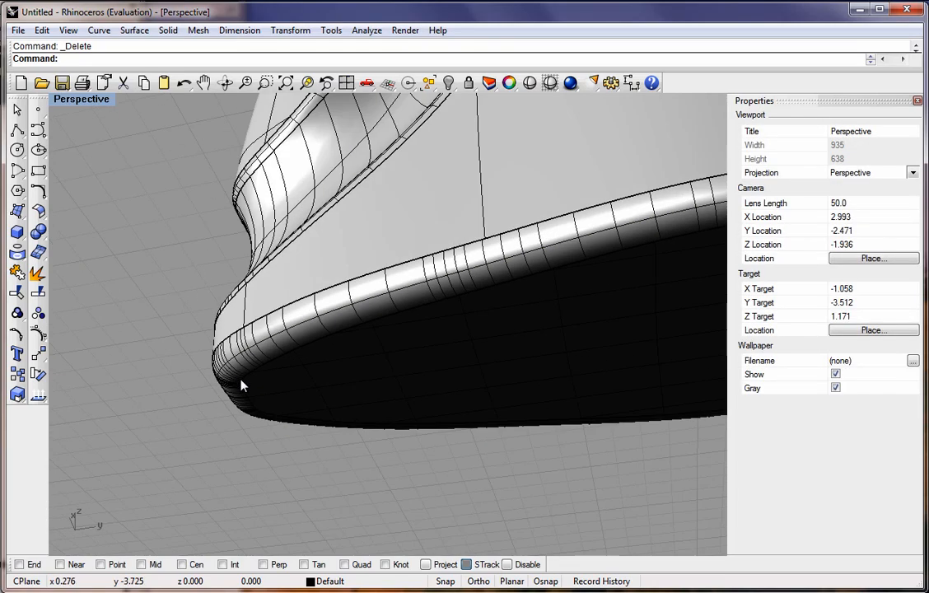
{"action": "scroll", "coordinate": [247, 371], "scroll_direction": "down", "scroll_amount": 5}
{"action": "right_click_drag", "start_coordinate": [346, 412], "coordinate": [409, 453]}
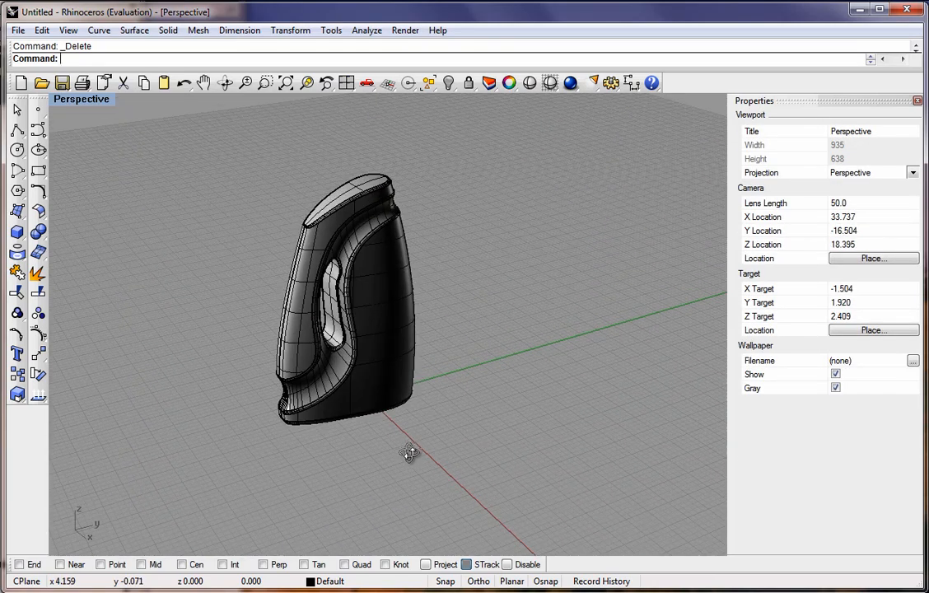
{"action": "scroll", "coordinate": [332, 305], "scroll_direction": "up", "scroll_amount": 5}
{"action": "scroll", "coordinate": [336, 302], "scroll_direction": "down", "scroll_amount": 1}
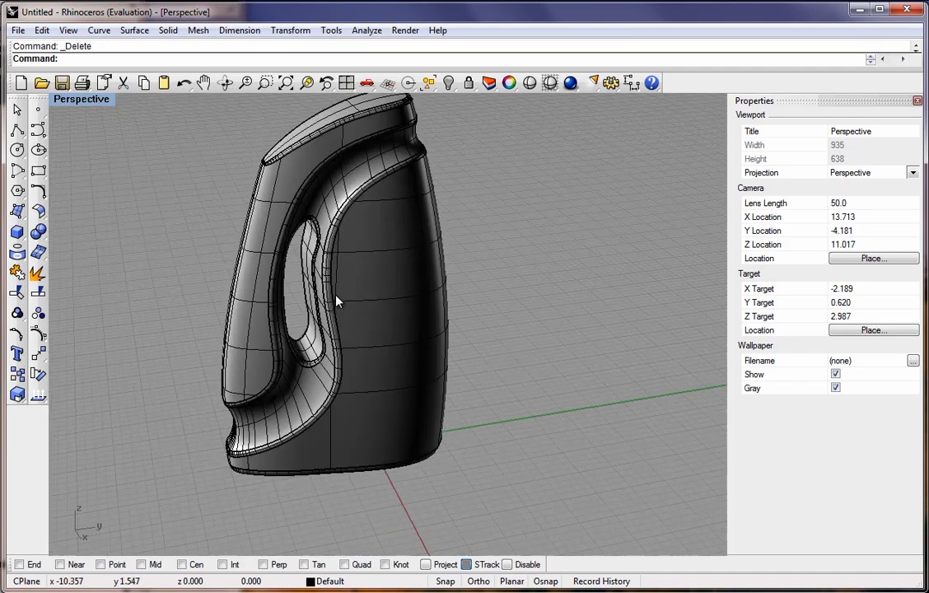
{"action": "scroll", "coordinate": [336, 298], "scroll_direction": "down", "scroll_amount": 2}
{"action": "right_click_drag", "start_coordinate": [337, 294], "coordinate": [319, 306]}
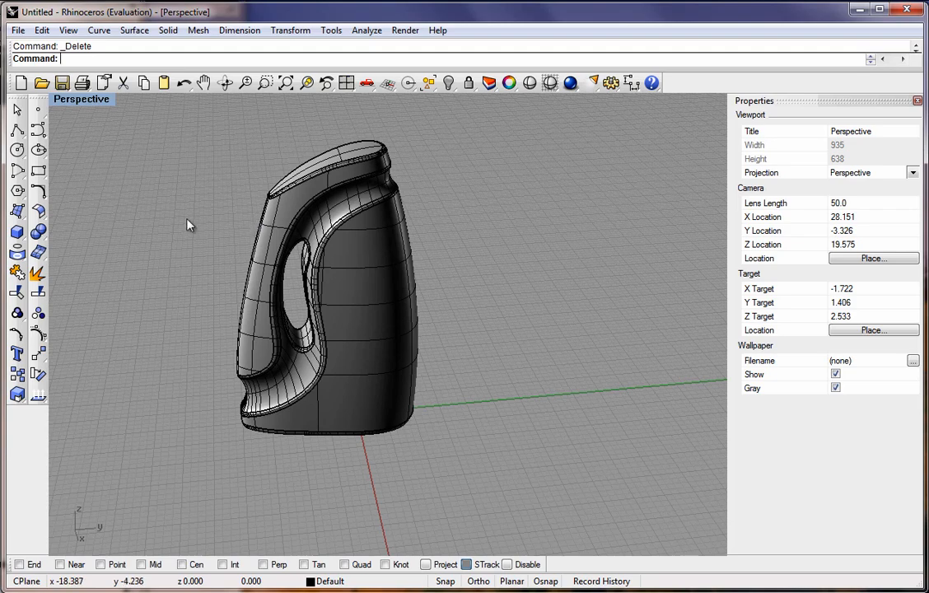
{"action": "double_click", "coordinate": [81, 98]}
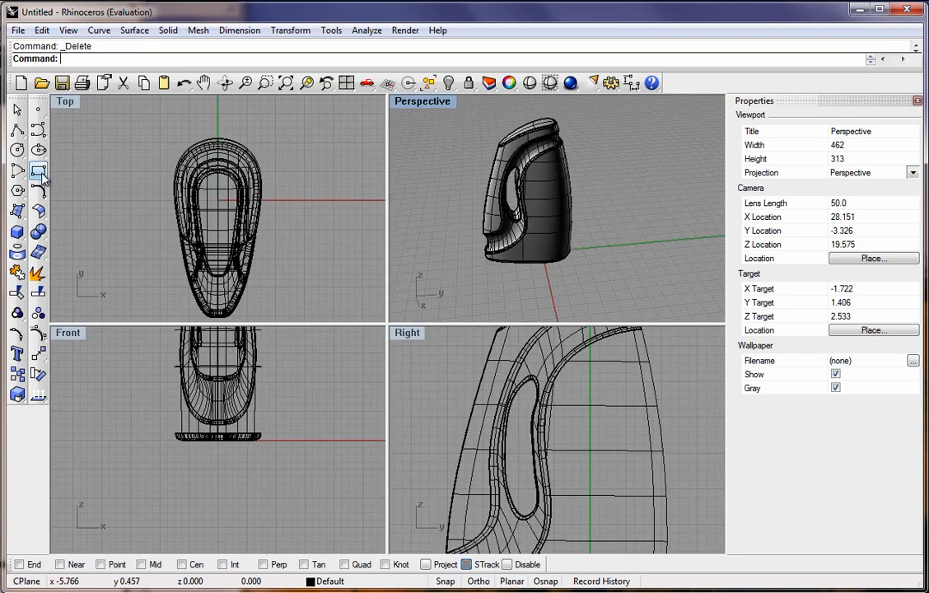
{"action": "left_click", "coordinate": [17, 150]}
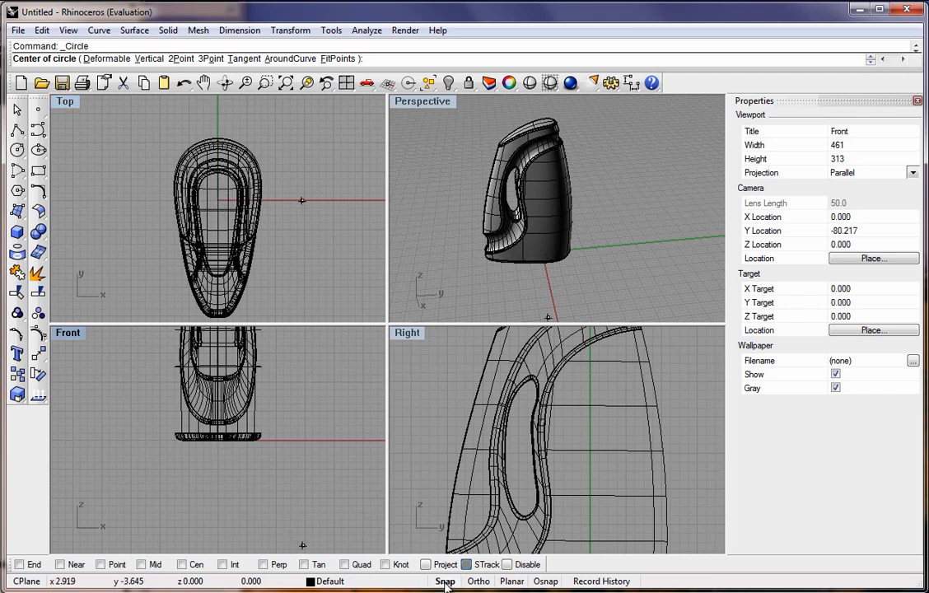
{"action": "left_click", "coordinate": [217, 200]}
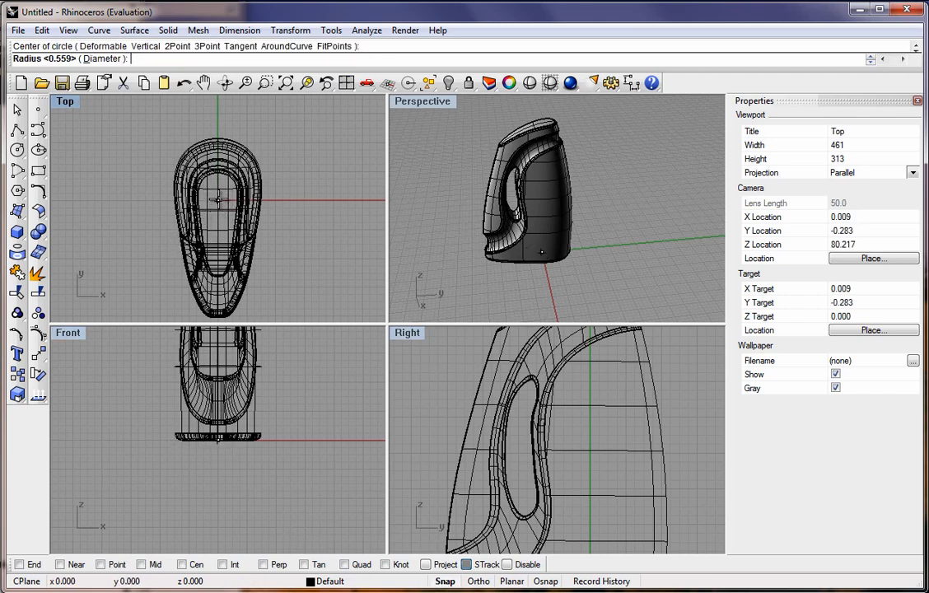
{"action": "left_click", "coordinate": [233, 213]}
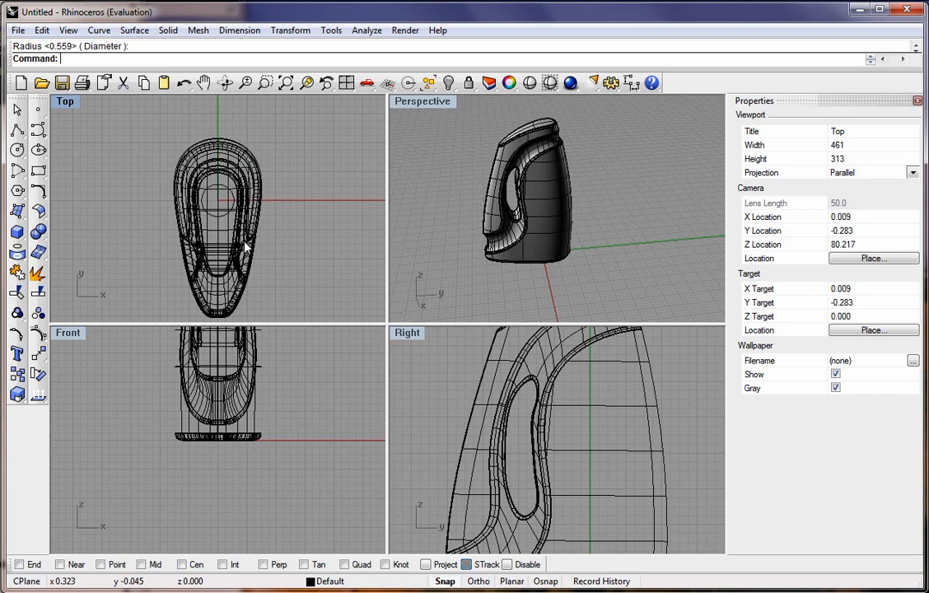
{"action": "right_click_drag", "start_coordinate": [244, 246], "coordinate": [229, 233]}
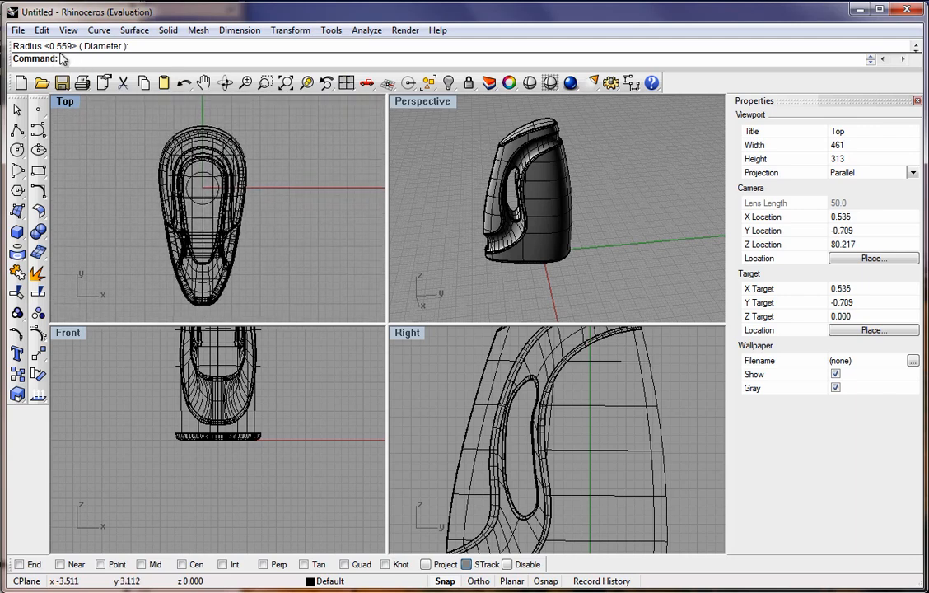
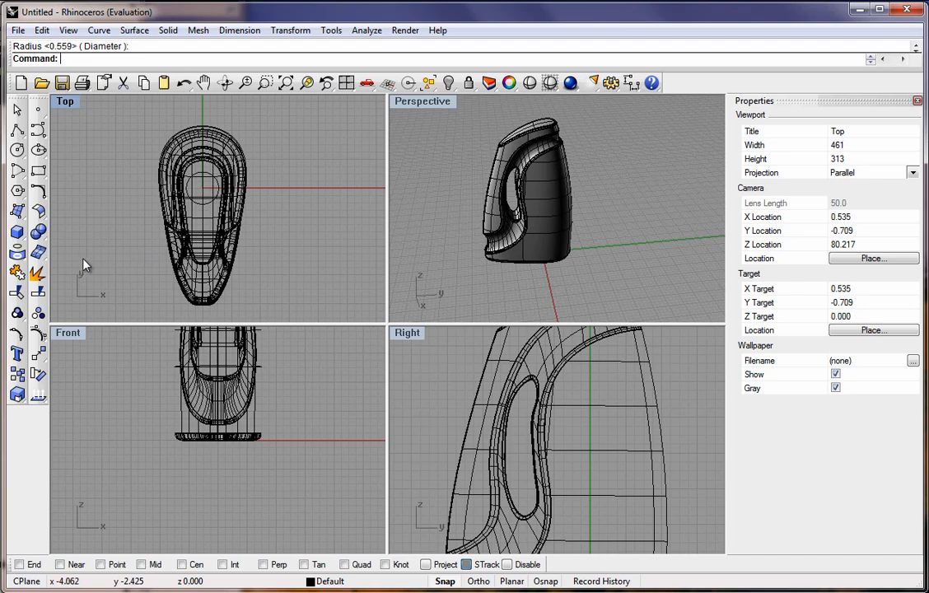
Extrude the circle straight into a capped cylinder about 0.75 units long below the bottle's base.
{"action": "left_click", "coordinate": [167, 31]}
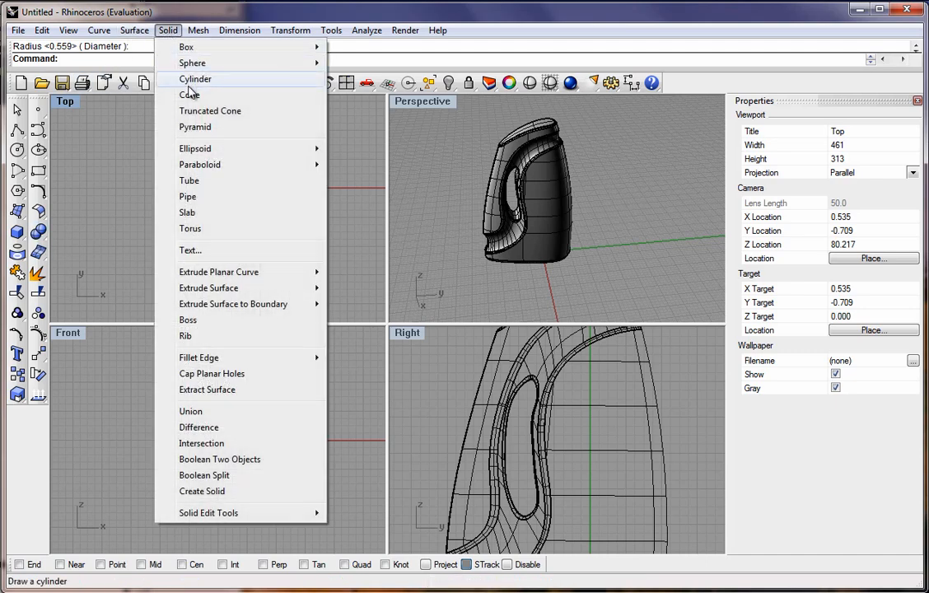
{"action": "mouse_move", "coordinate": [257, 279]}
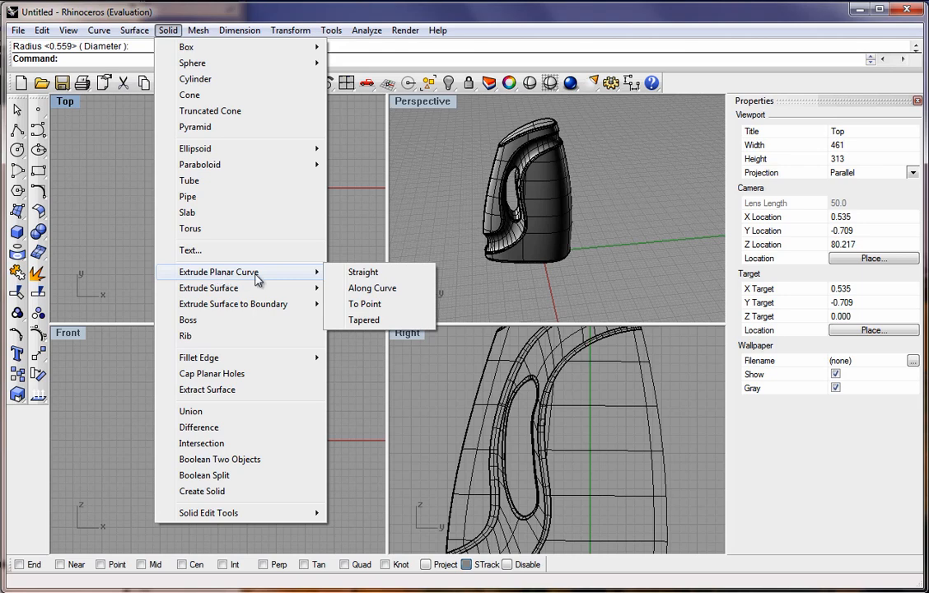
{"action": "left_click", "coordinate": [353, 275]}
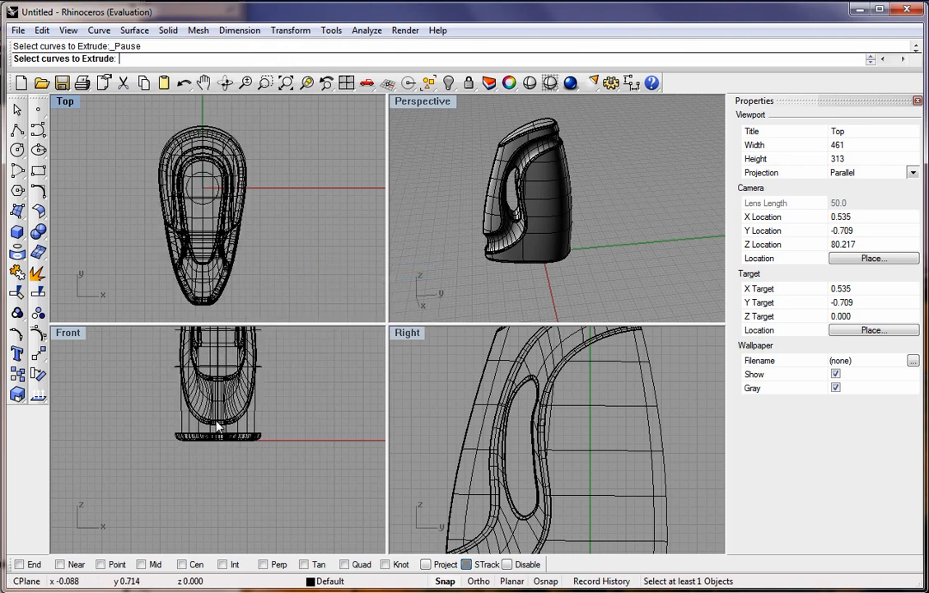
{"action": "left_click", "coordinate": [212, 208]}
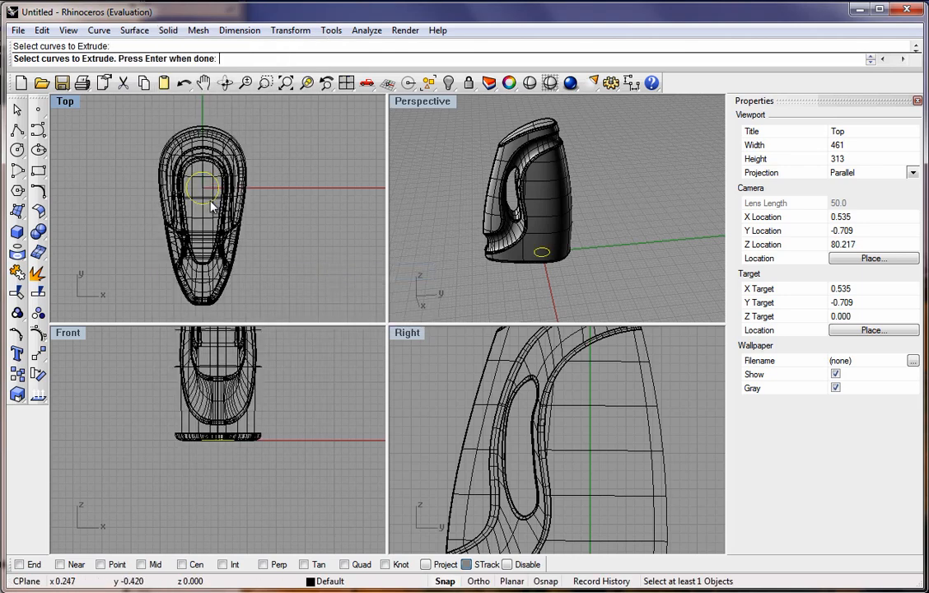
{"action": "key", "text": "Return"}
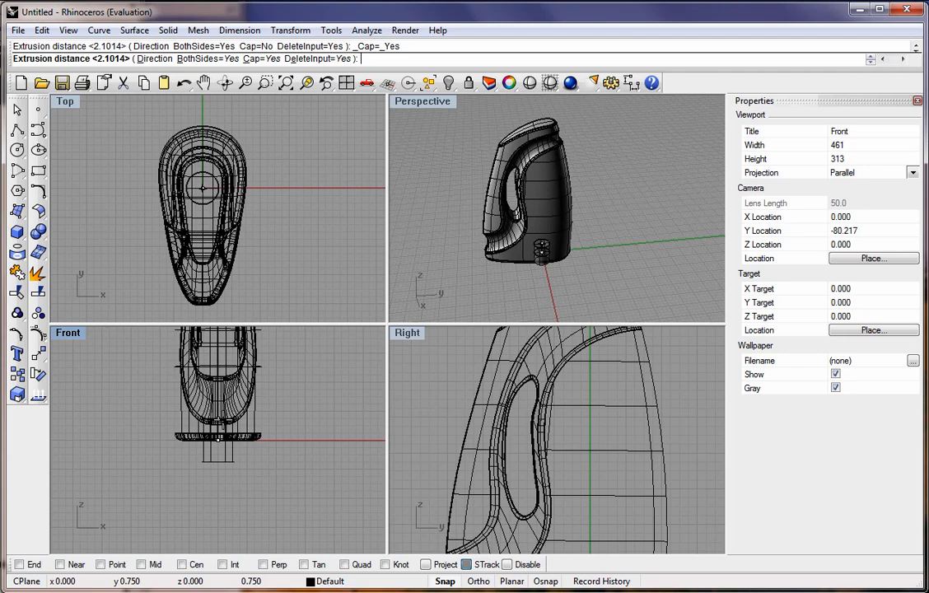
{"action": "left_click", "coordinate": [225, 425]}
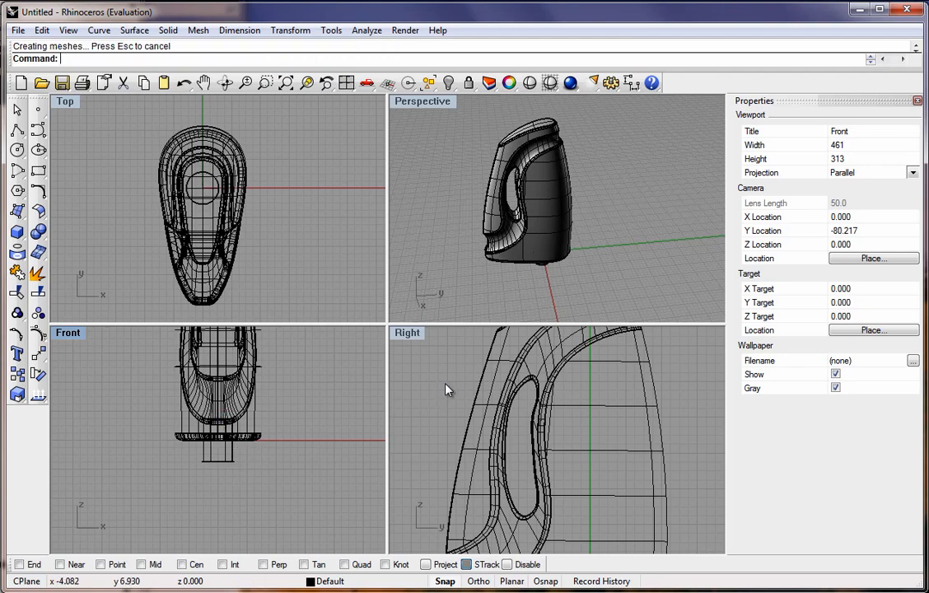
Move the cylinder straight up so it protrudes from the top of the bottle as the neck.
{"action": "scroll", "coordinate": [445, 390], "scroll_direction": "down", "scroll_amount": 5}
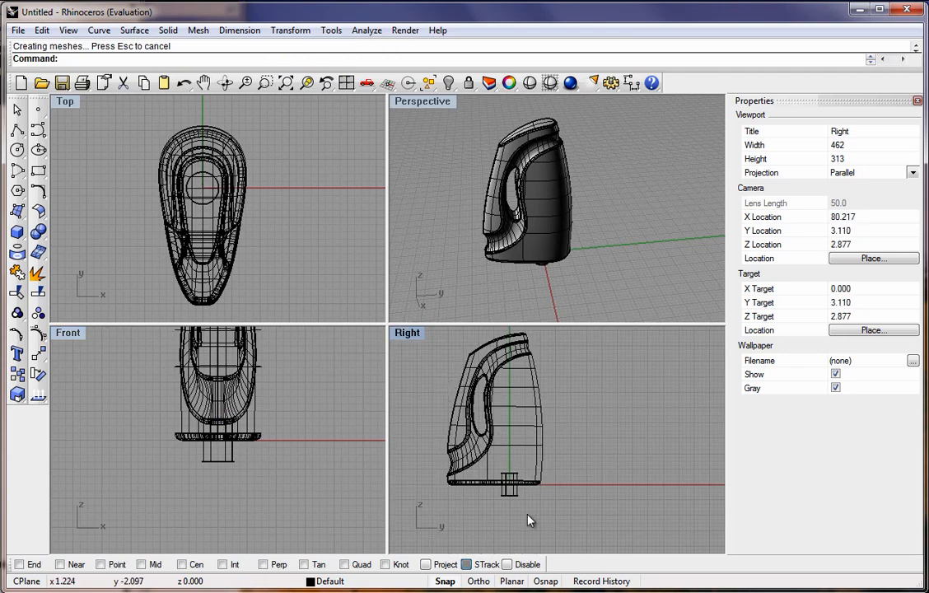
{"action": "left_click", "coordinate": [512, 496]}
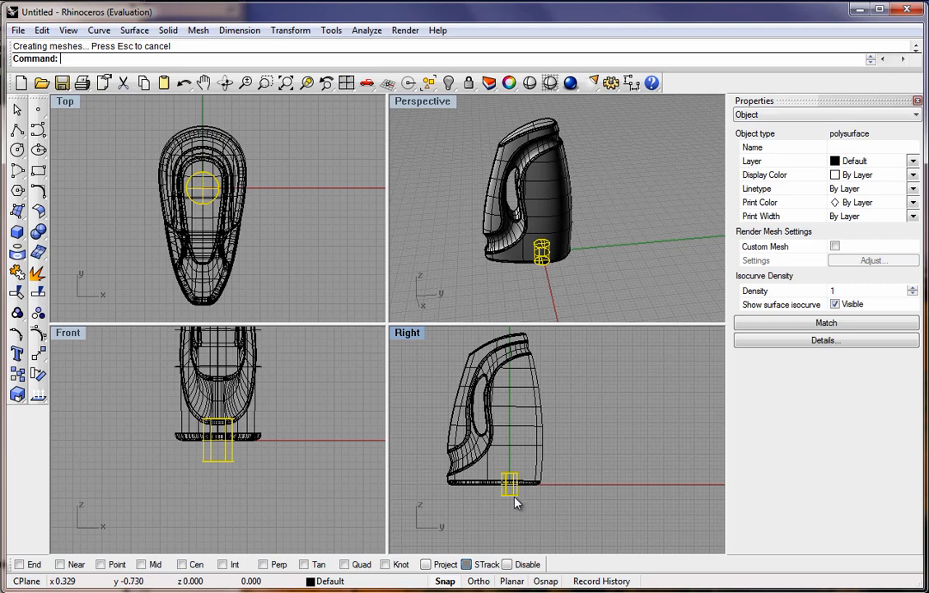
{"action": "left_click_drag", "start_coordinate": [512, 499], "coordinate": [511, 351]}
{"action": "left_click", "coordinate": [562, 352]}
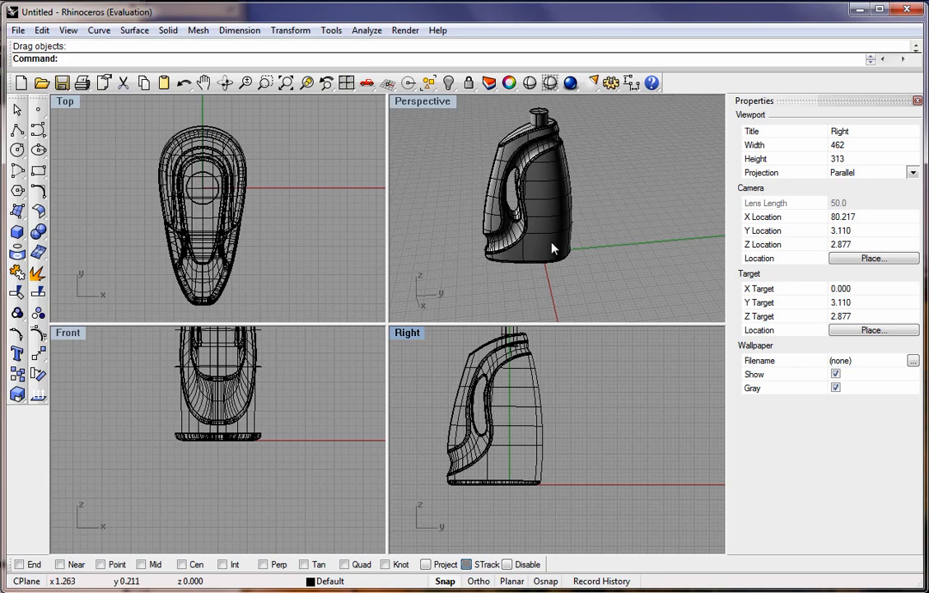
Boolean union the neck cylinder with the bottle body in a maximized Perspective view.
{"action": "double_click", "coordinate": [412, 102]}
{"action": "right_click_drag", "start_coordinate": [369, 197], "coordinate": [419, 210]}
{"action": "scroll", "coordinate": [397, 206], "scroll_direction": "down", "scroll_amount": 2}
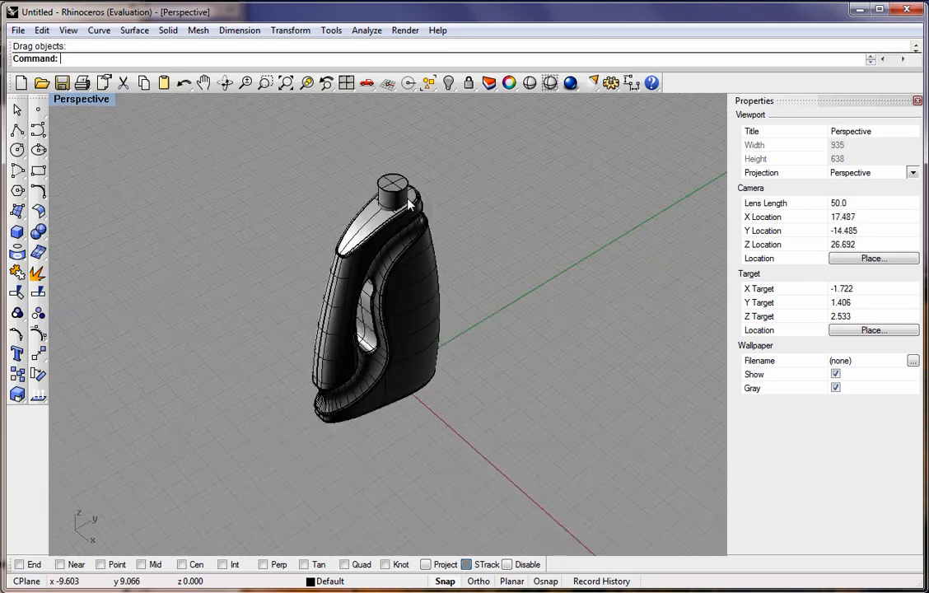
{"action": "scroll", "coordinate": [384, 210], "scroll_direction": "up", "scroll_amount": 4}
{"action": "scroll", "coordinate": [384, 214], "scroll_direction": "up", "scroll_amount": 2}
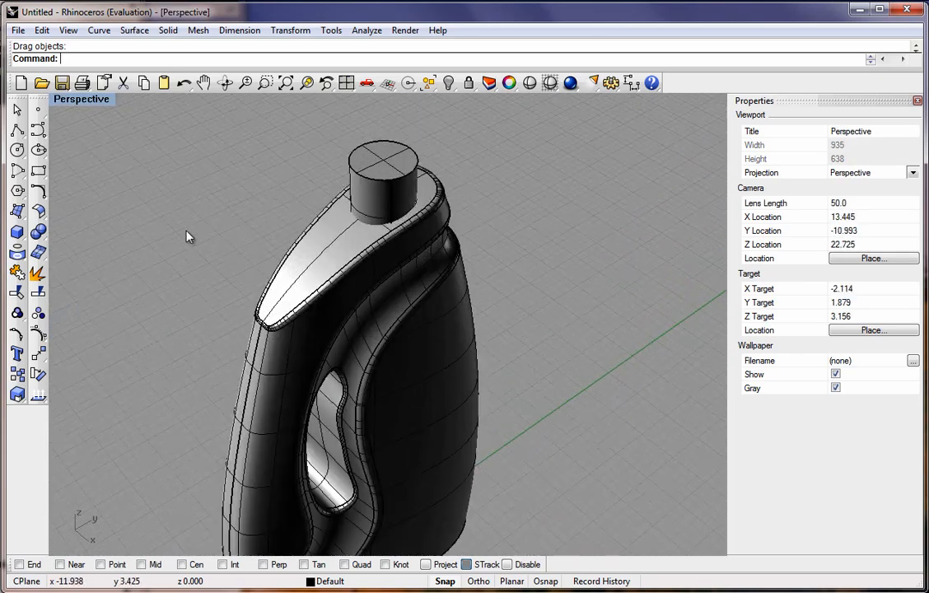
{"action": "left_click", "coordinate": [37, 234]}
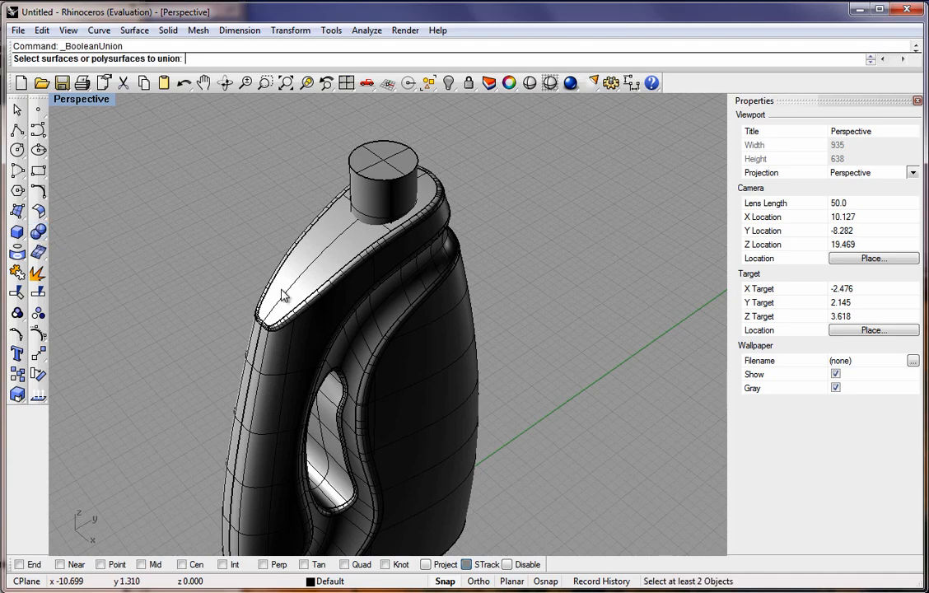
{"action": "left_click", "coordinate": [382, 271]}
{"action": "left_click", "coordinate": [378, 157]}
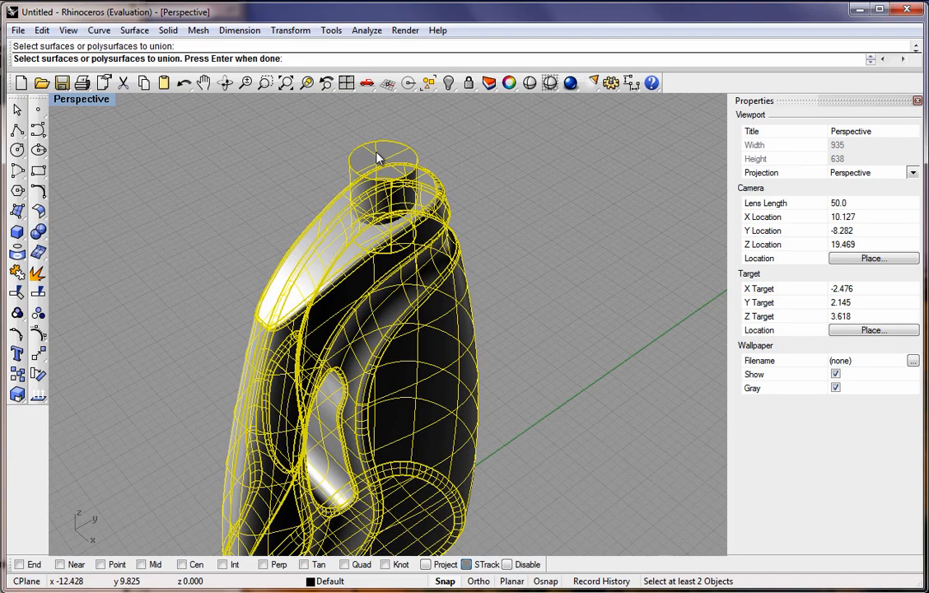
{"action": "key", "text": "Return"}
Blend the edge where the neck meets the bottle top with a 0.125 radius using Blend Edge.
{"action": "mouse_move", "coordinate": [506, 274]}
{"action": "right_mouse_down"}
{"action": "mouse_move", "coordinate": [437, 233]}
{"action": "mouse_move", "coordinate": [490, 245]}
{"action": "mouse_move", "coordinate": [504, 280]}
{"action": "right_mouse_up"}
{"action": "scroll", "coordinate": [417, 210], "scroll_direction": "up", "scroll_amount": 3}
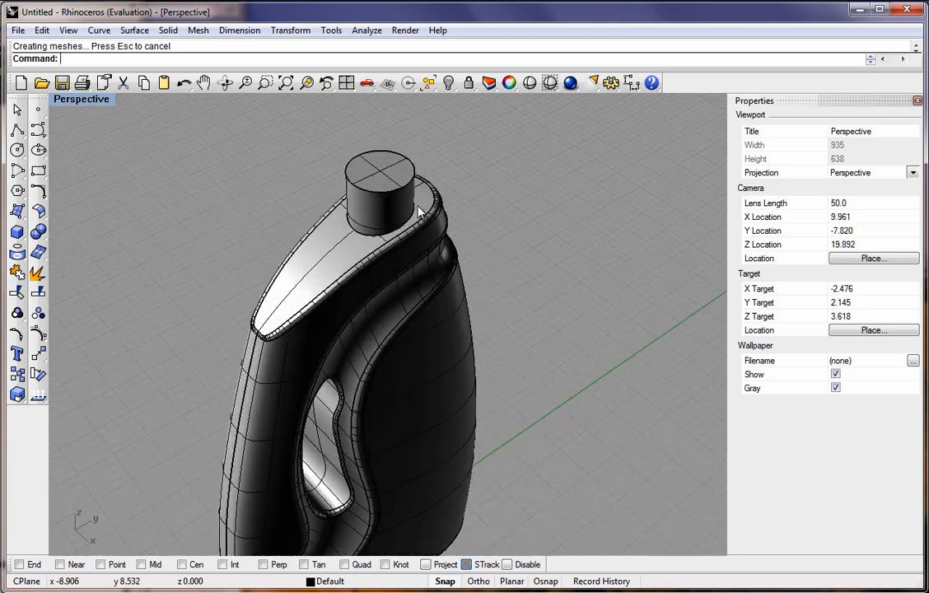
{"action": "scroll", "coordinate": [301, 225], "scroll_direction": "up", "scroll_amount": 2}
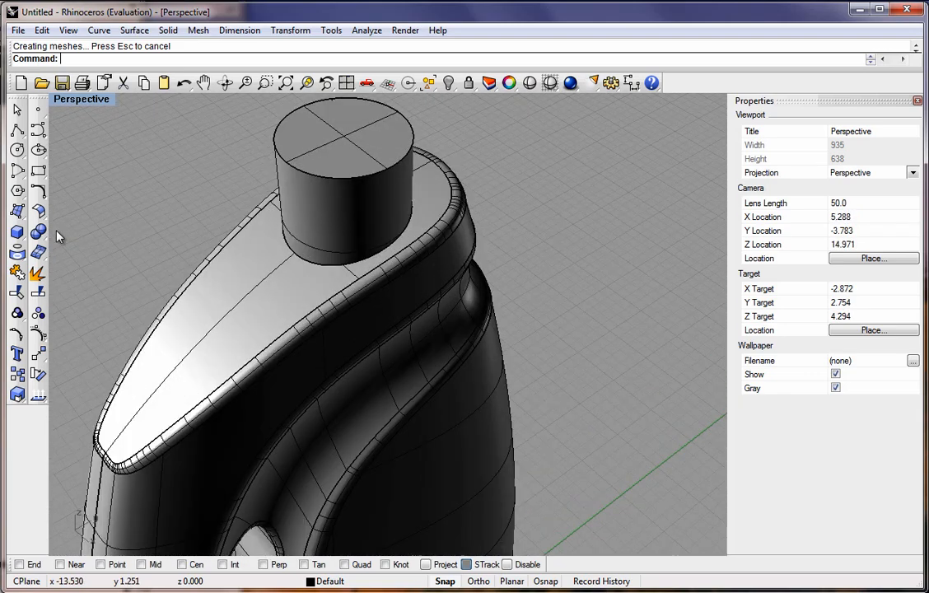
{"action": "left_click", "coordinate": [168, 30]}
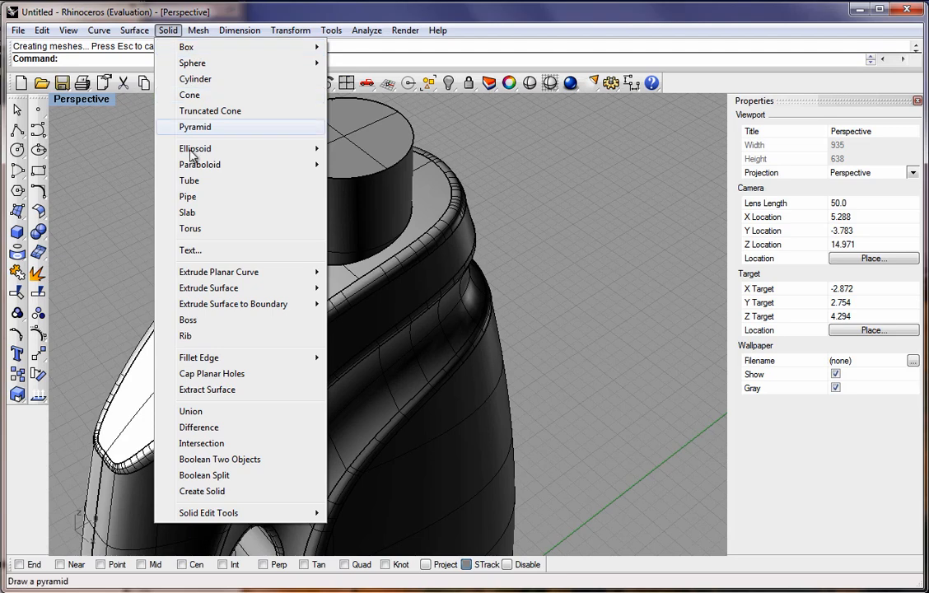
{"action": "mouse_move", "coordinate": [218, 358]}
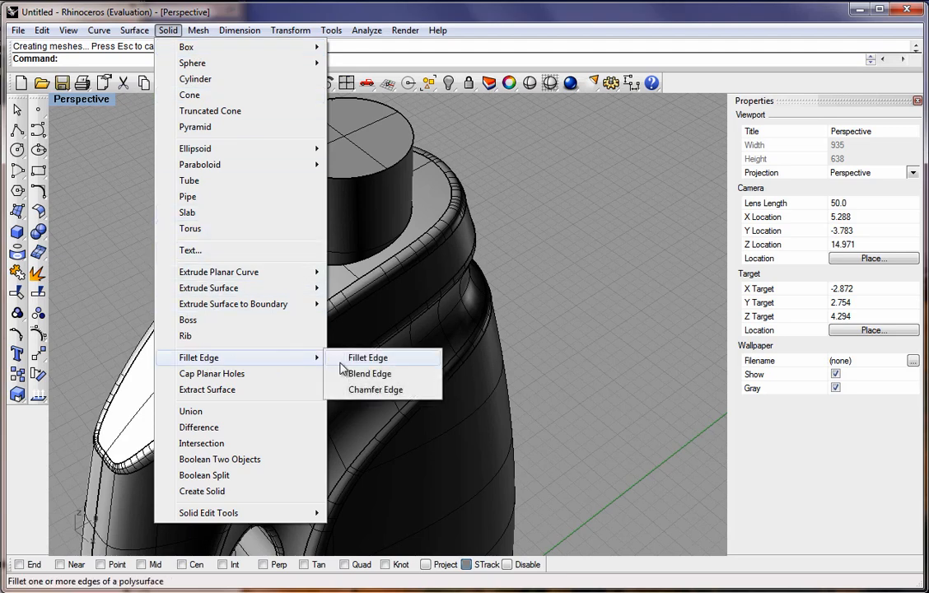
{"action": "left_click", "coordinate": [369, 374]}
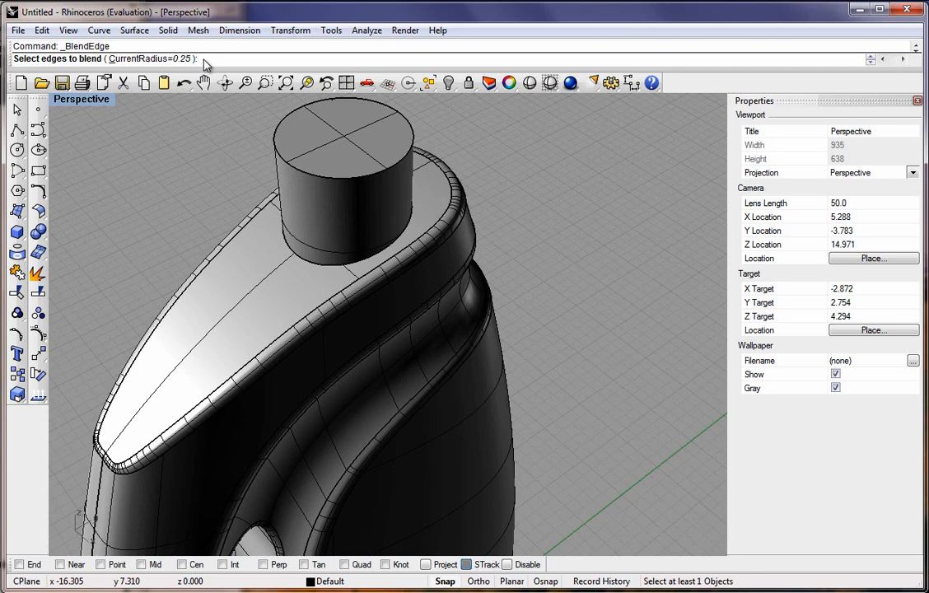
{"action": "type", "text": ".125"}
{"action": "key", "text": "Return"}
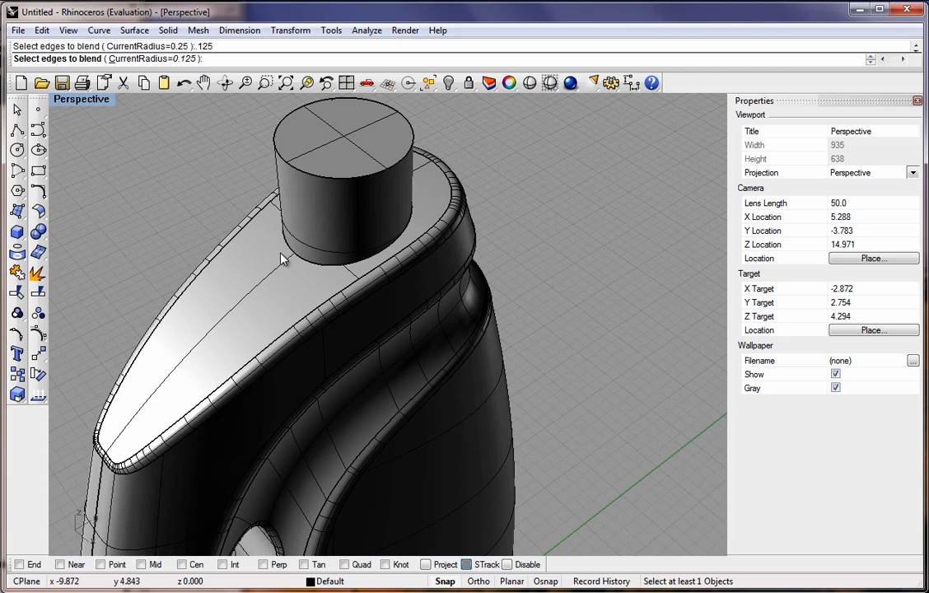
{"action": "left_click", "coordinate": [312, 263]}
{"action": "key", "text": "Return"}
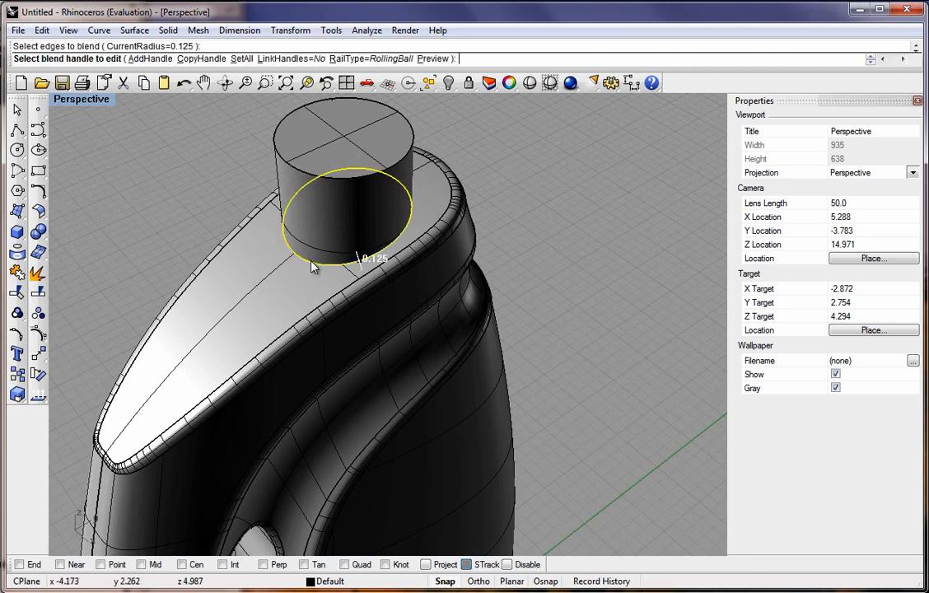
Display a Curvature Analysis on the bottle and orbit around it to inspect the surfaces.
{"action": "scroll", "coordinate": [502, 317], "scroll_direction": "up", "scroll_amount": 6}
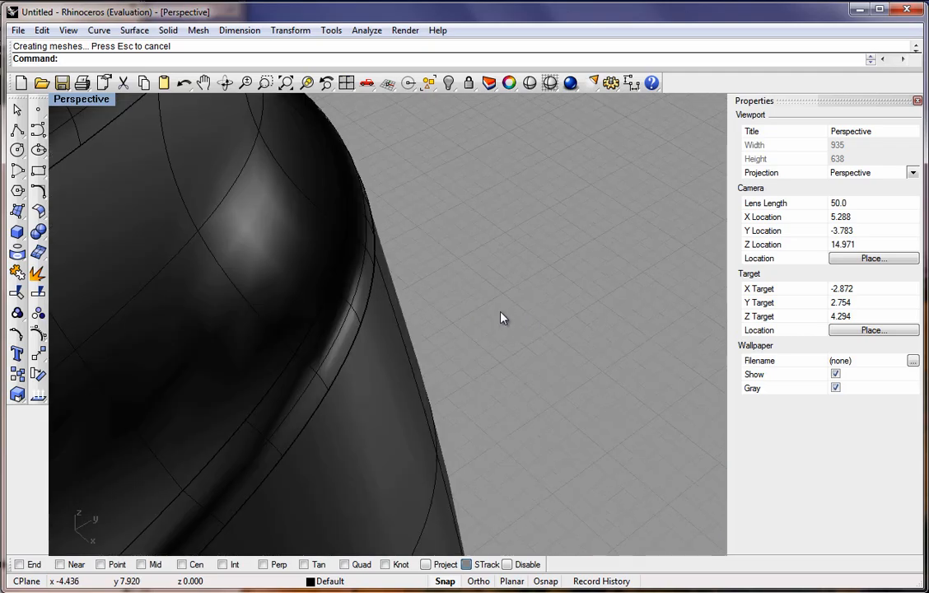
{"action": "scroll", "coordinate": [416, 286], "scroll_direction": "down", "scroll_amount": 8}
{"action": "scroll", "coordinate": [408, 286], "scroll_direction": "down", "scroll_amount": 5}
{"action": "right_click_drag", "start_coordinate": [352, 452], "coordinate": [392, 357]}
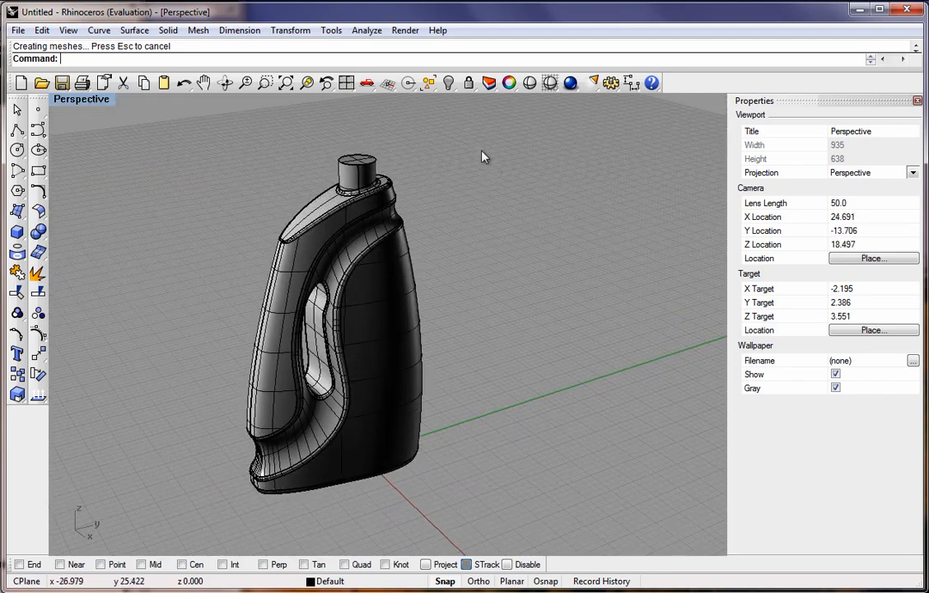
{"action": "left_click", "coordinate": [371, 35]}
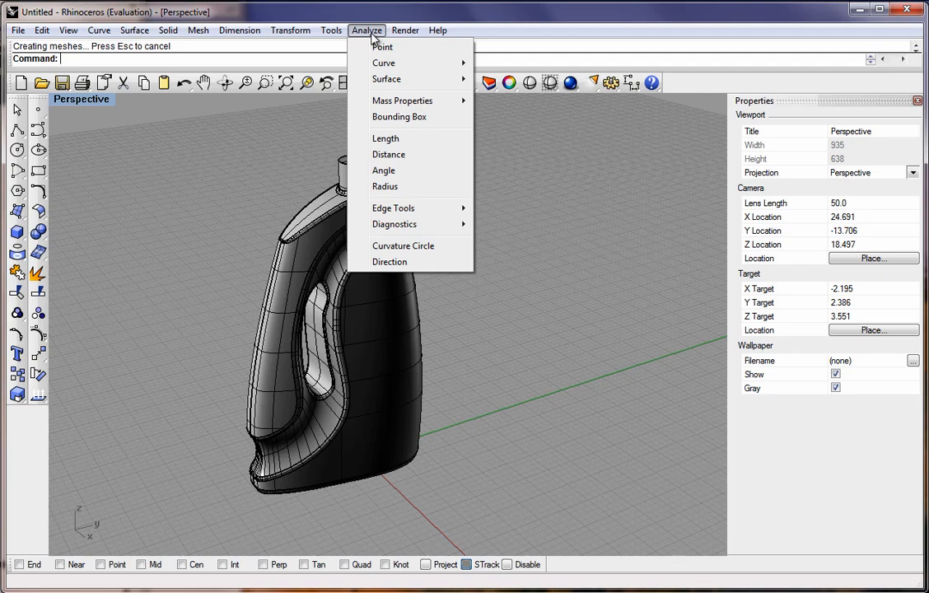
{"action": "mouse_move", "coordinate": [387, 79]}
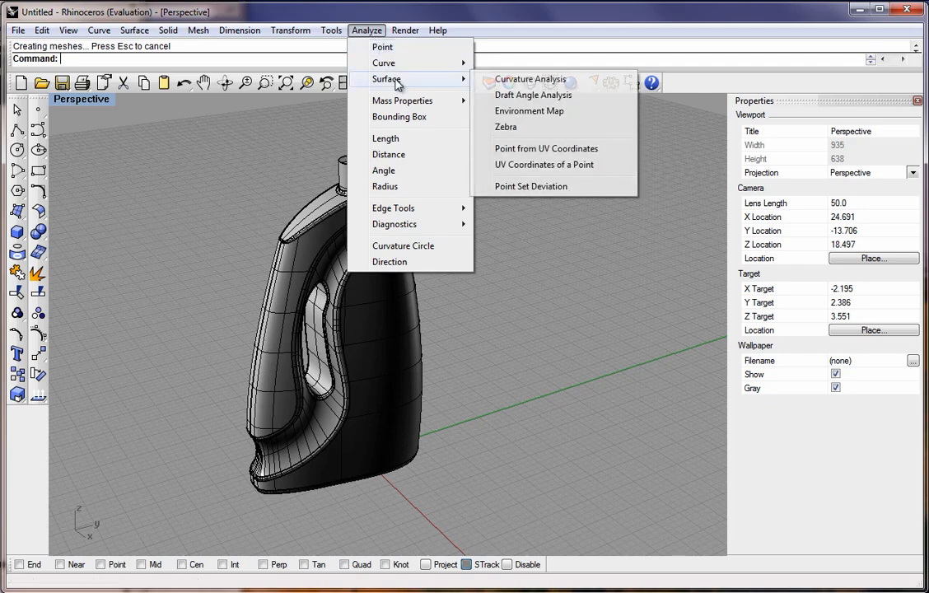
{"action": "left_click", "coordinate": [524, 80]}
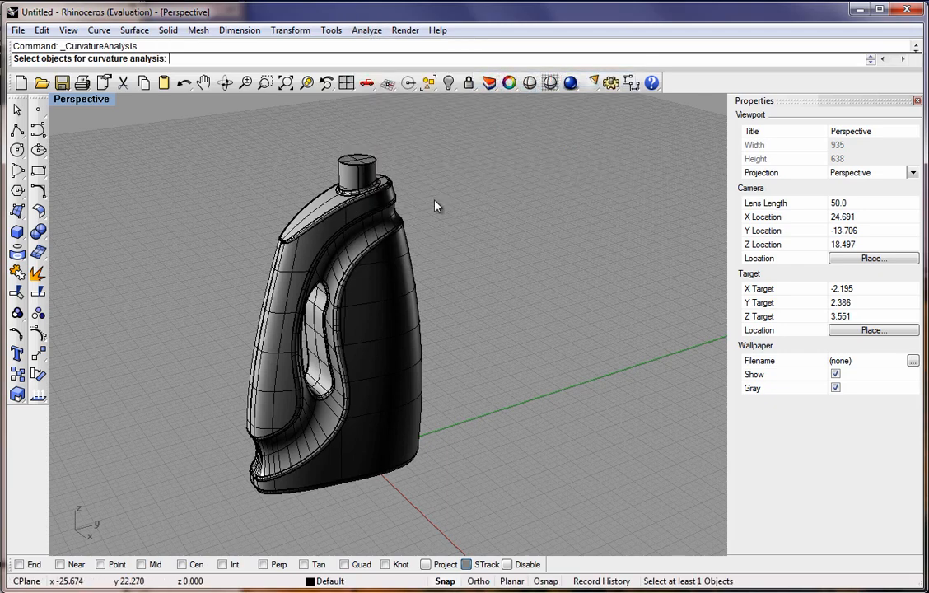
{"action": "left_click", "coordinate": [340, 251]}
{"action": "key", "text": "Return"}
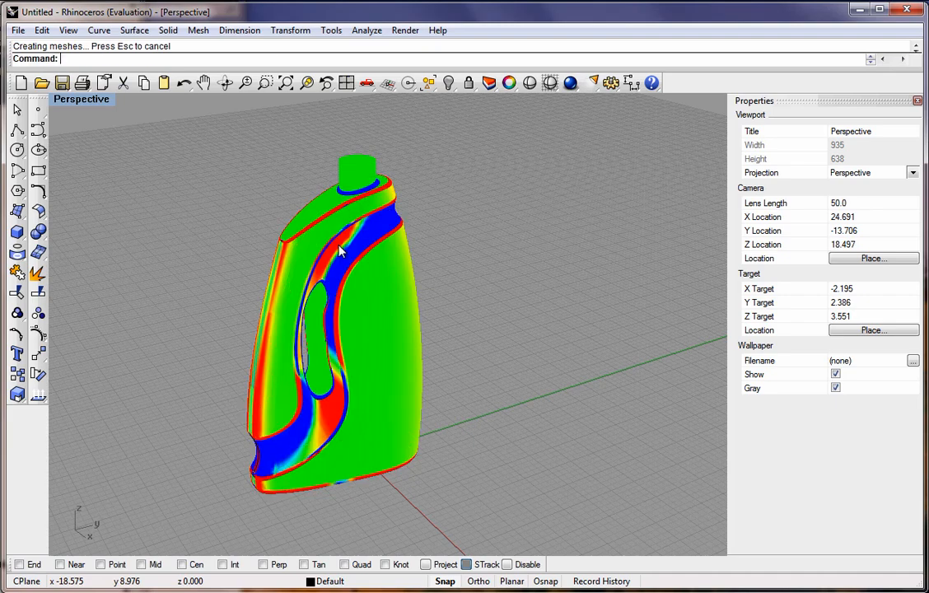
{"action": "mouse_move", "coordinate": [439, 365]}
{"action": "right_mouse_down"}
{"action": "mouse_move", "coordinate": [417, 332]}
{"action": "mouse_move", "coordinate": [425, 355]}
{"action": "mouse_move", "coordinate": [416, 342]}
{"action": "right_mouse_up"}
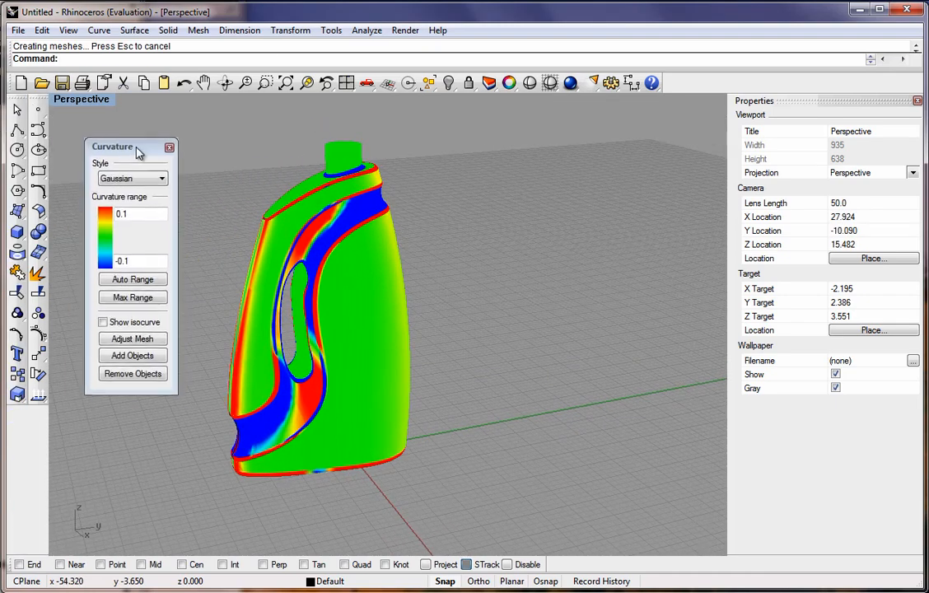
{"action": "mouse_move", "coordinate": [342, 309]}
{"action": "right_mouse_down"}
{"action": "mouse_move", "coordinate": [308, 249]}
{"action": "mouse_move", "coordinate": [318, 307]}
{"action": "mouse_move", "coordinate": [322, 299]}
{"action": "mouse_move", "coordinate": [286, 338]}
{"action": "mouse_move", "coordinate": [290, 207]}
{"action": "mouse_move", "coordinate": [296, 296]}
{"action": "mouse_move", "coordinate": [370, 363]}
{"action": "mouse_move", "coordinate": [356, 363]}
{"action": "right_mouse_up"}
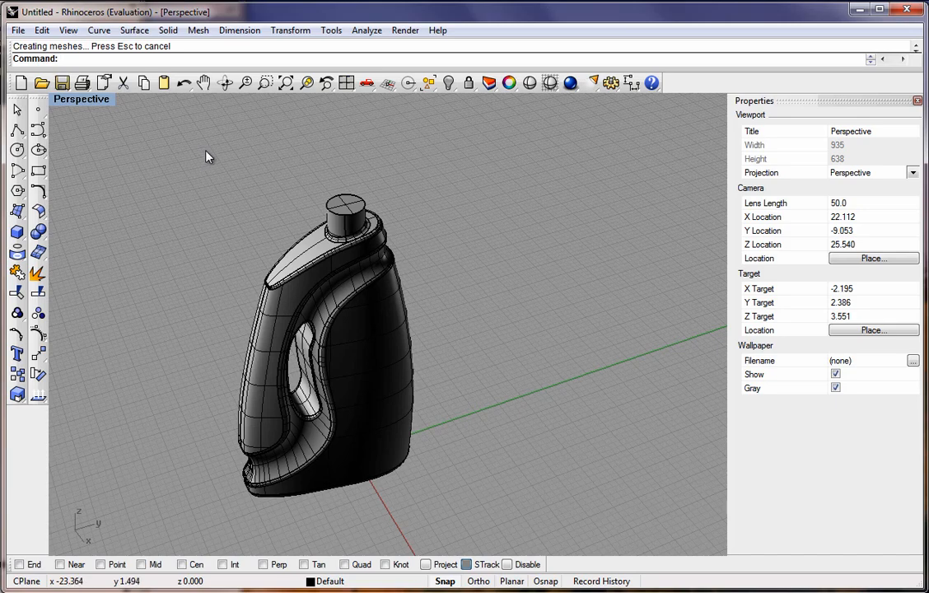
Apply an Environment Map analysis to the bottle.
{"action": "left_click", "coordinate": [366, 31]}
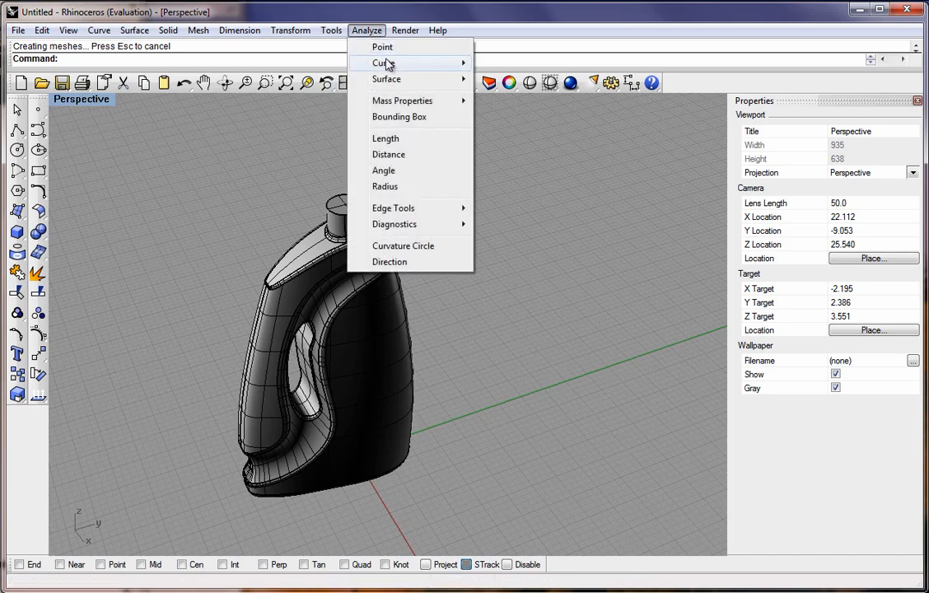
{"action": "mouse_move", "coordinate": [387, 79]}
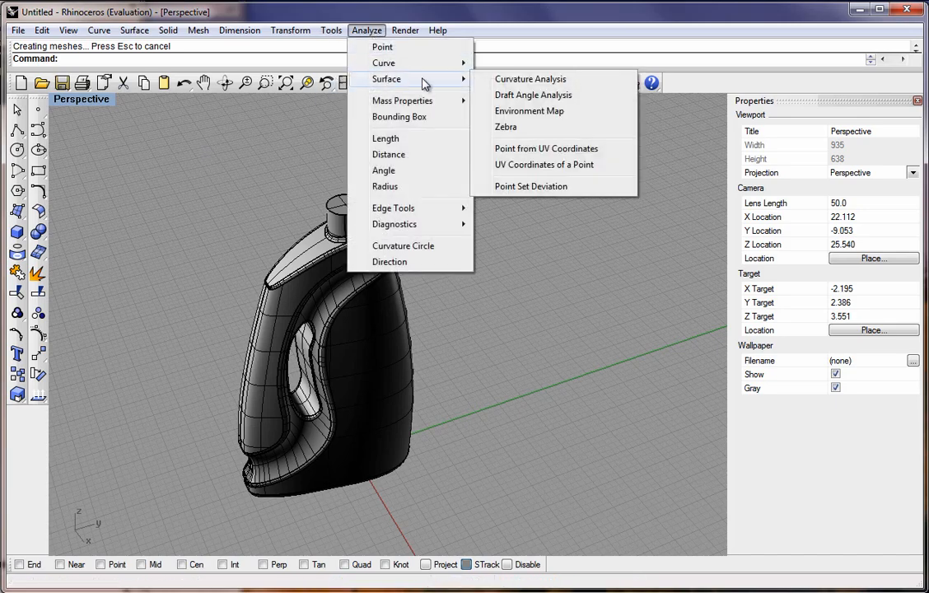
{"action": "left_click", "coordinate": [517, 112]}
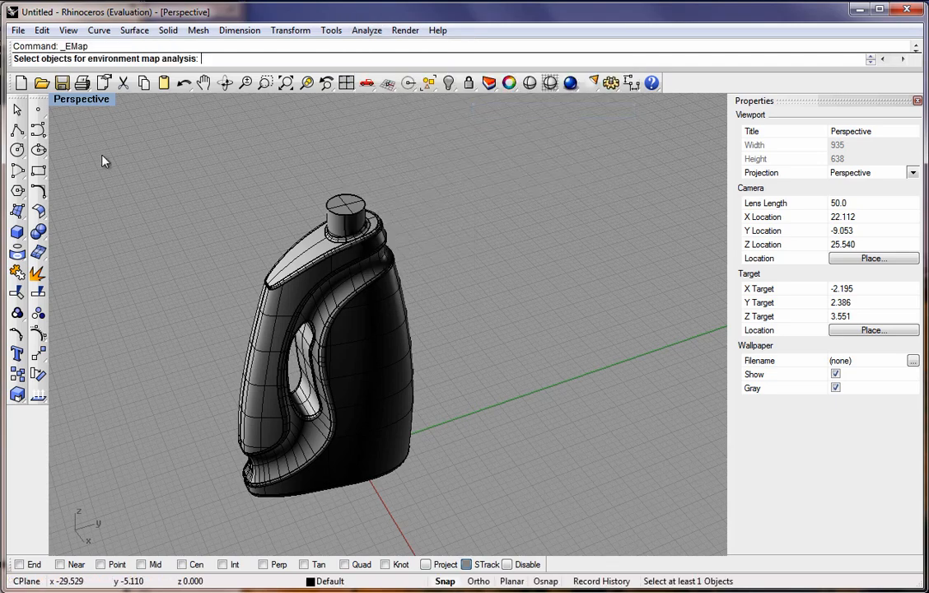
{"action": "left_click", "coordinate": [321, 285]}
{"action": "key", "text": "Return"}
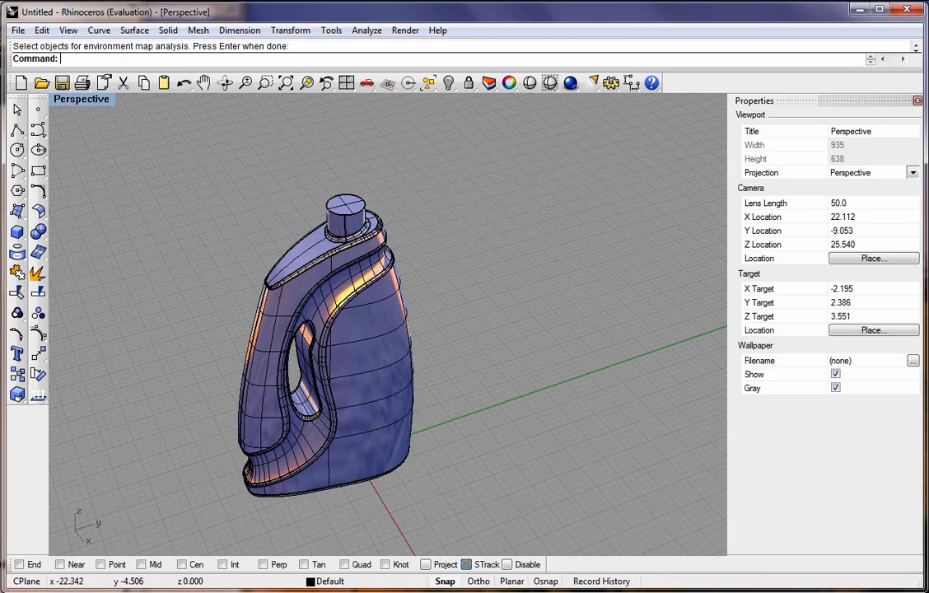
Turn off the isocurve display in the environment map analysis while orbiting around the bottle.
{"action": "left_click_drag", "start_coordinate": [2, 136], "coordinate": [164, 180]}
{"action": "right_click_drag", "start_coordinate": [348, 272], "coordinate": [301, 332]}
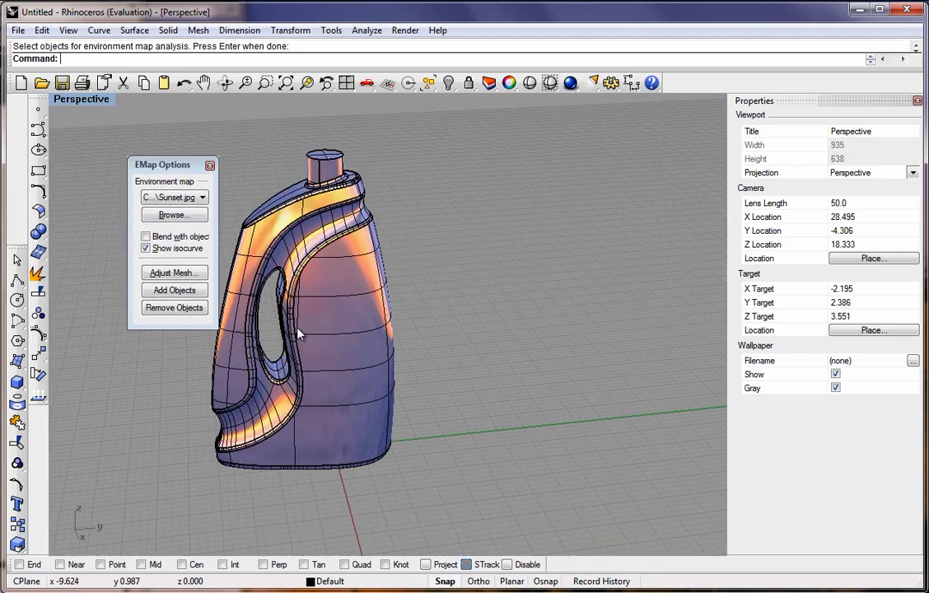
{"action": "left_click", "coordinate": [146, 249]}
{"action": "right_click_drag", "start_coordinate": [349, 311], "coordinate": [416, 344]}
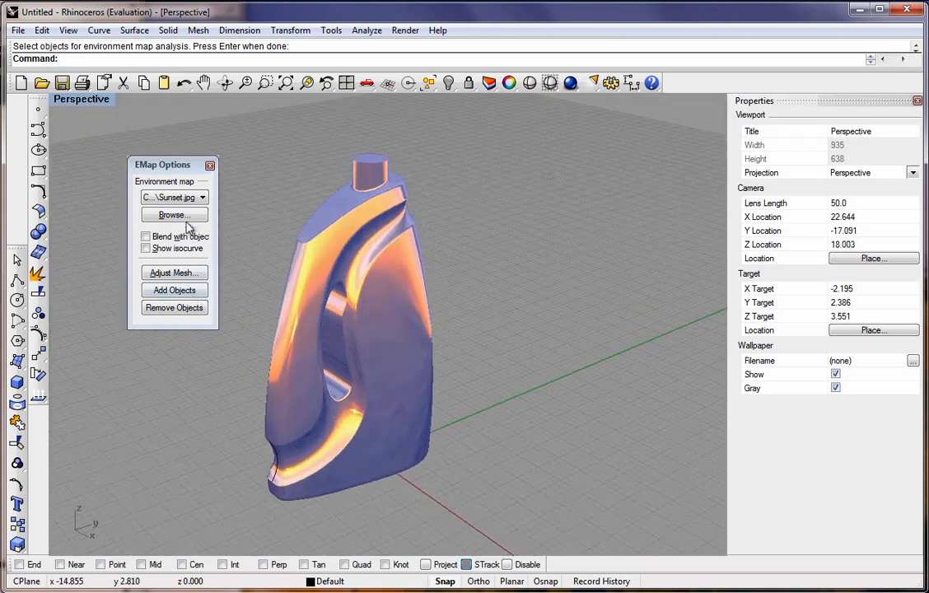
Switch the environment map to polished_gold and then to fluorescent_tube, orbit to inspect, and close the analysis.
{"action": "left_click", "coordinate": [173, 197]}
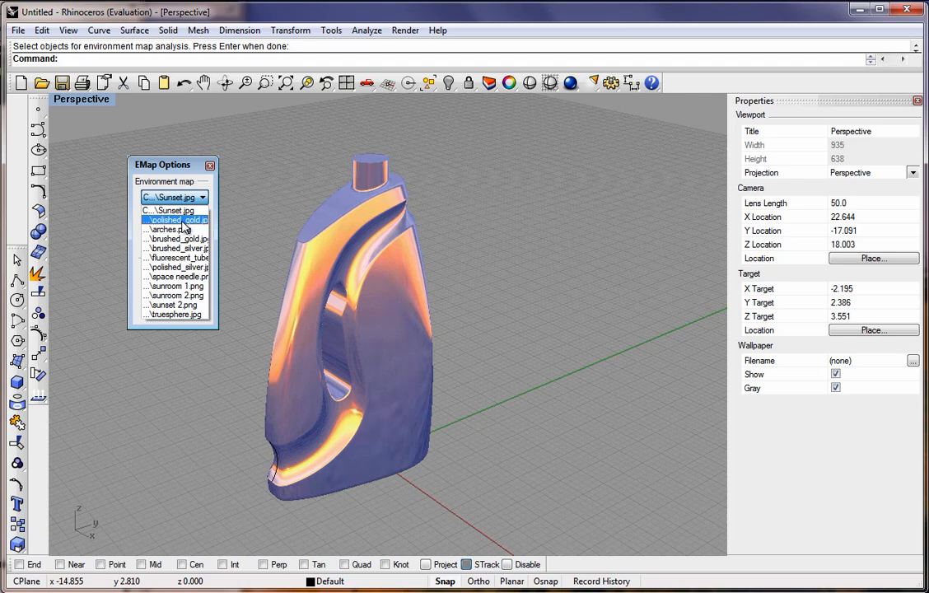
{"action": "left_click", "coordinate": [176, 220]}
{"action": "left_click", "coordinate": [175, 198]}
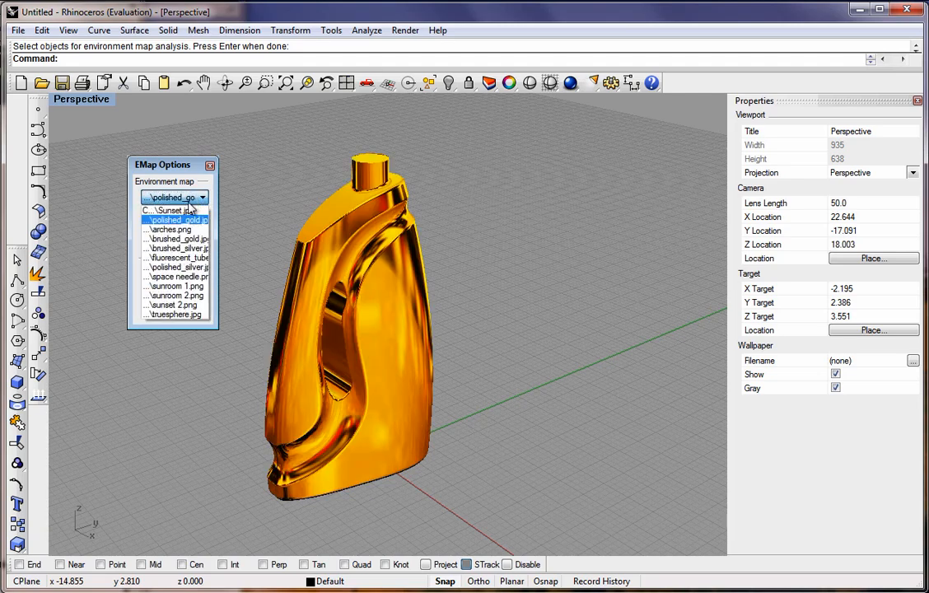
{"action": "left_click", "coordinate": [176, 258]}
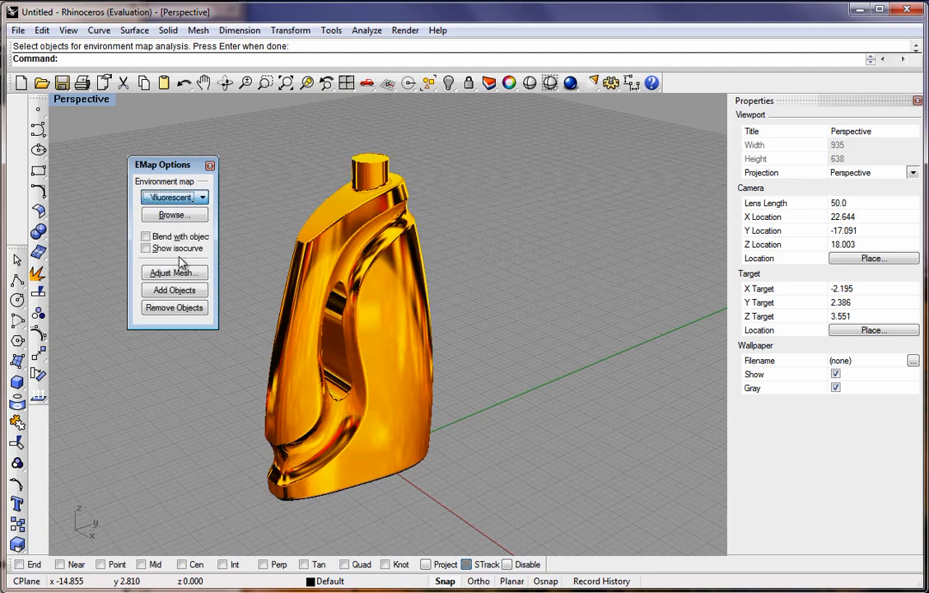
{"action": "right_click_drag", "start_coordinate": [373, 321], "coordinate": [503, 210]}
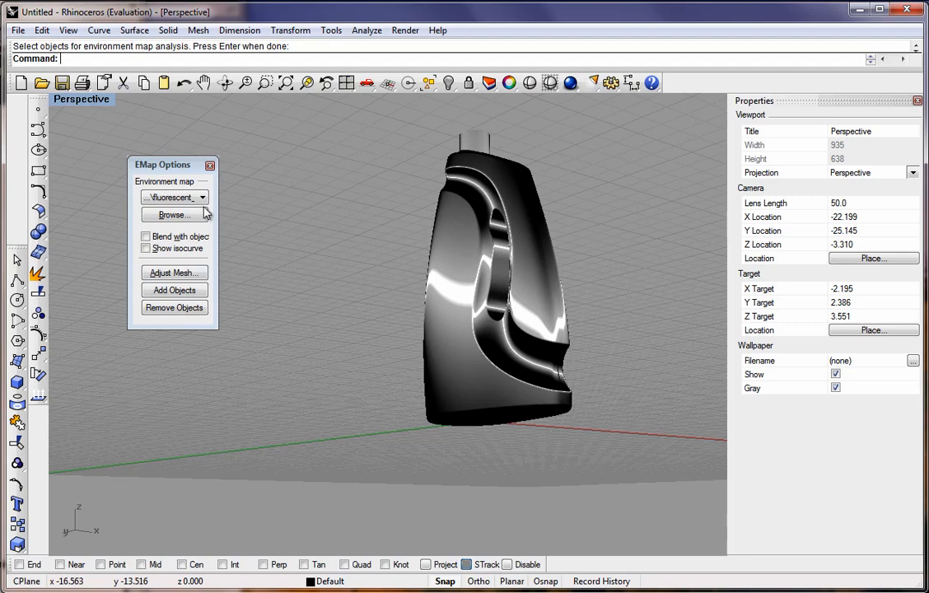
{"action": "left_click", "coordinate": [211, 167]}
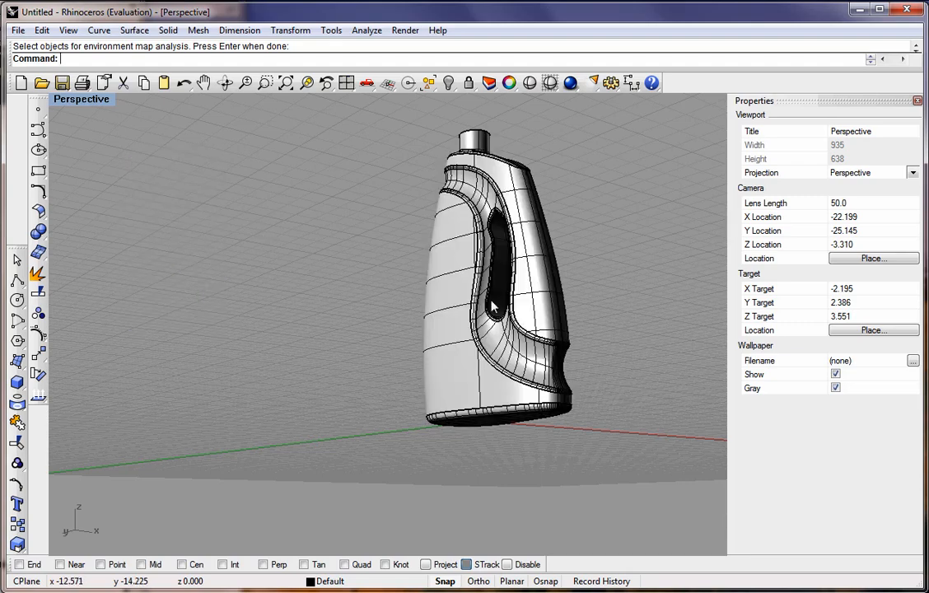
Open the bottle's material properties and set the material to be assigned by Basic.
{"action": "mouse_move", "coordinate": [433, 264]}
{"action": "right_mouse_down"}
{"action": "mouse_move", "coordinate": [342, 365]}
{"action": "mouse_move", "coordinate": [442, 268]}
{"action": "right_mouse_up"}
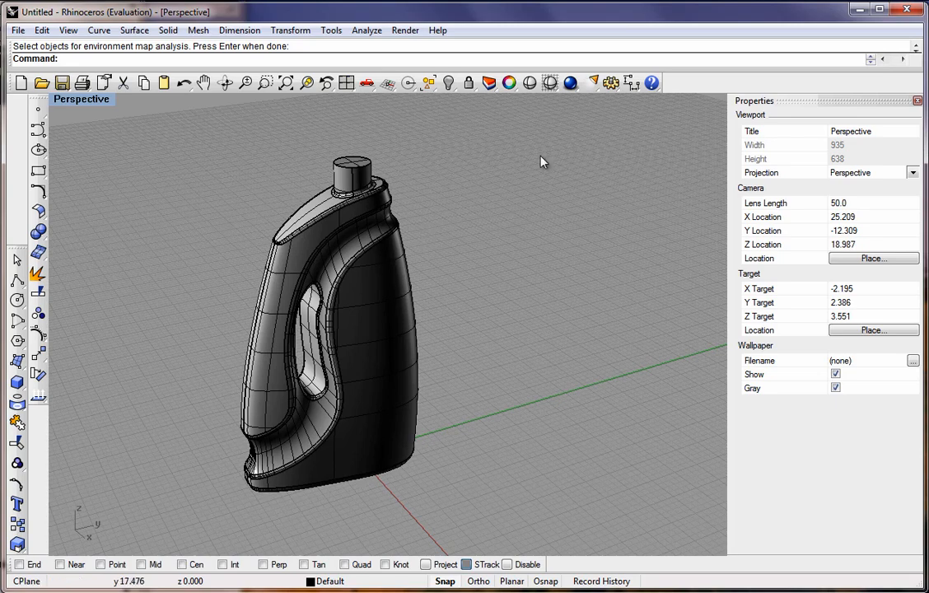
{"action": "left_click", "coordinate": [512, 89]}
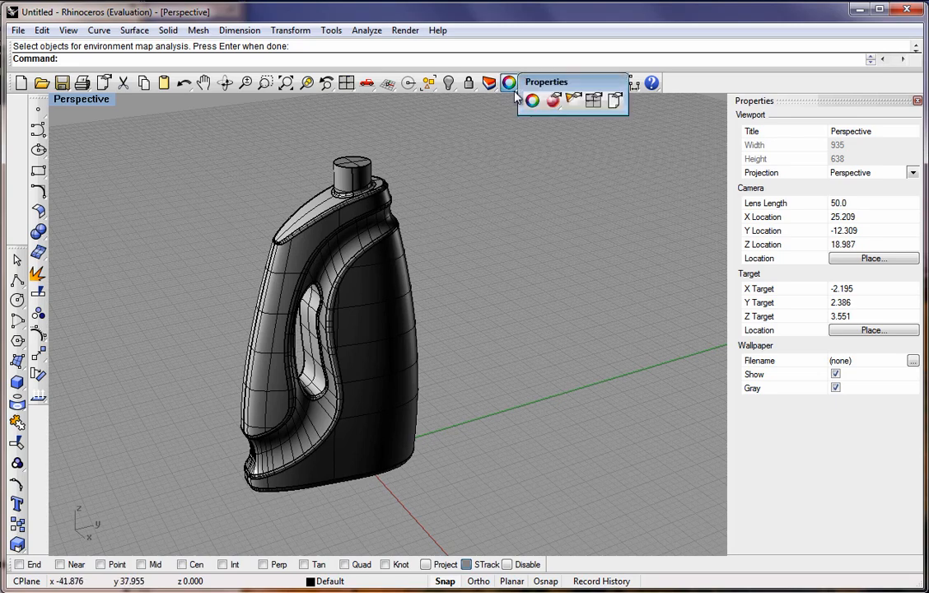
{"action": "left_click", "coordinate": [552, 101]}
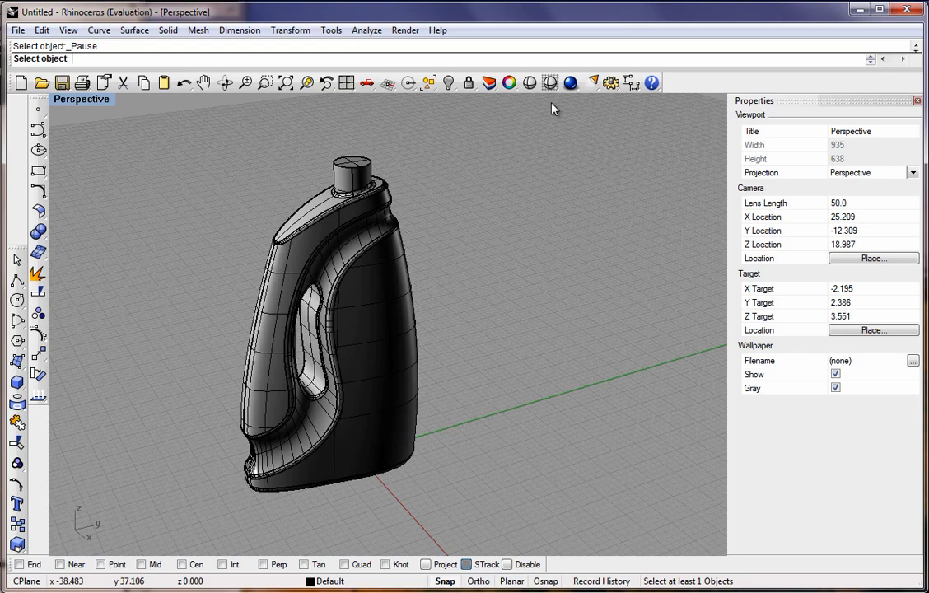
{"action": "left_click", "coordinate": [378, 252]}
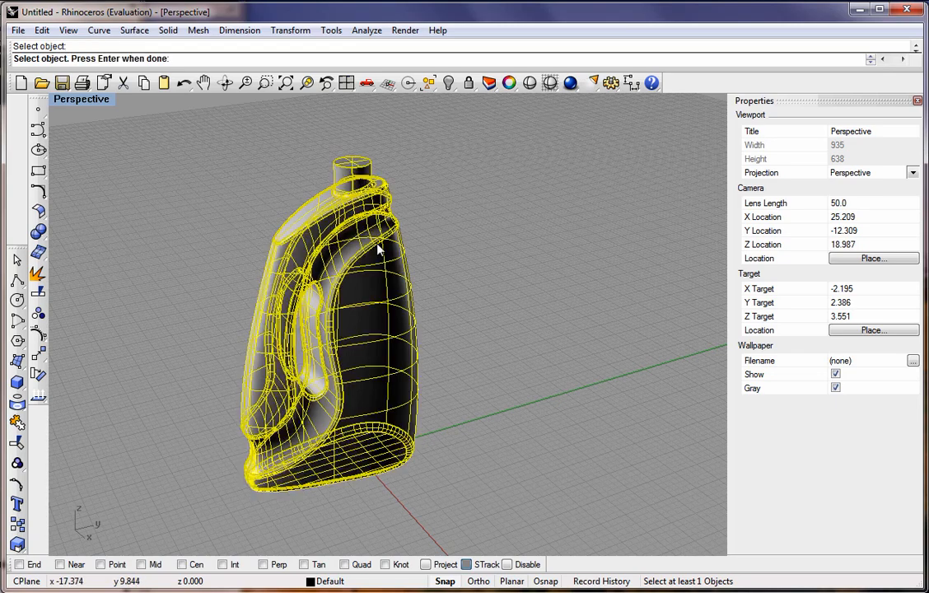
{"action": "key", "text": "Return"}
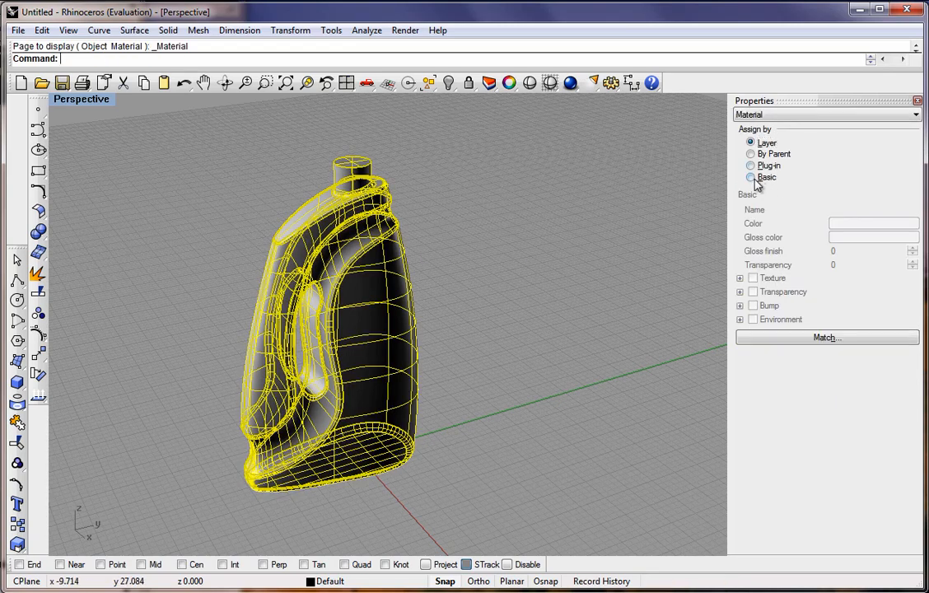
{"action": "left_click", "coordinate": [751, 178]}
Set the bottle's basic material color to red (247, 27, 27) and its gloss finish to 30.
{"action": "left_click", "coordinate": [820, 115]}
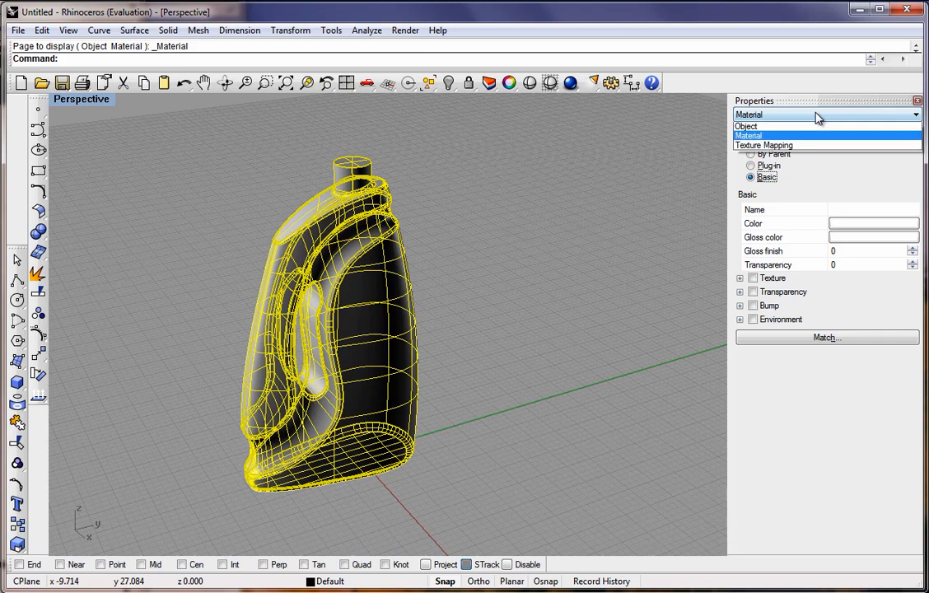
{"action": "left_click", "coordinate": [790, 127]}
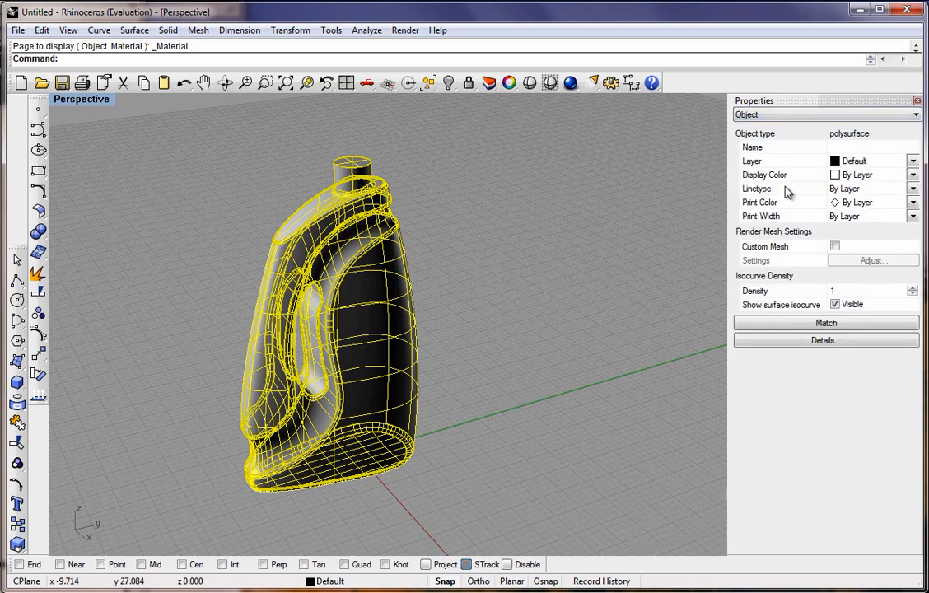
{"action": "left_click", "coordinate": [814, 116]}
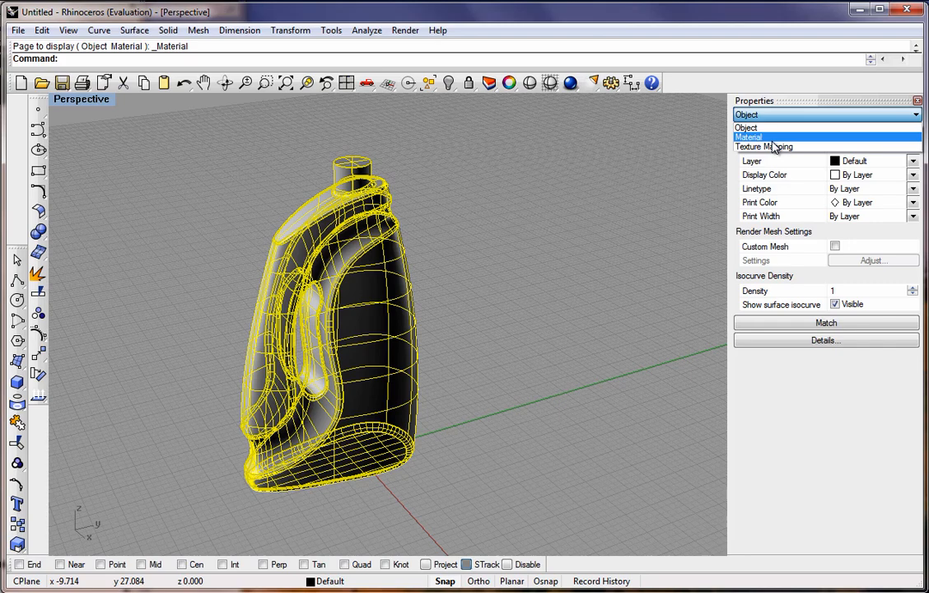
{"action": "left_click", "coordinate": [773, 139]}
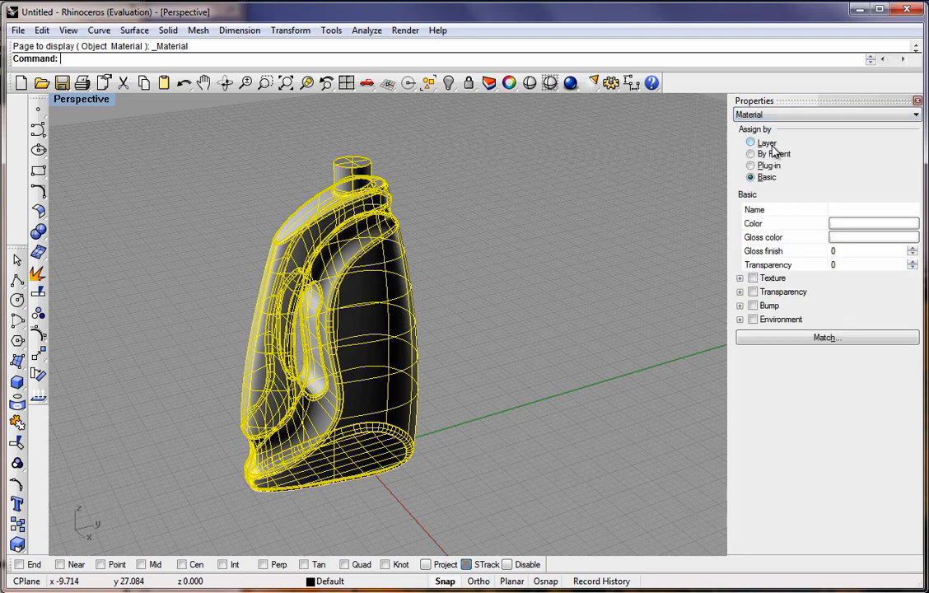
{"action": "left_click", "coordinate": [861, 231]}
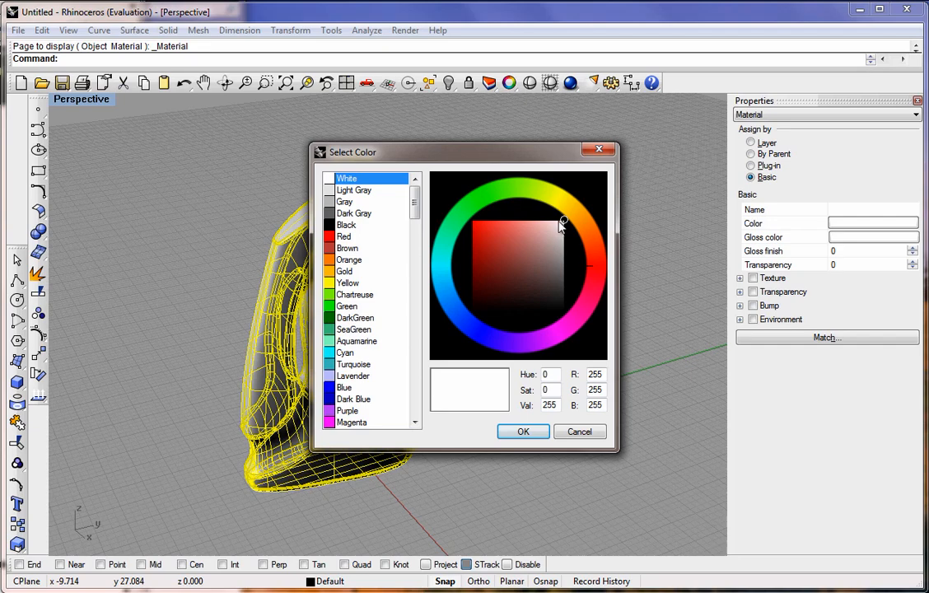
{"action": "left_click_drag", "start_coordinate": [561, 226], "coordinate": [483, 228]}
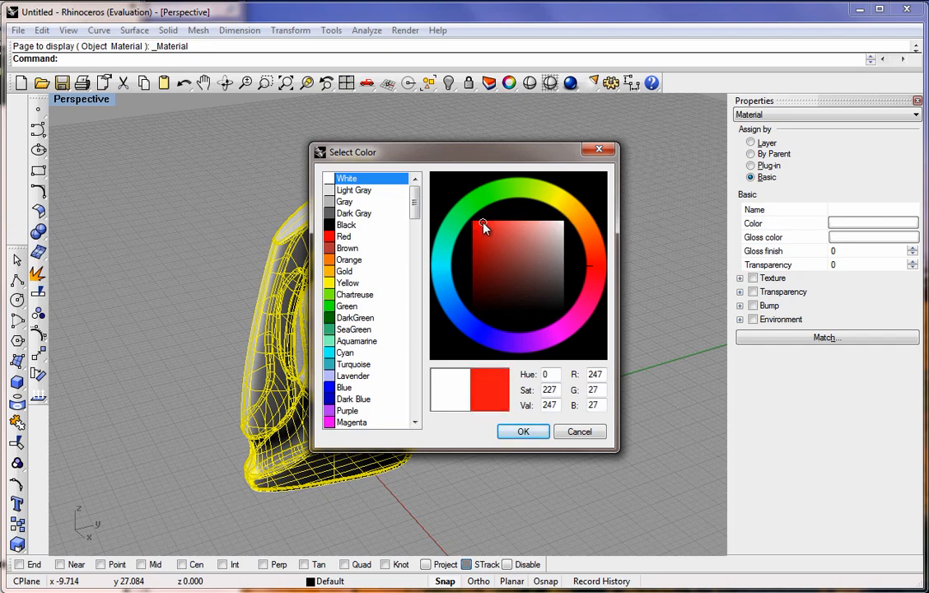
{"action": "left_click", "coordinate": [523, 431]}
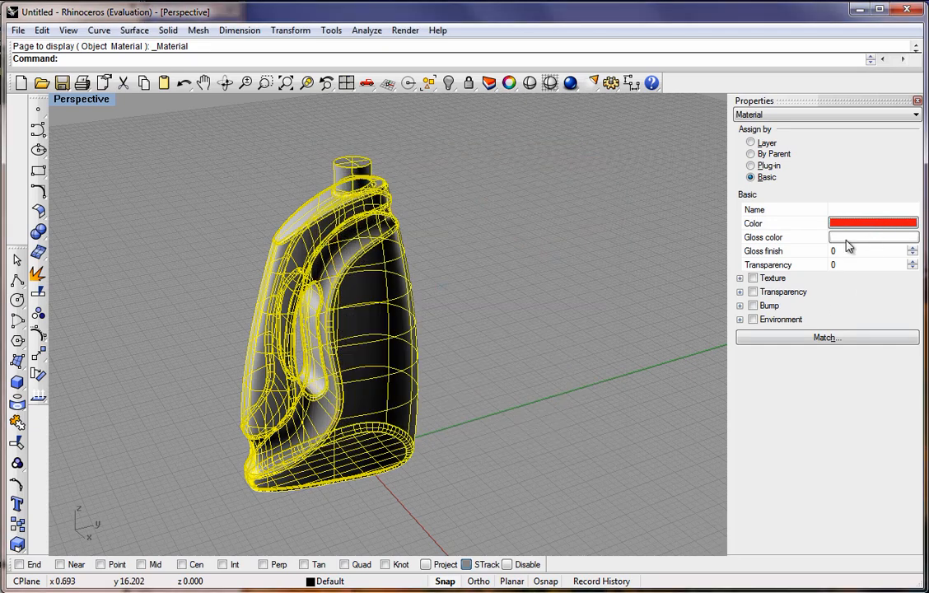
{"action": "left_click", "coordinate": [833, 251]}
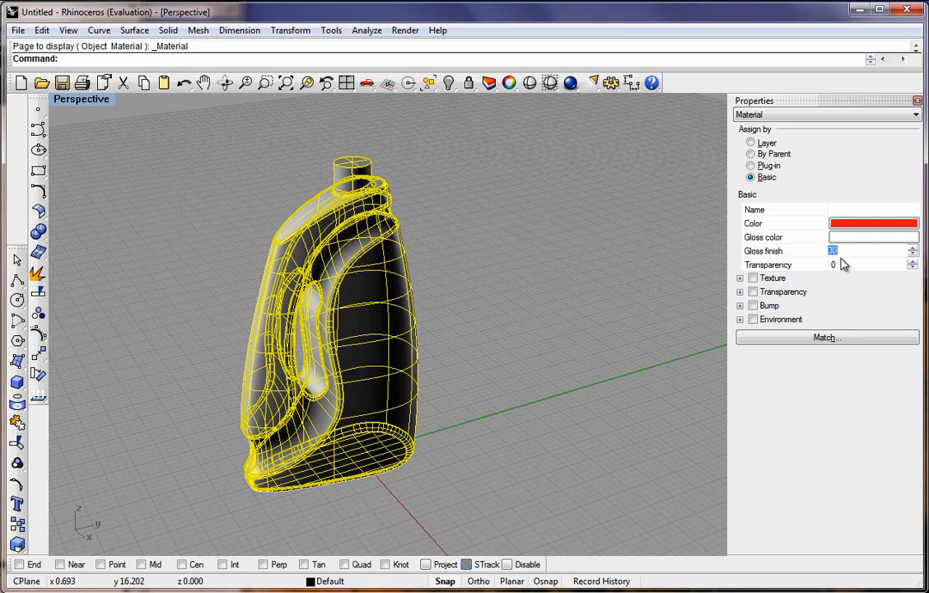
{"action": "left_click", "coordinate": [608, 220]}
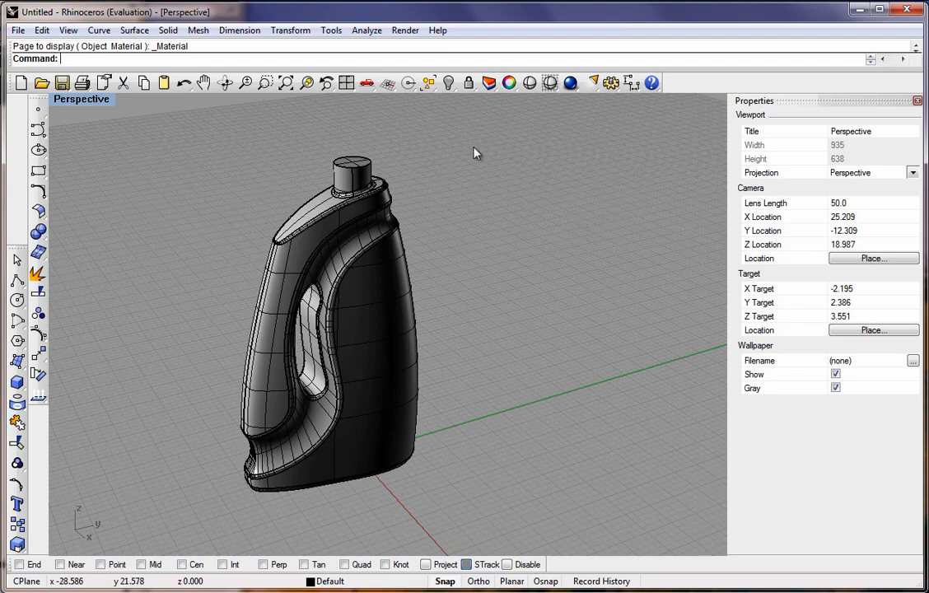
Render the Perspective view to preview the red bottle, then close the render window.
{"action": "left_click", "coordinate": [571, 83]}
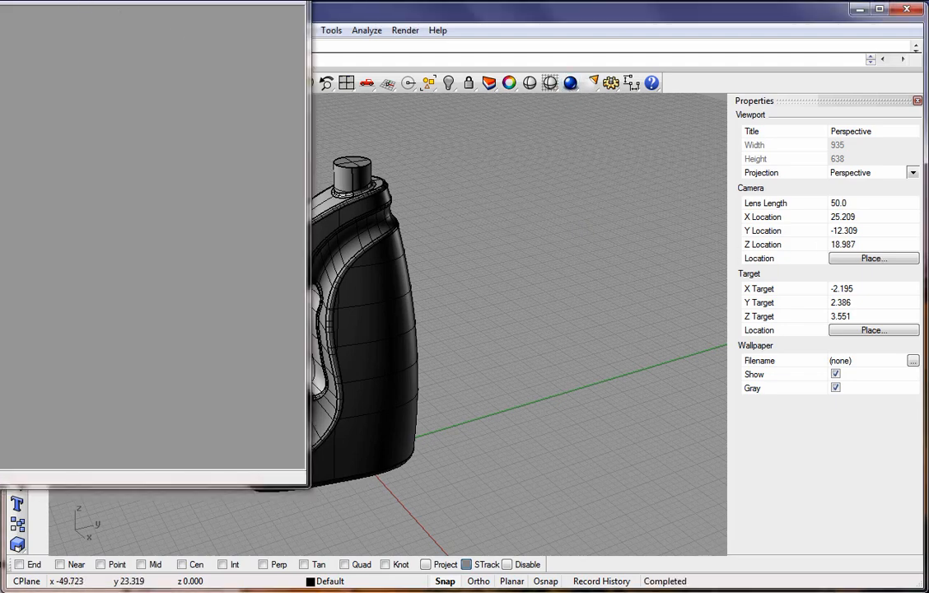
{"action": "left_click_drag", "start_coordinate": [204, 33], "coordinate": [510, 92]}
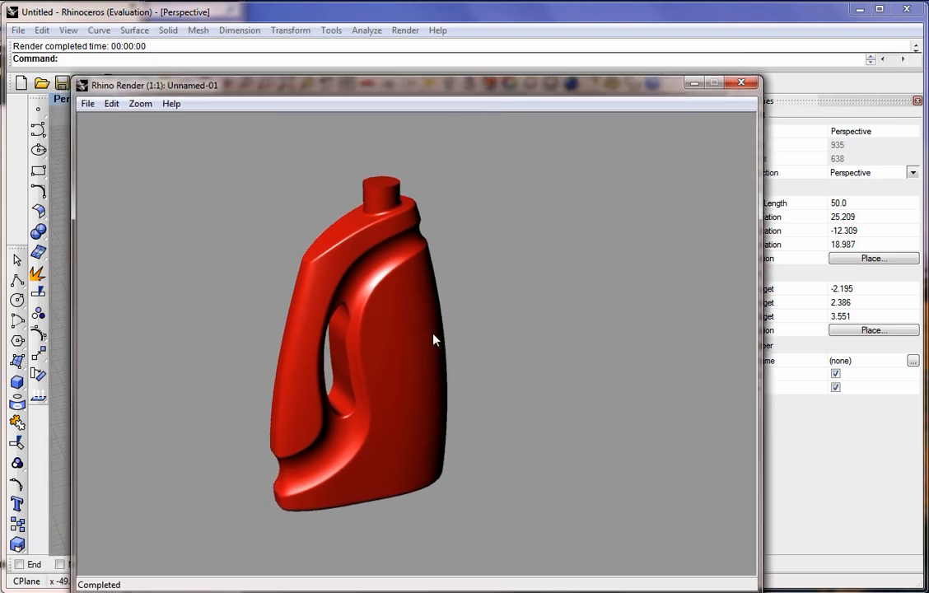
{"action": "left_click", "coordinate": [741, 84]}
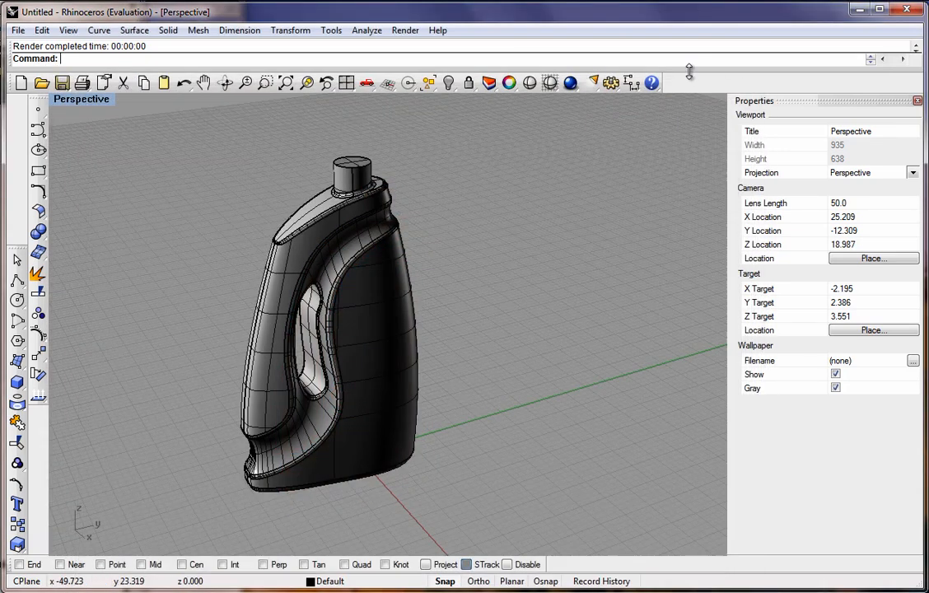
Preview the bottle in shaded display mode and orbit around it.
{"action": "left_click", "coordinate": [550, 83]}
{"action": "right_click", "coordinate": [550, 83]}
{"action": "right_click_drag", "start_coordinate": [472, 216], "coordinate": [383, 247]}
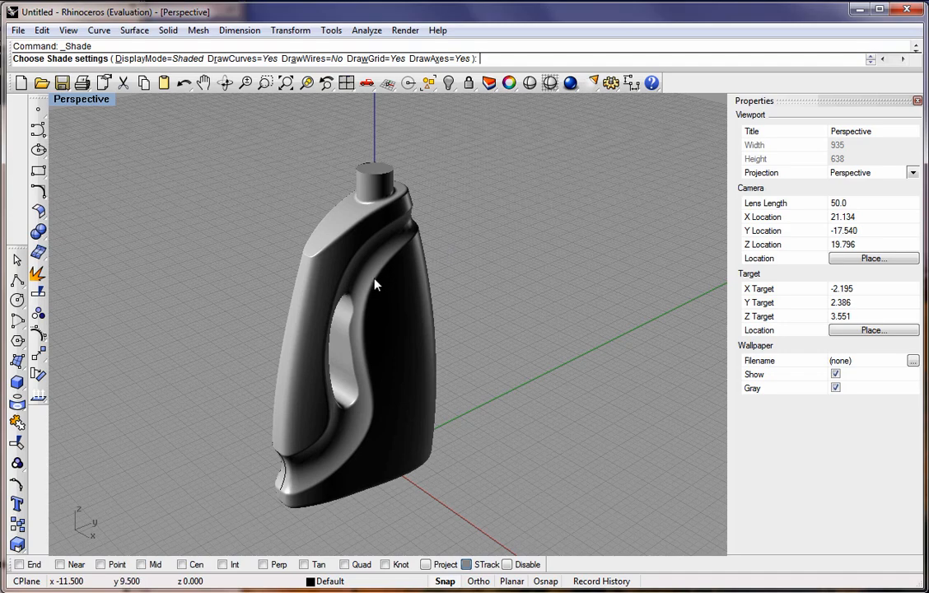
Open the bottle's object properties and set its display color to Green.
{"action": "left_click", "coordinate": [508, 83]}
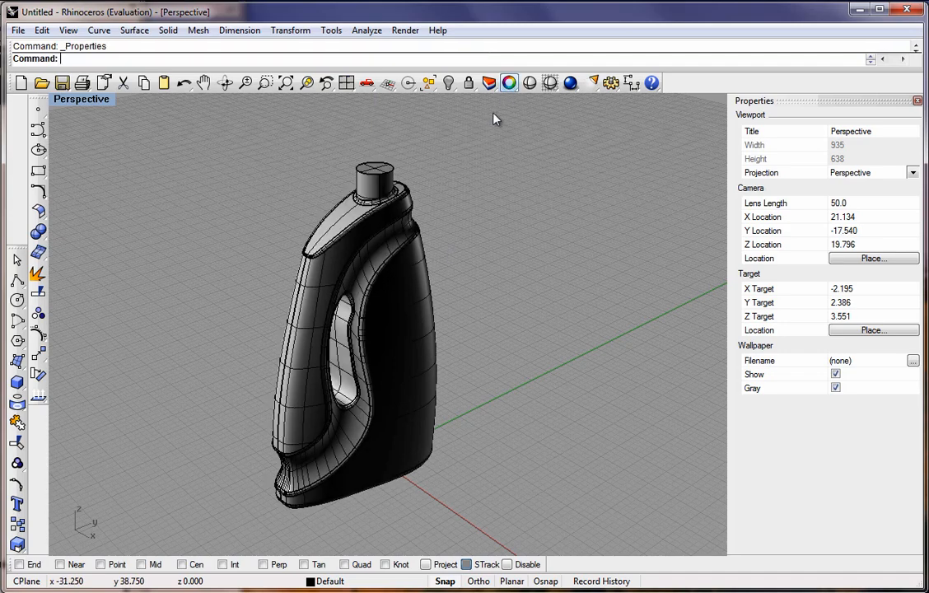
{"action": "left_click", "coordinate": [375, 278]}
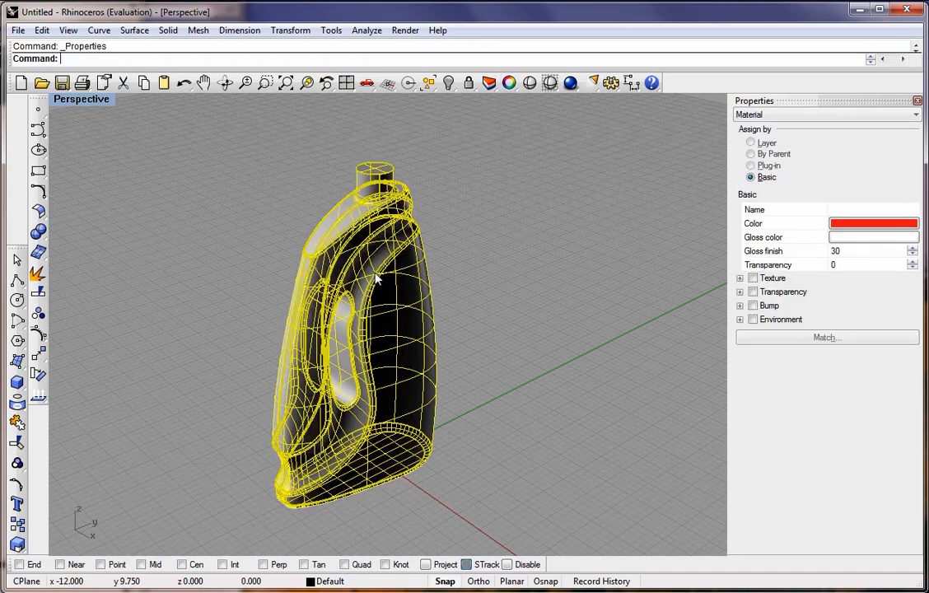
{"action": "left_click", "coordinate": [778, 117]}
{"action": "left_click", "coordinate": [774, 129]}
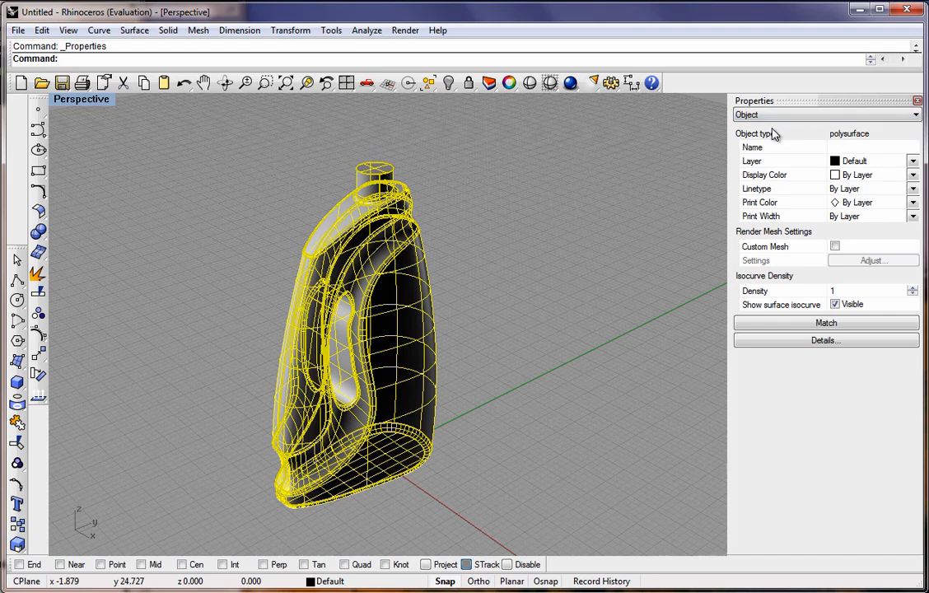
{"action": "left_click", "coordinate": [913, 175]}
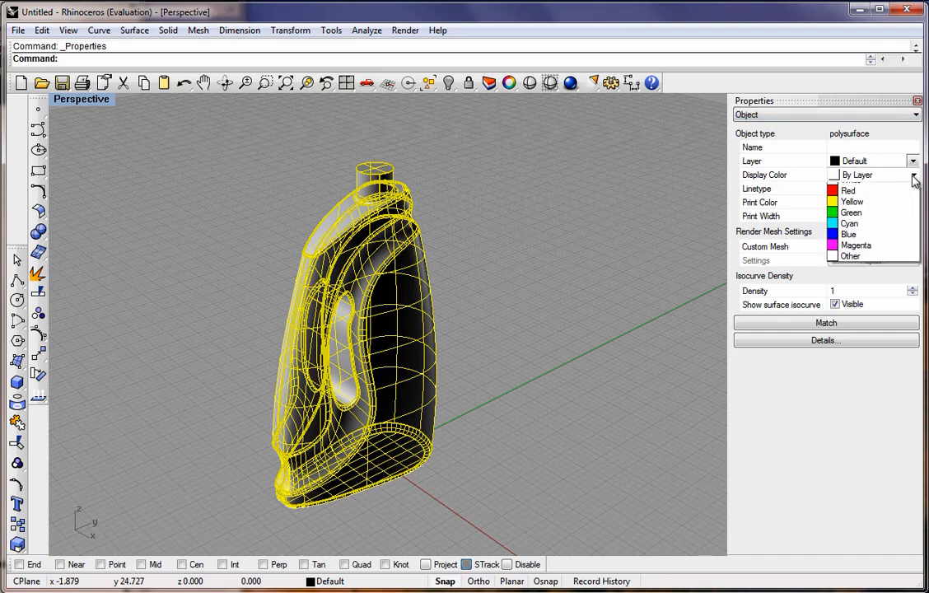
{"action": "left_click", "coordinate": [849, 233]}
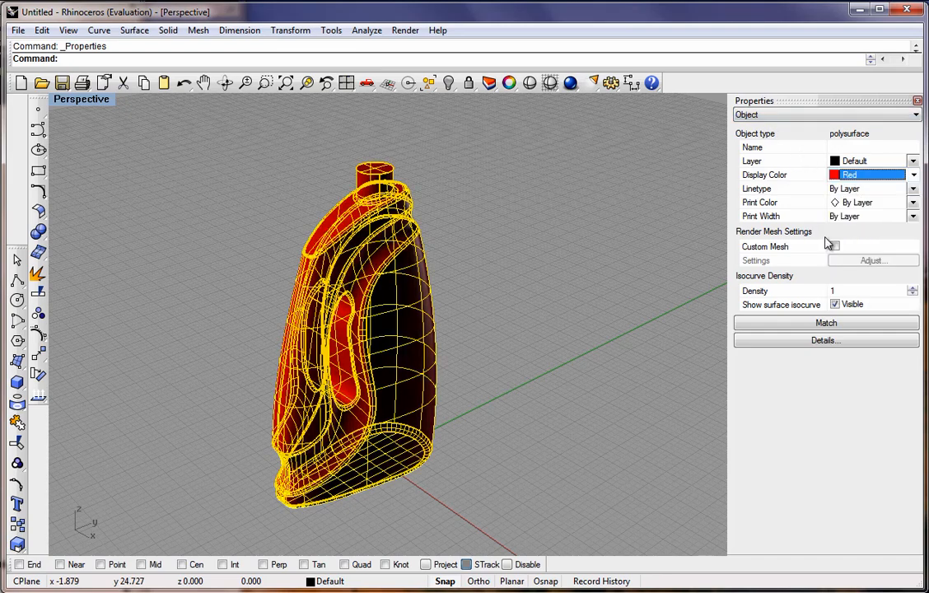
{"action": "left_click", "coordinate": [907, 176]}
{"action": "left_click", "coordinate": [848, 262]}
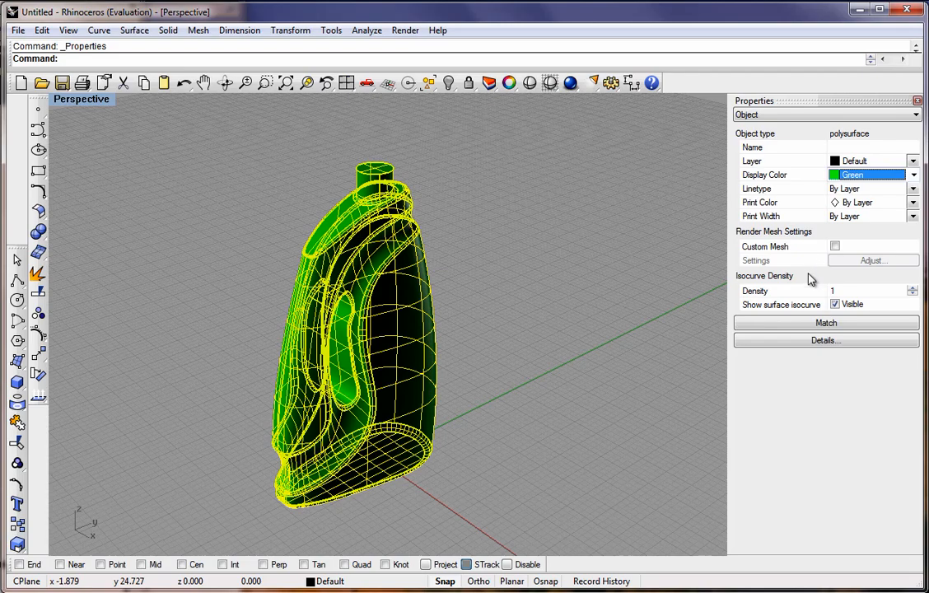
{"action": "left_click", "coordinate": [538, 293]}
Orbit the view, render the bottle again from the new angle, and close the render window.
{"action": "right_click_drag", "start_coordinate": [494, 318], "coordinate": [608, 136]}
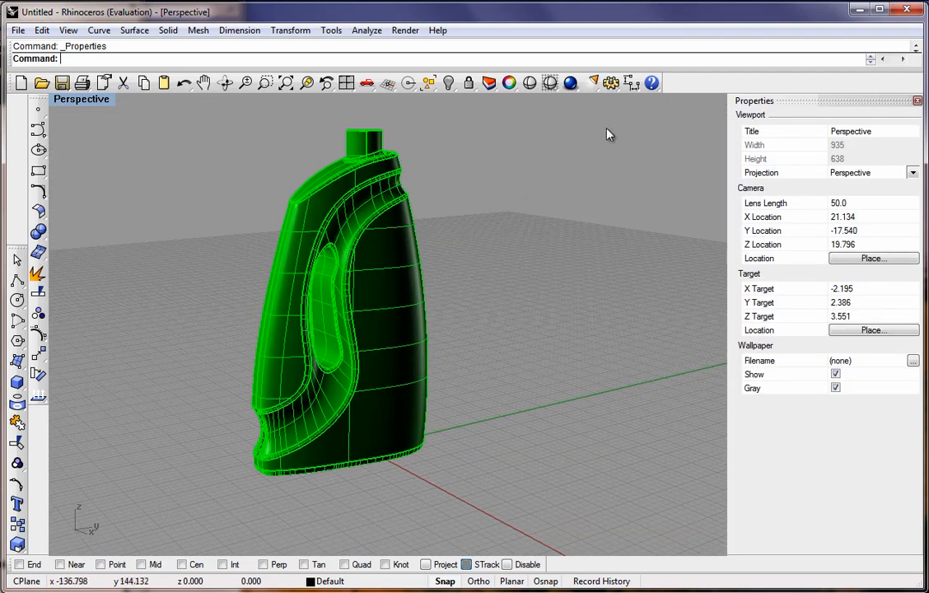
{"action": "left_click", "coordinate": [530, 82]}
{"action": "mouse_move", "coordinate": [428, 149]}
{"action": "right_mouse_down"}
{"action": "mouse_move", "coordinate": [385, 218]}
{"action": "mouse_move", "coordinate": [336, 237]}
{"action": "mouse_move", "coordinate": [317, 295]}
{"action": "mouse_move", "coordinate": [288, 324]}
{"action": "mouse_move", "coordinate": [265, 301]}
{"action": "mouse_move", "coordinate": [509, 273]}
{"action": "mouse_move", "coordinate": [510, 284]}
{"action": "right_mouse_up"}
{"action": "left_click", "coordinate": [571, 84]}
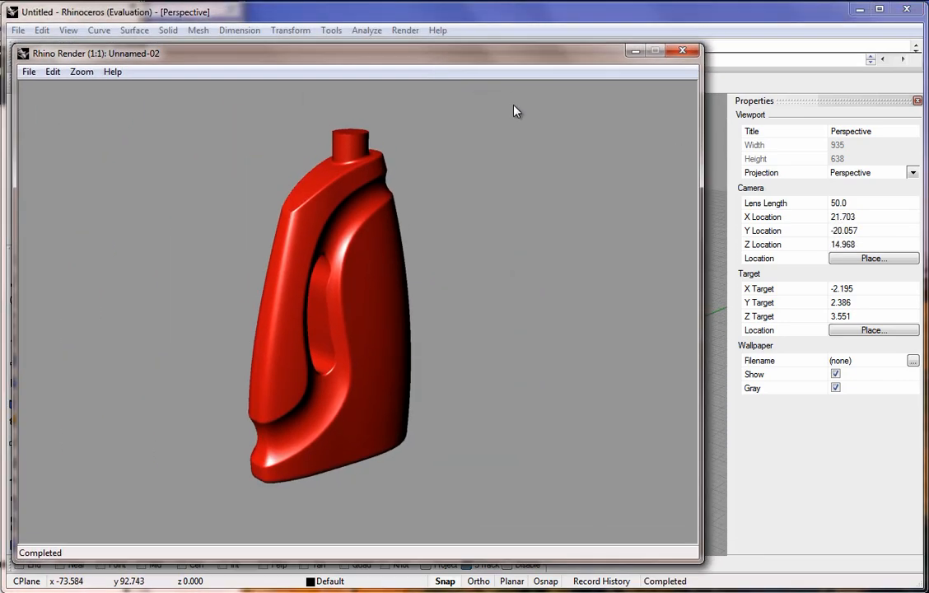
{"action": "left_click", "coordinate": [683, 51]}
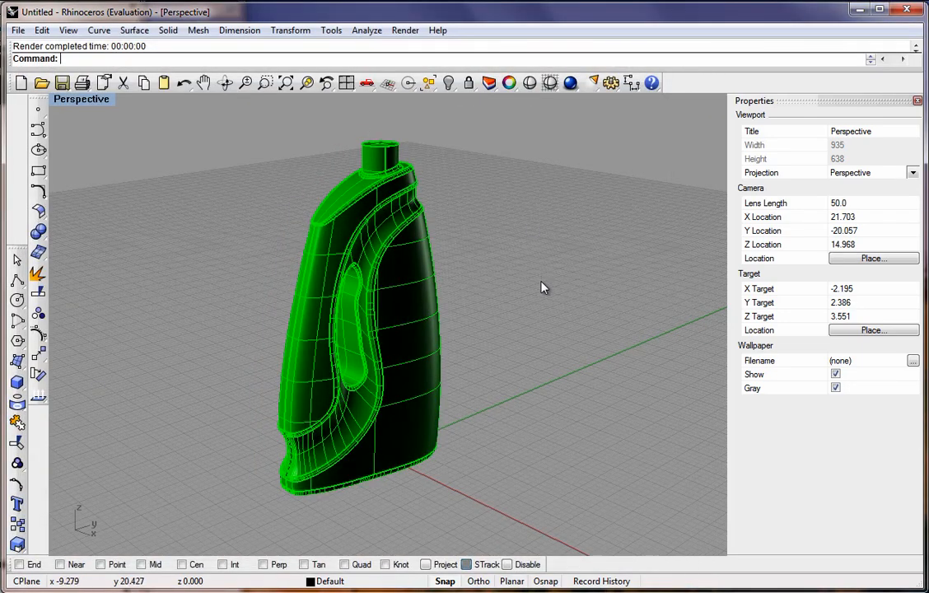